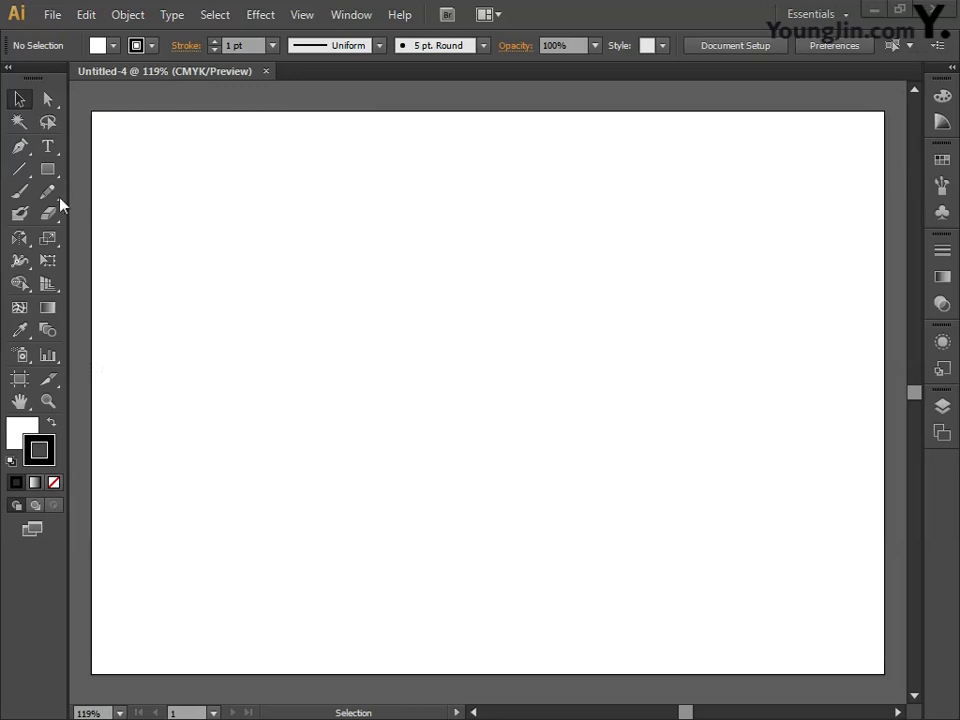
Create a 245 mm by 172 mm rectangular grid with 3 horizontal and 3 vertical dividers
{"action": "left_click_drag", "start_coordinate": [19, 170], "coordinate": [111, 238]}
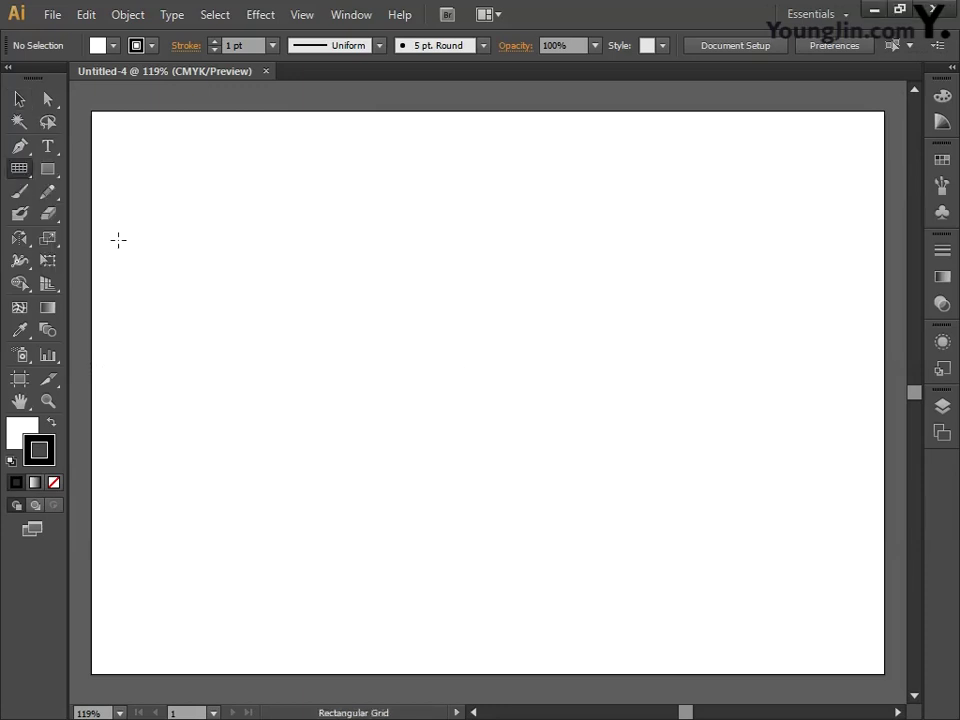
{"action": "left_click", "coordinate": [138, 151]}
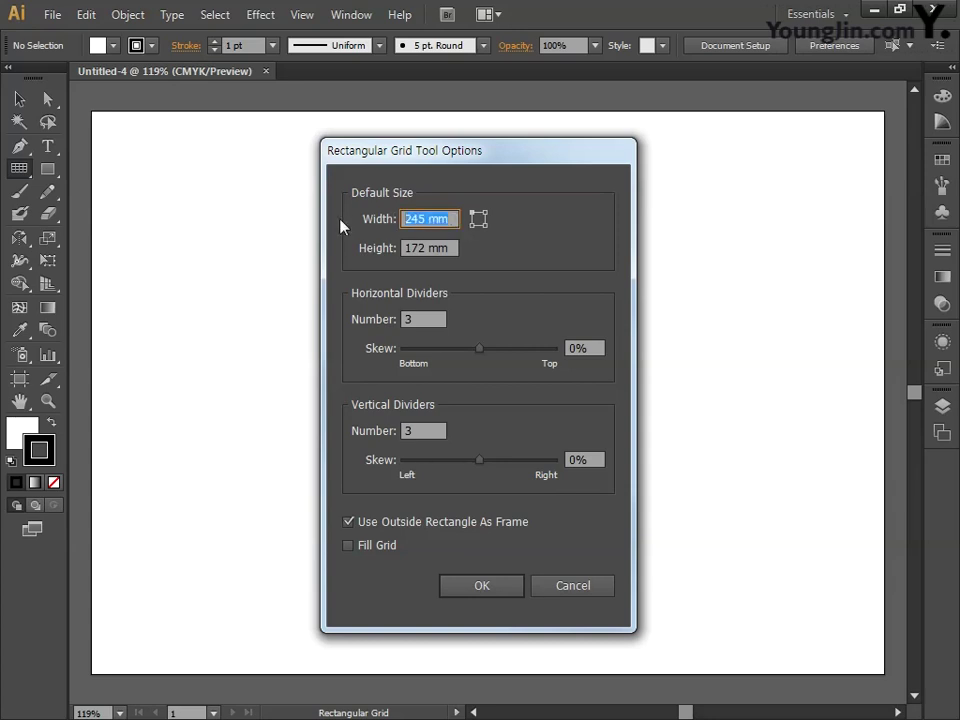
{"action": "type", "text": "245"}
{"action": "key", "text": "Tab"}
{"action": "type", "text": "17"}
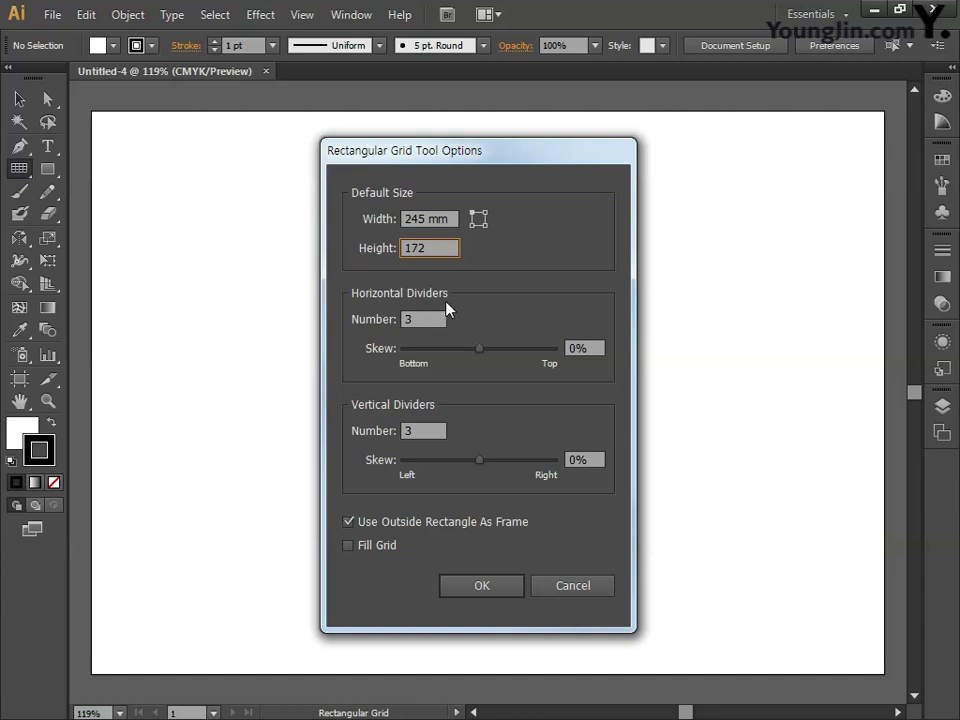
{"action": "key", "text": "Tab"}
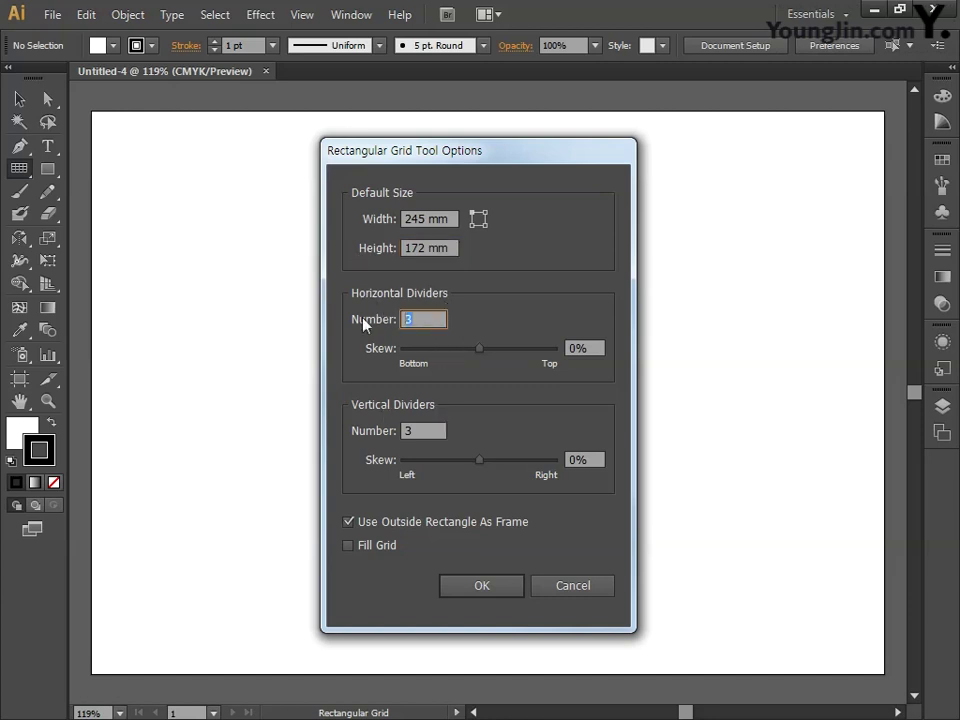
{"action": "left_click_drag", "start_coordinate": [420, 431], "coordinate": [334, 428]}
{"action": "type", "text": "3"}
{"action": "left_click", "coordinate": [475, 582]}
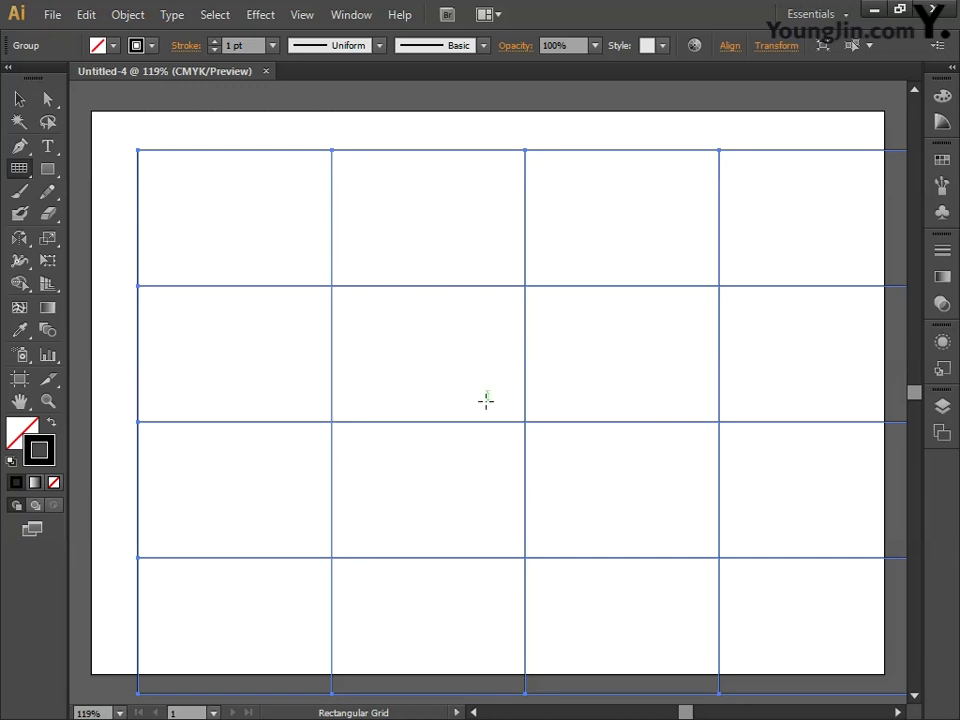
Centre the grid horizontally and vertically on the artboard, and lock it in place
{"action": "left_click", "coordinate": [352, 15]}
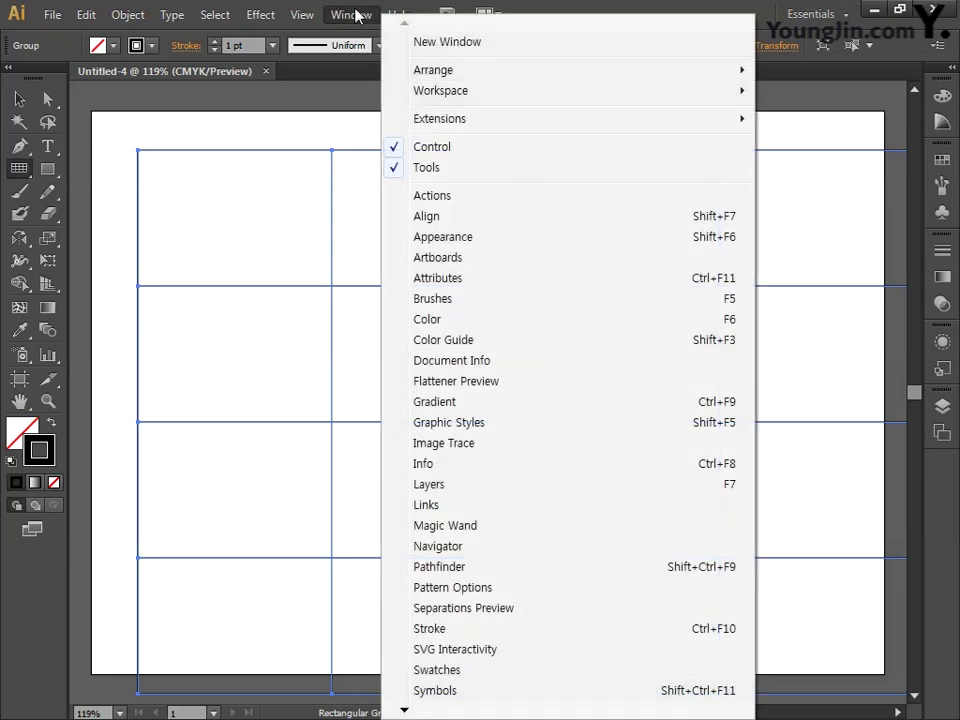
{"action": "left_click", "coordinate": [438, 215]}
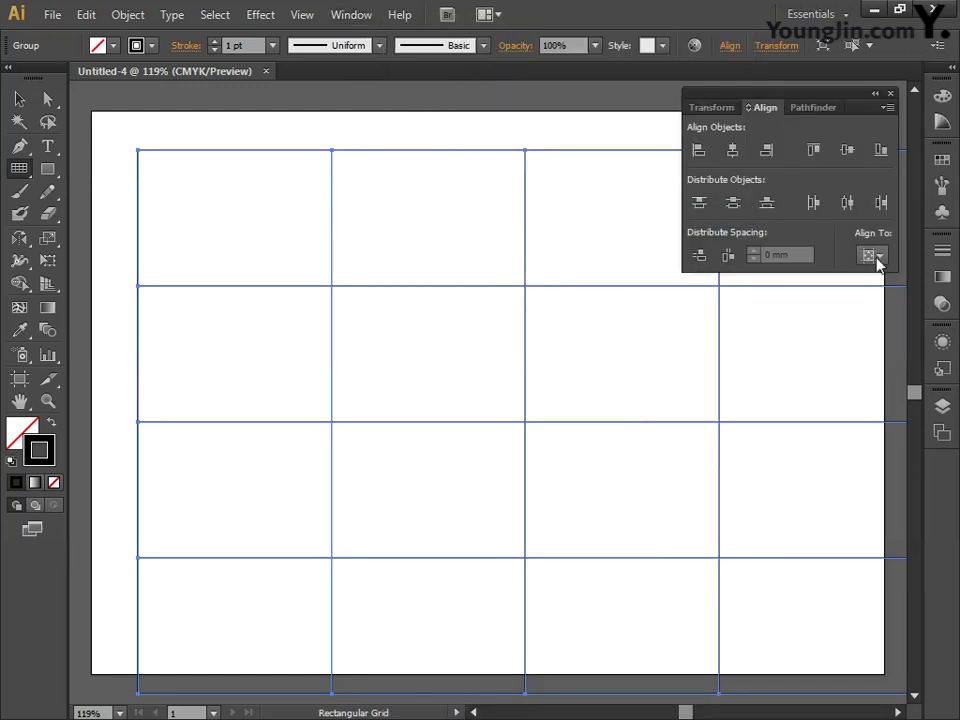
{"action": "left_click", "coordinate": [873, 256]}
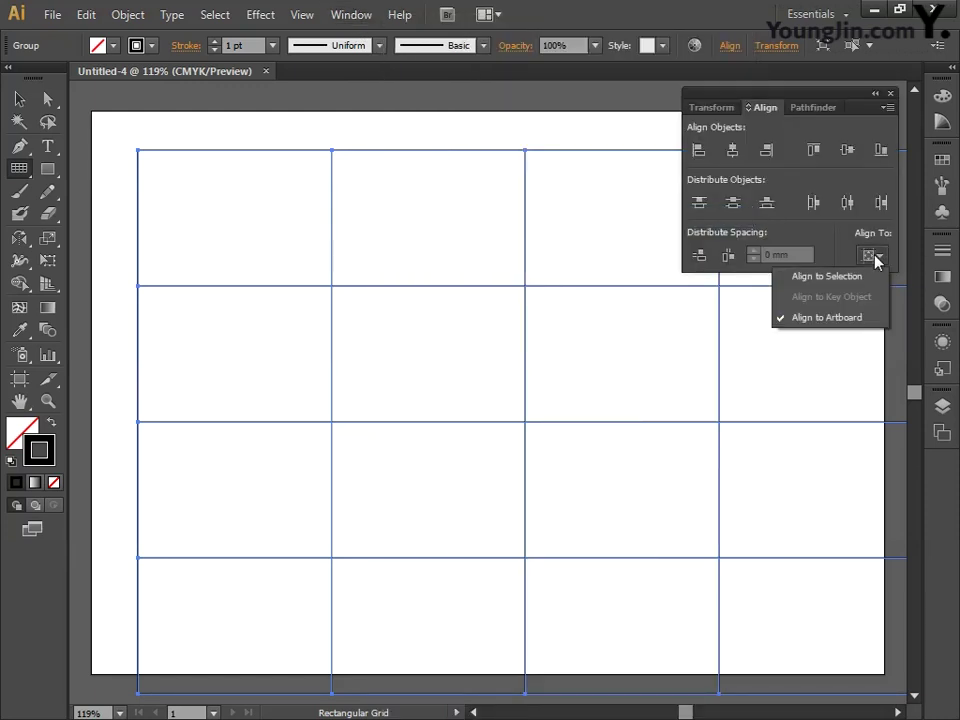
{"action": "left_click", "coordinate": [838, 318]}
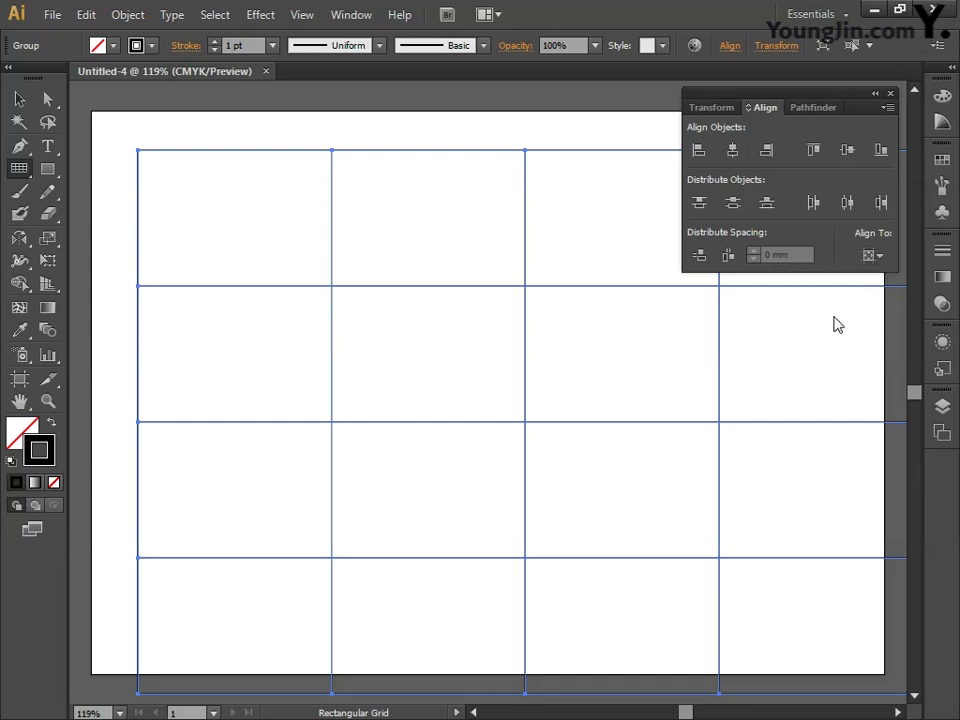
{"action": "left_click", "coordinate": [734, 151]}
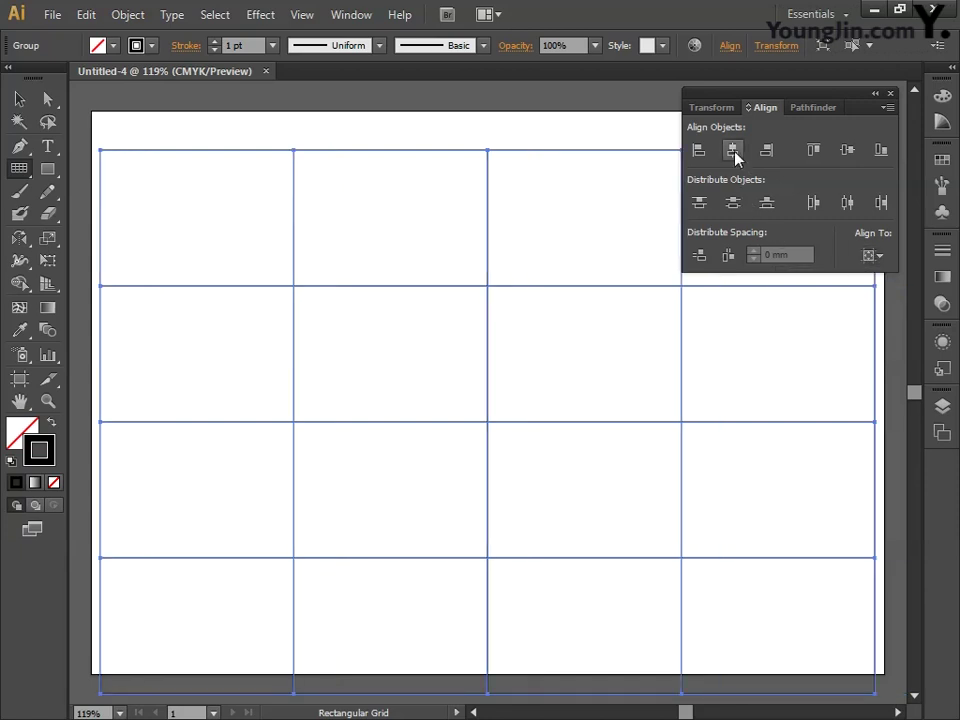
{"action": "left_click", "coordinate": [847, 152]}
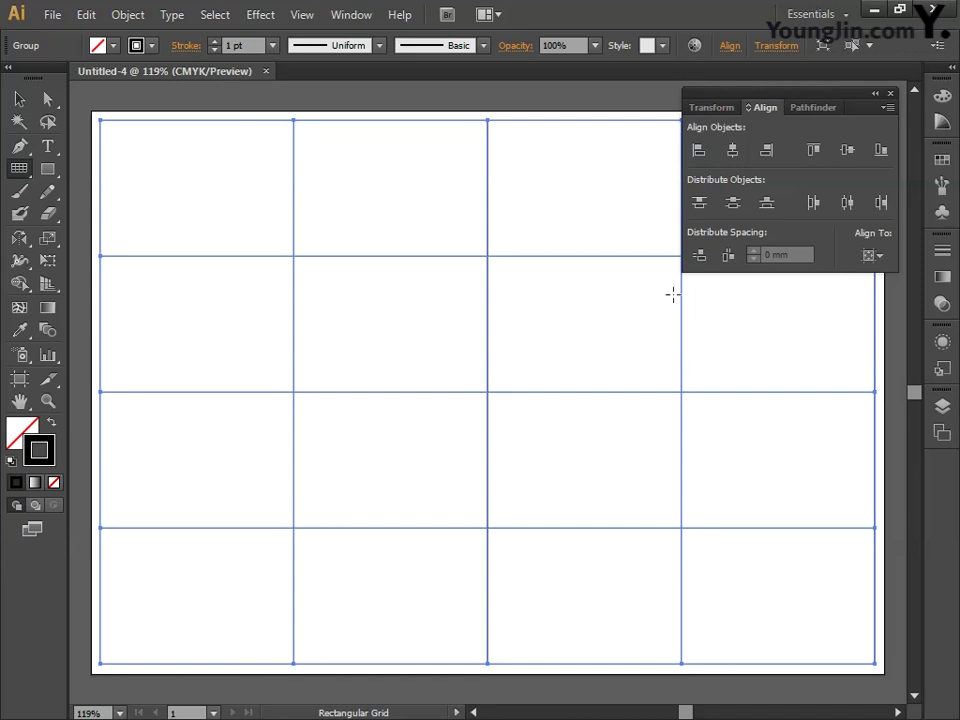
{"action": "left_click", "coordinate": [889, 93]}
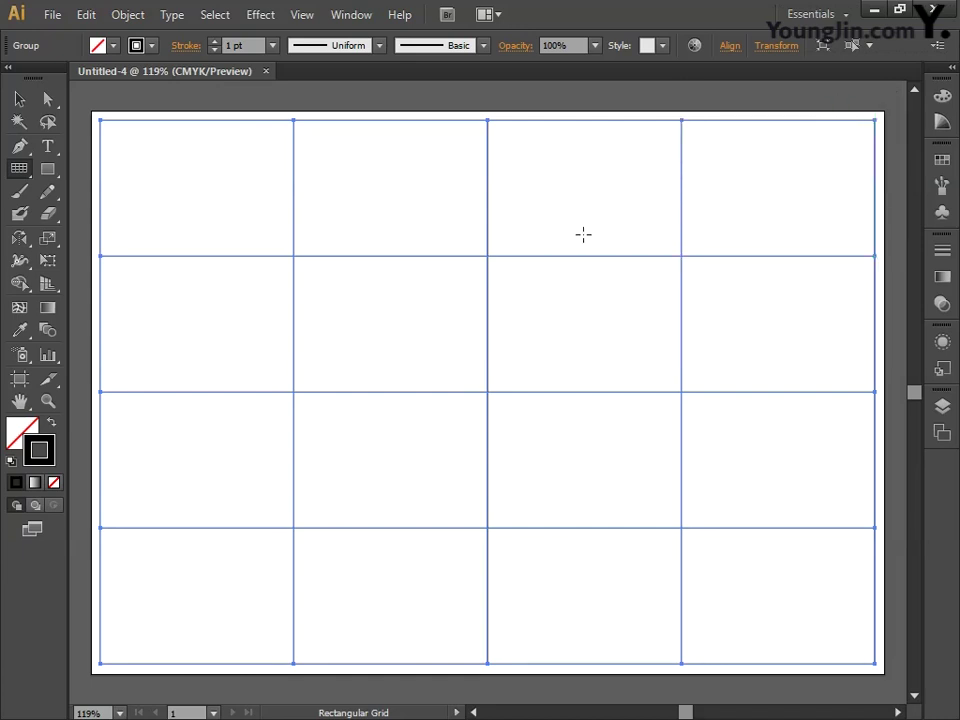
{"action": "key", "text": "ctrl+shift+a"}
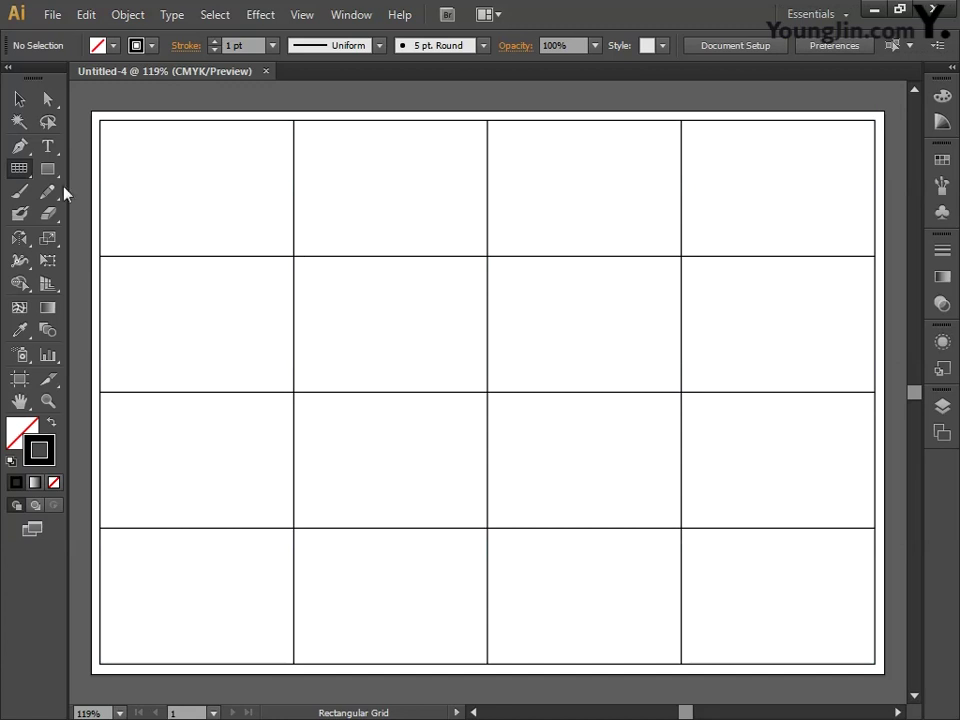
Draw seven parallel line segments sloping down to the right through the grid's intersections, covering every cell with one diagonal
{"action": "left_click", "coordinate": [19, 168]}
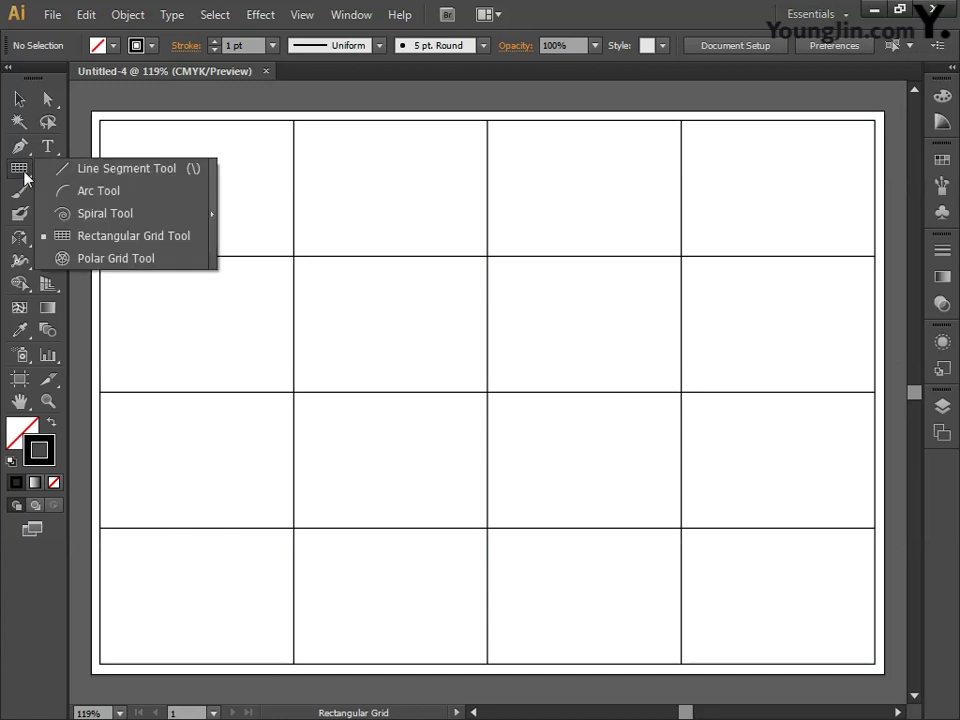
{"action": "left_click", "coordinate": [97, 176]}
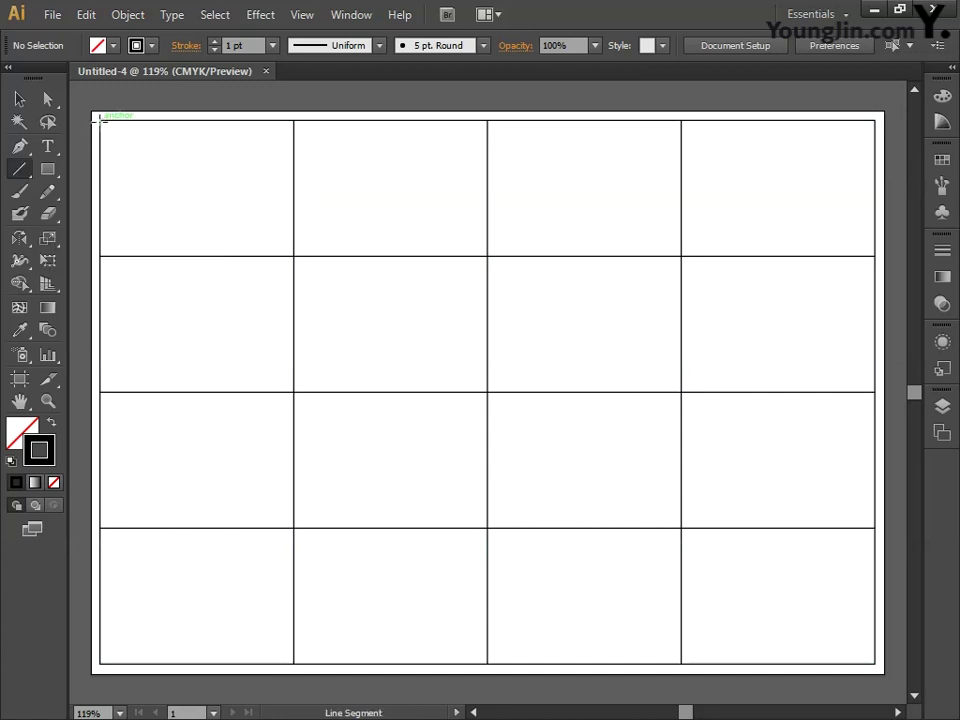
{"action": "left_click_drag", "start_coordinate": [100, 120], "coordinate": [875, 663]}
{"action": "left_click_drag", "start_coordinate": [100, 257], "coordinate": [681, 663]}
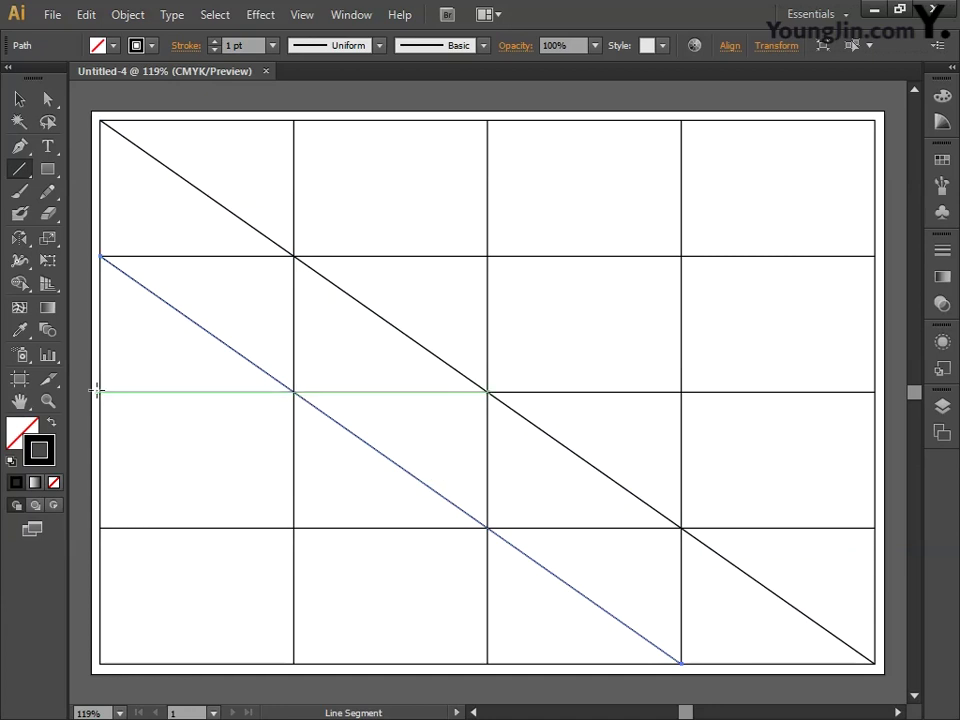
{"action": "mouse_move", "coordinate": [100, 392]}
{"action": "left_mouse_down"}
{"action": "mouse_move", "coordinate": [480, 639]}
{"action": "mouse_move", "coordinate": [487, 663]}
{"action": "left_mouse_up"}
{"action": "left_click_drag", "start_coordinate": [100, 527], "coordinate": [294, 663]}
{"action": "left_click_drag", "start_coordinate": [293, 121], "coordinate": [870, 524]}
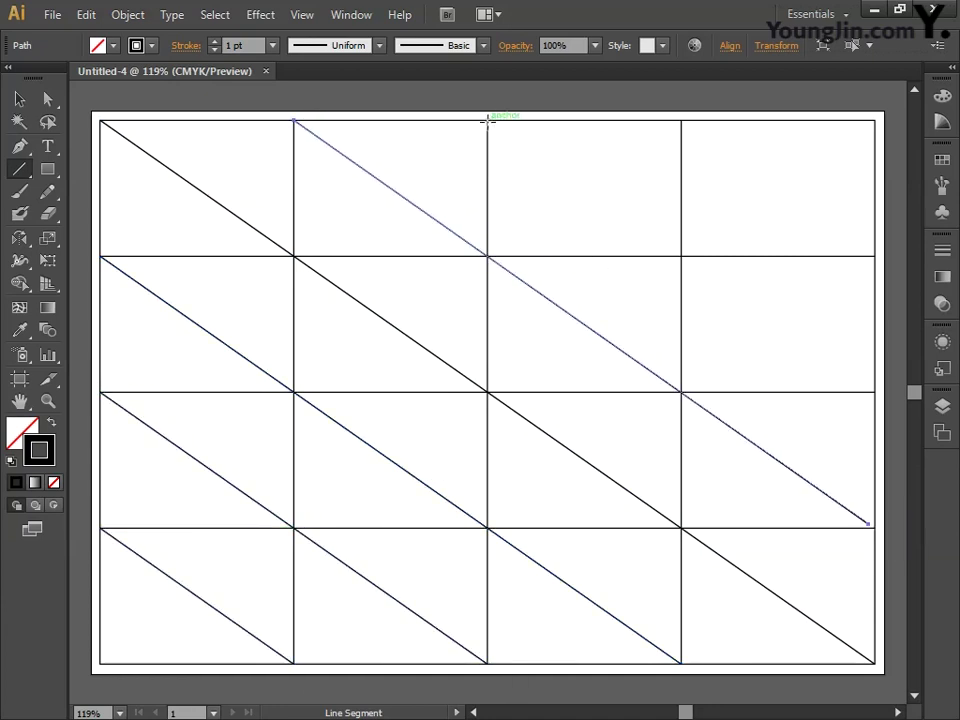
{"action": "left_click_drag", "start_coordinate": [488, 119], "coordinate": [875, 391]}
{"action": "left_click_drag", "start_coordinate": [681, 121], "coordinate": [874, 255]}
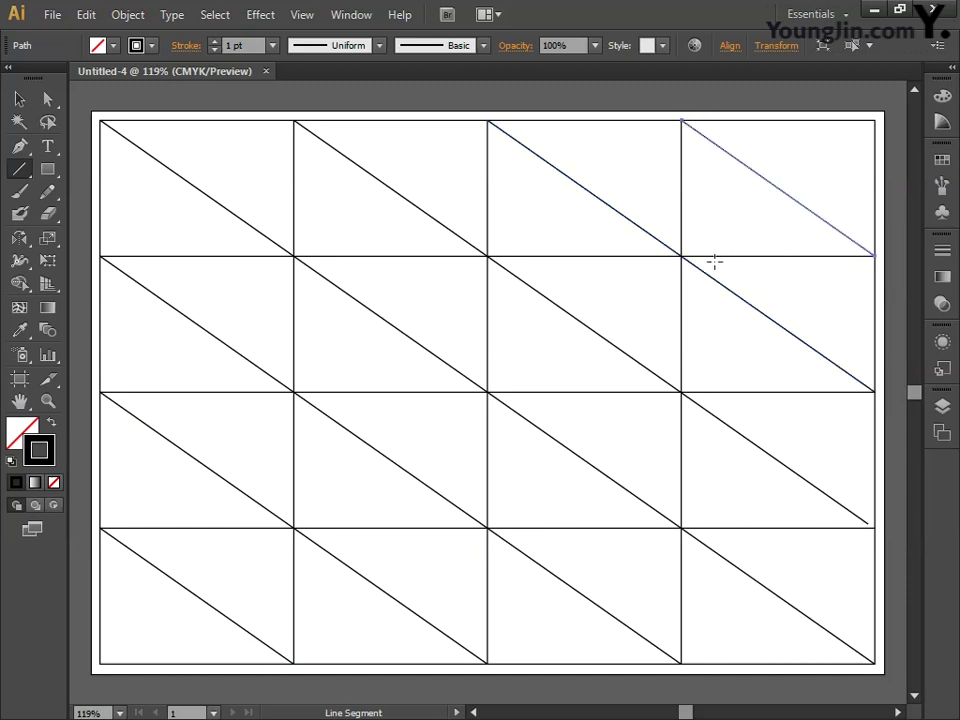
Reflect a copy of all the diagonal lines across the vertical axis to form crossing diagonals
{"action": "key", "text": "ctrl+a"}
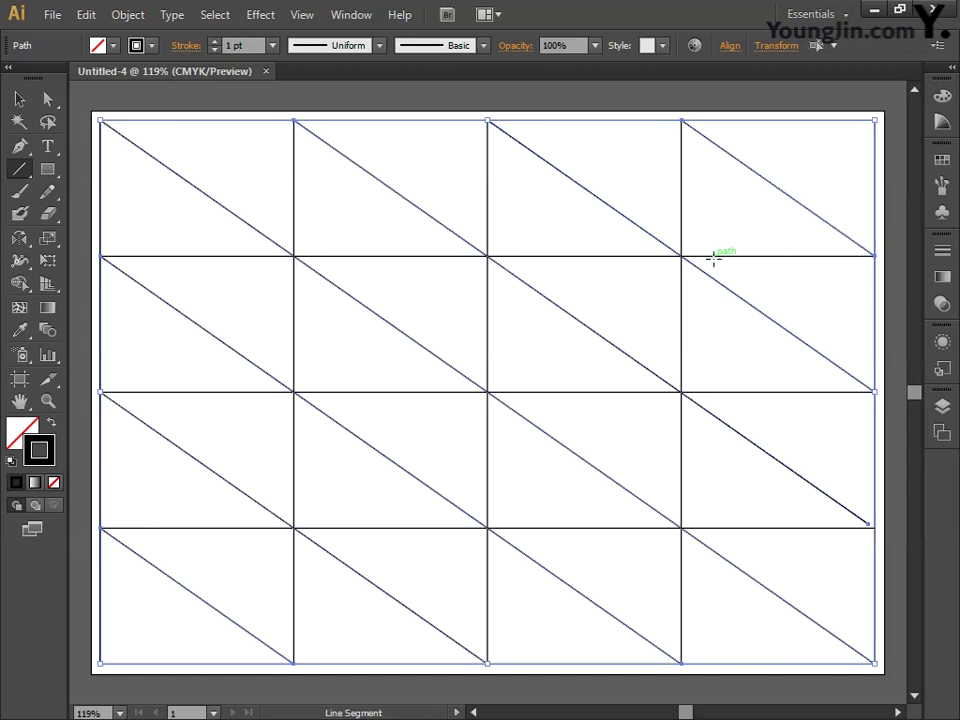
{"action": "left_click", "coordinate": [596, 256], "text": "ctrl+shift"}
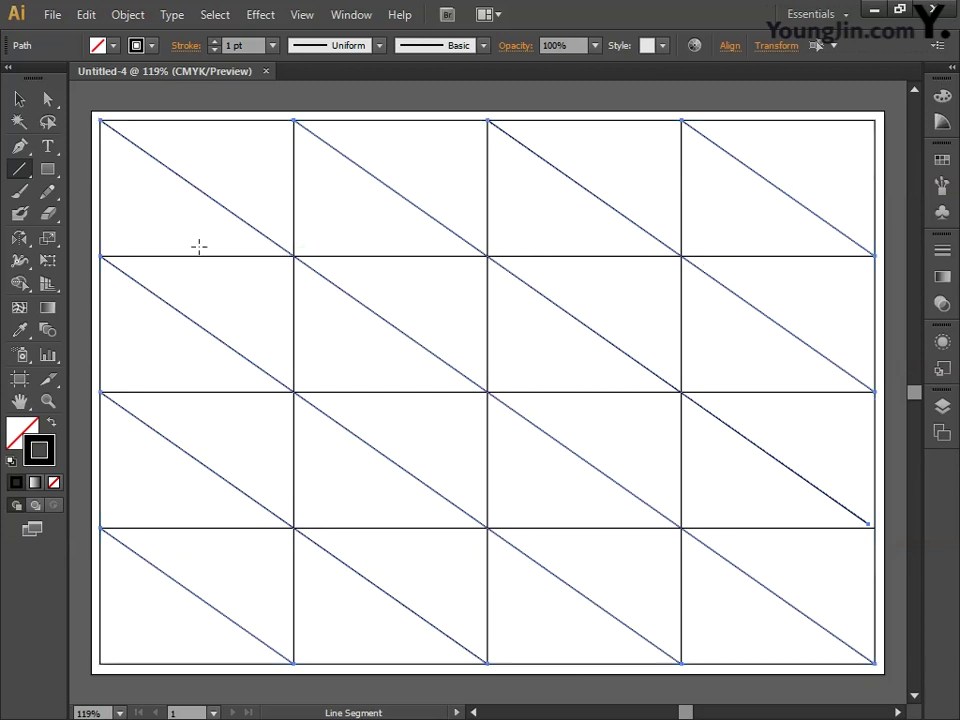
{"action": "left_click_drag", "start_coordinate": [20, 242], "coordinate": [70, 260]}
{"action": "double_click", "coordinate": [20, 238]}
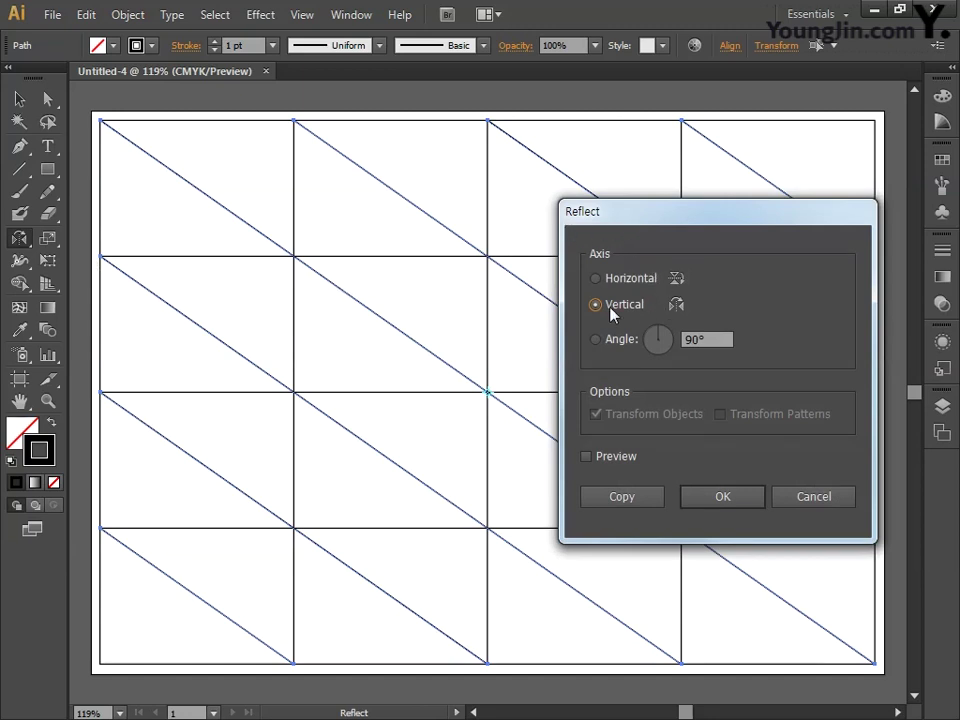
{"action": "left_click", "coordinate": [636, 497]}
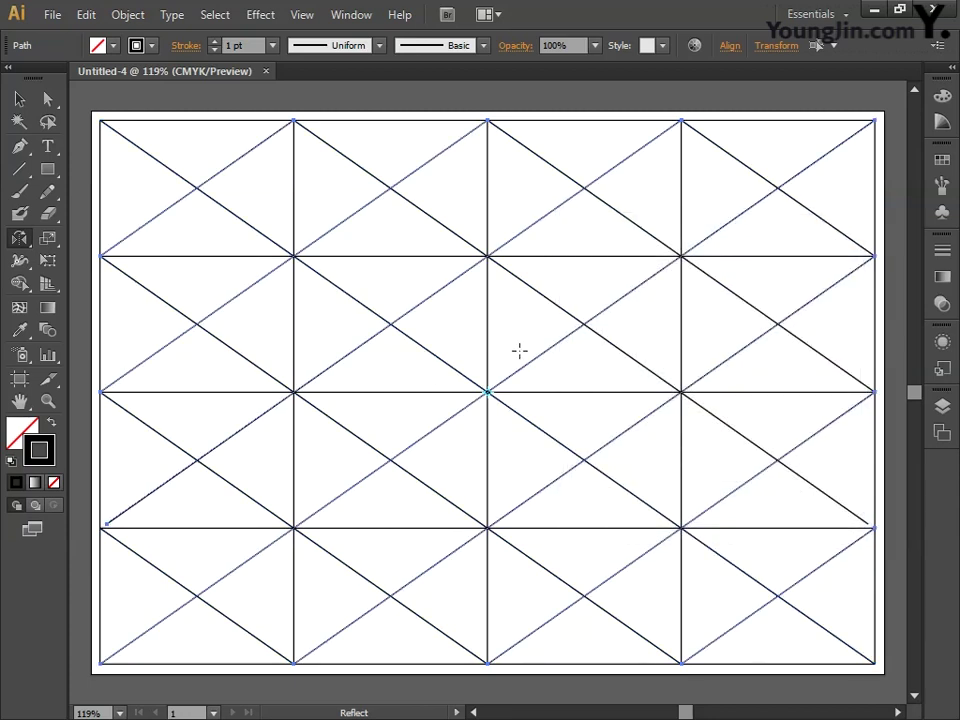
Unlock the rectangular grid and select it together with all the diagonal lines
{"action": "left_click", "coordinate": [128, 16]}
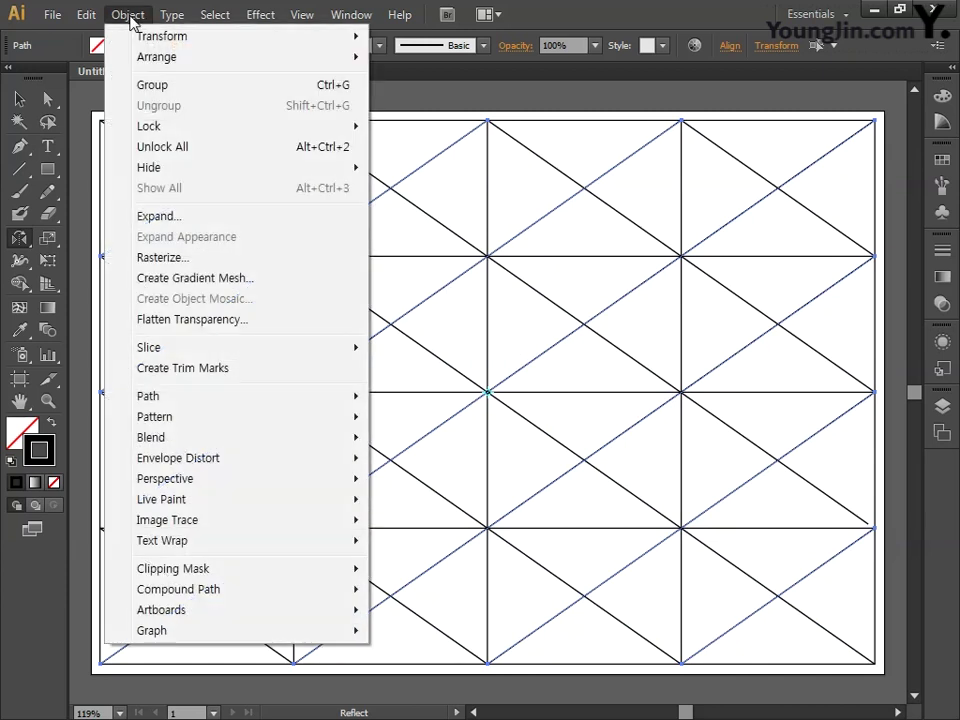
{"action": "left_click", "coordinate": [176, 148]}
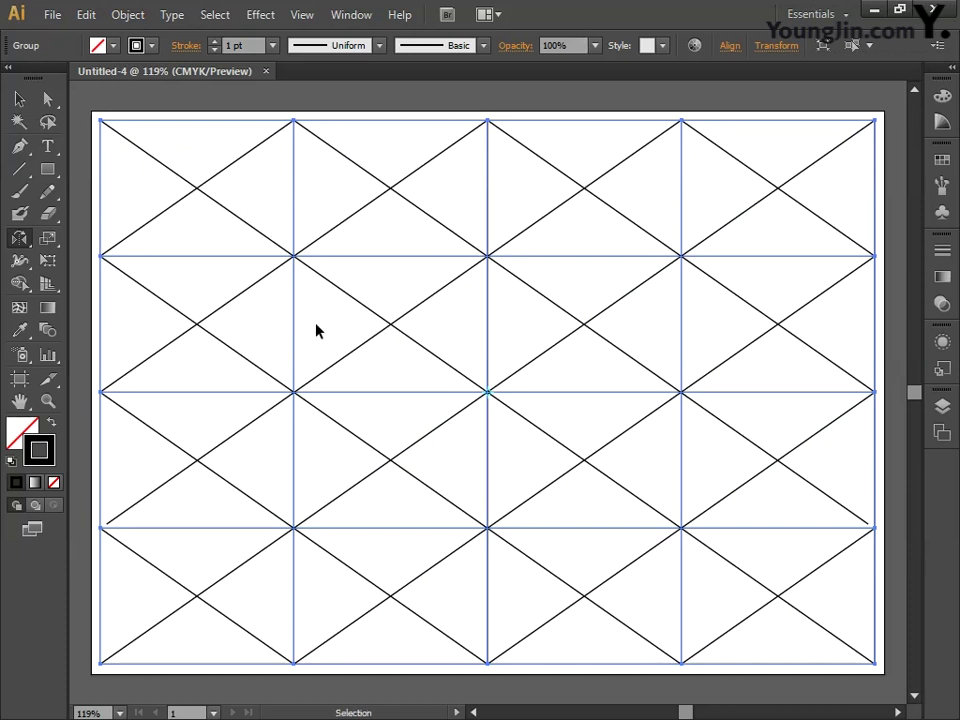
{"action": "key", "text": "ctrl+a"}
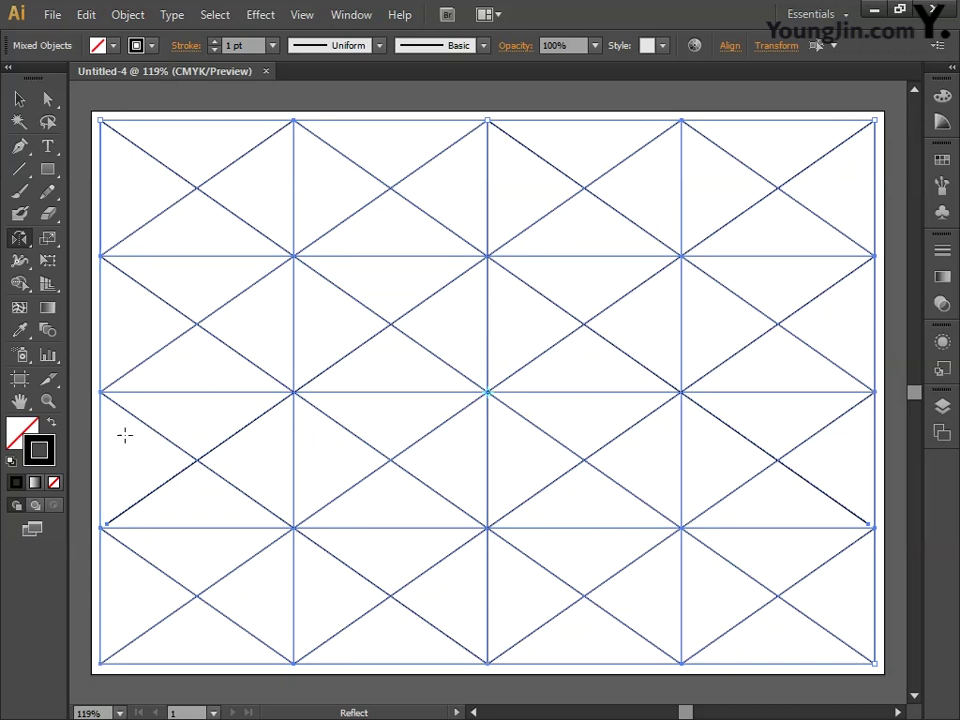
Set the stroke colour of all selected lines to red FF0000 and group them
{"action": "double_click", "coordinate": [50, 462]}
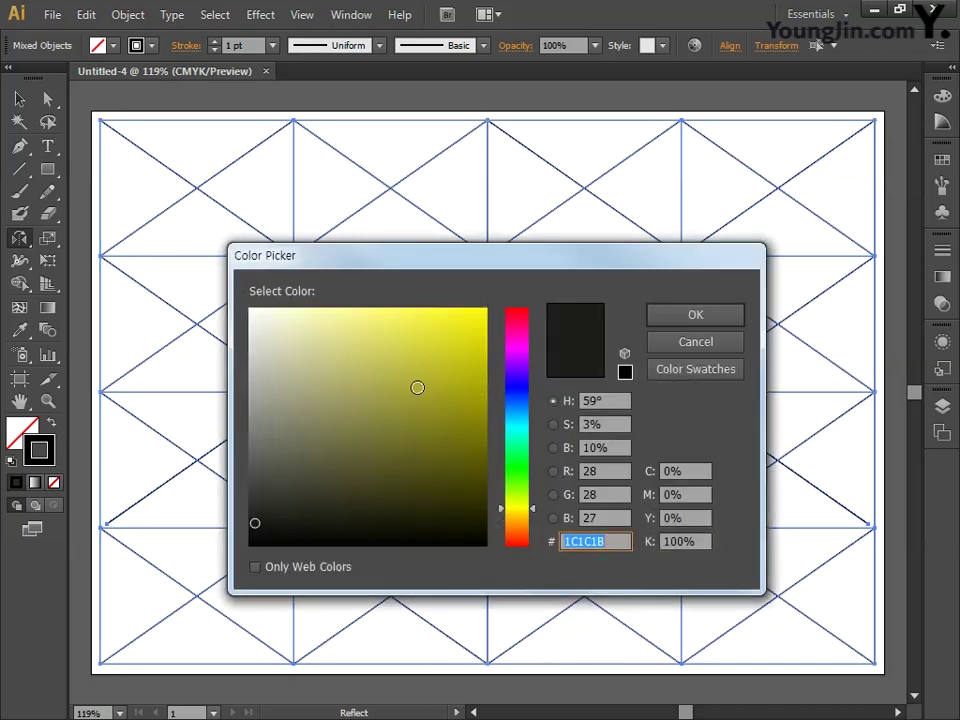
{"action": "mouse_move", "coordinate": [517, 345]}
{"action": "left_mouse_down"}
{"action": "mouse_move", "coordinate": [525, 332]}
{"action": "mouse_move", "coordinate": [499, 315]}
{"action": "mouse_move", "coordinate": [511, 291]}
{"action": "left_mouse_up"}
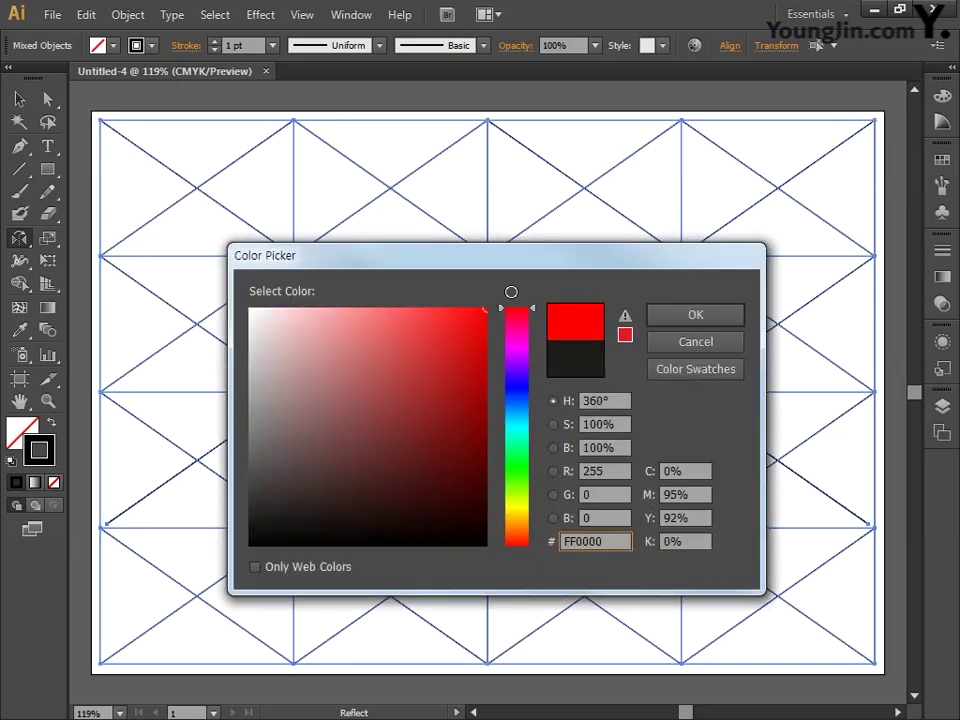
{"action": "left_click", "coordinate": [695, 314]}
{"action": "key", "text": "ctrl+g"}
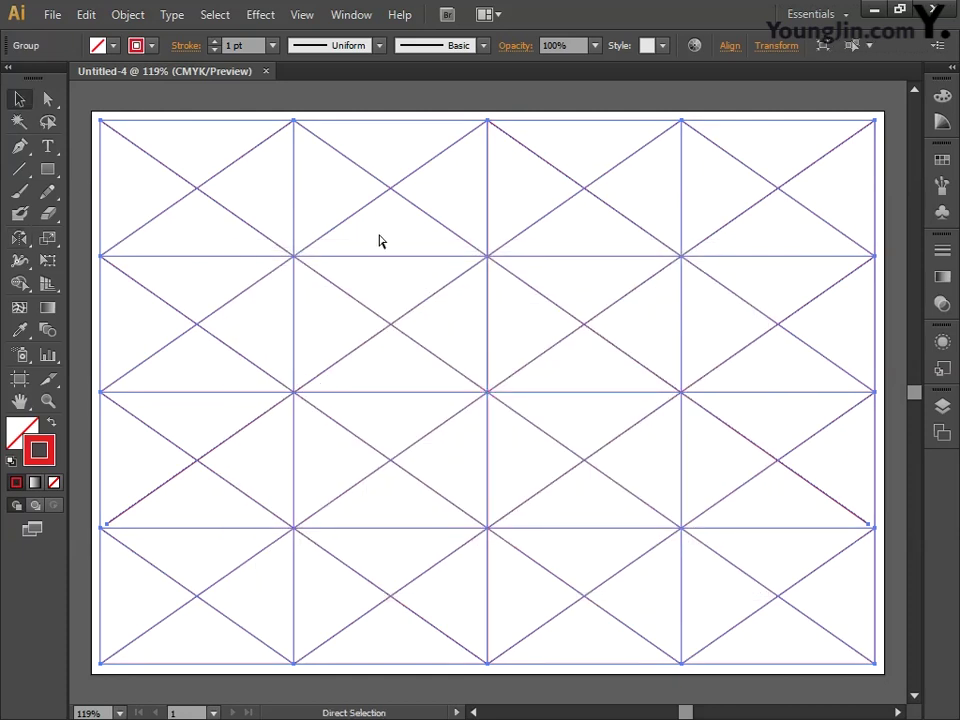
{"action": "key", "text": "v"}
Save the document as the Adobe Illustrator file 일러스트작업 in the 작업 folder, using the Illustrator CS6 version
{"action": "left_click", "coordinate": [52, 15]}
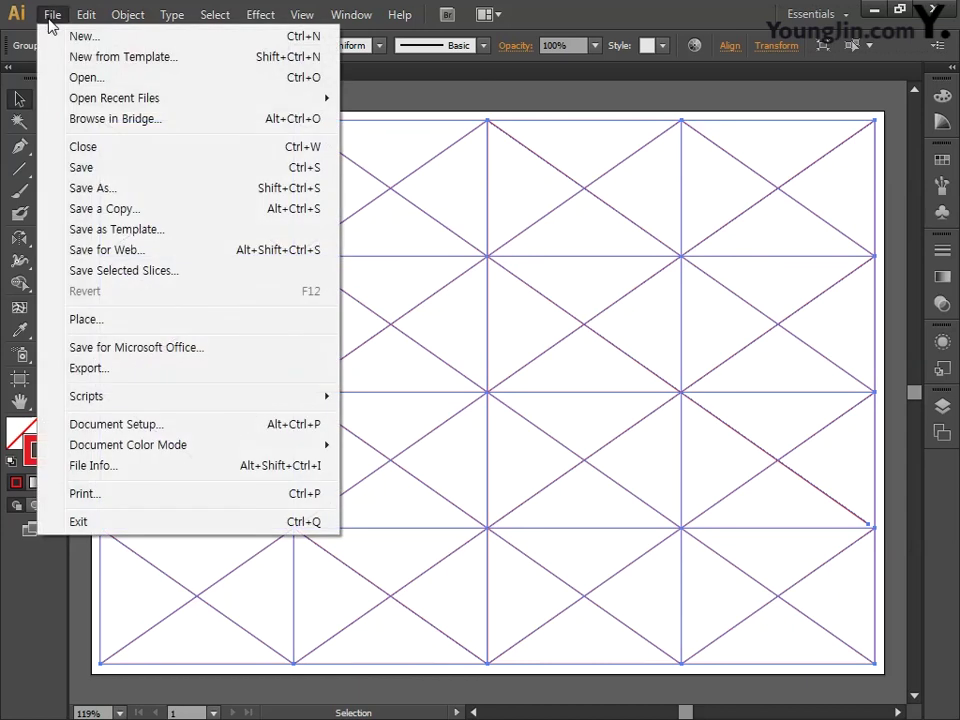
{"action": "left_click", "coordinate": [110, 170]}
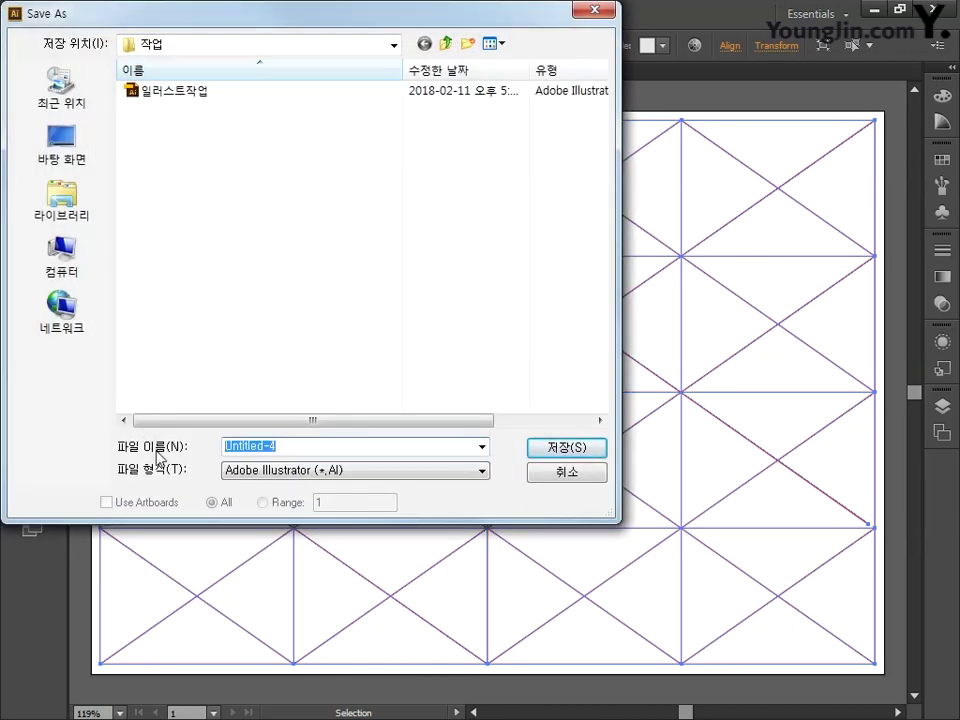
{"action": "type", "text": "일러스트작"}
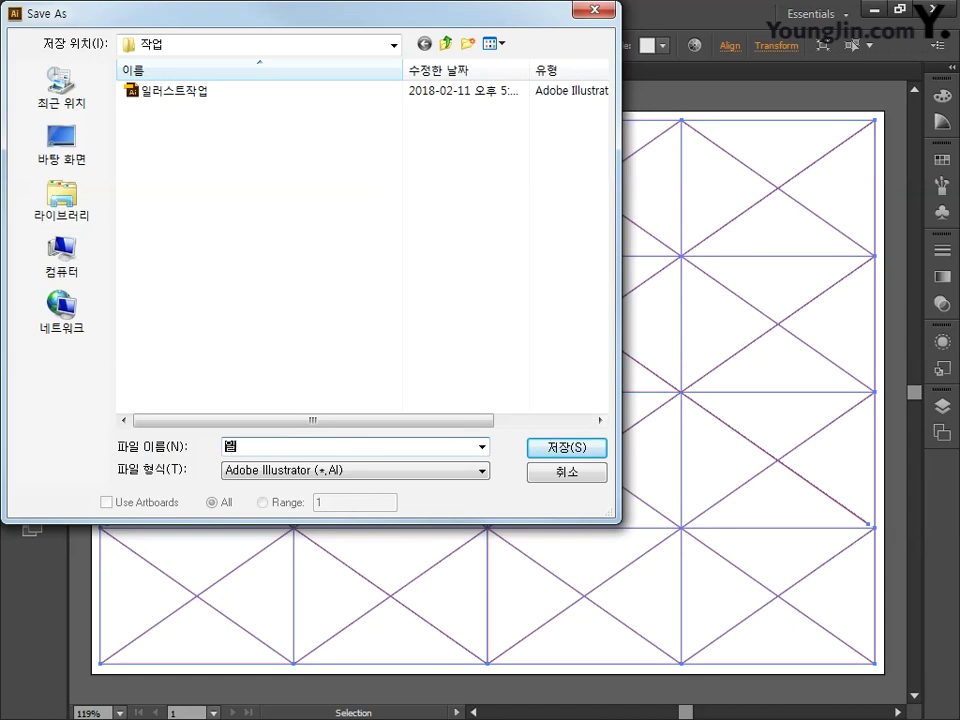
{"action": "type", "text": "업"}
{"action": "key", "text": "Return"}
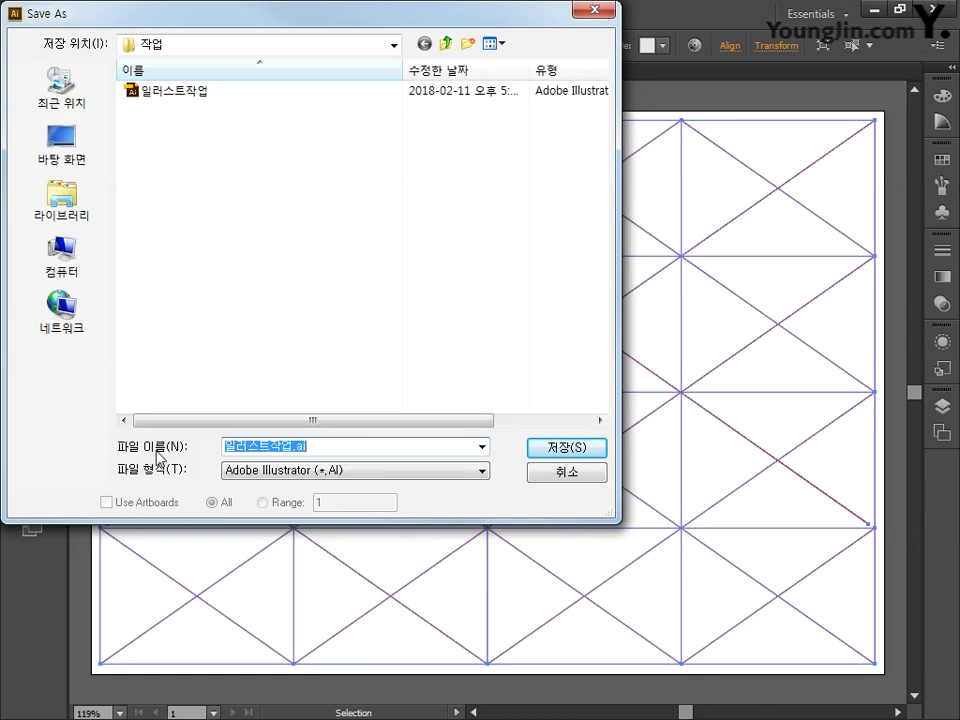
{"action": "left_click", "coordinate": [550, 436]}
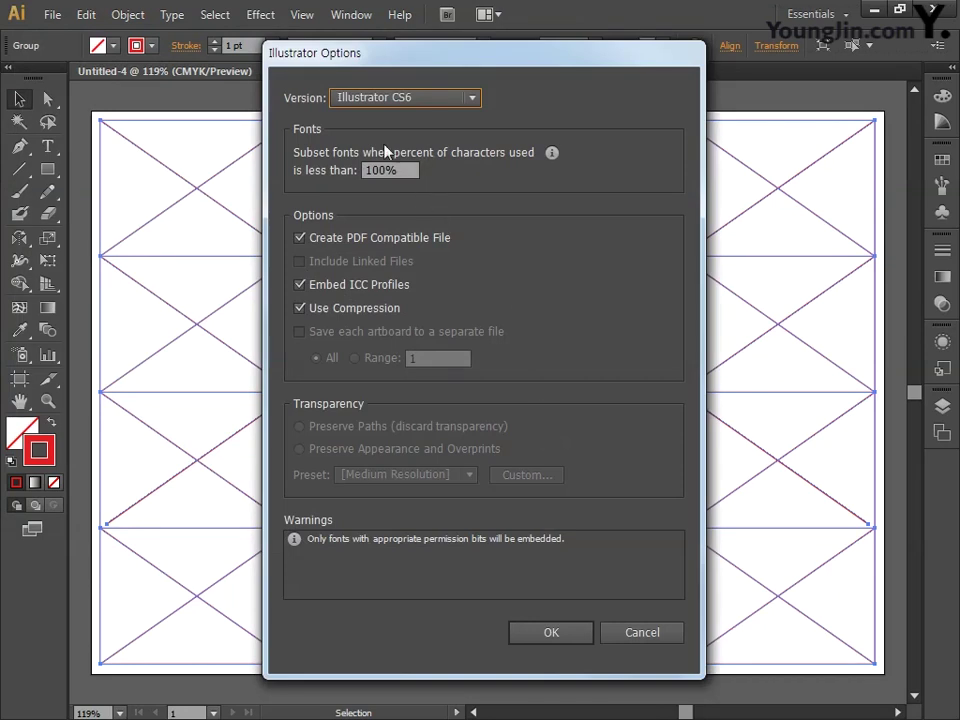
{"action": "left_click", "coordinate": [553, 633]}
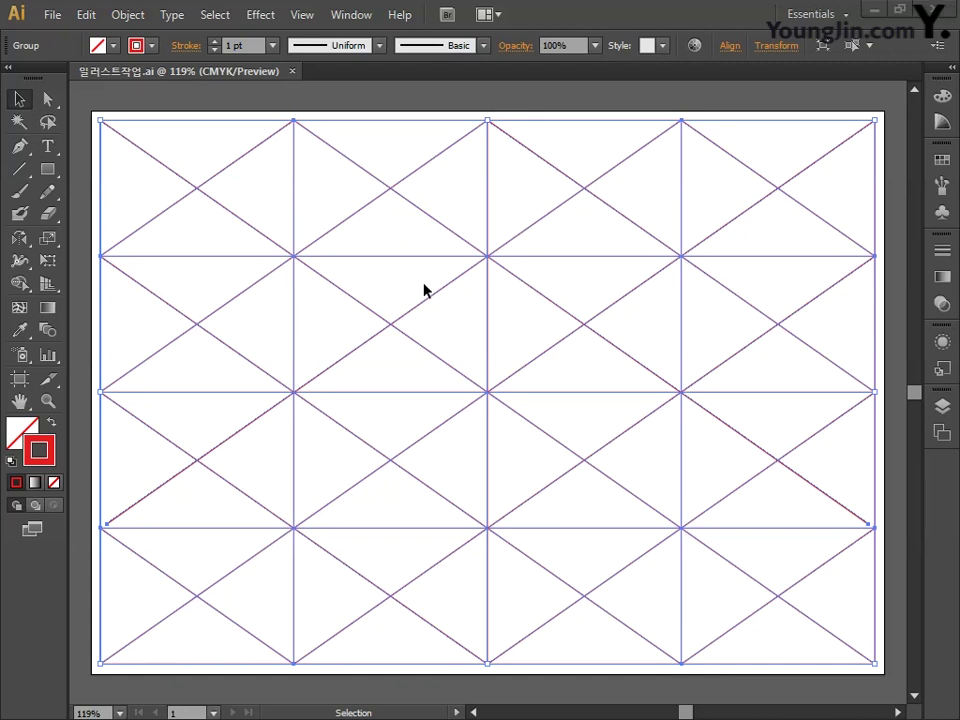
Rename Layer 1, which holds the red guide grid, as 그리드
{"action": "left_click", "coordinate": [944, 409]}
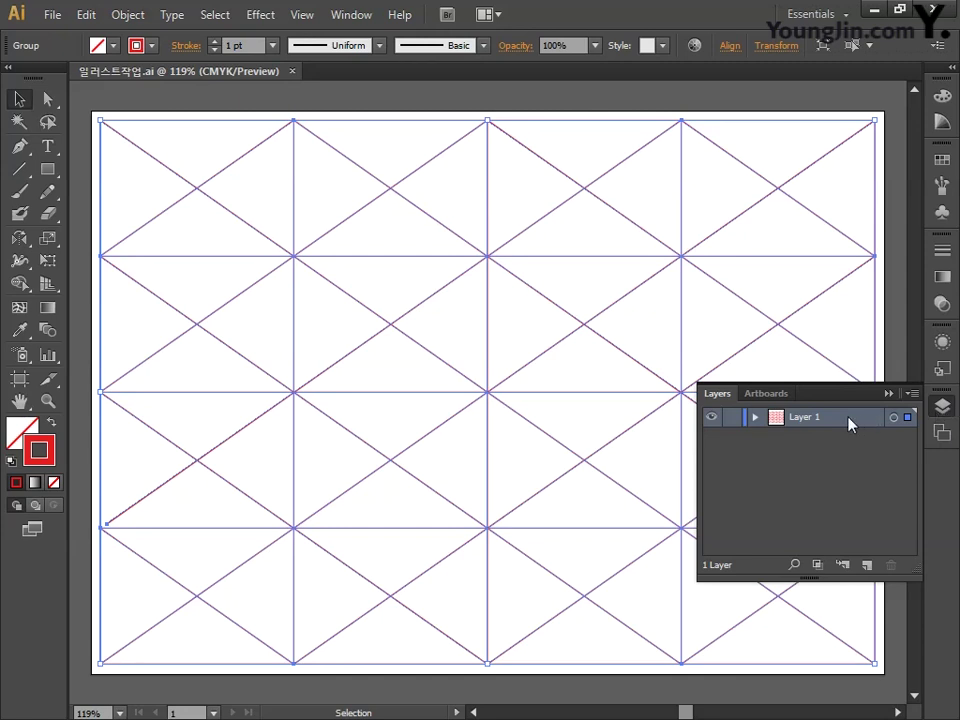
{"action": "double_click", "coordinate": [805, 418]}
{"action": "type", "text": "ㅡ그리드"}
{"action": "key", "text": "Return"}
Add a new layer named 도형 and place it below the 그리드 layer
{"action": "left_click", "coordinate": [867, 566]}
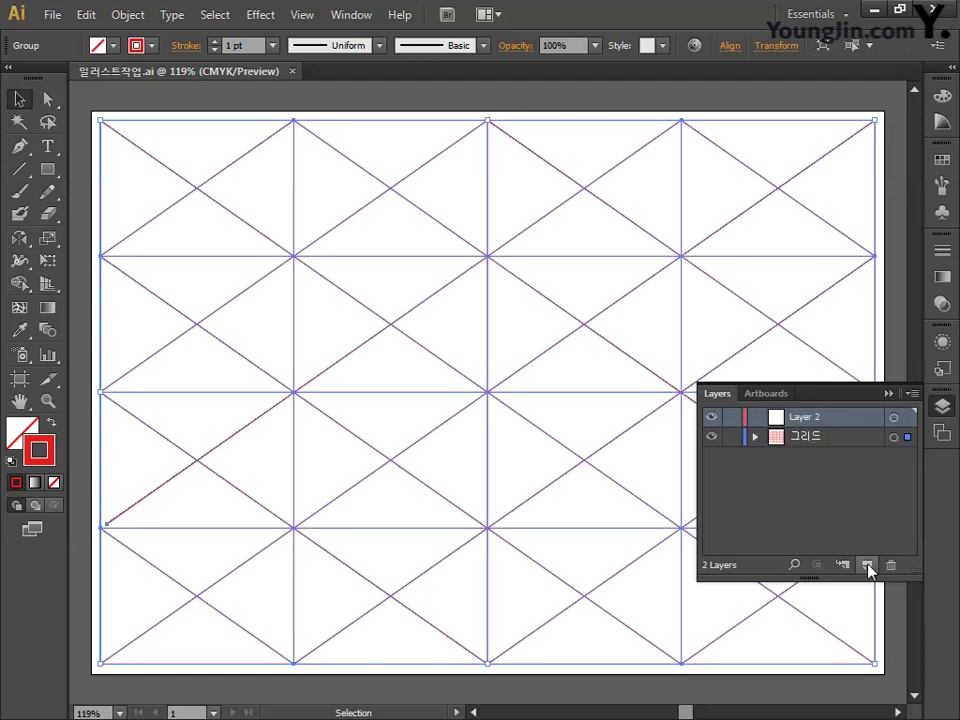
{"action": "double_click", "coordinate": [808, 420]}
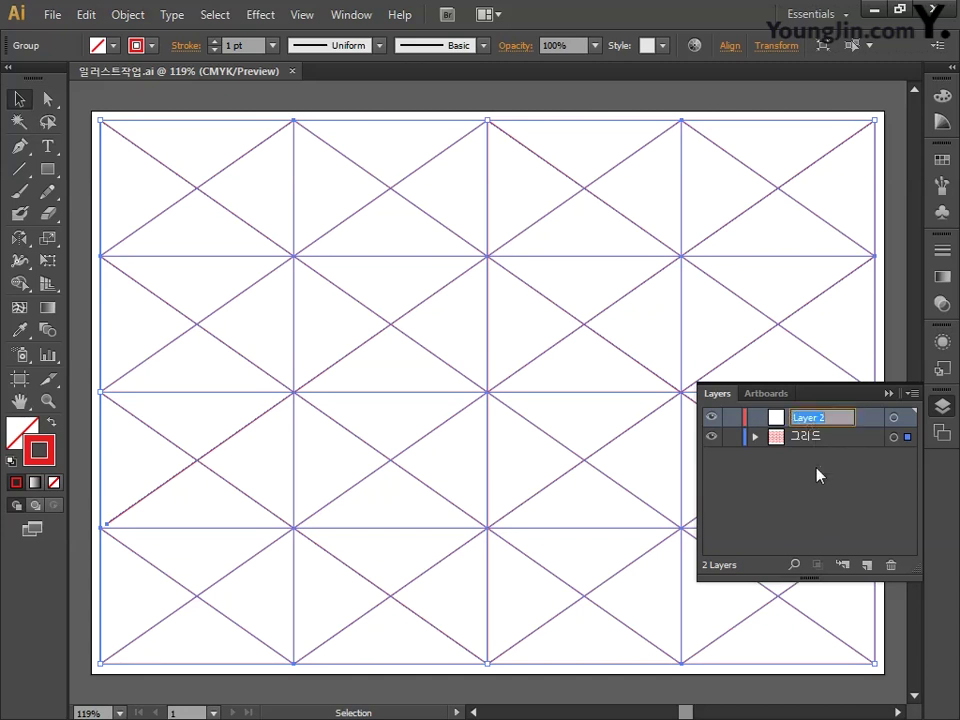
{"action": "type", "text": "도형"}
{"action": "key", "text": "Return"}
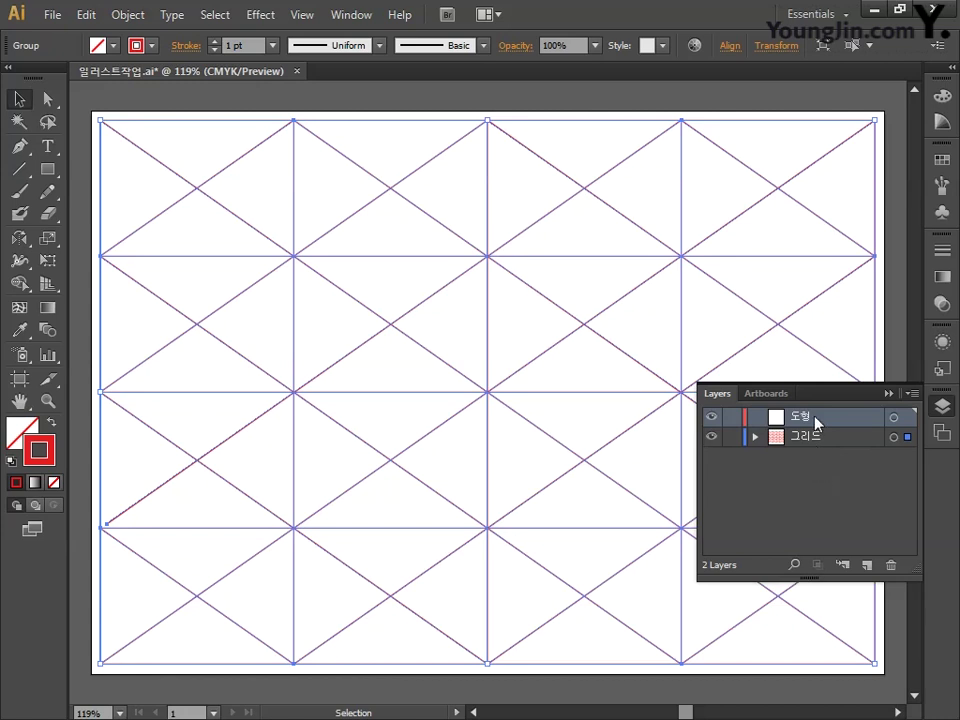
{"action": "left_click_drag", "start_coordinate": [816, 420], "coordinate": [805, 493]}
Lock the 그리드 layer and make 도형 the active layer
{"action": "left_click", "coordinate": [733, 418]}
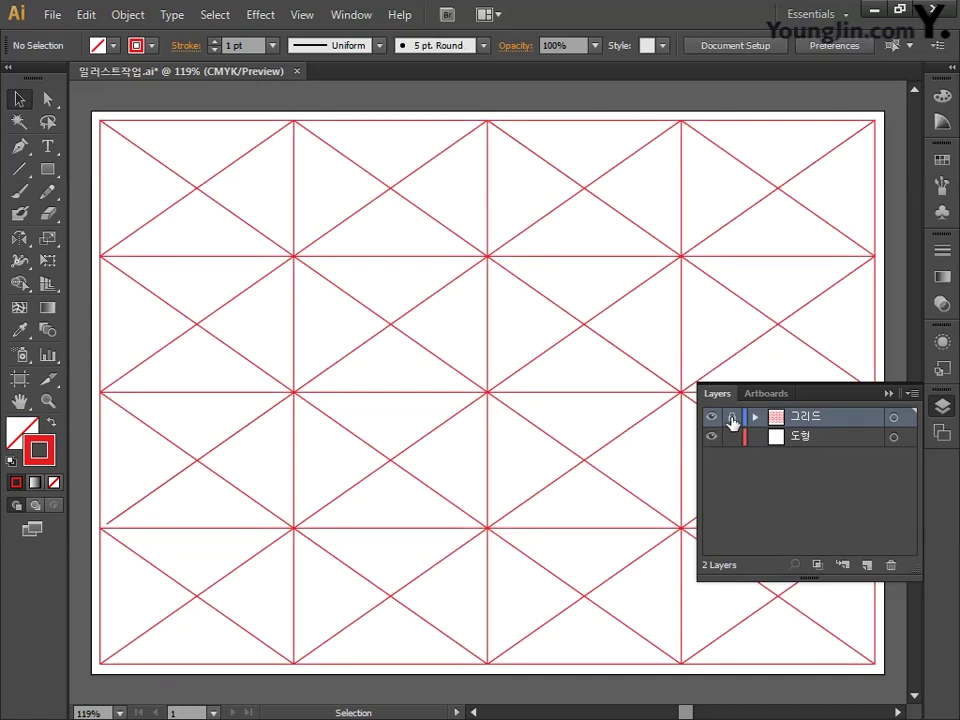
{"action": "left_click", "coordinate": [804, 440]}
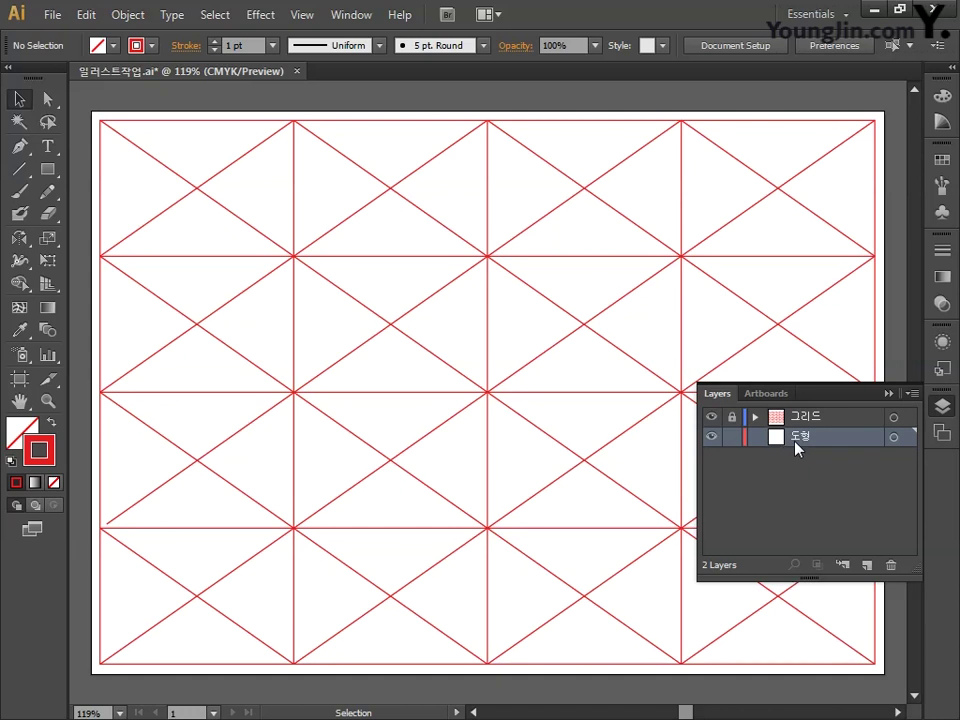
{"action": "left_click", "coordinate": [942, 405]}
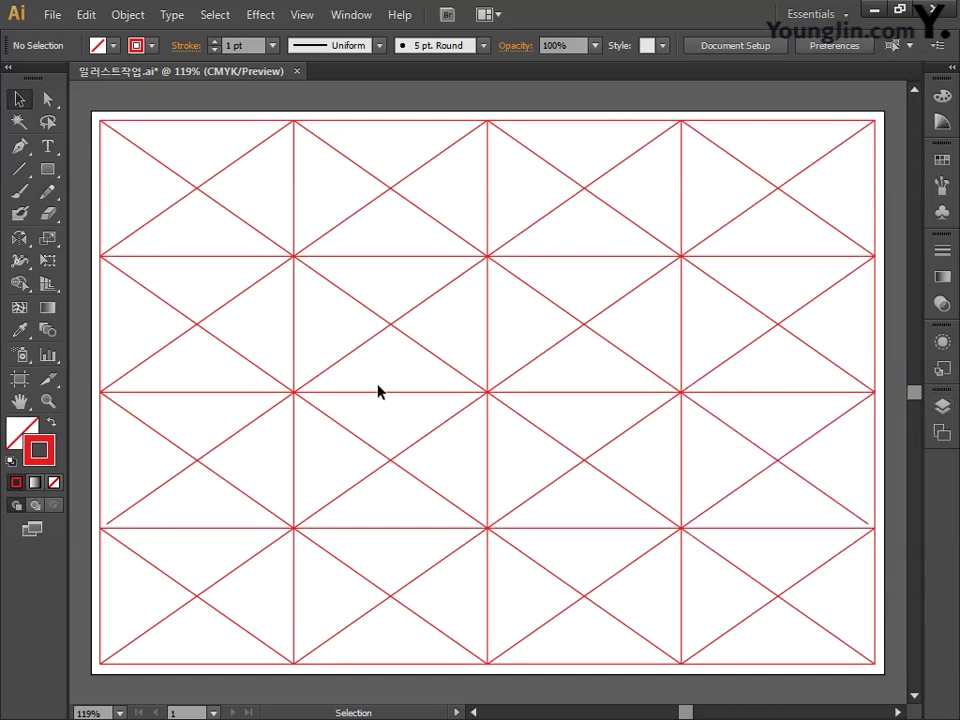
Draw a closed straight-segment Pen path covering the artboard's left and bottom edges, extending beyond the artboard on its outer sides
{"action": "key", "text": "ctrl+1"}
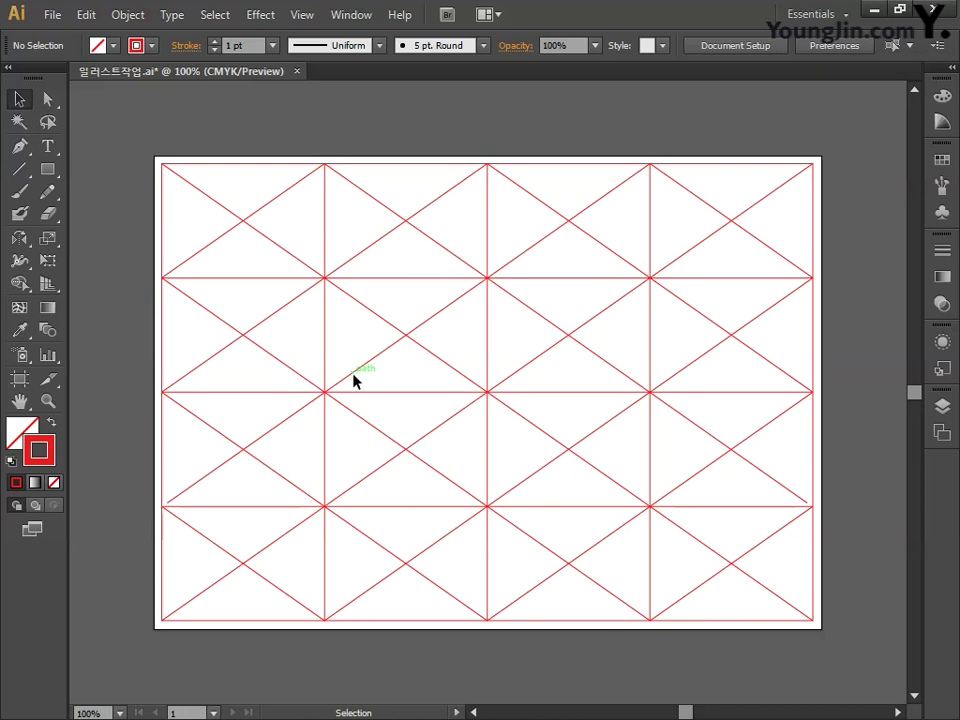
{"action": "left_click", "coordinate": [24, 146]}
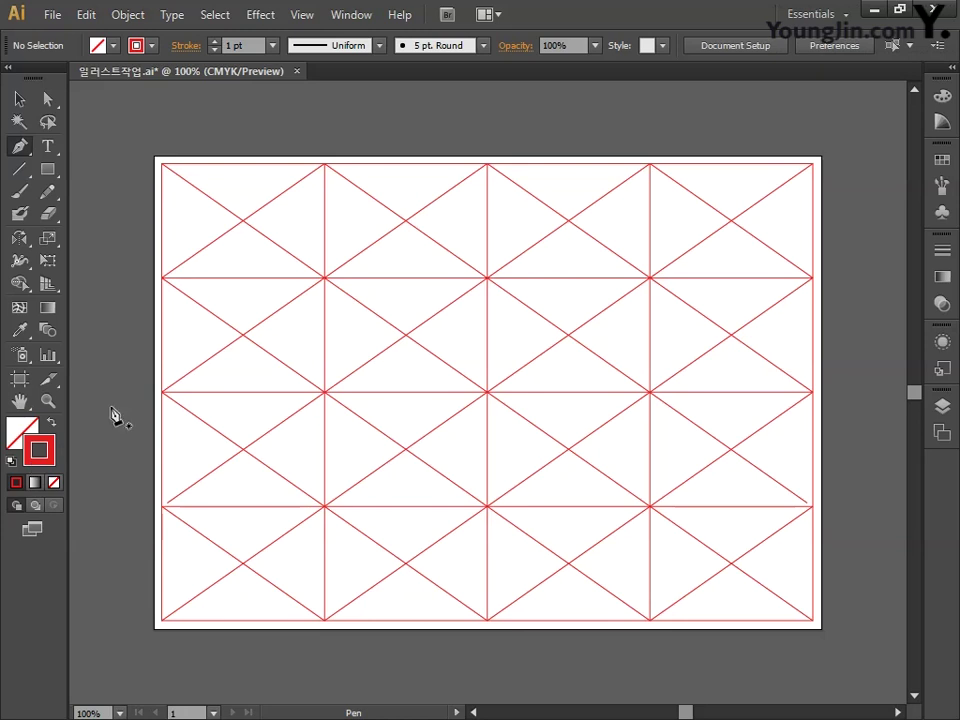
{"action": "left_click", "coordinate": [124, 117]}
{"action": "left_click", "coordinate": [257, 117]}
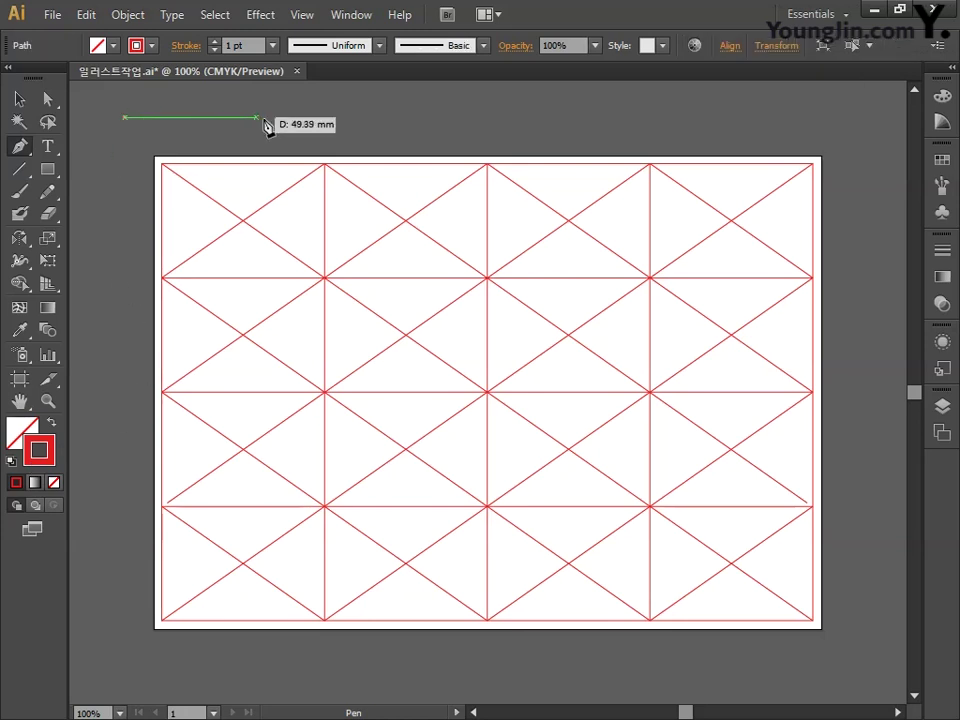
{"action": "left_click", "coordinate": [358, 117]}
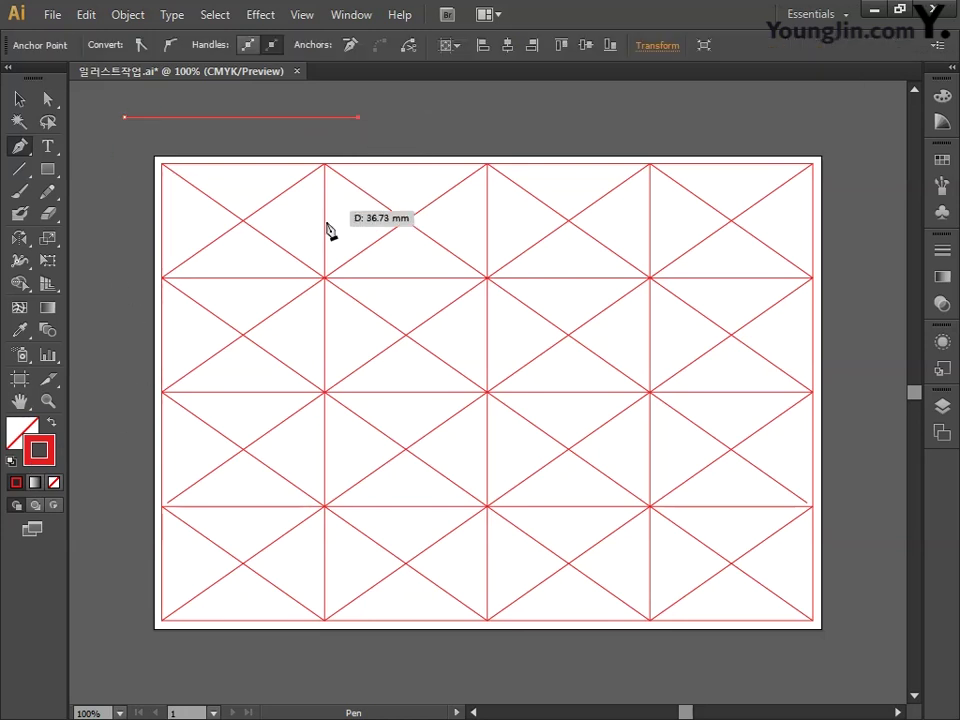
{"action": "left_click", "coordinate": [278, 350]}
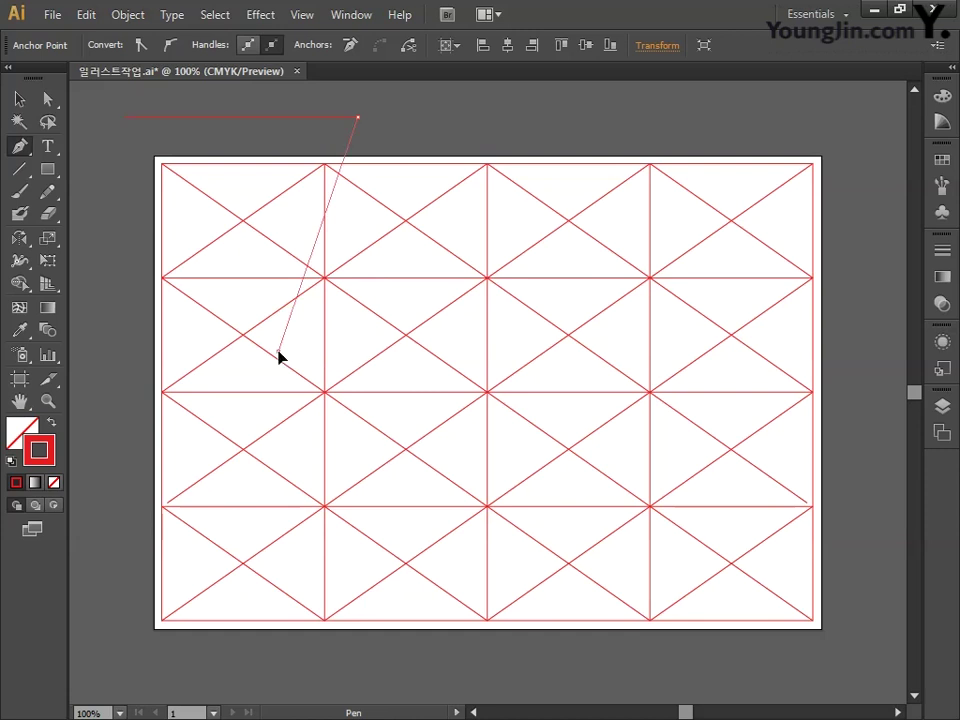
{"action": "left_click", "coordinate": [285, 520]}
{"action": "left_click", "coordinate": [434, 597]}
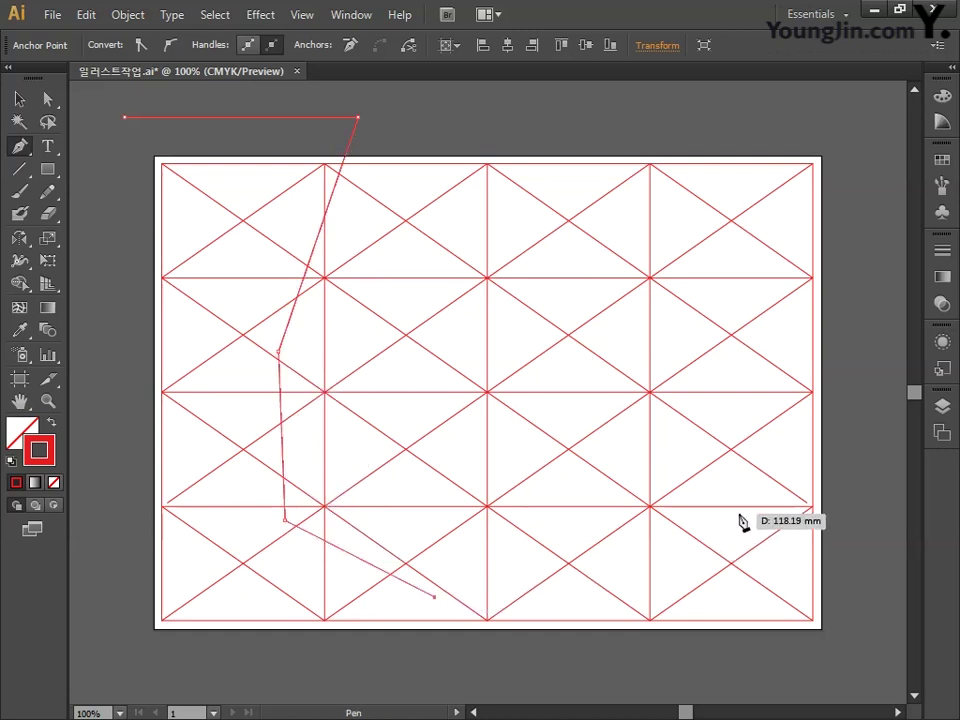
{"action": "left_click", "coordinate": [708, 498]}
{"action": "left_click", "coordinate": [857, 502]}
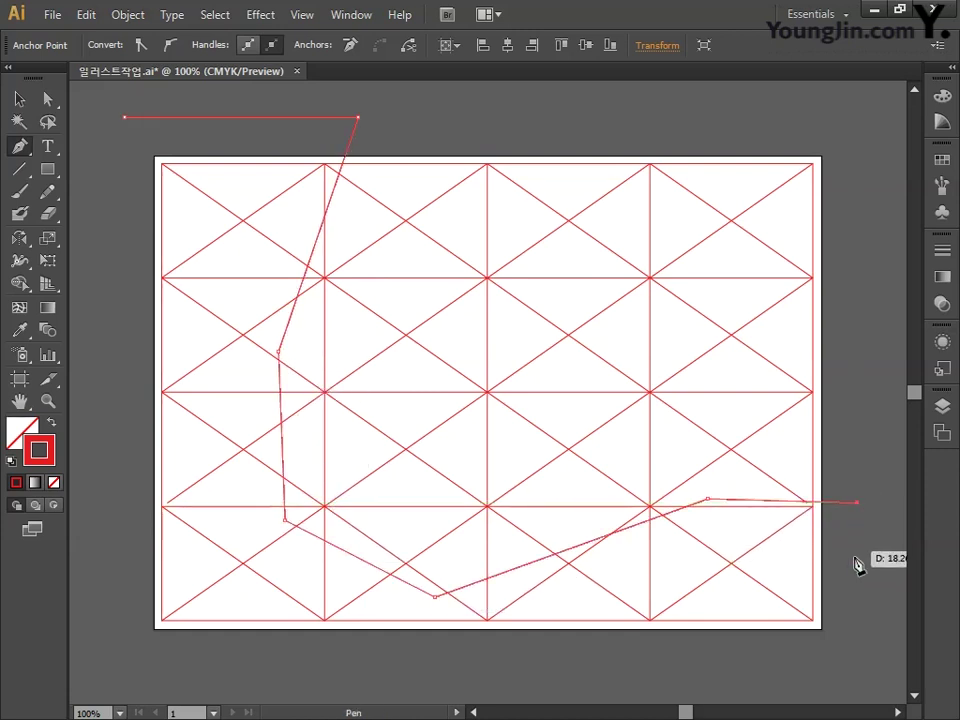
{"action": "left_click", "coordinate": [857, 651]}
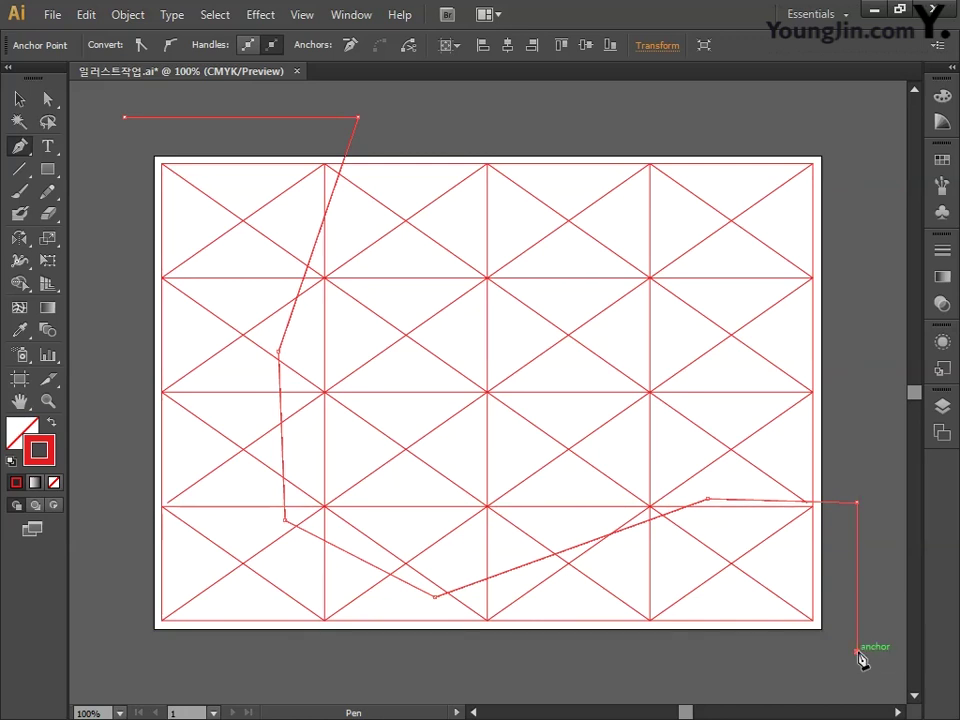
{"action": "left_click", "coordinate": [124, 651]}
{"action": "left_click", "coordinate": [124, 118]}
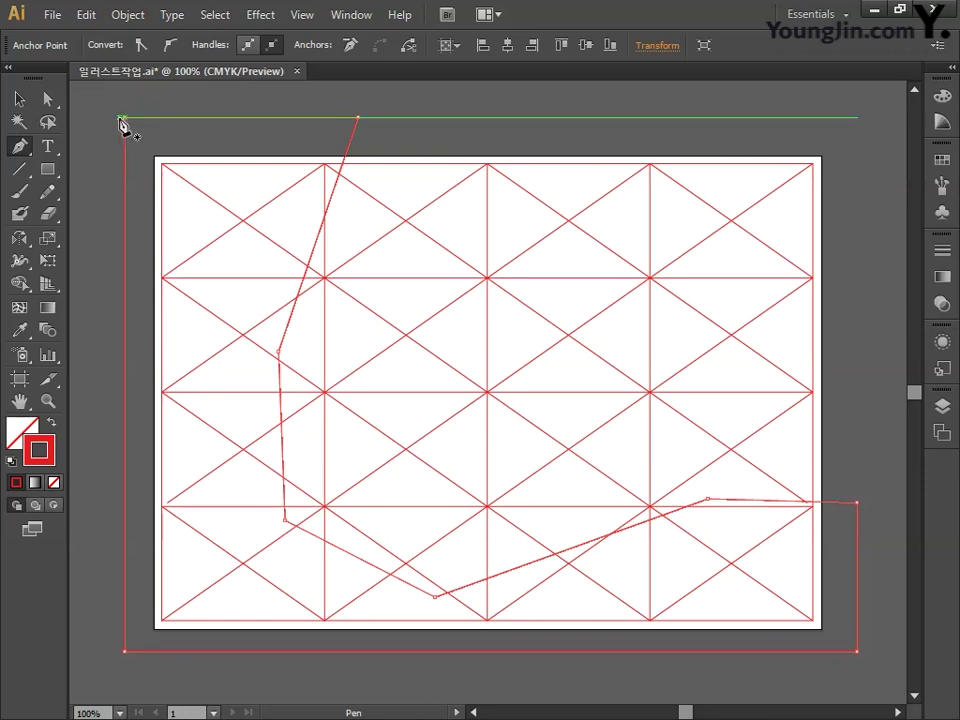
{"action": "left_click", "coordinate": [120, 120]}
Convert the four corner anchors on the path's inner edge into smooth points, forming a flowing curve
{"action": "left_click", "coordinate": [50, 101]}
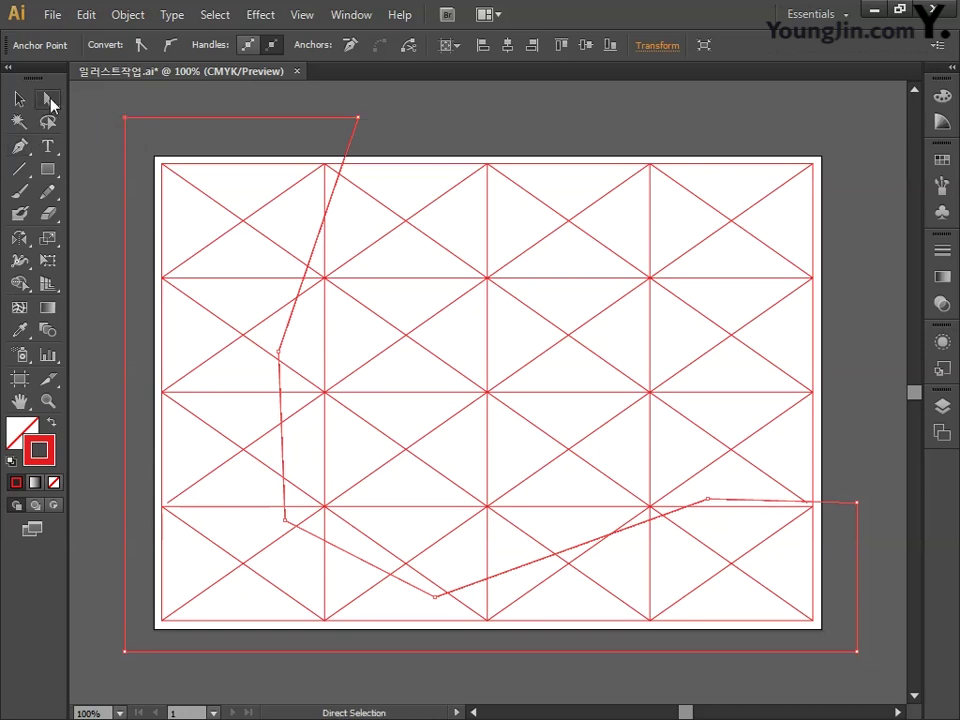
{"action": "left_click", "coordinate": [20, 147]}
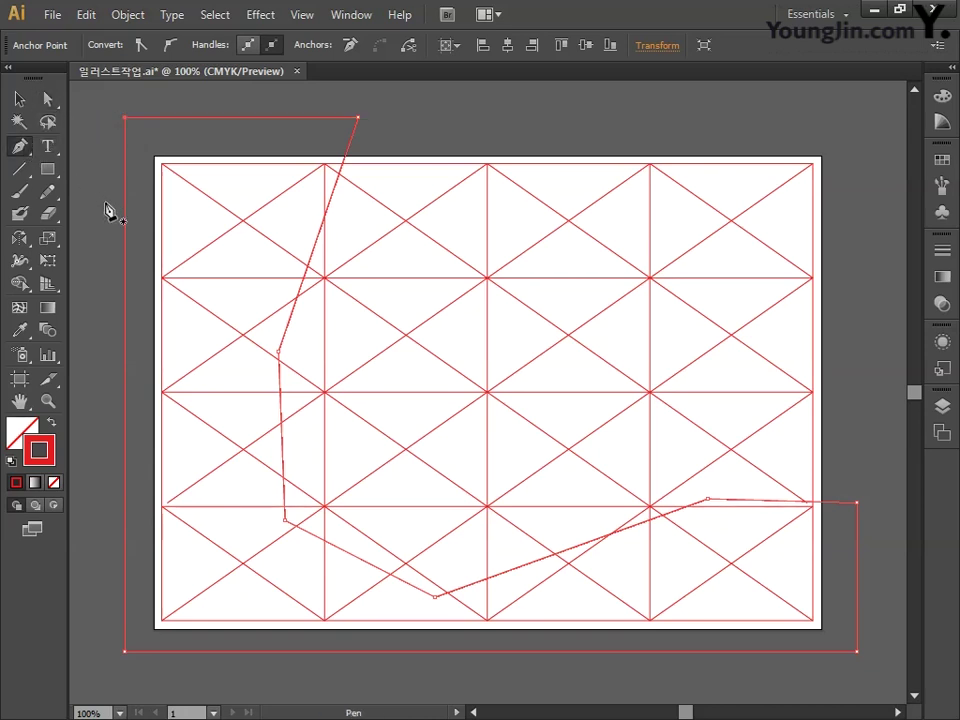
{"action": "key", "text": "ctrl"}
{"action": "key", "text": "alt"}
{"action": "key", "text": "alt"}
{"action": "left_click_drag", "start_coordinate": [280, 351], "coordinate": [277, 432]}
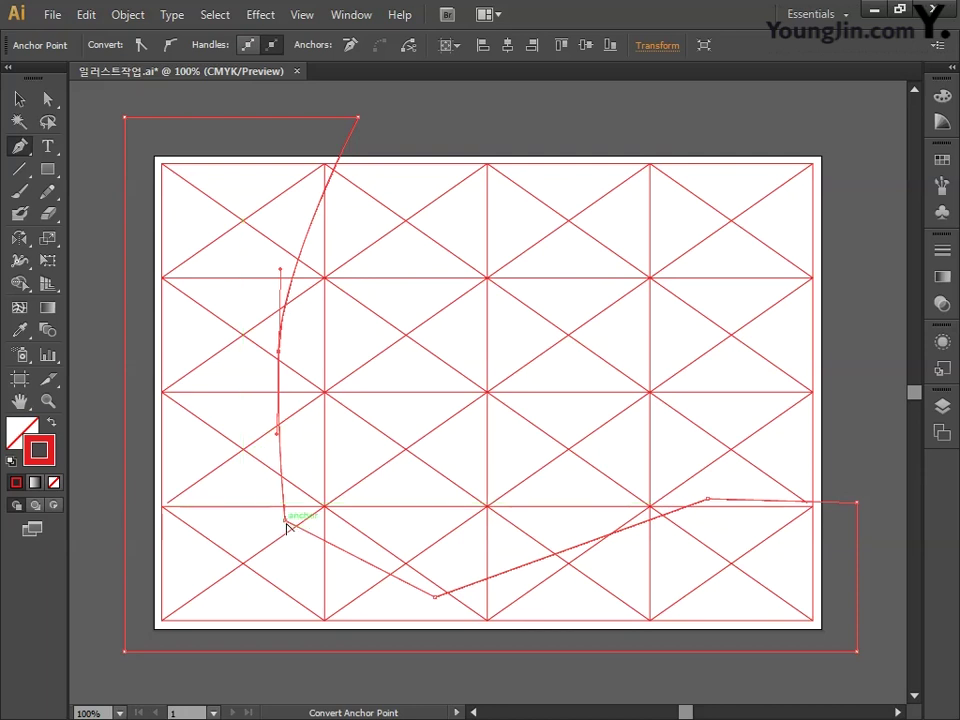
{"action": "left_click_drag", "start_coordinate": [285, 520], "coordinate": [318, 575]}
{"action": "left_click_drag", "start_coordinate": [435, 597], "coordinate": [487, 597]}
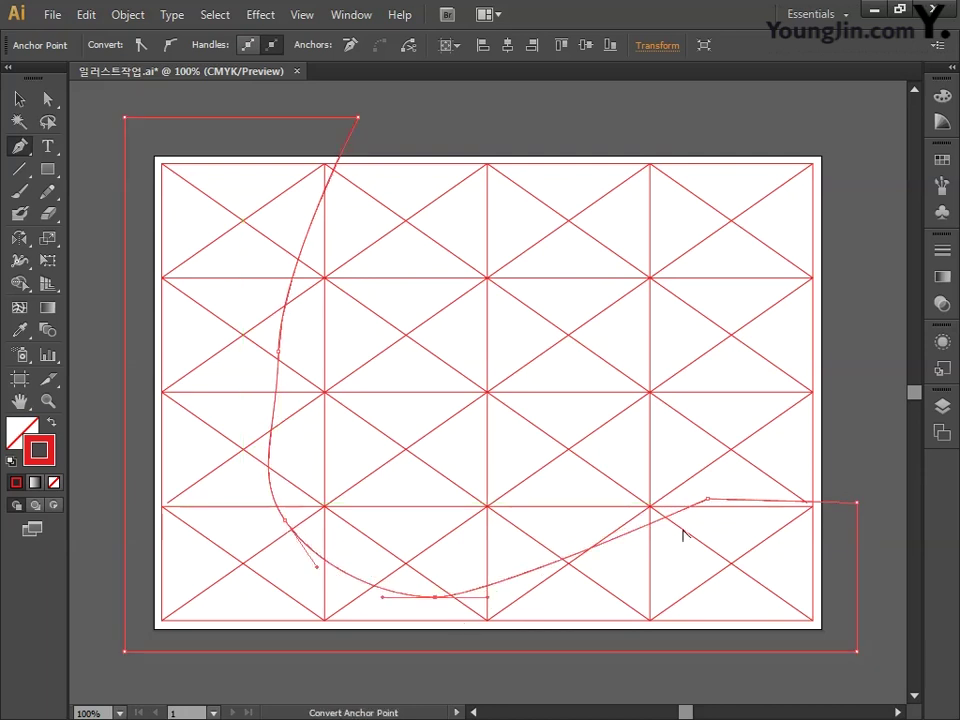
{"action": "left_click_drag", "start_coordinate": [707, 498], "coordinate": [779, 499]}
Shift the curve's upper and left anchors towards the artboard's left edge and its lower anchors slightly down to widen the curve
{"action": "left_click_drag", "start_coordinate": [279, 352], "coordinate": [258, 329]}
{"action": "mouse_move", "coordinate": [360, 120]}
{"action": "left_mouse_down"}
{"action": "mouse_move", "coordinate": [385, 120]}
{"action": "mouse_move", "coordinate": [341, 118]}
{"action": "left_mouse_up"}
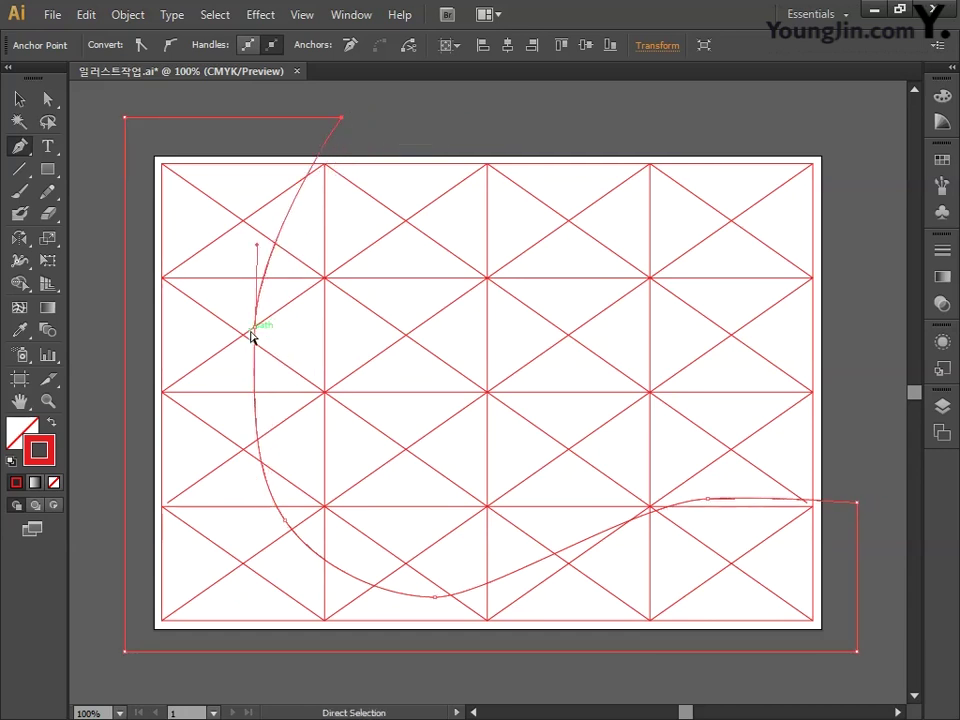
{"action": "left_click_drag", "start_coordinate": [255, 328], "coordinate": [216, 346]}
{"action": "left_click_drag", "start_coordinate": [285, 526], "coordinate": [261, 552]}
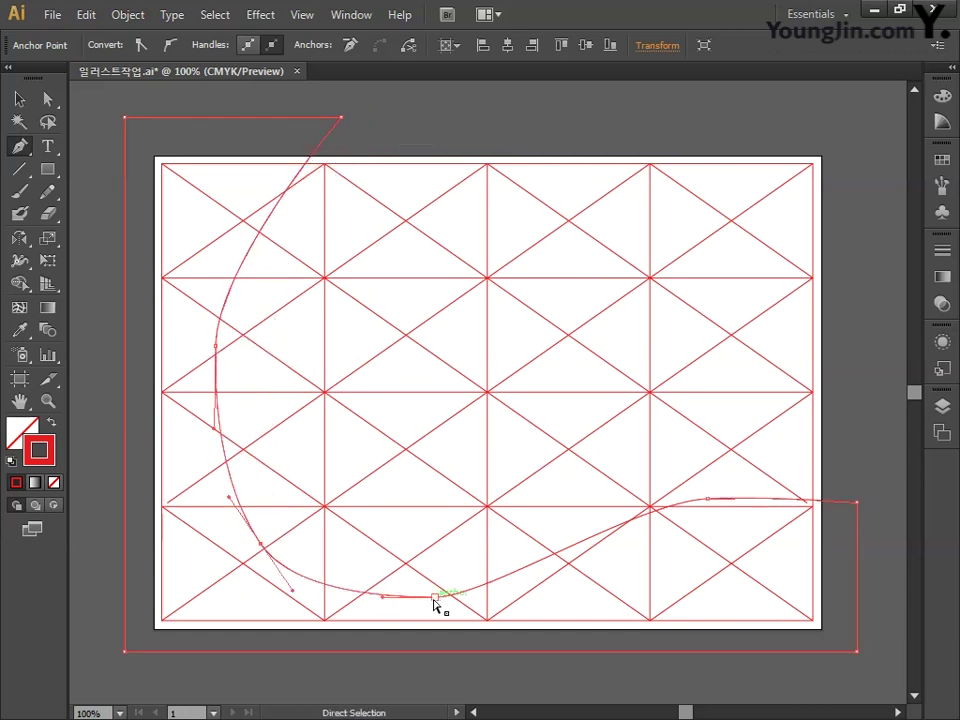
{"action": "left_click_drag", "start_coordinate": [435, 599], "coordinate": [436, 610]}
Lower the two anchors at the curve's right end and lengthen the adjoining handles to soften the wave
{"action": "left_click_drag", "start_coordinate": [857, 502], "coordinate": [859, 525]}
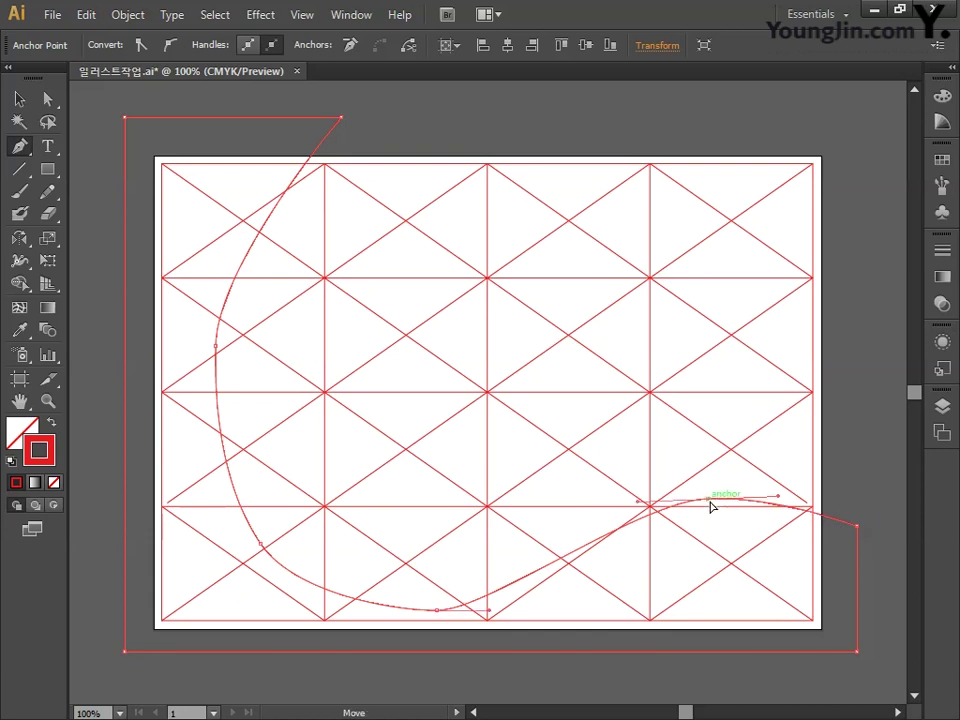
{"action": "left_click_drag", "start_coordinate": [708, 499], "coordinate": [709, 518]}
{"action": "left_click_drag", "start_coordinate": [638, 519], "coordinate": [594, 523]}
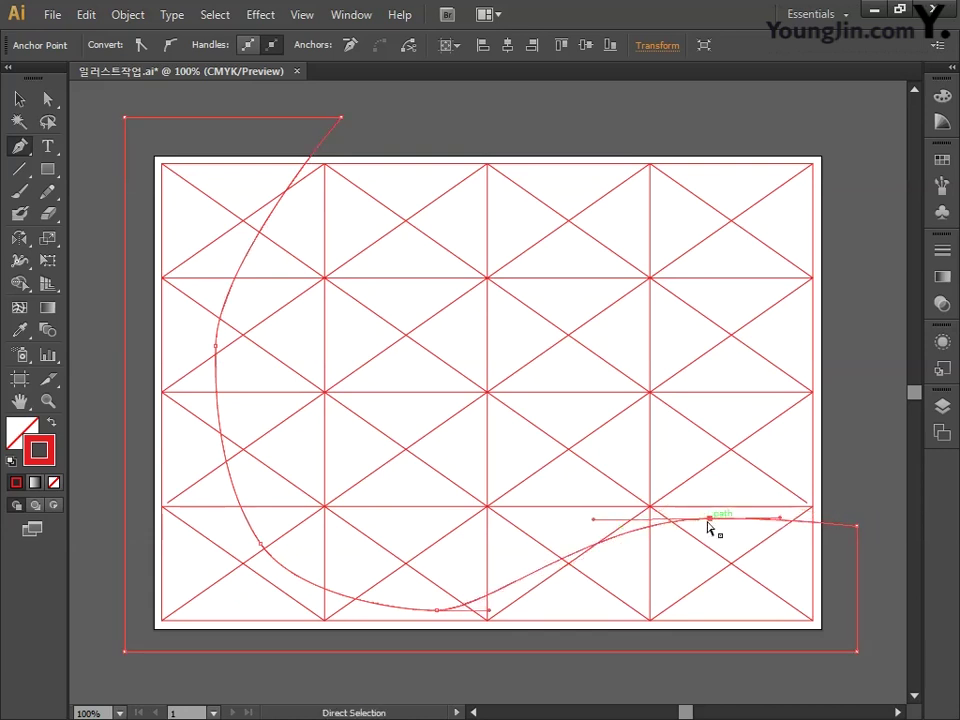
{"action": "left_click_drag", "start_coordinate": [709, 518], "coordinate": [709, 525]}
{"action": "left_click_drag", "start_coordinate": [489, 610], "coordinate": [536, 609]}
{"action": "left_click_drag", "start_coordinate": [707, 522], "coordinate": [701, 523]}
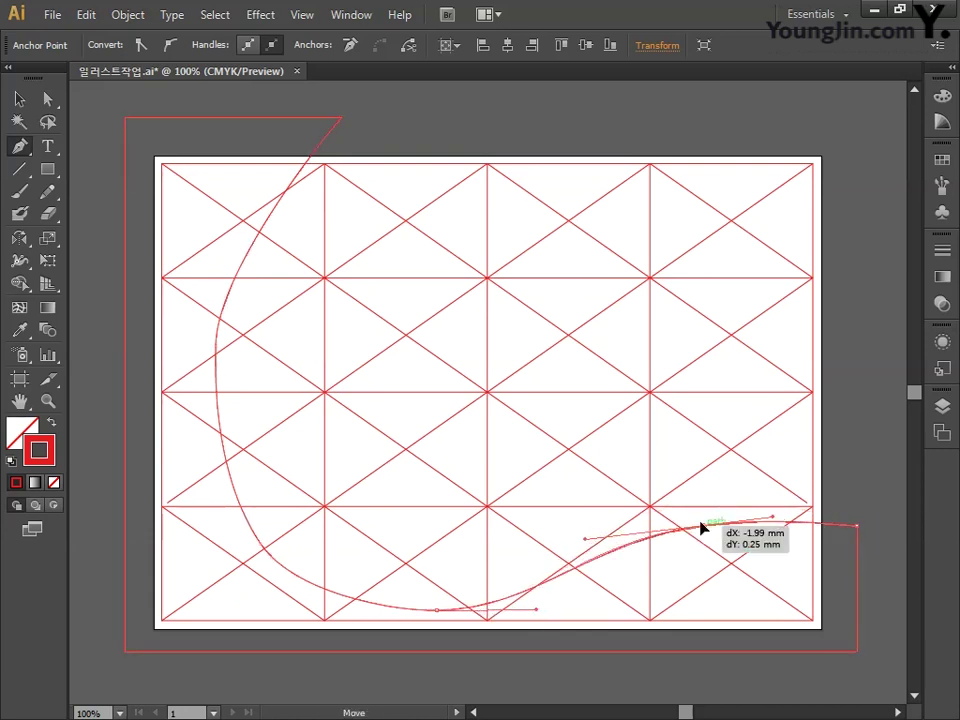
Refine the lower-left bend of the curve by nudging its anchor outward and adjusting the direction handles
{"action": "left_click_drag", "start_coordinate": [263, 548], "coordinate": [256, 549]}
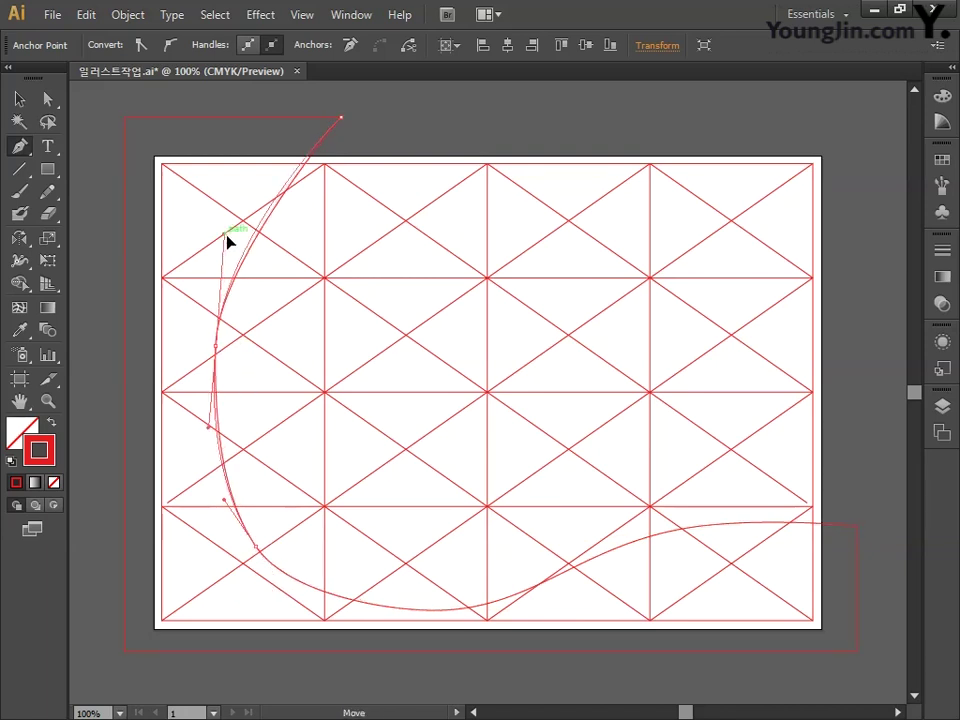
{"action": "left_click_drag", "start_coordinate": [288, 592], "coordinate": [295, 608]}
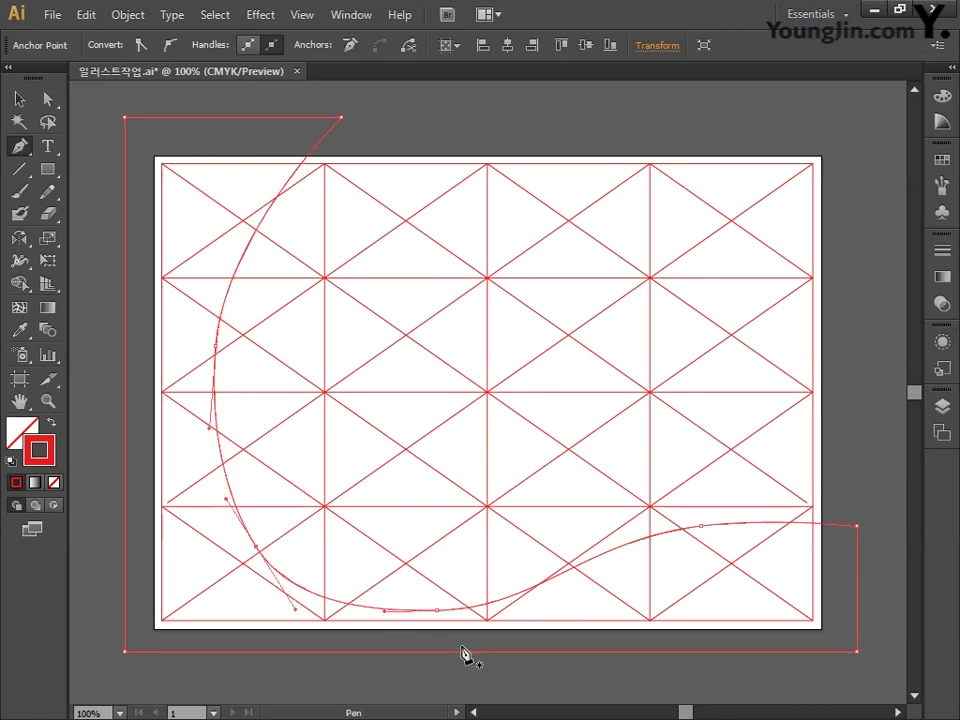
{"action": "key", "text": "v"}
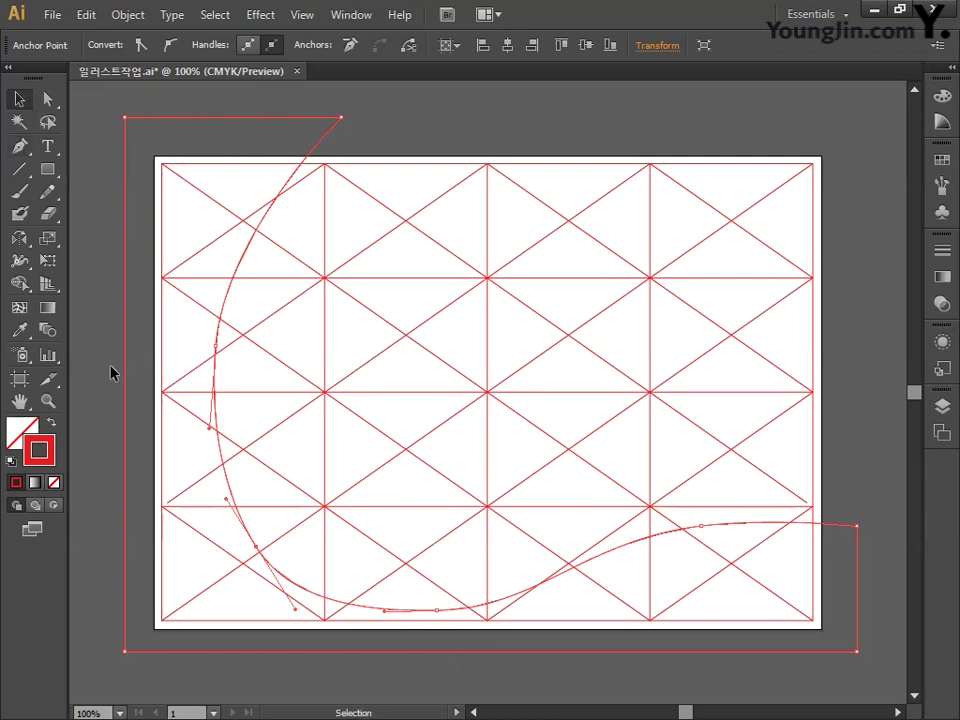
Fill the curved shape with pale blue C 11, M 3, Y 0, K 0
{"action": "double_click", "coordinate": [38, 440]}
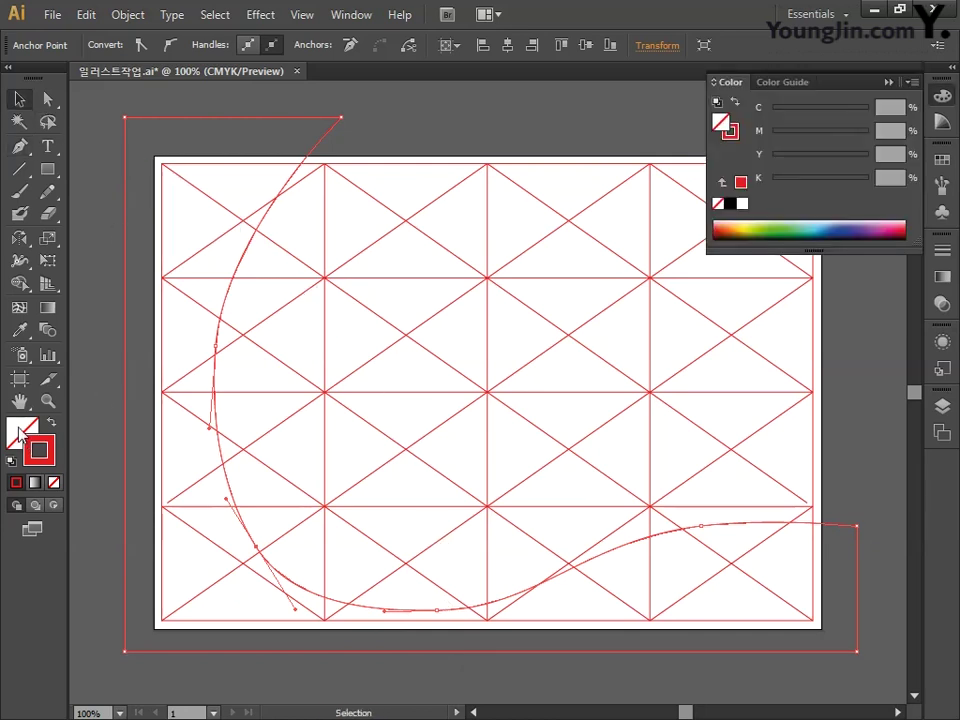
{"action": "left_click", "coordinate": [685, 471]}
{"action": "type", "text": "1"}
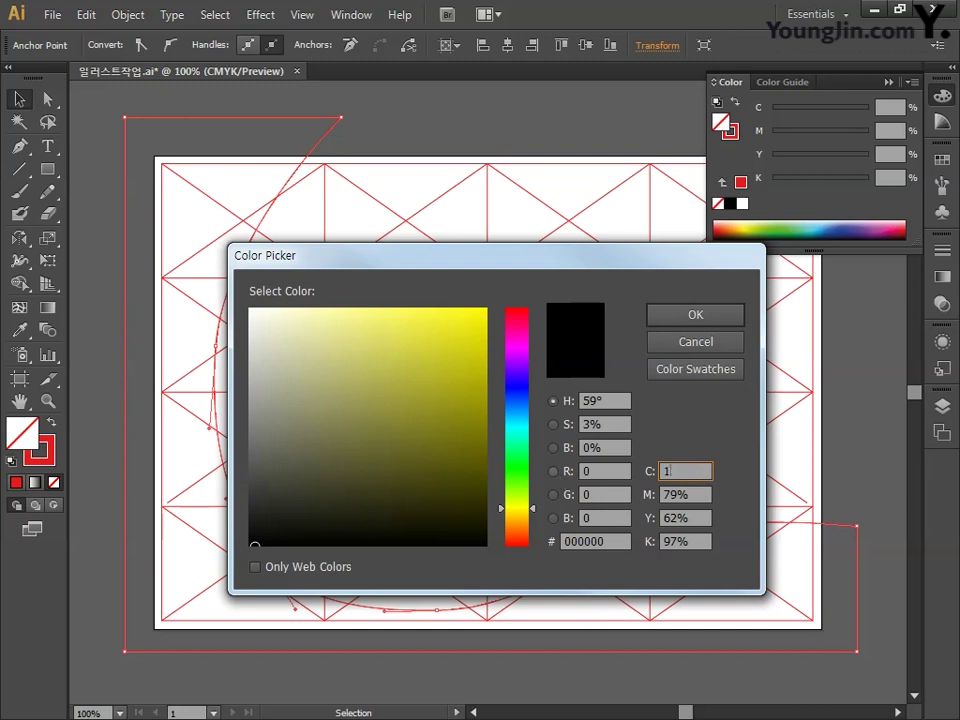
{"action": "type", "text": "1"}
{"action": "key", "text": "Tab"}
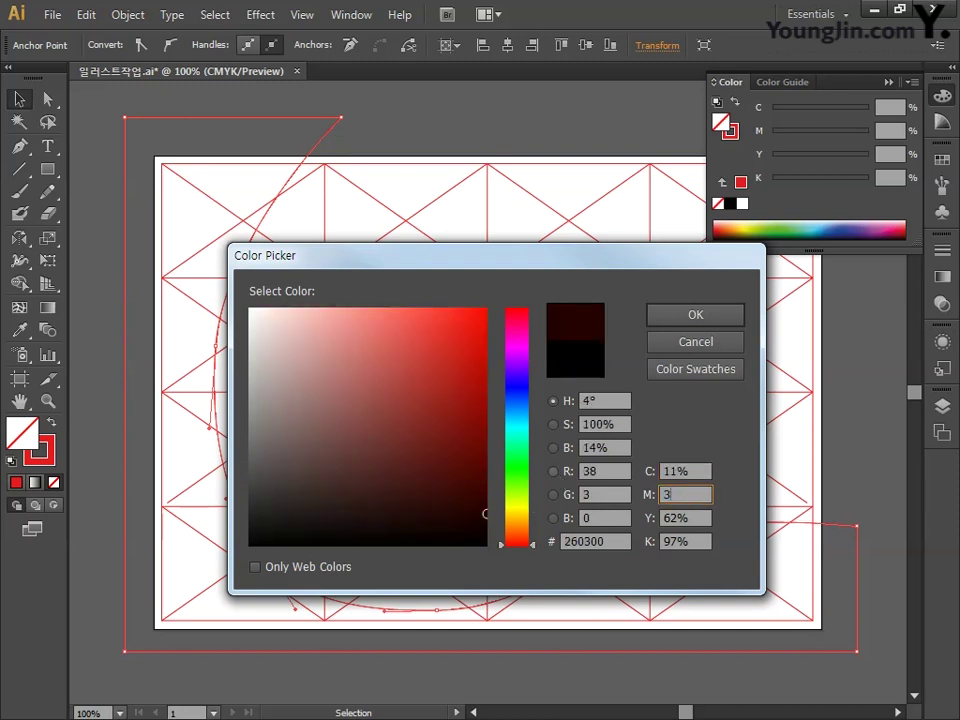
{"action": "key", "text": "Tab"}
{"action": "key", "text": "Tab"}
{"action": "type", "text": "0"}
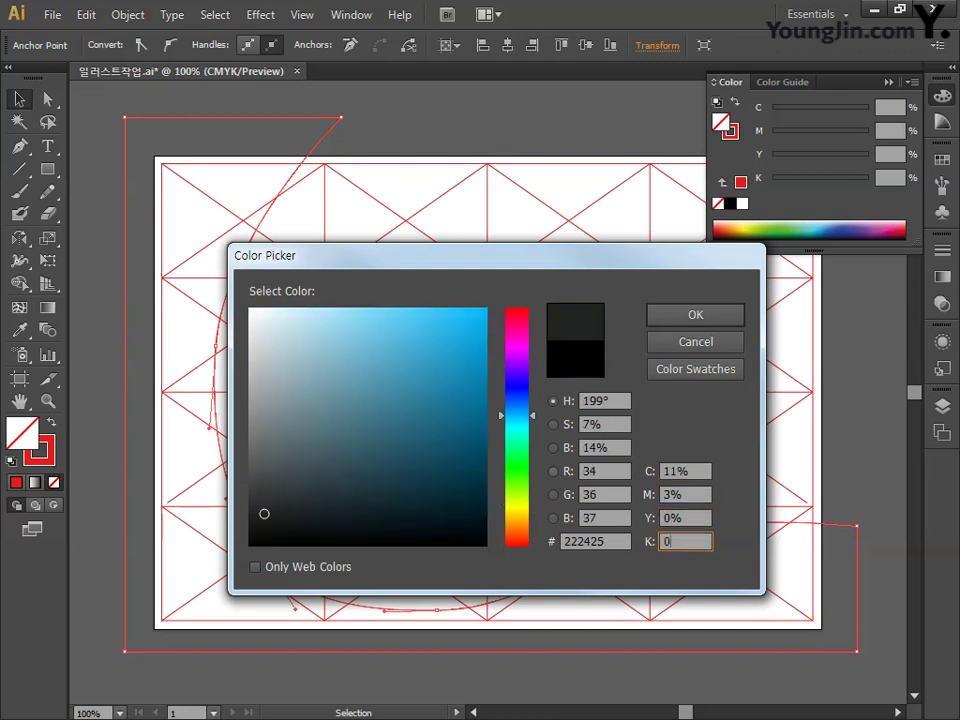
{"action": "left_click", "coordinate": [694, 314]}
{"action": "left_click", "coordinate": [939, 100]}
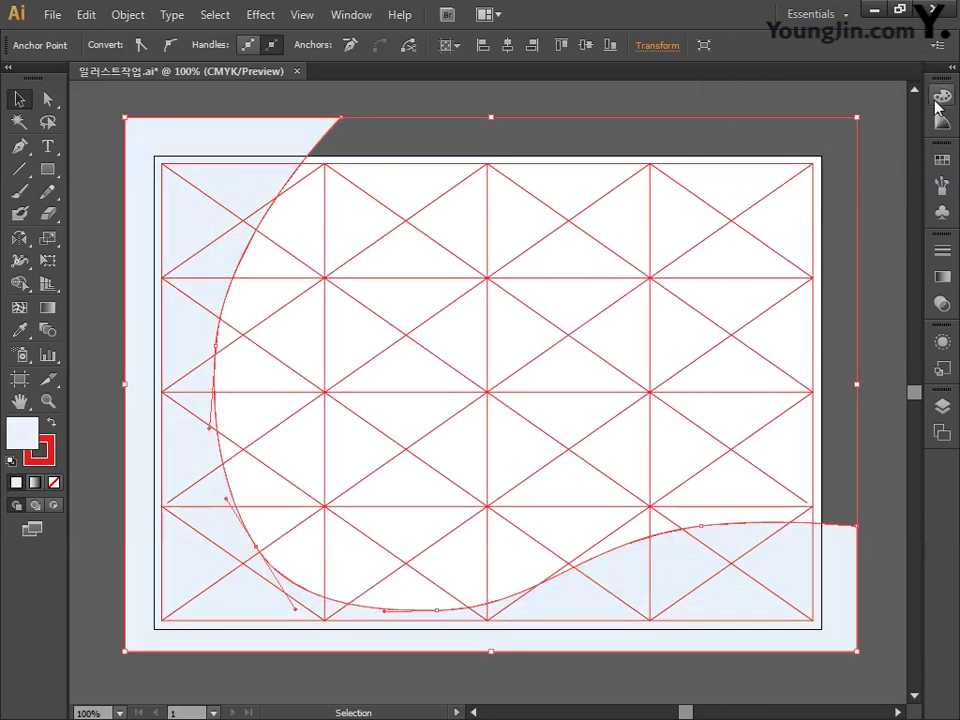
Remove the stroke from the pale blue shape
{"action": "left_click", "coordinate": [44, 466]}
{"action": "left_click", "coordinate": [54, 483]}
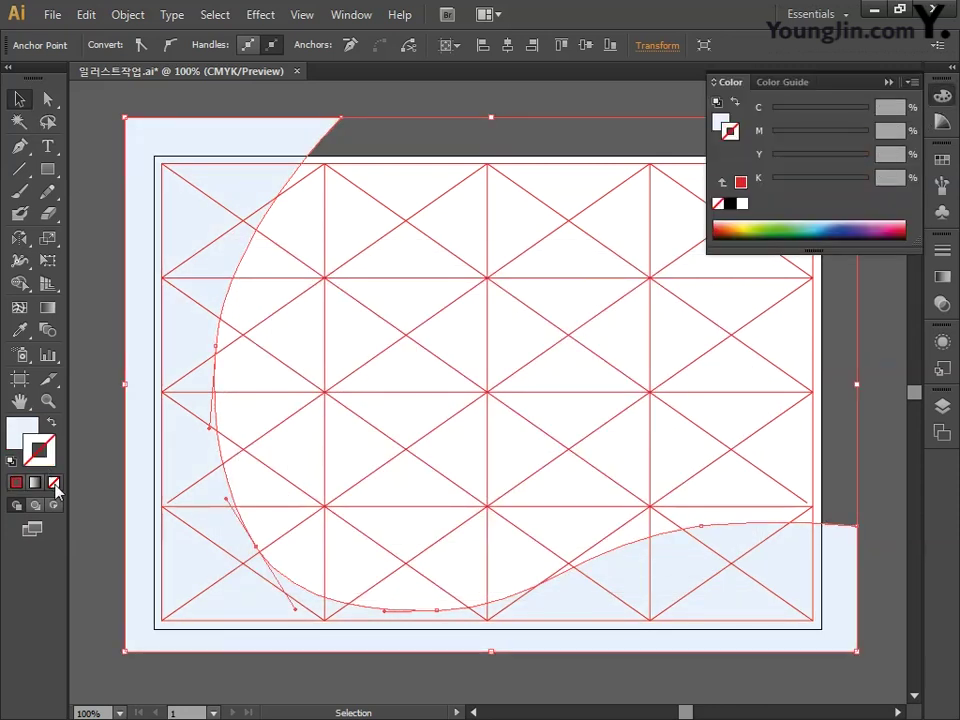
{"action": "left_click", "coordinate": [938, 100]}
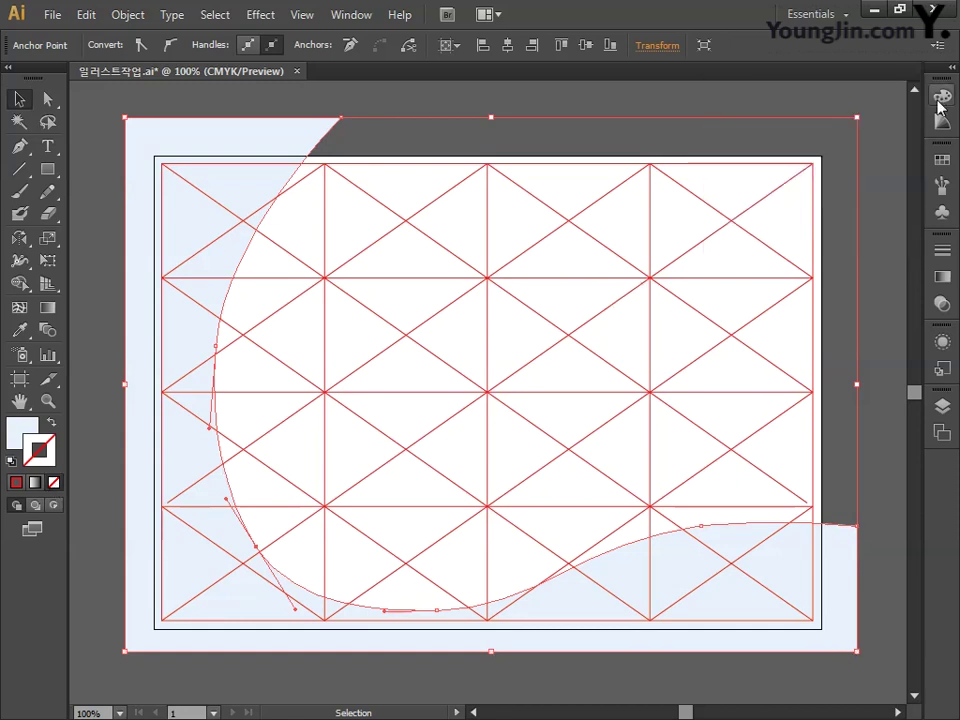
Outline a second closed shape with the Pen tool inside the pale blue background, following its curve slightly closer to the lower-left corner
{"action": "left_click", "coordinate": [430, 113]}
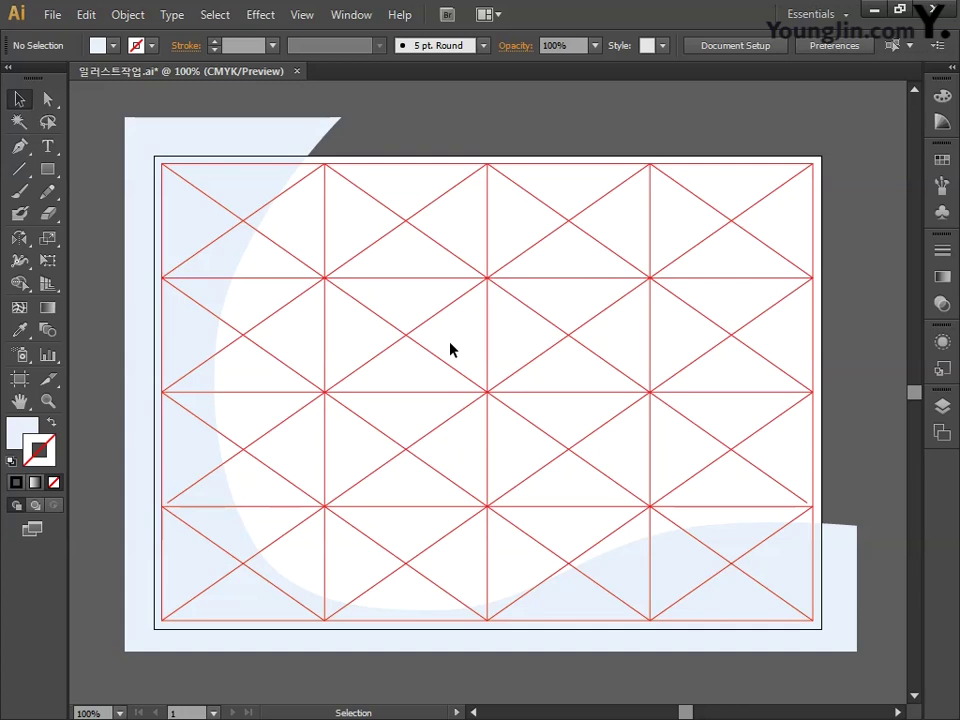
{"action": "left_click", "coordinate": [283, 139]}
{"action": "key", "text": "ctrl+shift+a"}
{"action": "key", "text": "p"}
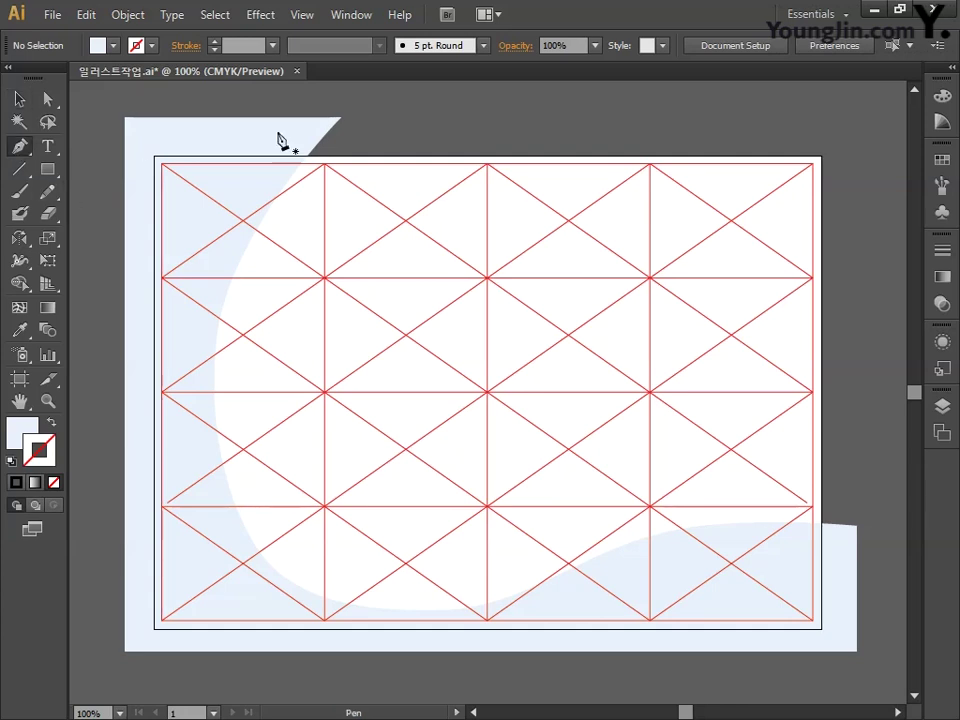
{"action": "left_click", "coordinate": [281, 117]}
{"action": "left_click", "coordinate": [203, 489]}
{"action": "left_click", "coordinate": [262, 586]}
{"action": "left_click", "coordinate": [520, 608]}
{"action": "left_click", "coordinate": [778, 543]}
{"action": "left_click", "coordinate": [857, 548]}
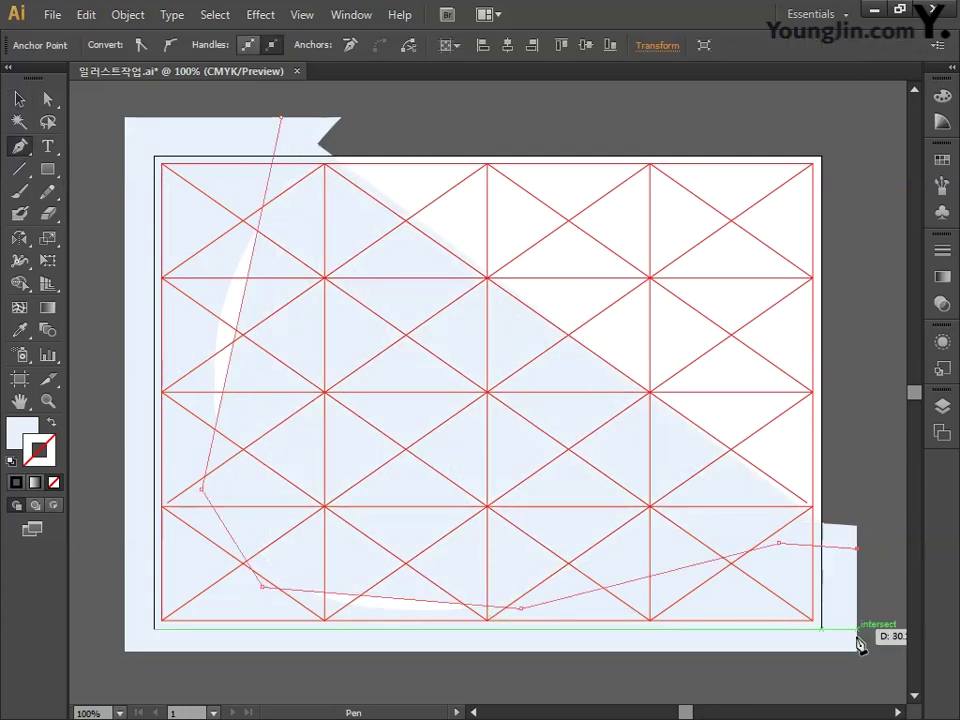
{"action": "left_click", "coordinate": [857, 651]}
{"action": "left_click", "coordinate": [125, 651]}
{"action": "left_click", "coordinate": [125, 117]}
{"action": "left_click", "coordinate": [281, 117]}
Curve the second shape's left edge by pulling handles from its left and lower-left anchors and repositioning the left anchor
{"action": "left_click_drag", "start_coordinate": [202, 489], "coordinate": [233, 576], "text": "alt"}
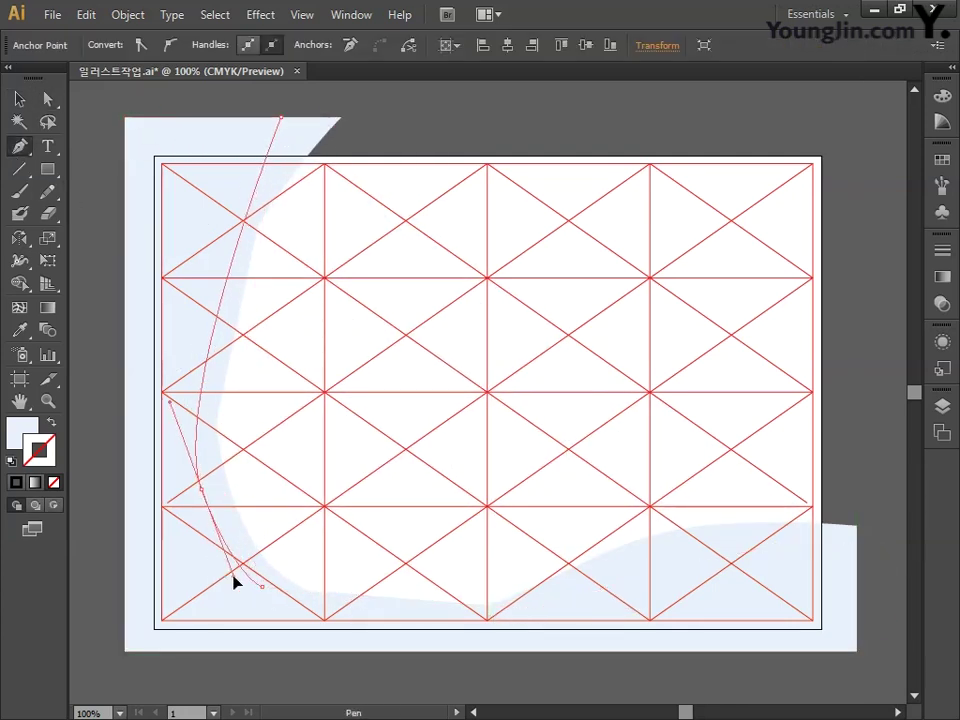
{"action": "left_click_drag", "start_coordinate": [170, 401], "coordinate": [174, 356], "text": "alt"}
{"action": "left_click_drag", "start_coordinate": [201, 489], "coordinate": [213, 479], "text": "ctrl"}
{"action": "left_click_drag", "start_coordinate": [186, 347], "coordinate": [168, 290], "text": "ctrl"}
{"action": "left_click_drag", "start_coordinate": [262, 586], "coordinate": [294, 609], "text": "alt"}
{"action": "left_click_drag", "start_coordinate": [213, 479], "coordinate": [229, 530], "text": "alt"}
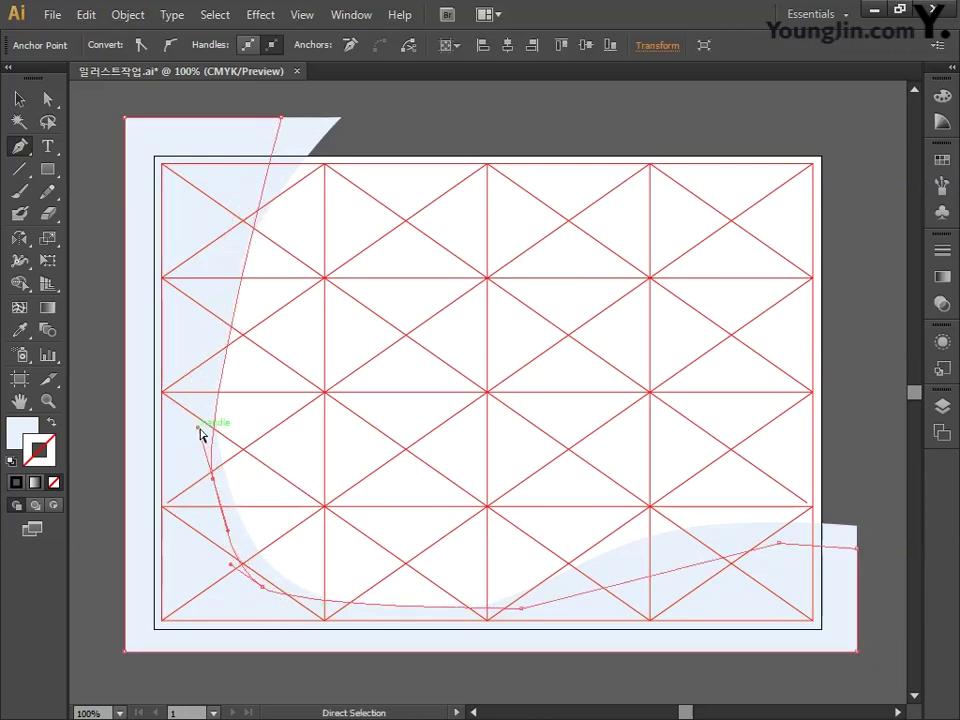
{"action": "left_click_drag", "start_coordinate": [197, 429], "coordinate": [166, 280], "text": "ctrl"}
{"action": "left_click_drag", "start_coordinate": [213, 480], "coordinate": [212, 449], "text": "ctrl"}
Refine the second shape's lower-left bend by moving its anchor inward and adjusting the neighbouring handles and left anchor
{"action": "left_click", "coordinate": [262, 586], "text": "ctrl"}
{"action": "left_click_drag", "start_coordinate": [293, 609], "coordinate": [317, 628], "text": "ctrl"}
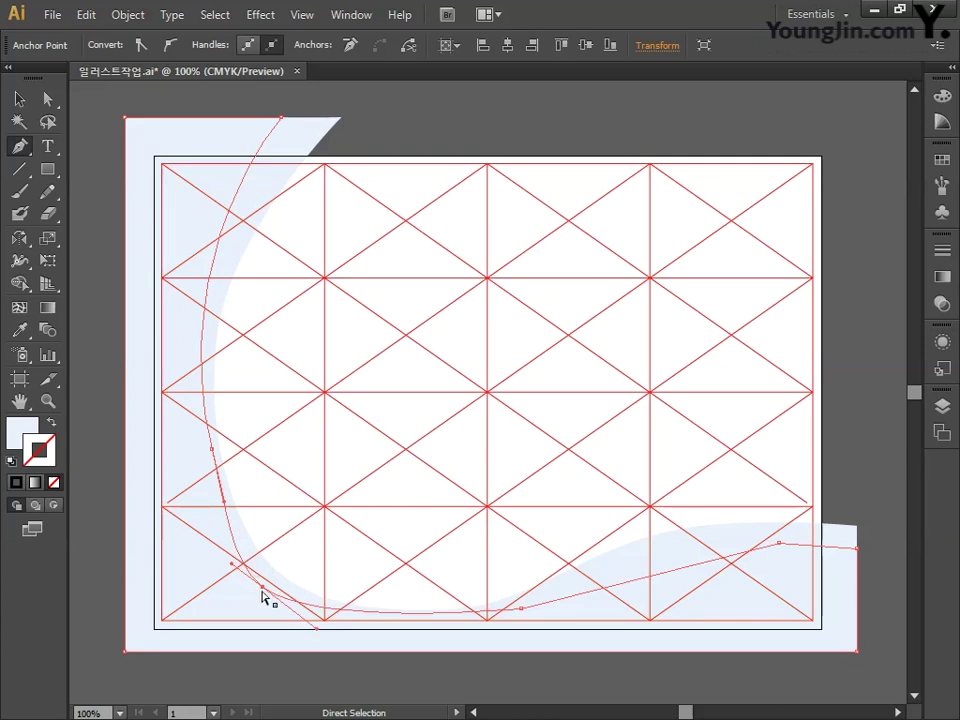
{"action": "left_click_drag", "start_coordinate": [262, 586], "coordinate": [278, 578], "text": "ctrl"}
{"action": "left_click_drag", "start_coordinate": [246, 555], "coordinate": [225, 536], "text": "ctrl"}
{"action": "left_click_drag", "start_coordinate": [224, 501], "coordinate": [215, 495], "text": "ctrl"}
{"action": "left_click_drag", "start_coordinate": [212, 449], "coordinate": [206, 444], "text": "ctrl"}
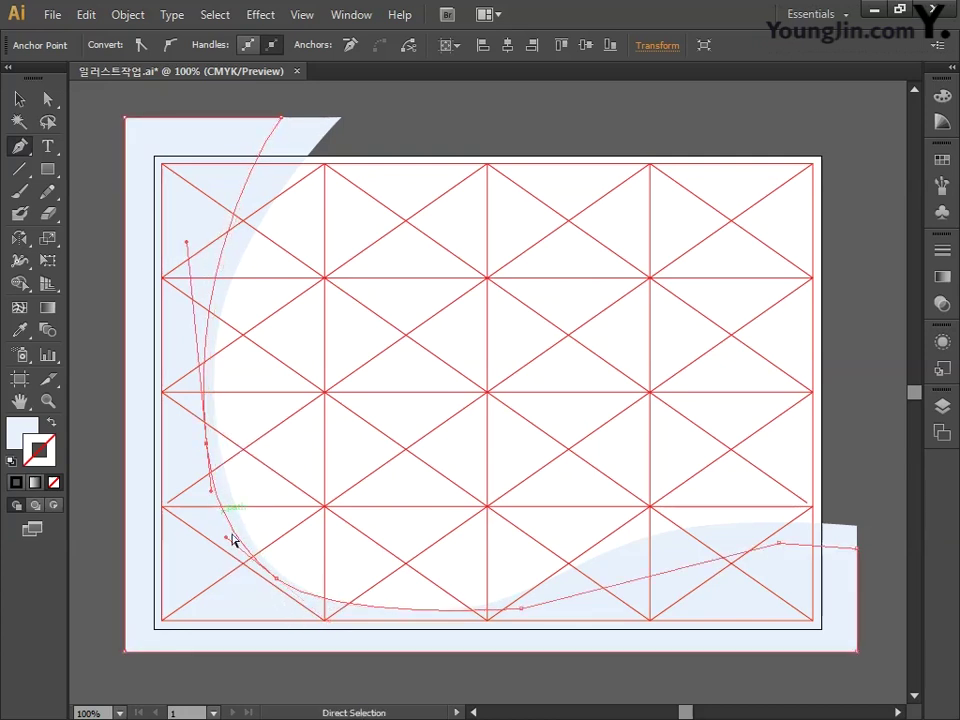
Smooth the second shape's bottom and right anchors into a gentle wave and lower its right end slightly
{"action": "left_click_drag", "start_coordinate": [521, 608], "coordinate": [460, 630], "text": "alt"}
{"action": "left_click_drag", "start_coordinate": [779, 543], "coordinate": [737, 540], "text": "alt"}
{"action": "left_click_drag", "start_coordinate": [857, 548], "coordinate": [857, 556], "text": "ctrl"}
{"action": "left_click_drag", "start_coordinate": [779, 543], "coordinate": [708, 548], "text": "ctrl"}
{"action": "left_click_drag", "start_coordinate": [583, 587], "coordinate": [599, 582], "text": "ctrl"}
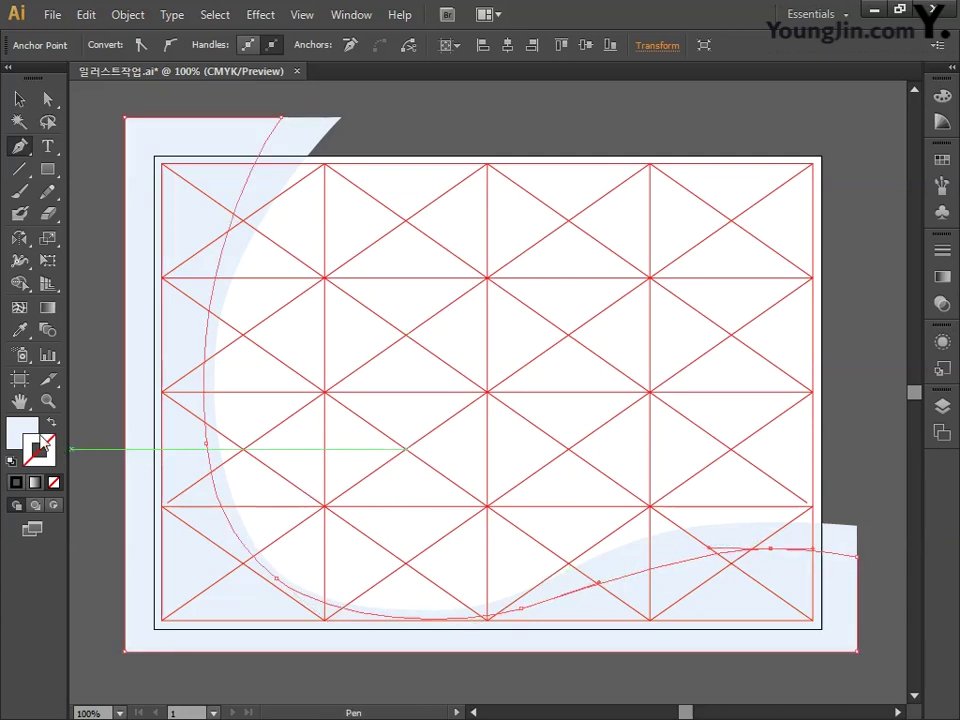
Fill the second curved shape with light blue C 25, M 8, Y 0, K 0
{"action": "double_click", "coordinate": [24, 432]}
{"action": "key", "text": "Tab"}
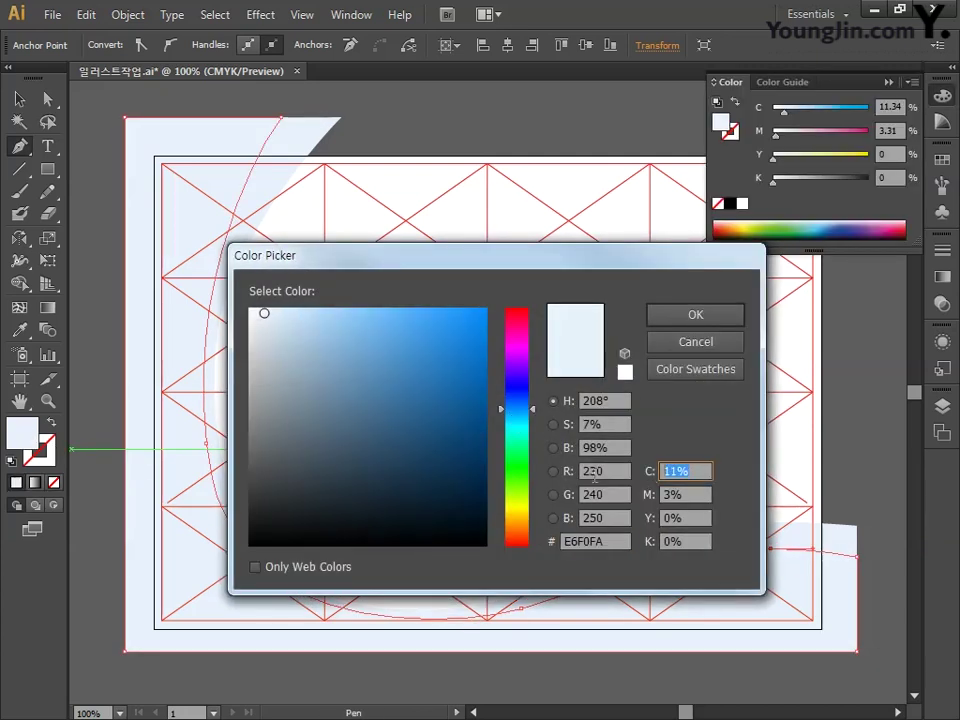
{"action": "type", "text": "25"}
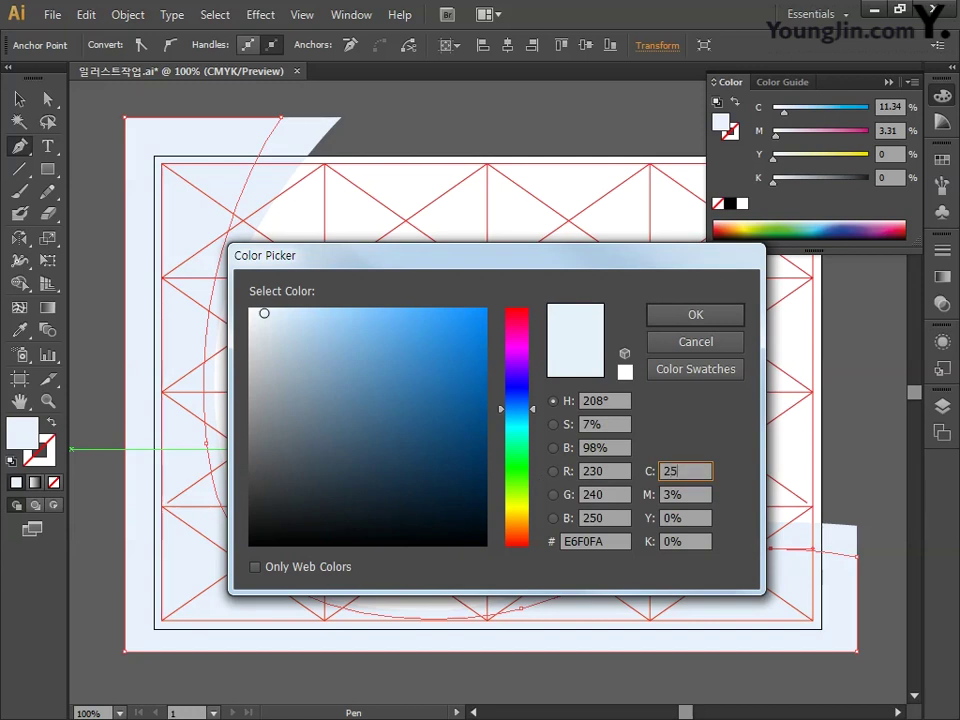
{"action": "key", "text": "Tab"}
{"action": "key", "text": "Tab"}
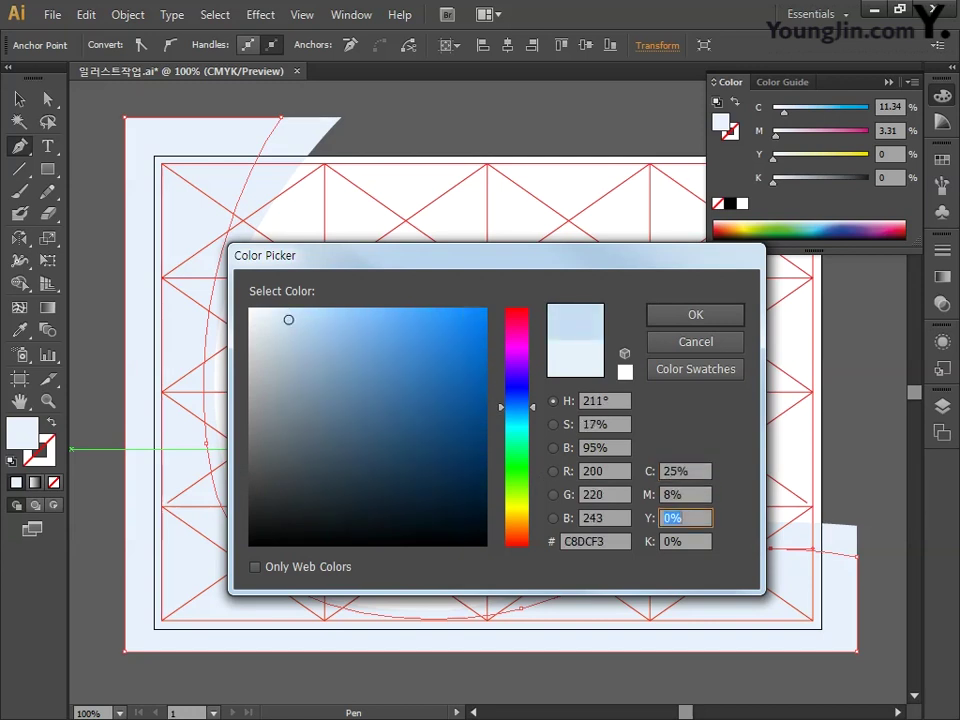
{"action": "key", "text": "Tab"}
{"action": "type", "text": "0"}
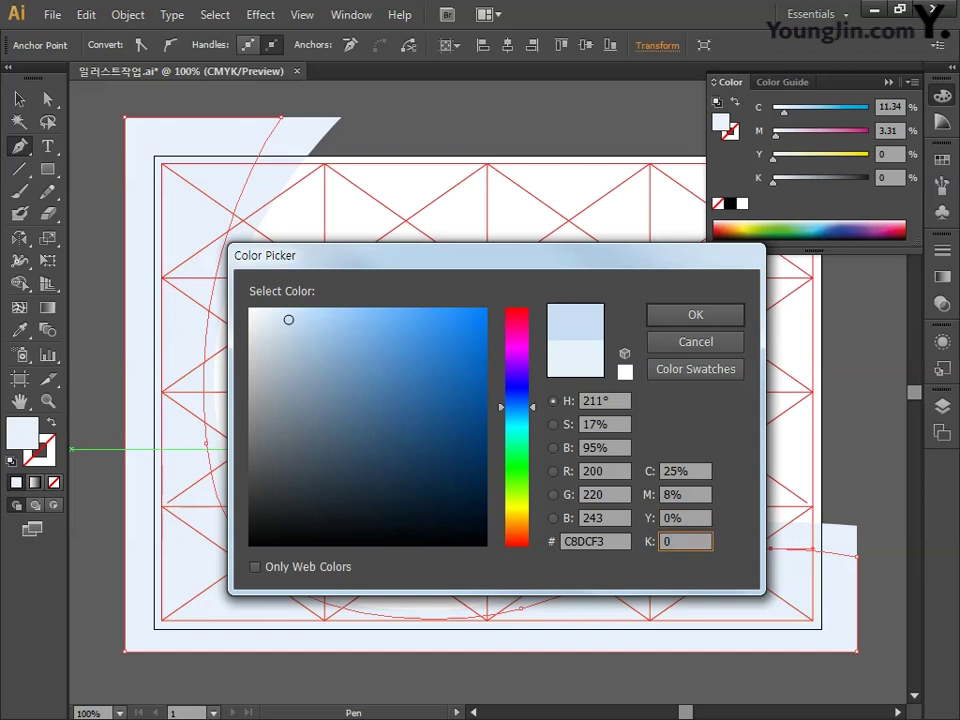
{"action": "left_click", "coordinate": [700, 315]}
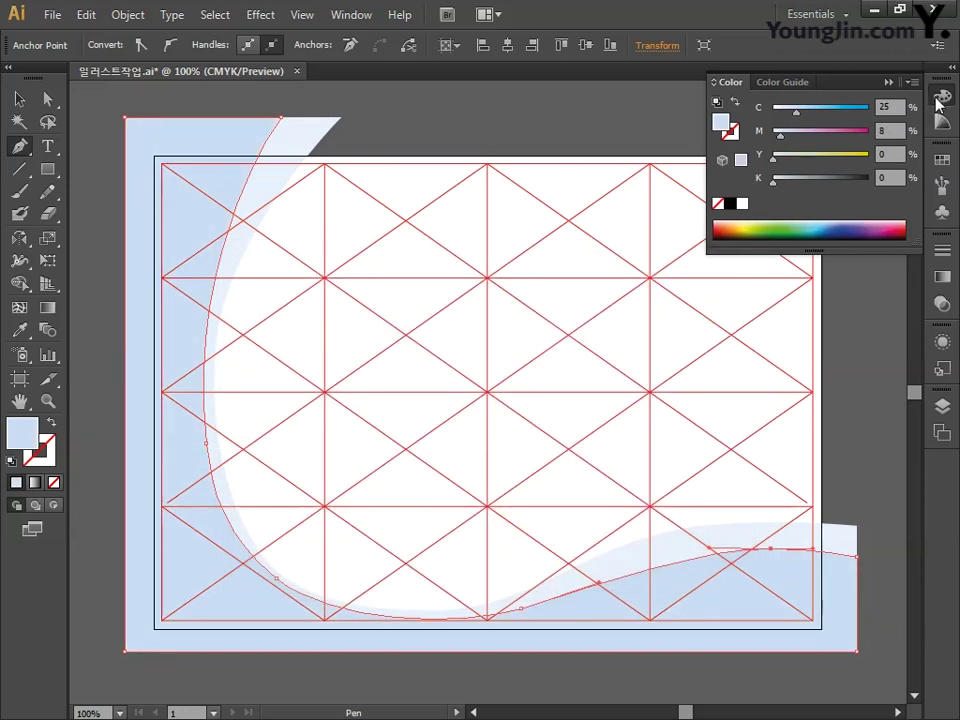
{"action": "left_click", "coordinate": [938, 99]}
Outline a third closed shape with the Pen tool, set inside the second one along the left and bottom edges
{"action": "left_click", "coordinate": [172, 343]}
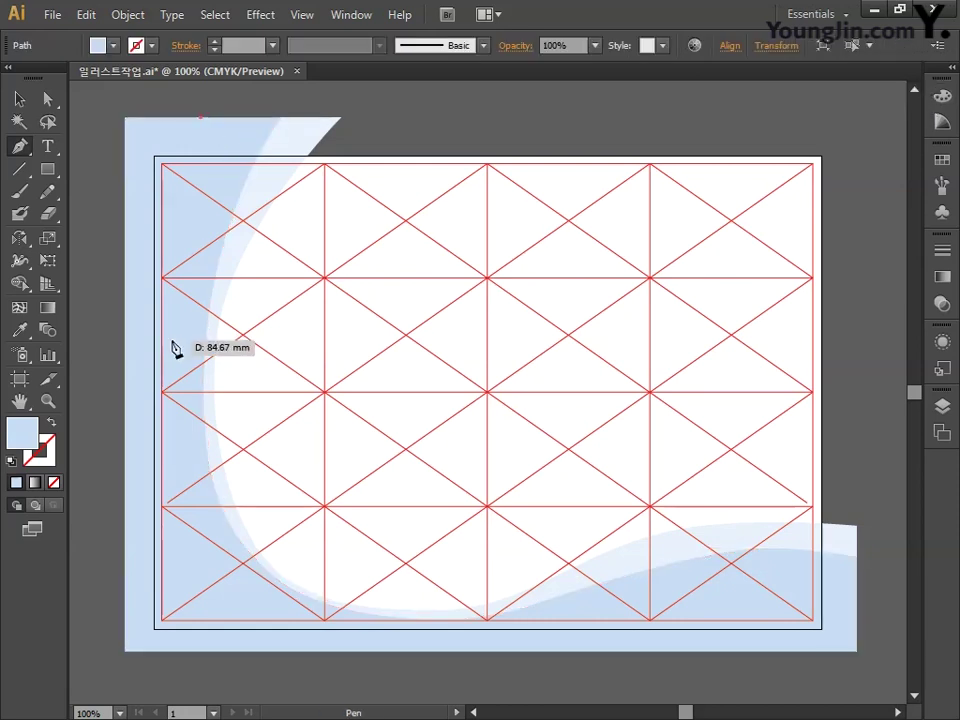
{"action": "left_click", "coordinate": [254, 604]}
{"action": "left_click", "coordinate": [490, 628]}
{"action": "left_click", "coordinate": [772, 568]}
{"action": "left_click", "coordinate": [857, 580]}
{"action": "left_click", "coordinate": [857, 651]}
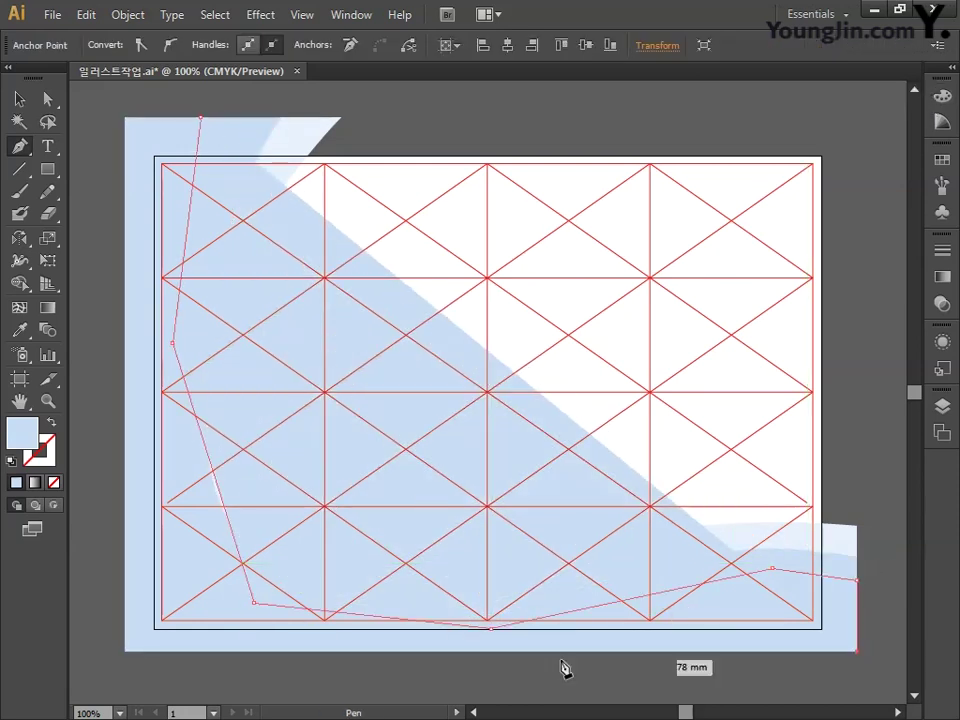
{"action": "left_click", "coordinate": [124, 651]}
{"action": "left_click", "coordinate": [124, 117]}
{"action": "left_click", "coordinate": [200, 117]}
Curve the third shape's left edge with long vertical handles and shift its top anchor slightly to the right
{"action": "left_click_drag", "start_coordinate": [172, 343], "coordinate": [176, 407]}
{"action": "mouse_move", "coordinate": [200, 117]}
{"action": "left_mouse_down"}
{"action": "mouse_move", "coordinate": [236, 118]}
{"action": "mouse_move", "coordinate": [215, 117]}
{"action": "left_mouse_up"}
{"action": "left_click_drag", "start_coordinate": [173, 345], "coordinate": [168, 356]}
{"action": "left_click_drag", "start_coordinate": [170, 282], "coordinate": [171, 238]}
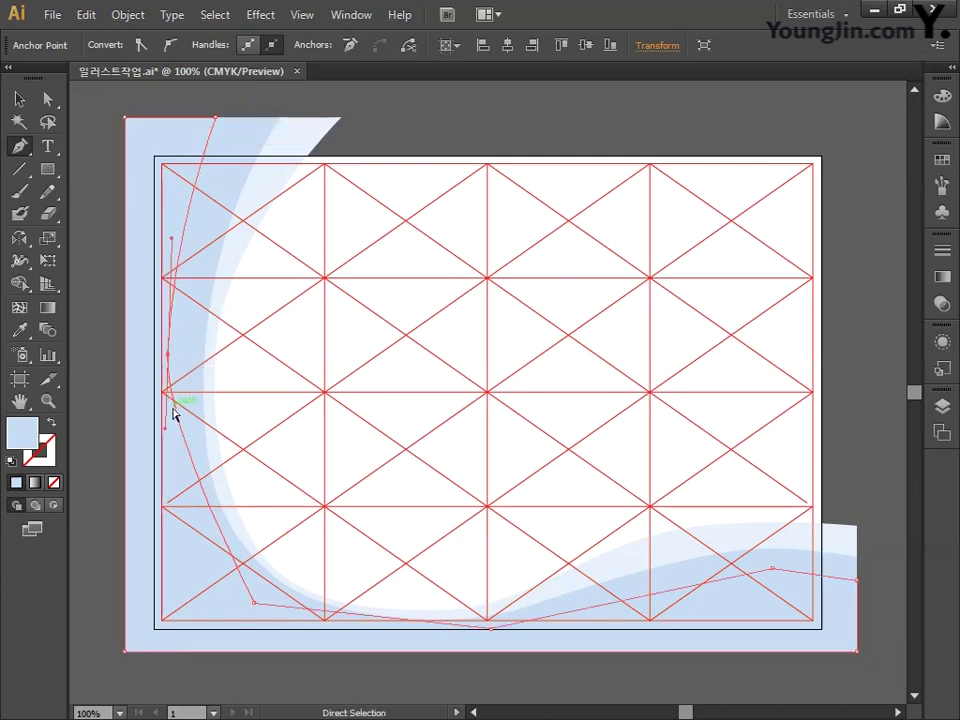
{"action": "left_click_drag", "start_coordinate": [168, 429], "coordinate": [171, 454]}
Smooth the third shape's lower-left, bottom and right anchors into a wave and lower its right end slightly
{"action": "left_click_drag", "start_coordinate": [254, 603], "coordinate": [297, 623]}
{"action": "left_click_drag", "start_coordinate": [490, 628], "coordinate": [548, 618]}
{"action": "left_click_drag", "start_coordinate": [772, 568], "coordinate": [814, 573]}
{"action": "left_click_drag", "start_coordinate": [731, 563], "coordinate": [705, 564]}
{"action": "left_click_drag", "start_coordinate": [857, 581], "coordinate": [857, 588]}
{"action": "left_click_drag", "start_coordinate": [772, 568], "coordinate": [774, 577]}
{"action": "left_click_drag", "start_coordinate": [491, 629], "coordinate": [491, 624]}
{"action": "left_click_drag", "start_coordinate": [548, 612], "coordinate": [555, 617]}
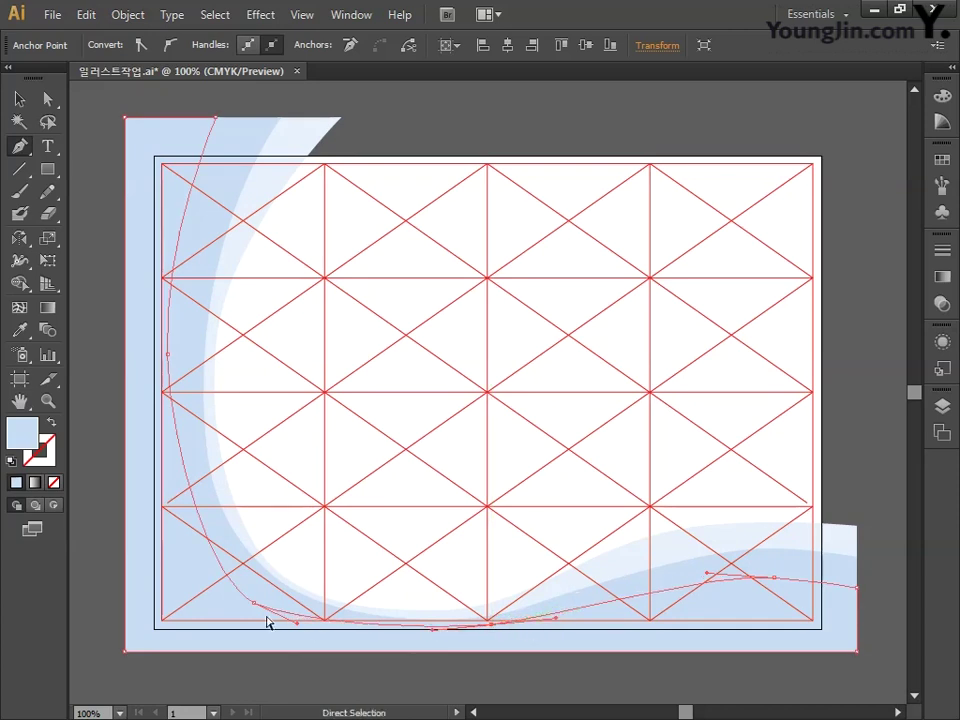
Refine the third shape's lower-left bend and left edge by nudging their anchors inward and adjusting the handles
{"action": "left_click_drag", "start_coordinate": [254, 603], "coordinate": [283, 591]}
{"action": "left_click_drag", "start_coordinate": [326, 611], "coordinate": [345, 629]}
{"action": "left_click_drag", "start_coordinate": [168, 355], "coordinate": [176, 355]}
{"action": "left_click_drag", "start_coordinate": [242, 566], "coordinate": [208, 553]}
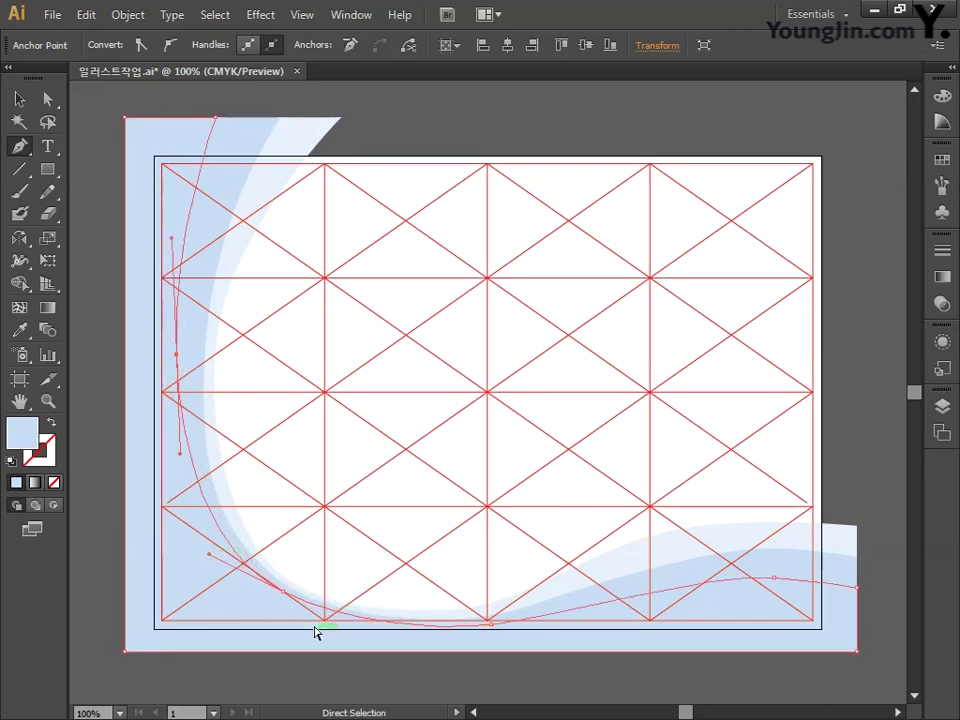
{"action": "left_click_drag", "start_coordinate": [283, 591], "coordinate": [281, 596]}
{"action": "left_click_drag", "start_coordinate": [215, 117], "coordinate": [227, 117]}
{"action": "left_click_drag", "start_coordinate": [172, 238], "coordinate": [178, 231]}
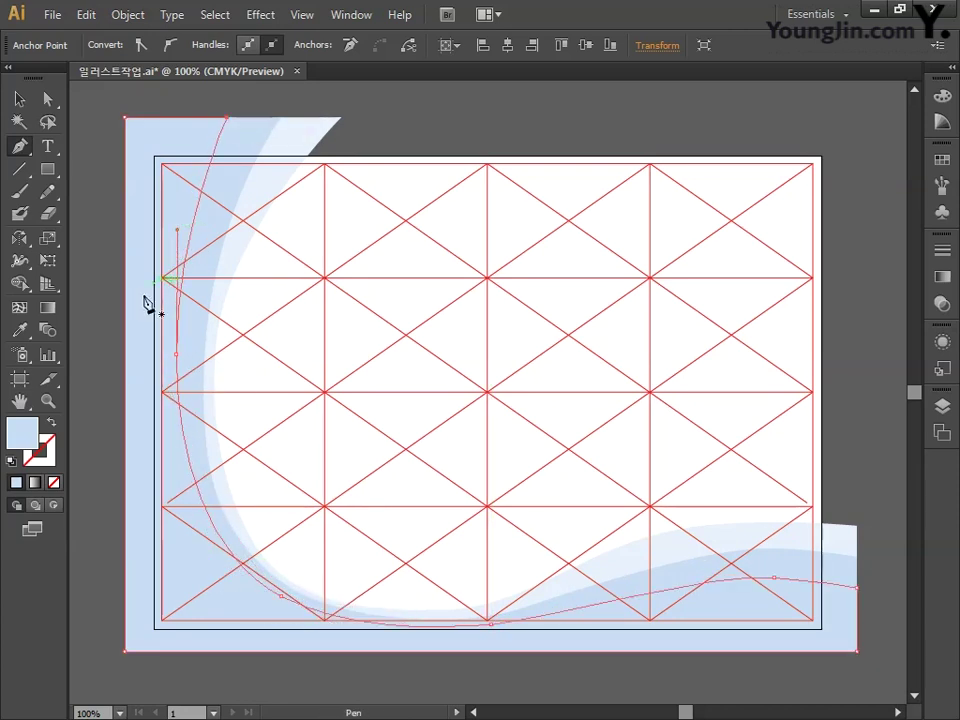
Fill the third curved shape with blue C 35, M 10, Y 0, K 0, and deselect it
{"action": "double_click", "coordinate": [34, 436]}
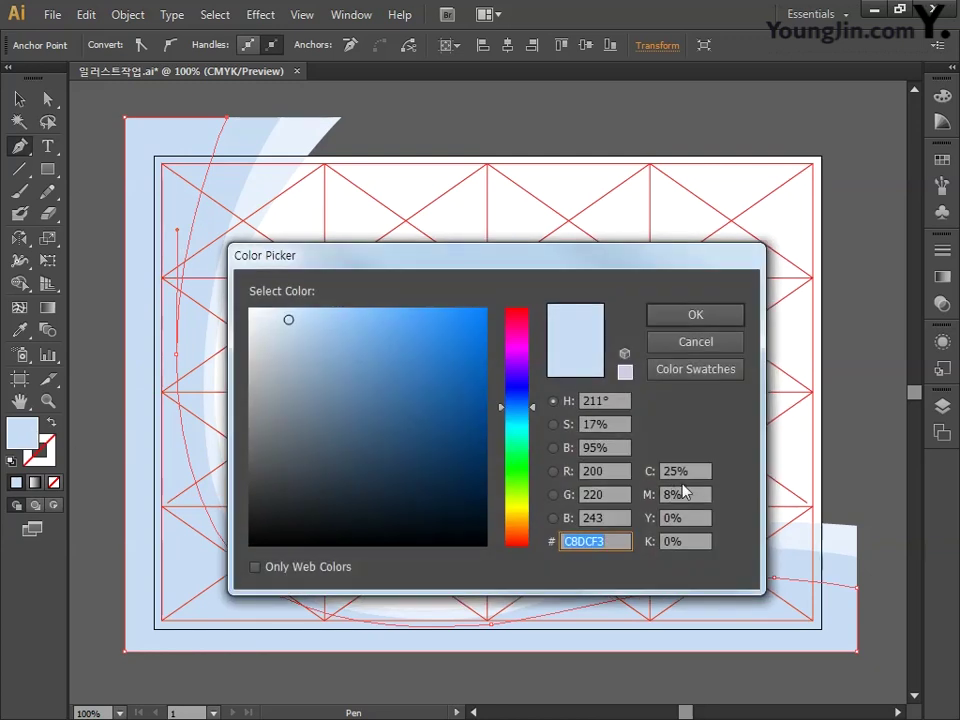
{"action": "left_click", "coordinate": [680, 471]}
{"action": "type", "text": "3"}
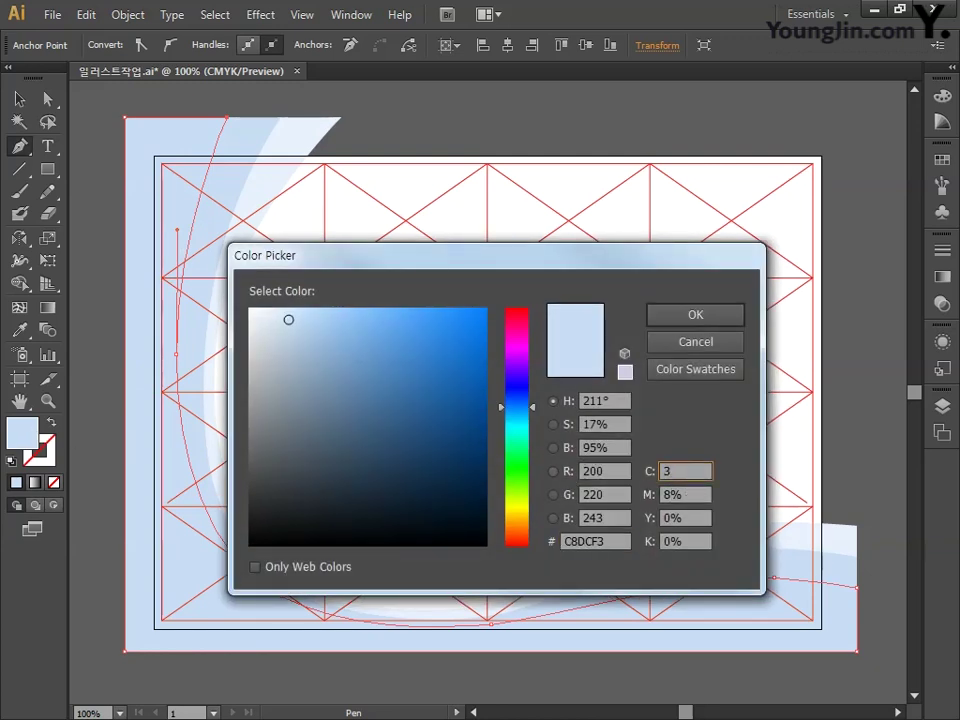
{"action": "type", "text": "5"}
{"action": "key", "text": "Tab"}
{"action": "type", "text": "10"}
{"action": "key", "text": "Tab"}
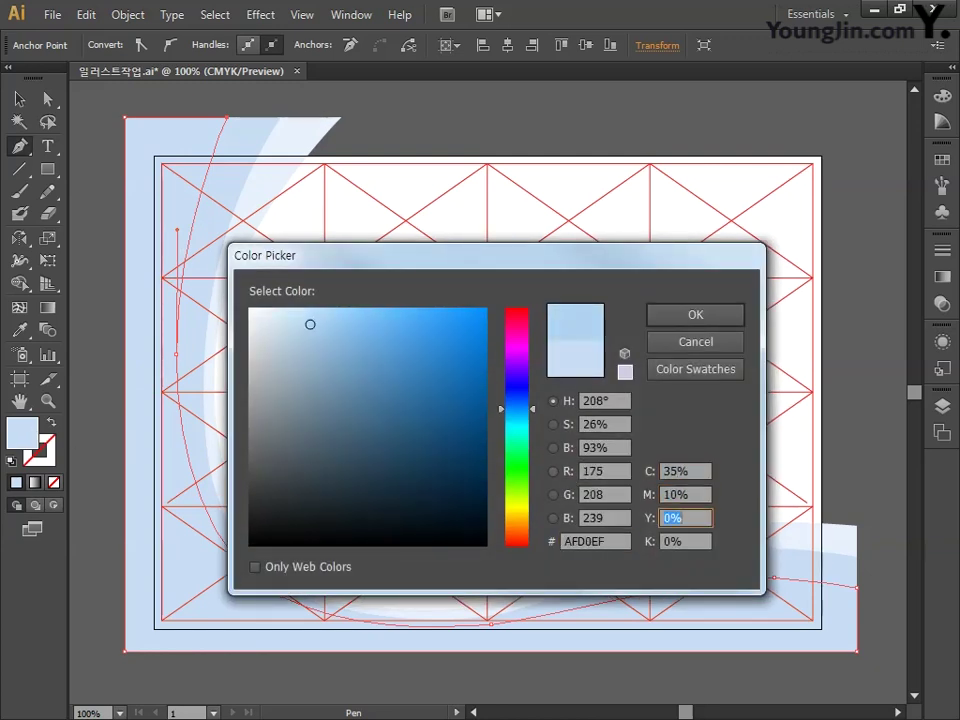
{"action": "type", "text": "0"}
{"action": "key", "text": "Tab"}
{"action": "type", "text": "0"}
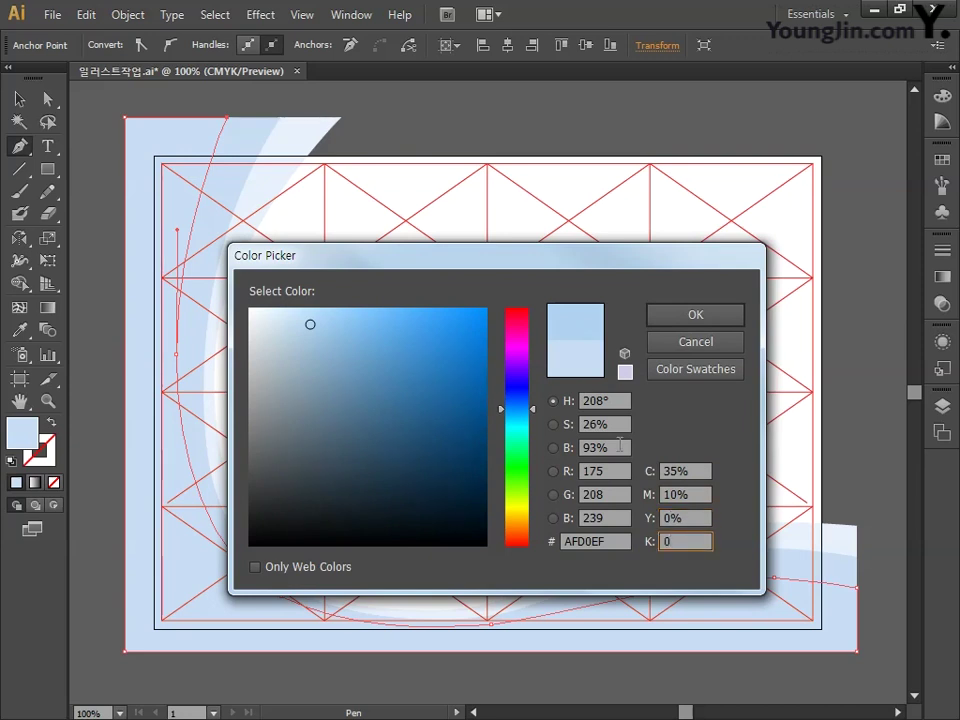
{"action": "left_click", "coordinate": [707, 314]}
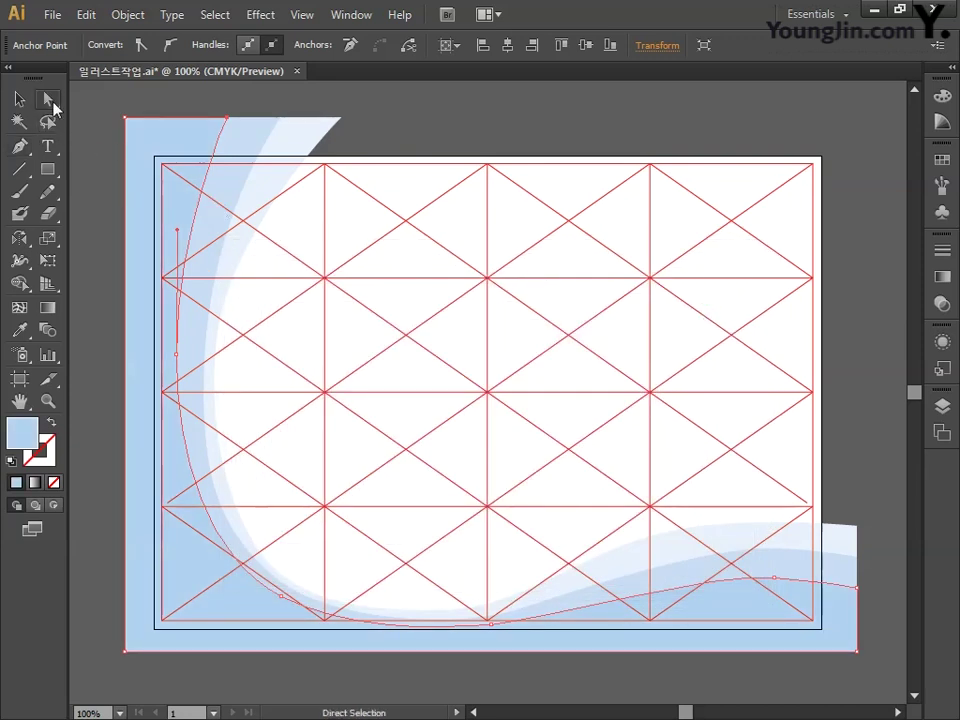
{"action": "left_click", "coordinate": [243, 265], "text": "ctrl"}
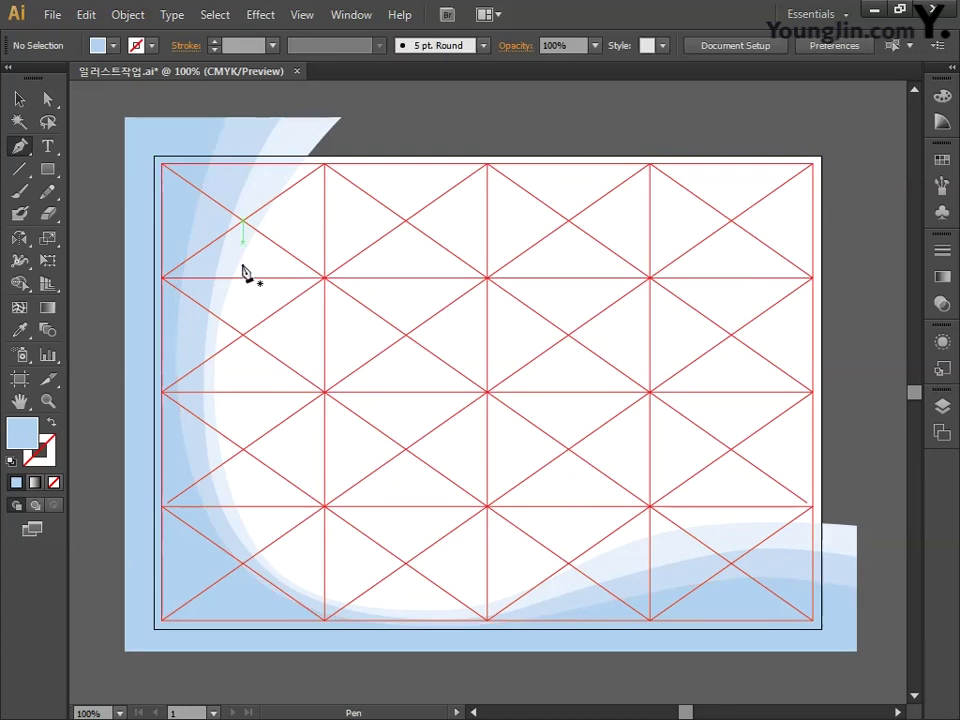
Draw a small closed shape over the artwork's lower-left corner and bend its diagonal edge inward with a smooth anchor
{"action": "left_click", "coordinate": [124, 460]}
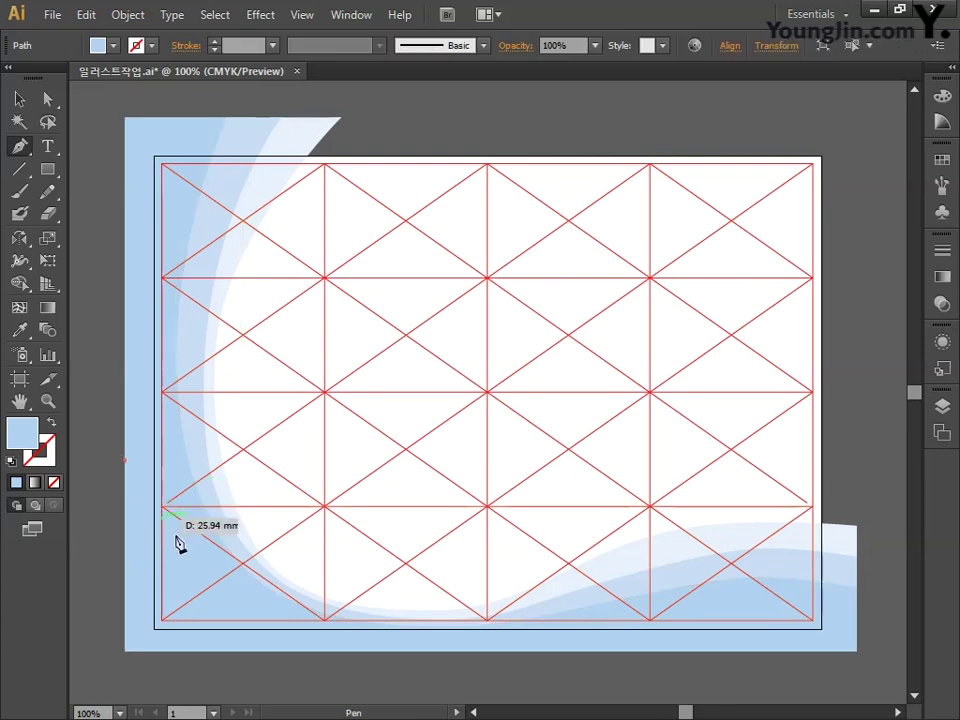
{"action": "left_click", "coordinate": [378, 651]}
{"action": "left_click", "coordinate": [124, 651]}
{"action": "left_click", "coordinate": [124, 460]}
{"action": "left_click", "coordinate": [248, 553]}
{"action": "left_click_drag", "start_coordinate": [248, 553], "coordinate": [223, 574]}
{"action": "mouse_move", "coordinate": [223, 574]}
{"action": "left_mouse_down"}
{"action": "mouse_move", "coordinate": [266, 611]}
{"action": "mouse_move", "coordinate": [219, 590]}
{"action": "left_mouse_up"}
{"action": "left_click", "coordinate": [19, 99]}
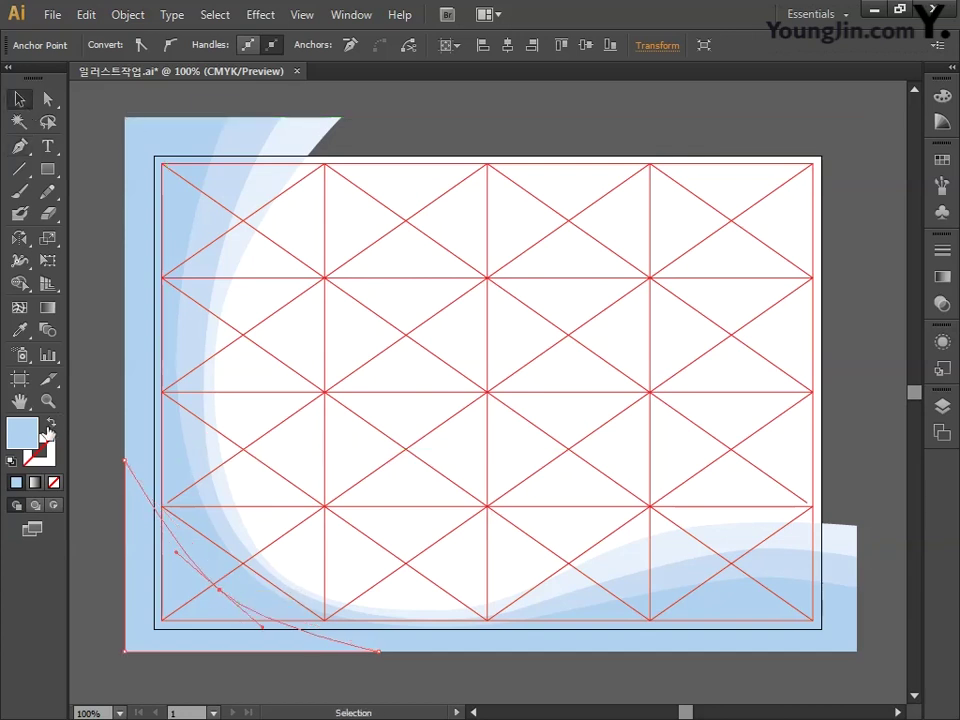
Fill the lower-left corner shape with darker blue C 50, M 20, Y 0, K 0, and deselect it
{"action": "double_click", "coordinate": [22, 432]}
{"action": "left_click_drag", "start_coordinate": [694, 472], "coordinate": [628, 472]}
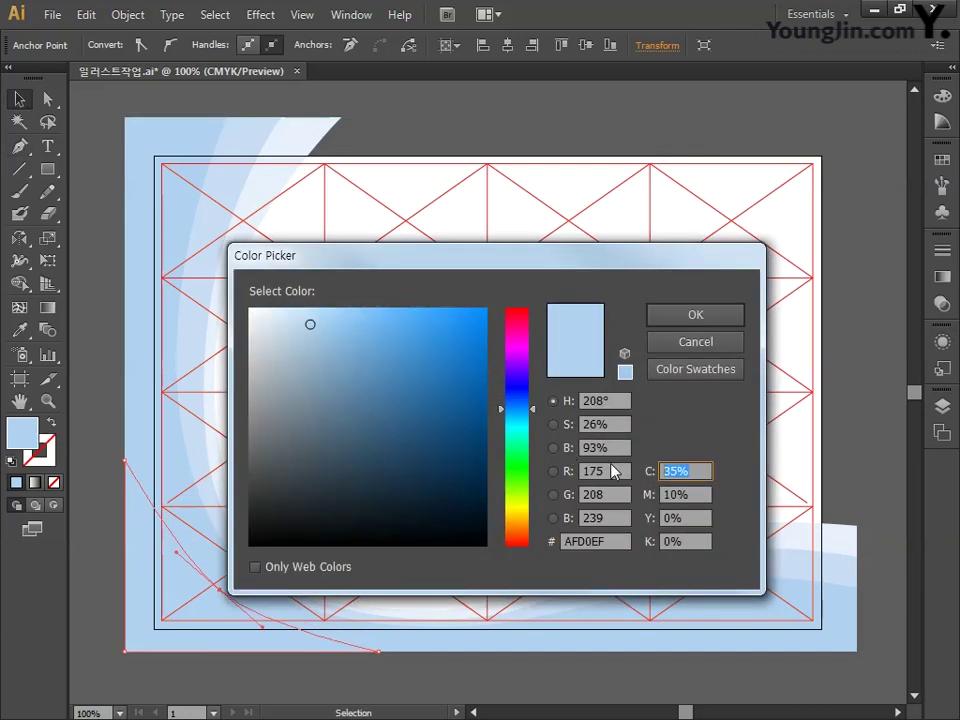
{"action": "type", "text": "50"}
{"action": "key", "text": "Tab"}
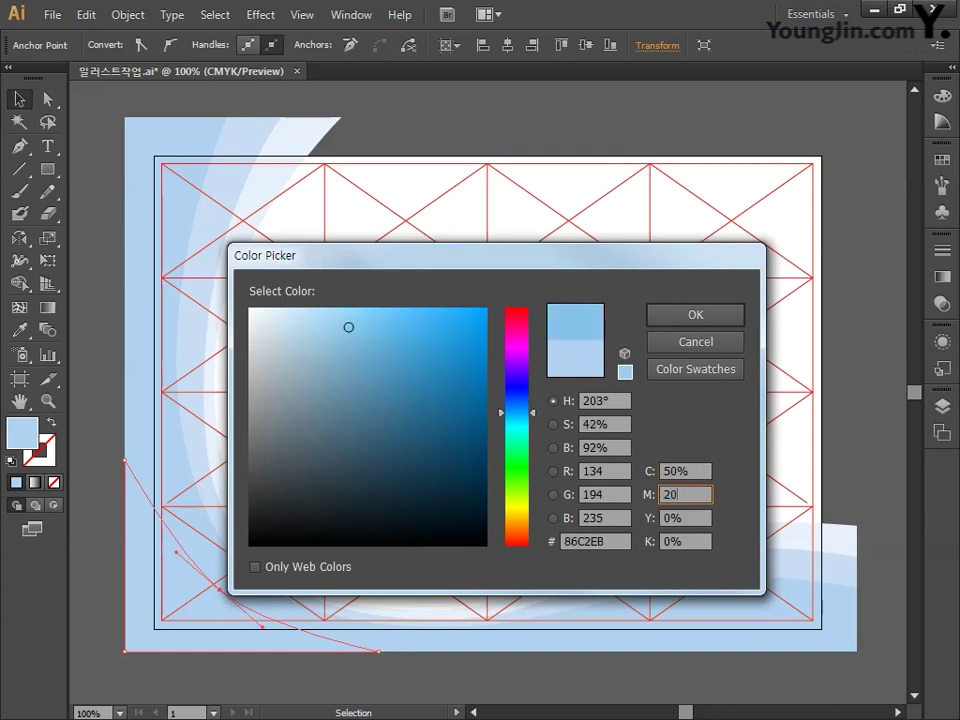
{"action": "type", "text": "20"}
{"action": "key", "text": "Tab"}
{"action": "key", "text": "Tab"}
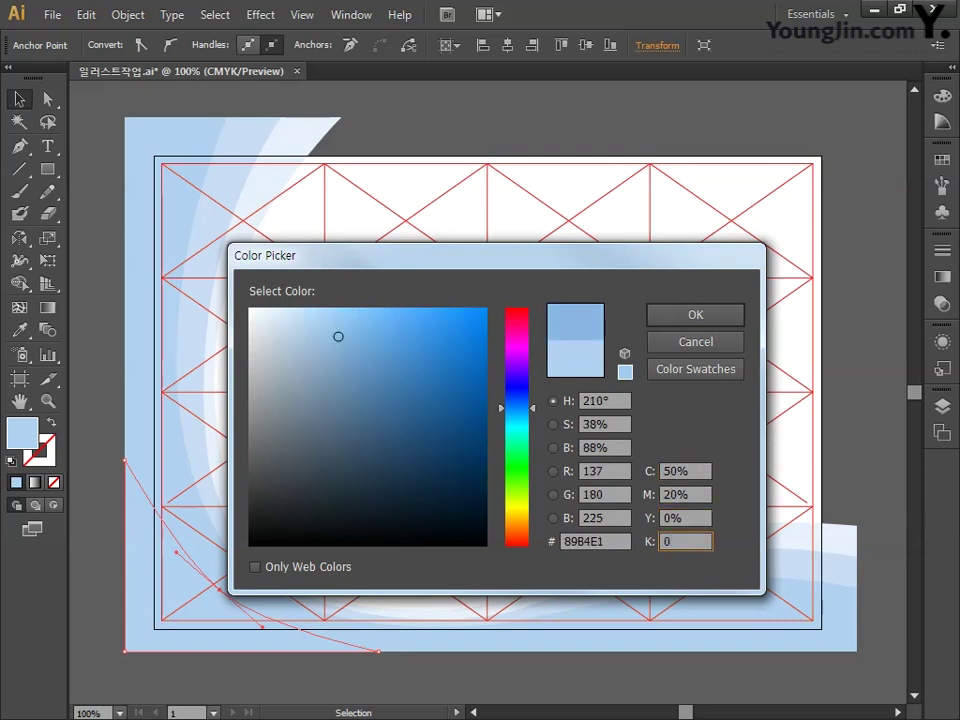
{"action": "left_click", "coordinate": [690, 318]}
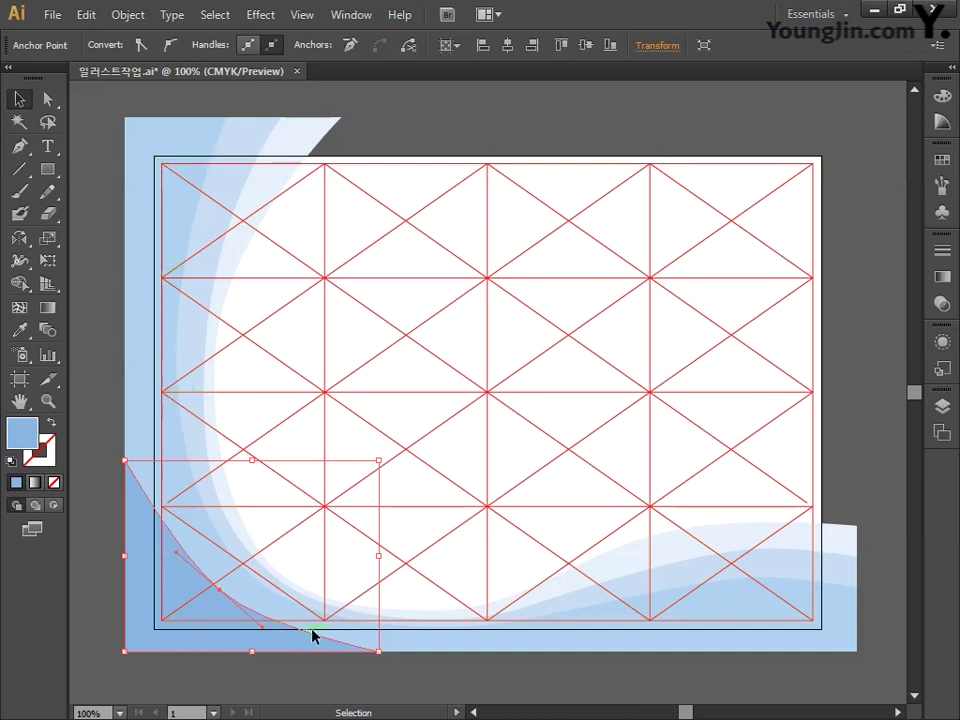
{"action": "left_click", "coordinate": [96, 396]}
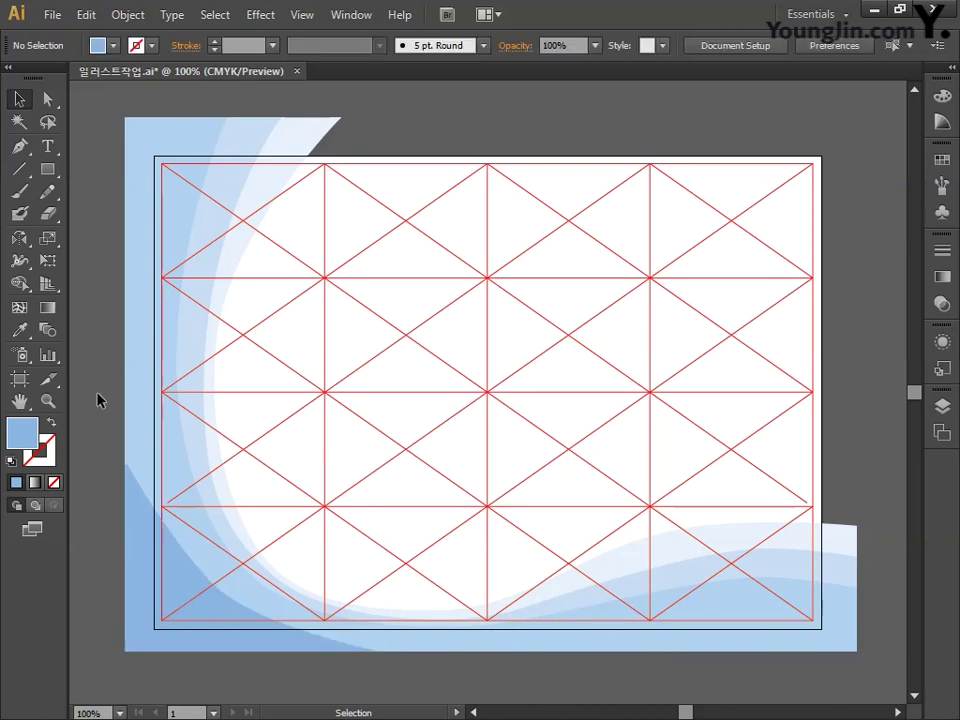
Draw a rectangle exactly covering the artboard and remove its fill
{"action": "key", "text": "a"}
{"action": "key", "text": "v"}
{"action": "left_click", "coordinate": [47, 169]}
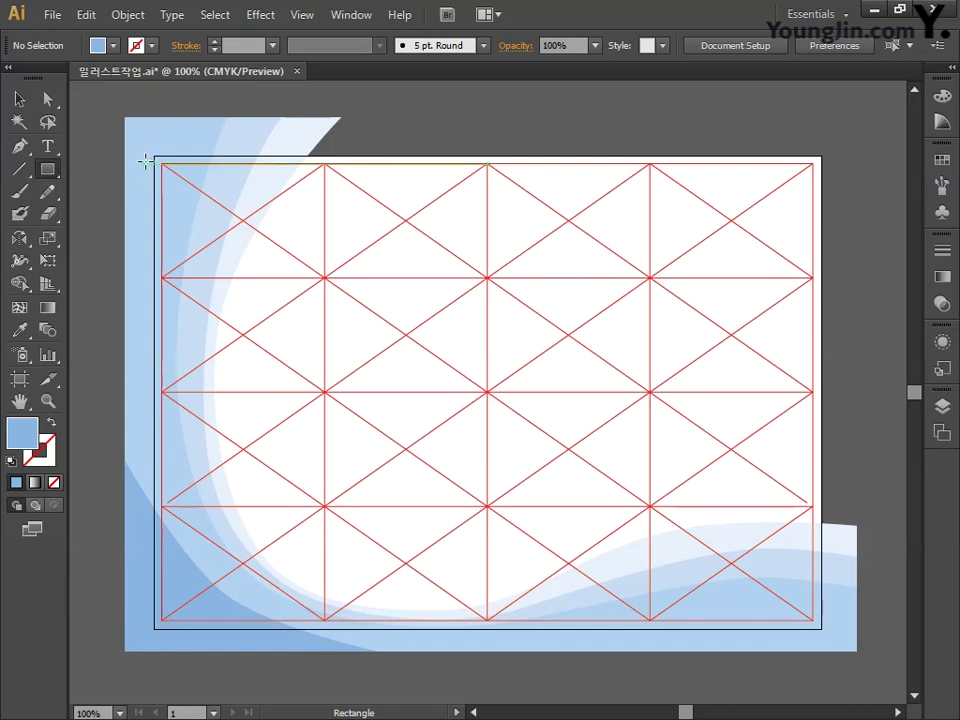
{"action": "left_click_drag", "start_coordinate": [154, 157], "coordinate": [821, 630]}
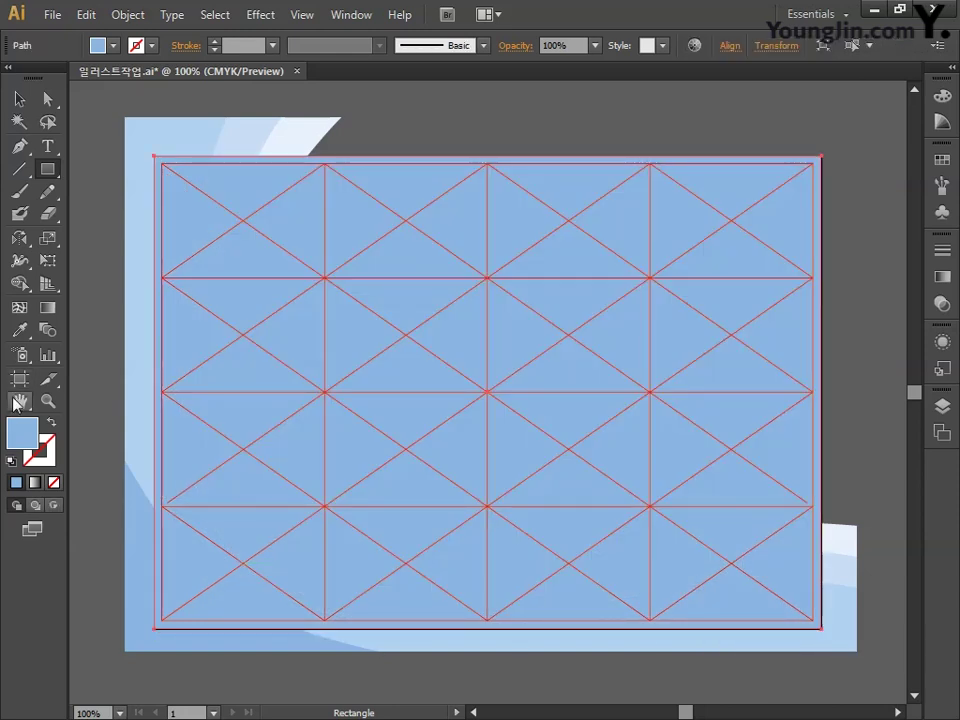
{"action": "left_click", "coordinate": [54, 482]}
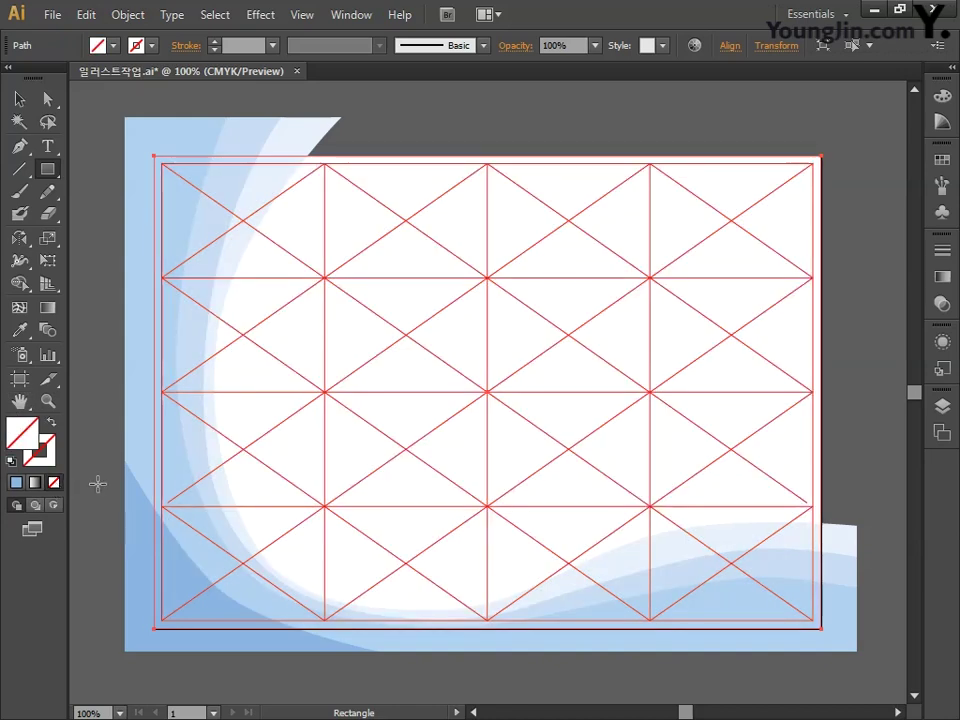
Unlock all the blue background shapes and select them together with the artboard-sized rectangle
{"action": "left_click", "coordinate": [124, 14]}
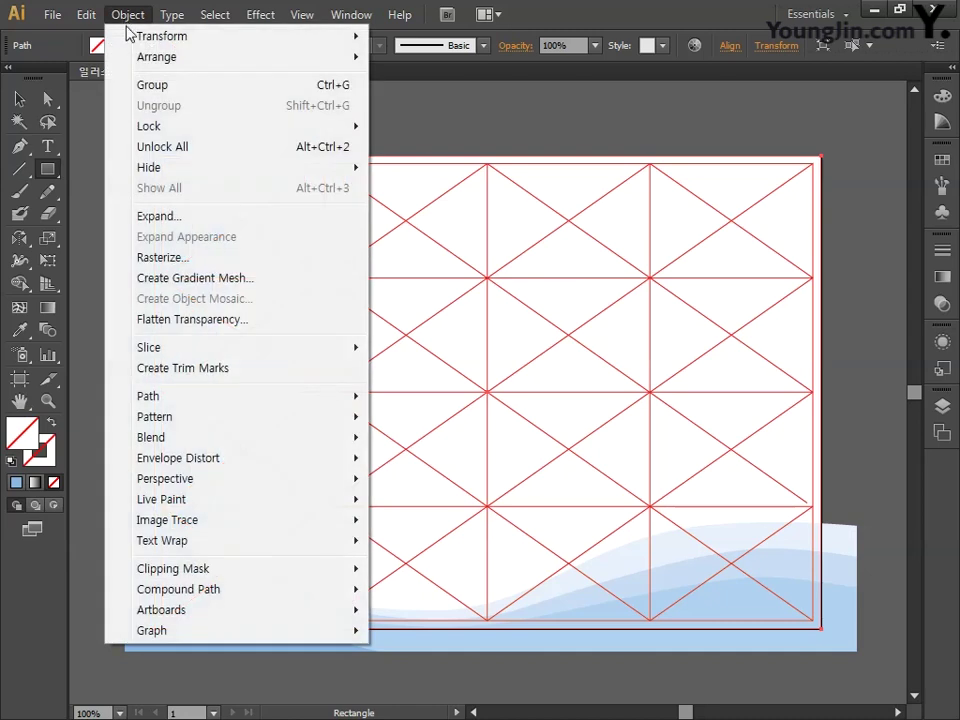
{"action": "left_click", "coordinate": [150, 146]}
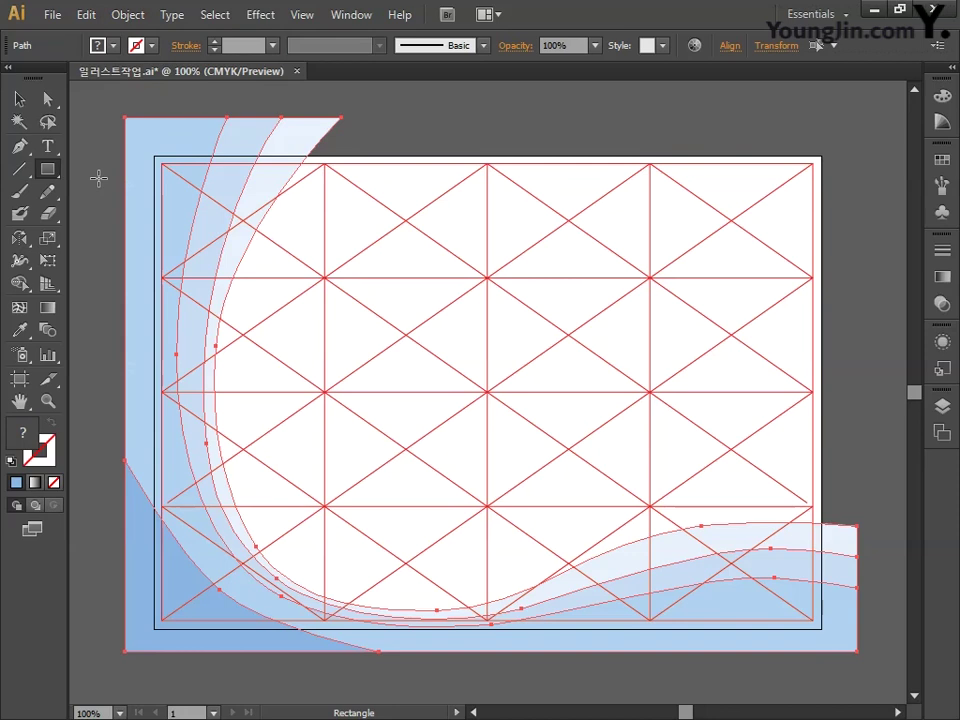
{"action": "left_click", "coordinate": [19, 98]}
{"action": "key", "text": "ctrl+a"}
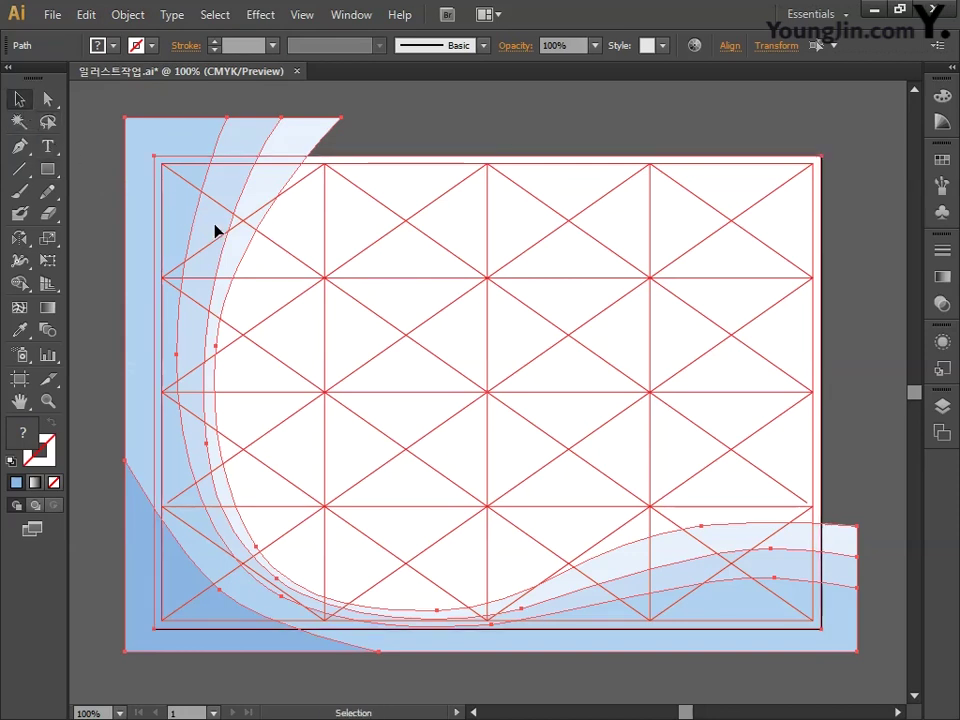
Crop the blue shapes to the artboard rectangle with the Pathfinder Crop operation, and deselect the result
{"action": "left_click", "coordinate": [354, 15]}
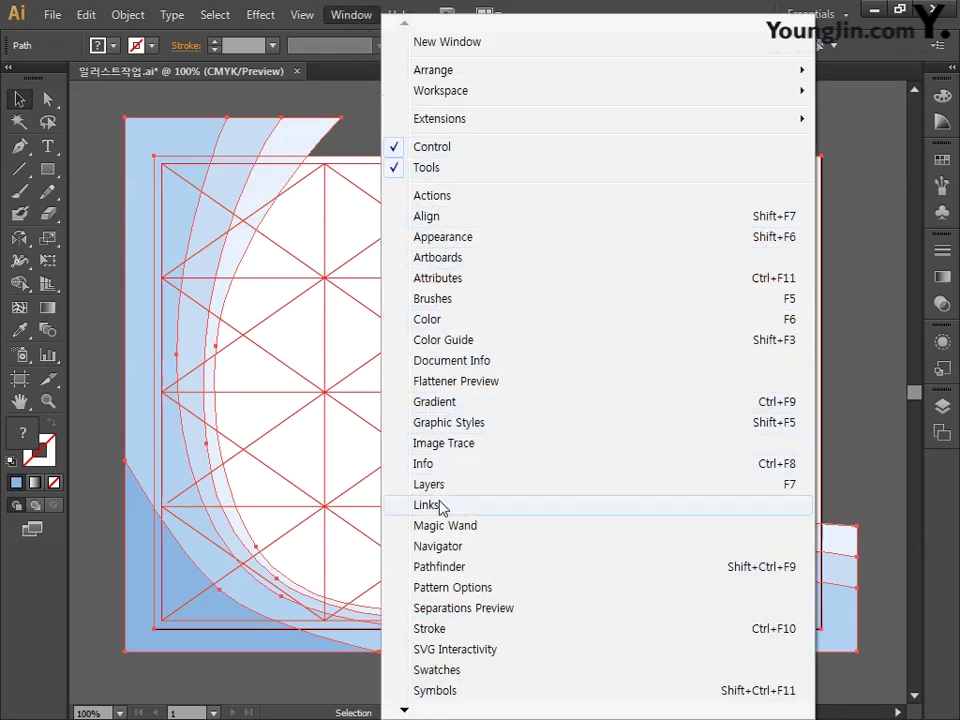
{"action": "left_click", "coordinate": [448, 566]}
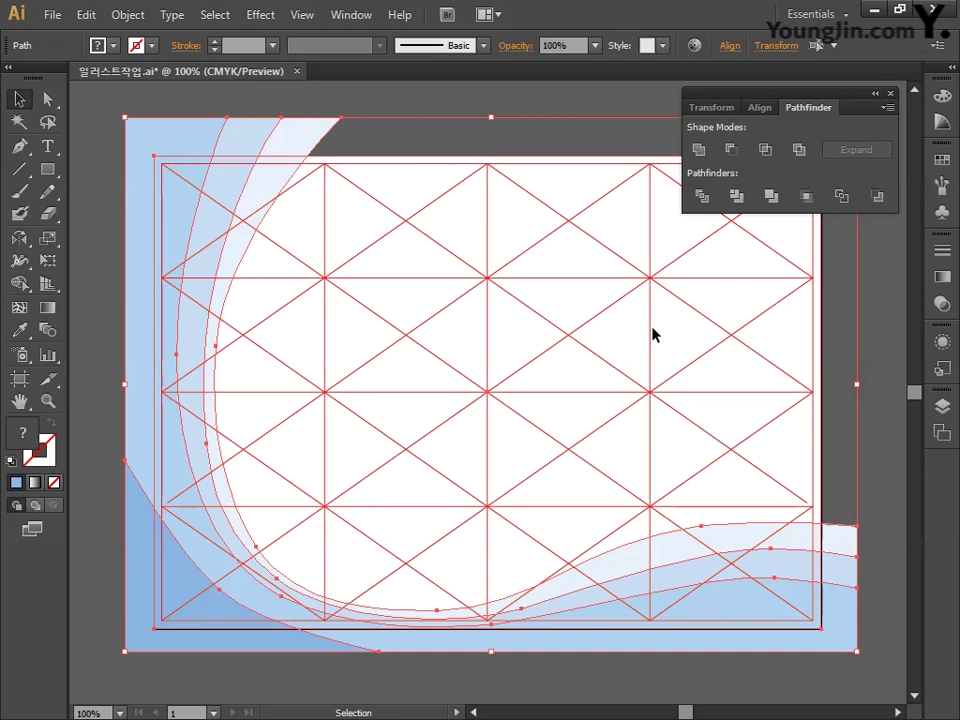
{"action": "left_click", "coordinate": [807, 197]}
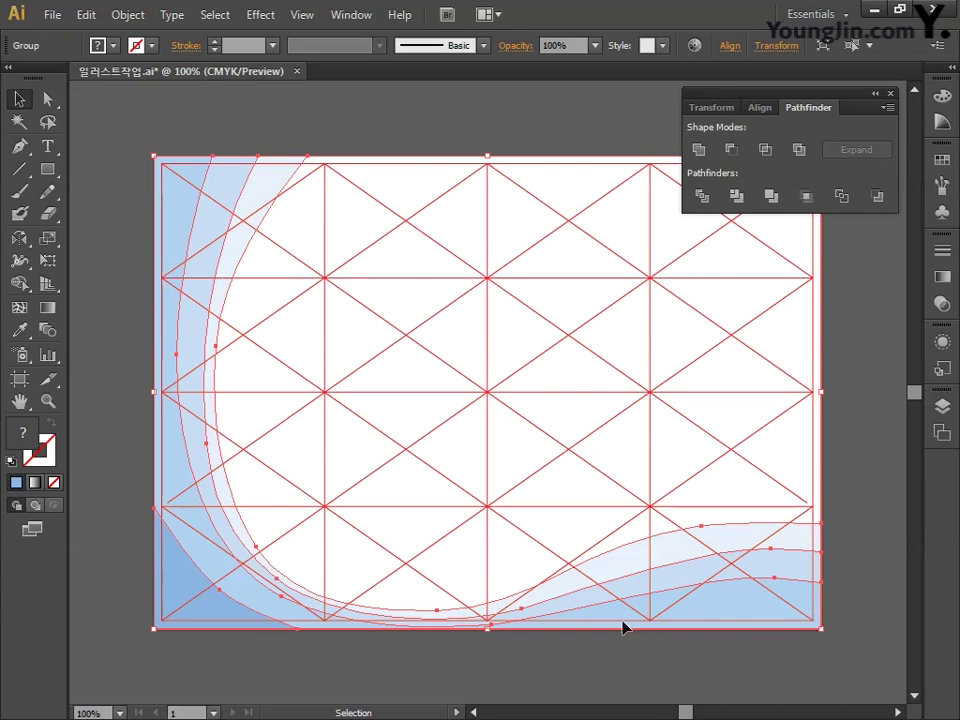
{"action": "left_click", "coordinate": [665, 145]}
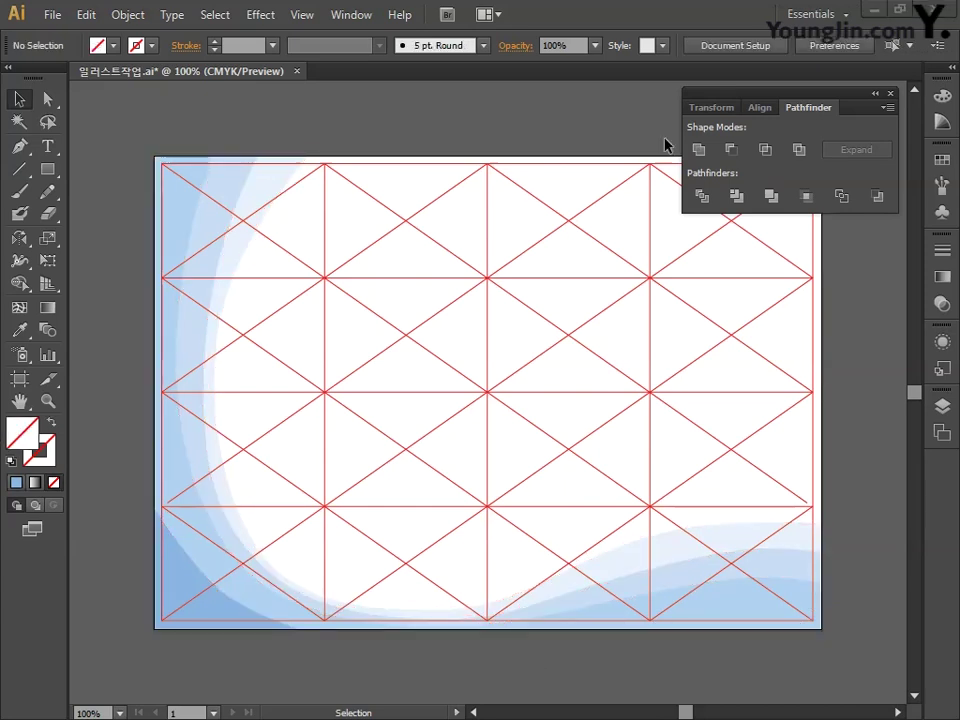
{"action": "left_click", "coordinate": [889, 93]}
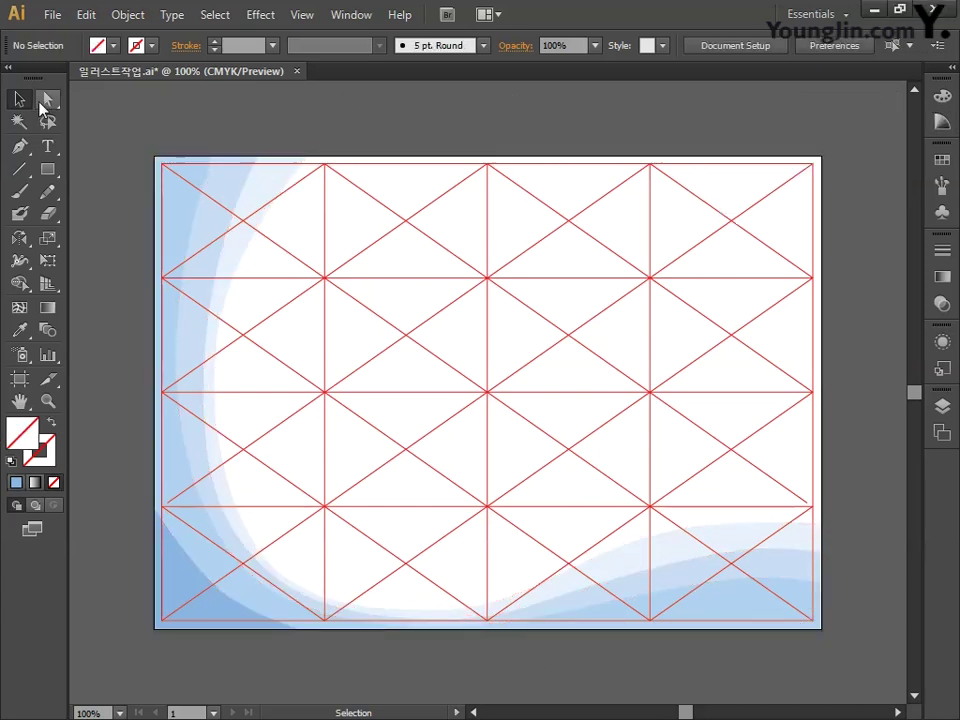
Select the upper-right corner anchor of the cropped rectangle's empty region to inspect its outline, and deselect it
{"action": "left_click", "coordinate": [46, 99]}
{"action": "left_click_drag", "start_coordinate": [660, 111], "coordinate": [840, 245]}
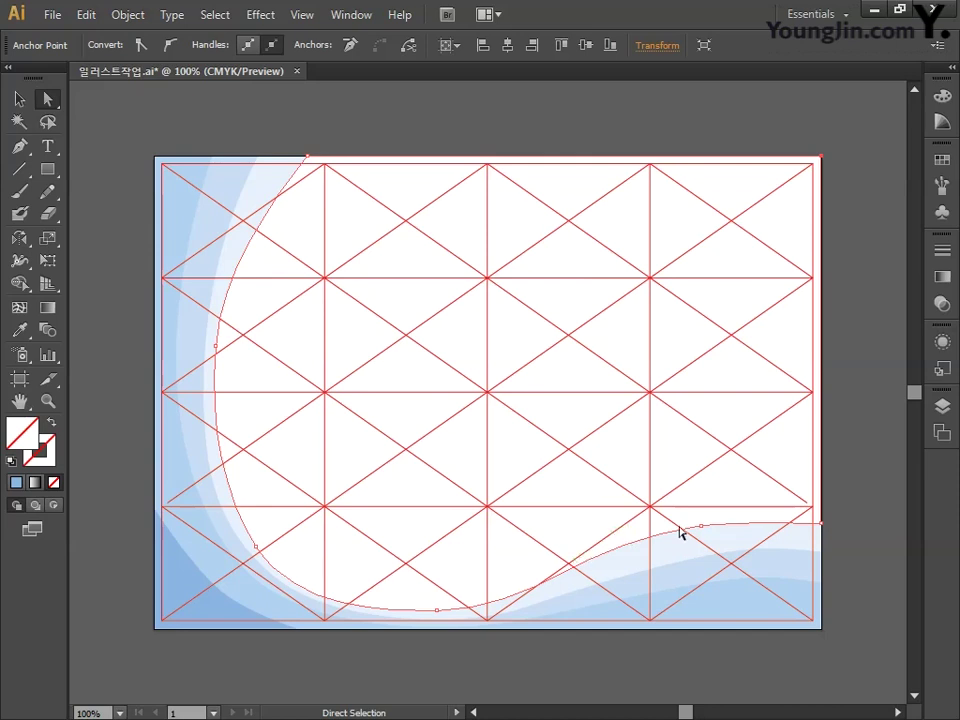
{"action": "left_click", "coordinate": [848, 213]}
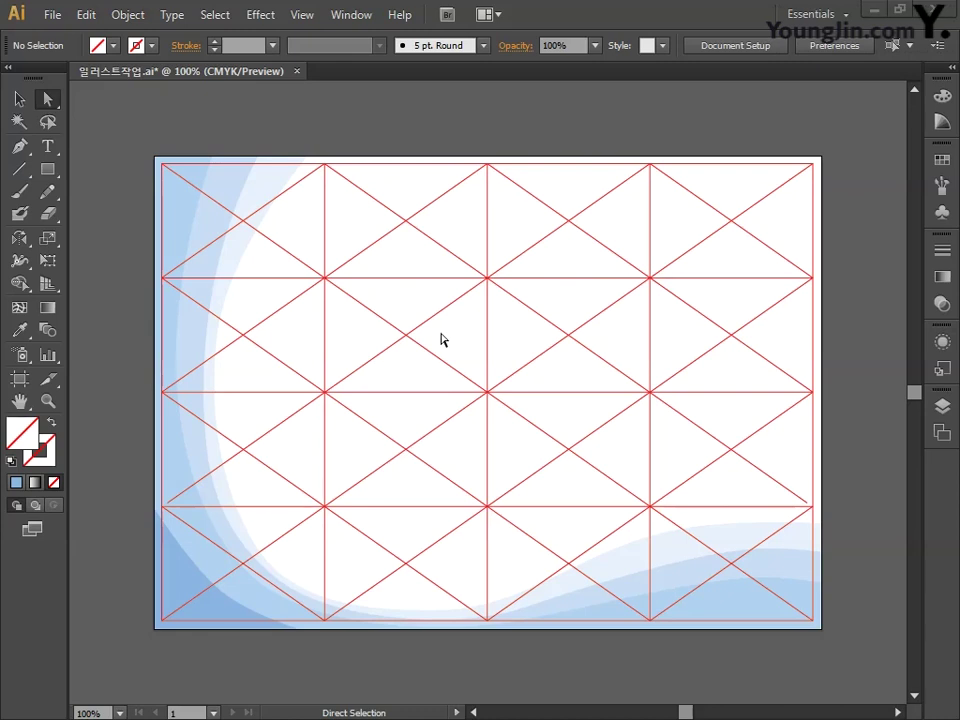
Draw a closed straight-edged ribbon with the Pen tool from above the artboard's upper-right corner down to a narrow tip near the centre
{"action": "left_click", "coordinate": [21, 147]}
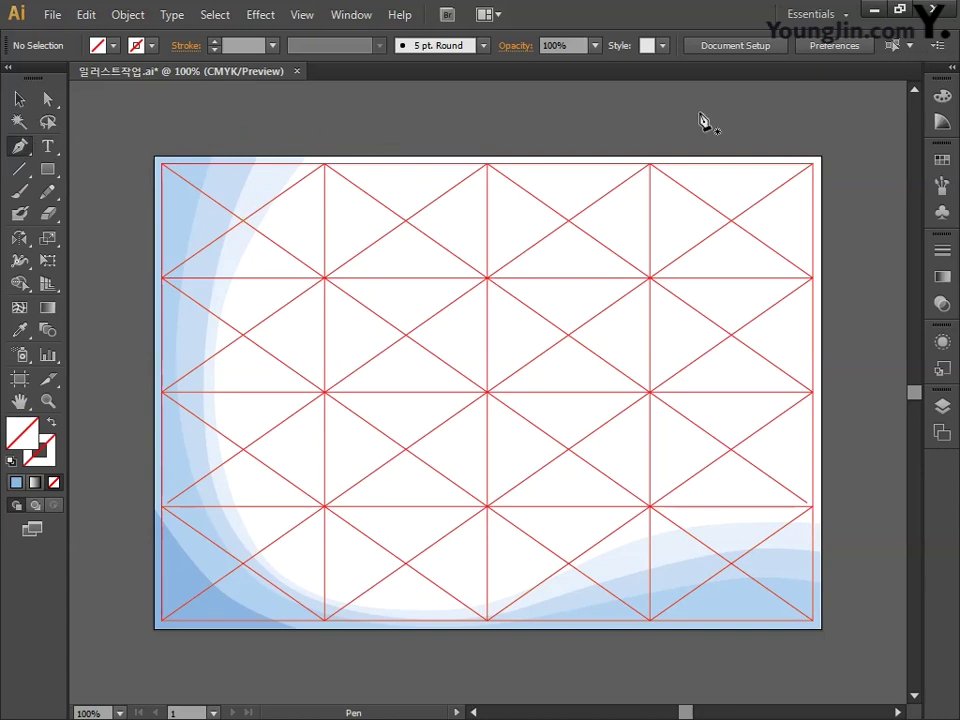
{"action": "left_click", "coordinate": [788, 111]}
{"action": "left_click", "coordinate": [797, 257]}
{"action": "left_click", "coordinate": [713, 381]}
{"action": "left_click", "coordinate": [540, 381]}
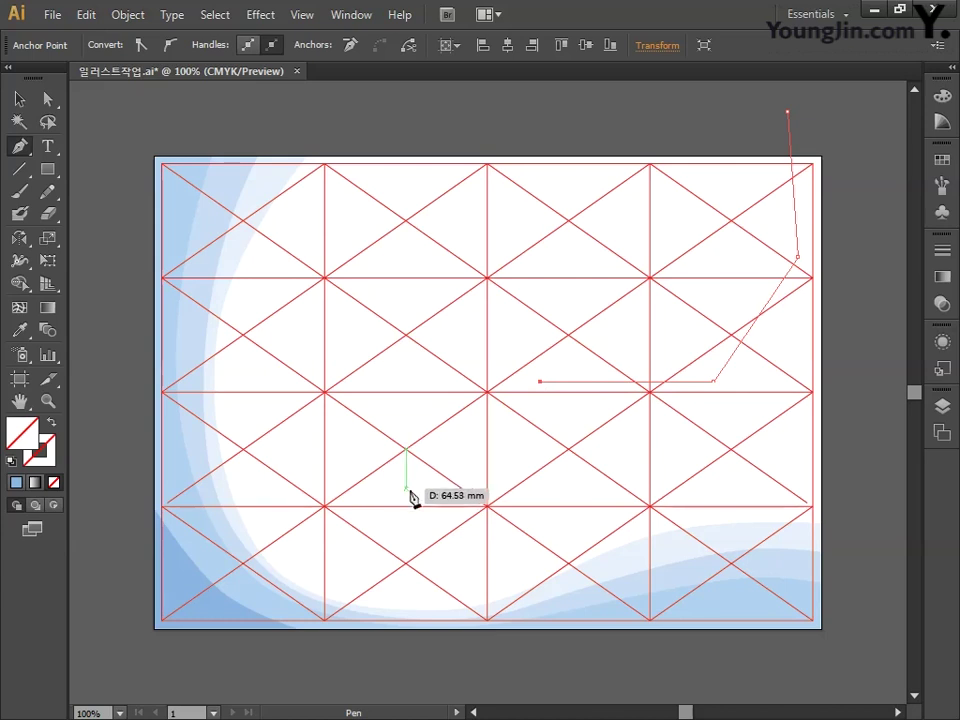
{"action": "left_click", "coordinate": [424, 492]}
{"action": "left_click", "coordinate": [458, 497]}
{"action": "left_click", "coordinate": [566, 408]}
{"action": "left_click", "coordinate": [838, 420]}
{"action": "left_click", "coordinate": [846, 111]}
{"action": "left_click", "coordinate": [788, 111]}
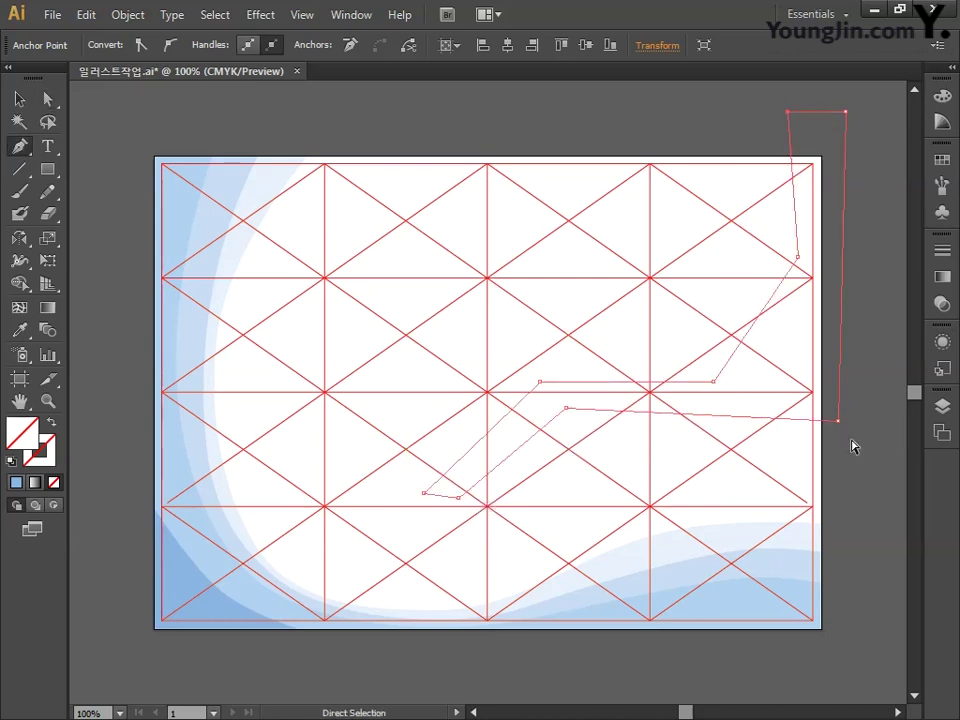
Convert the ribbon's inner anchors to smooth curves and shift its outer corners to straighten the part beyond the artboard
{"action": "left_click_drag", "start_coordinate": [838, 420], "coordinate": [846, 421]}
{"action": "left_click_drag", "start_coordinate": [566, 408], "coordinate": [603, 401]}
{"action": "left_click_drag", "start_coordinate": [540, 381], "coordinate": [506, 392]}
{"action": "left_click_drag", "start_coordinate": [713, 381], "coordinate": [675, 373]}
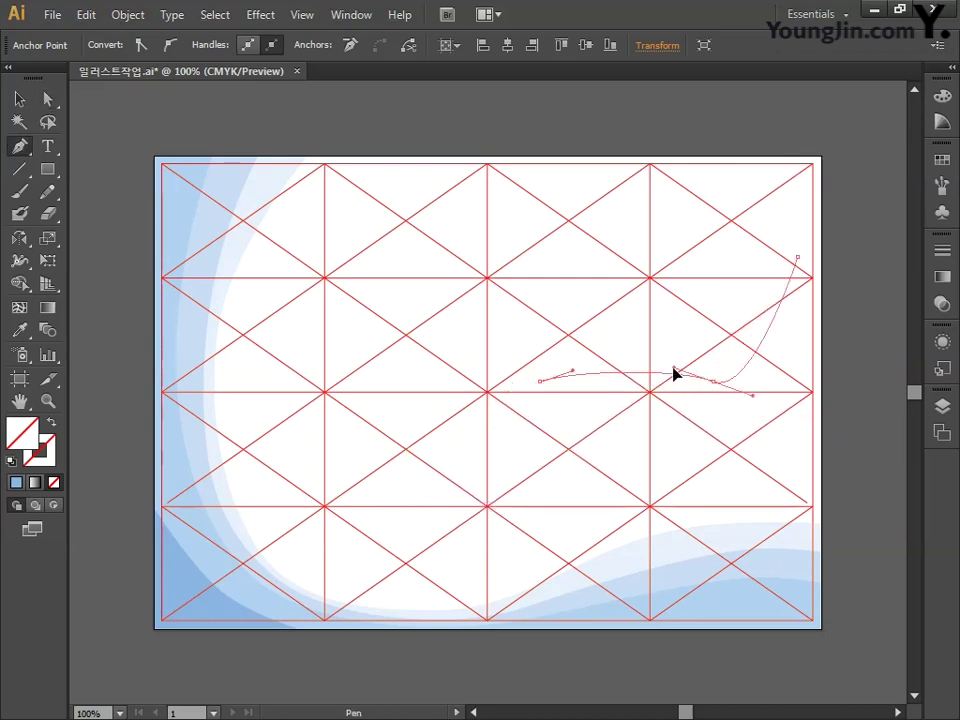
{"action": "left_click_drag", "start_coordinate": [797, 261], "coordinate": [811, 246]}
{"action": "left_click_drag", "start_coordinate": [787, 111], "coordinate": [807, 111]}
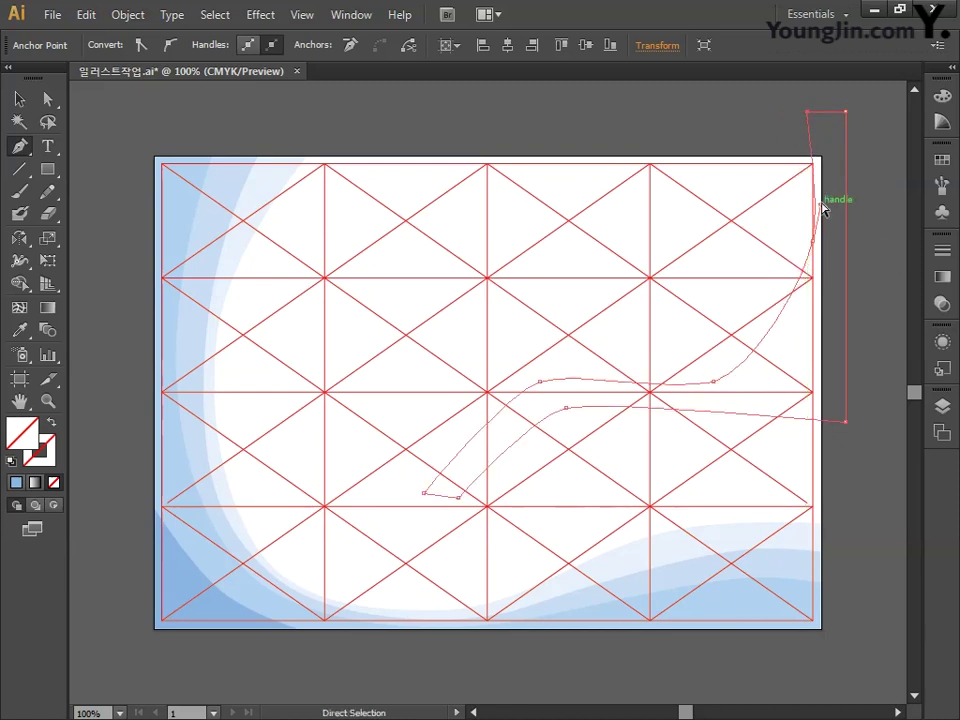
Refine the ribbon's long upper edge by adjusting its anchors and handles into one flowing curve toward the artboard's upper-right corner
{"action": "left_click_drag", "start_coordinate": [819, 205], "coordinate": [828, 157]}
{"action": "left_click_drag", "start_coordinate": [713, 381], "coordinate": [727, 355]}
{"action": "left_click_drag", "start_coordinate": [768, 344], "coordinate": [785, 320]}
{"action": "left_click_drag", "start_coordinate": [566, 408], "coordinate": [566, 424]}
{"action": "left_click_drag", "start_coordinate": [540, 381], "coordinate": [540, 391]}
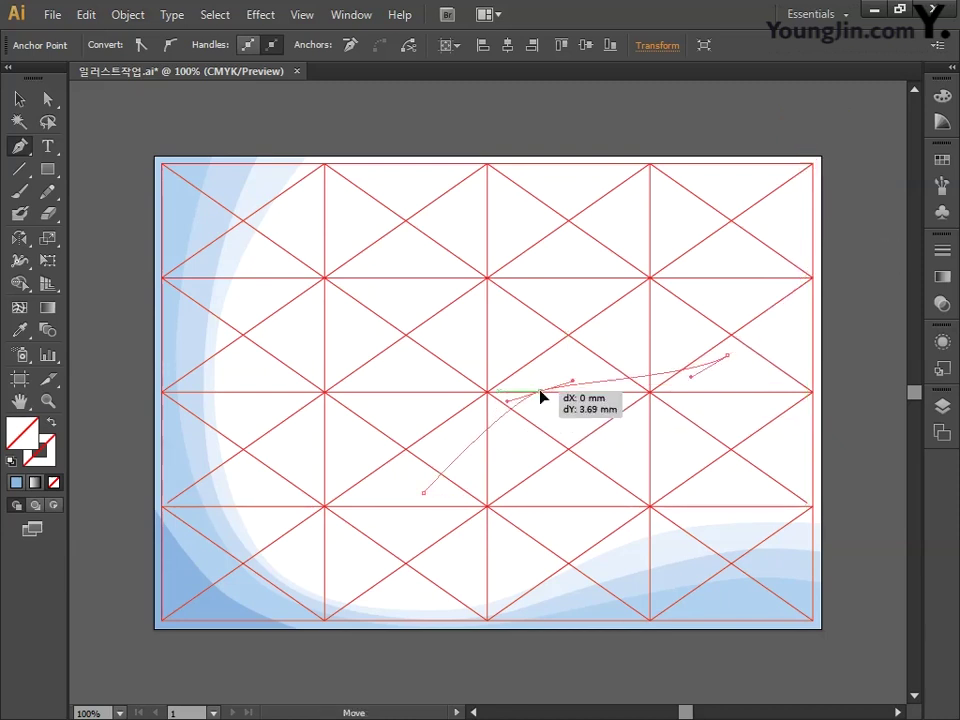
{"action": "left_click_drag", "start_coordinate": [692, 377], "coordinate": [646, 419]}
{"action": "left_click_drag", "start_coordinate": [727, 355], "coordinate": [722, 359]}
Lower the anchor at the ribbon's upper bend, raise the tip's outer corner, and curve the edge between them
{"action": "left_click", "coordinate": [540, 392]}
{"action": "left_click_drag", "start_coordinate": [540, 392], "coordinate": [543, 400]}
{"action": "left_click_drag", "start_coordinate": [575, 389], "coordinate": [579, 388]}
{"action": "mouse_move", "coordinate": [424, 493]}
{"action": "left_mouse_down"}
{"action": "mouse_move", "coordinate": [420, 535]}
{"action": "mouse_move", "coordinate": [440, 496]}
{"action": "mouse_move", "coordinate": [428, 481]}
{"action": "left_mouse_up"}
{"action": "left_click", "coordinate": [433, 469], "text": "ctrl"}
{"action": "left_click_drag", "start_coordinate": [510, 411], "coordinate": [496, 398]}
Raise the tip's inner corner and curve the ribbon's inner bend to follow its outer edge
{"action": "left_click_drag", "start_coordinate": [458, 498], "coordinate": [462, 481]}
{"action": "left_click_drag", "start_coordinate": [534, 429], "coordinate": [469, 434]}
{"action": "left_click_drag", "start_coordinate": [566, 424], "coordinate": [547, 426]}
{"action": "left_click_drag", "start_coordinate": [439, 484], "coordinate": [446, 483]}
{"action": "key", "text": "ctrl+z"}
{"action": "key", "text": "ctrl+z"}
{"action": "left_click_drag", "start_coordinate": [545, 432], "coordinate": [467, 434]}
Curve the ribbon's lower edge downward from its lower-right corner, and nudge the inner bend anchor to smooth the transition
{"action": "left_click_drag", "start_coordinate": [846, 422], "coordinate": [842, 299]}
{"action": "left_click_drag", "start_coordinate": [850, 475], "coordinate": [717, 490]}
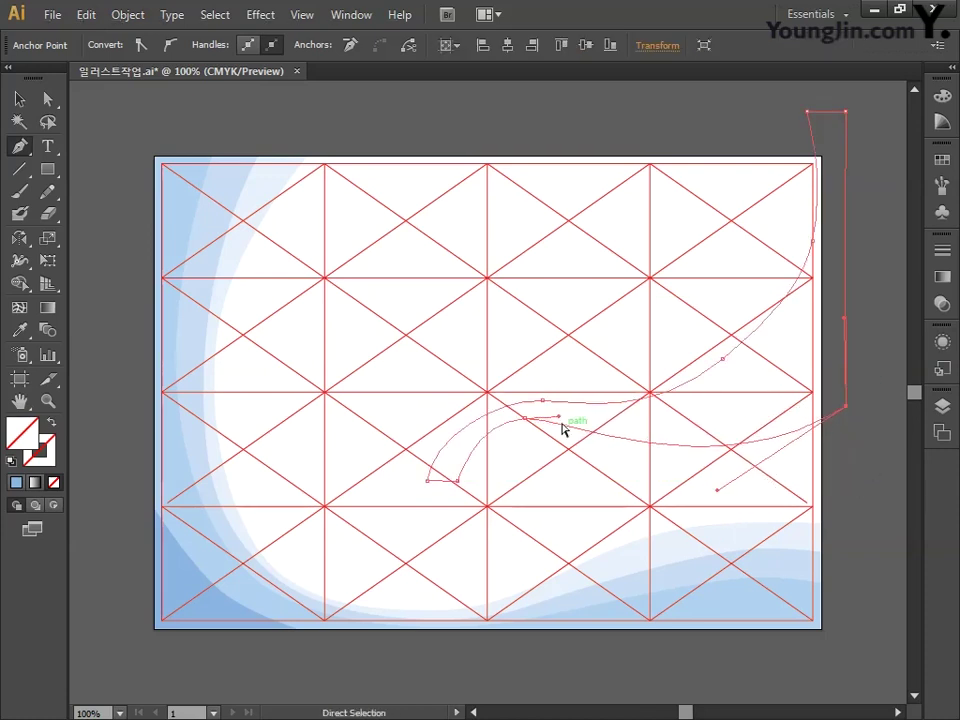
{"action": "left_click_drag", "start_coordinate": [525, 418], "coordinate": [531, 423]}
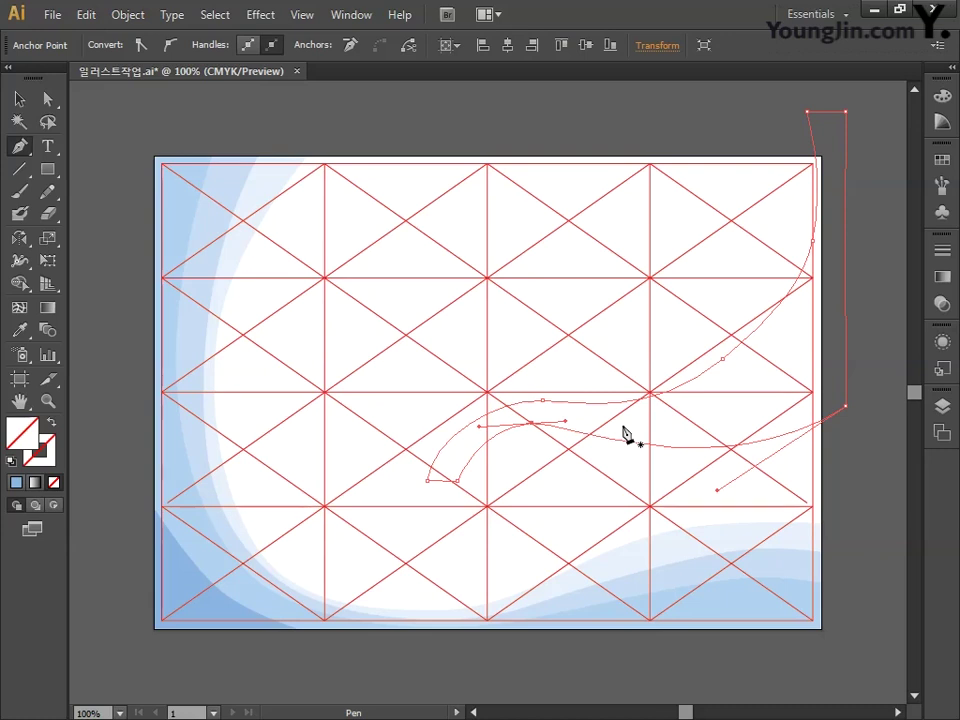
Try to give the ribbon a black stroke, 000000
{"action": "left_click", "coordinate": [19, 99]}
{"action": "left_click", "coordinate": [21, 147]}
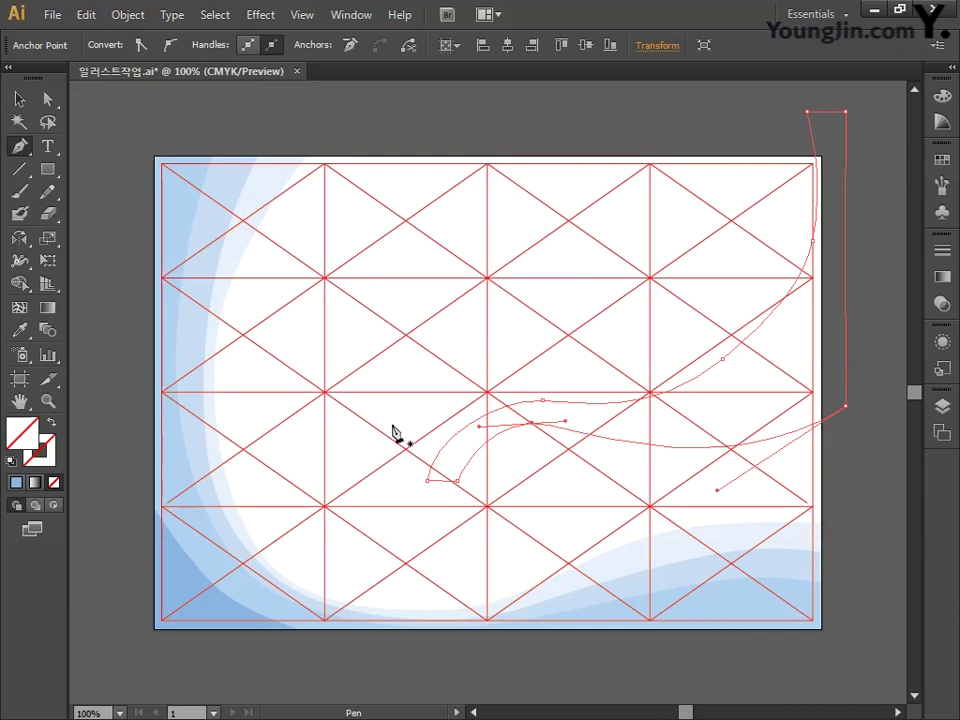
{"action": "left_click", "coordinate": [14, 99]}
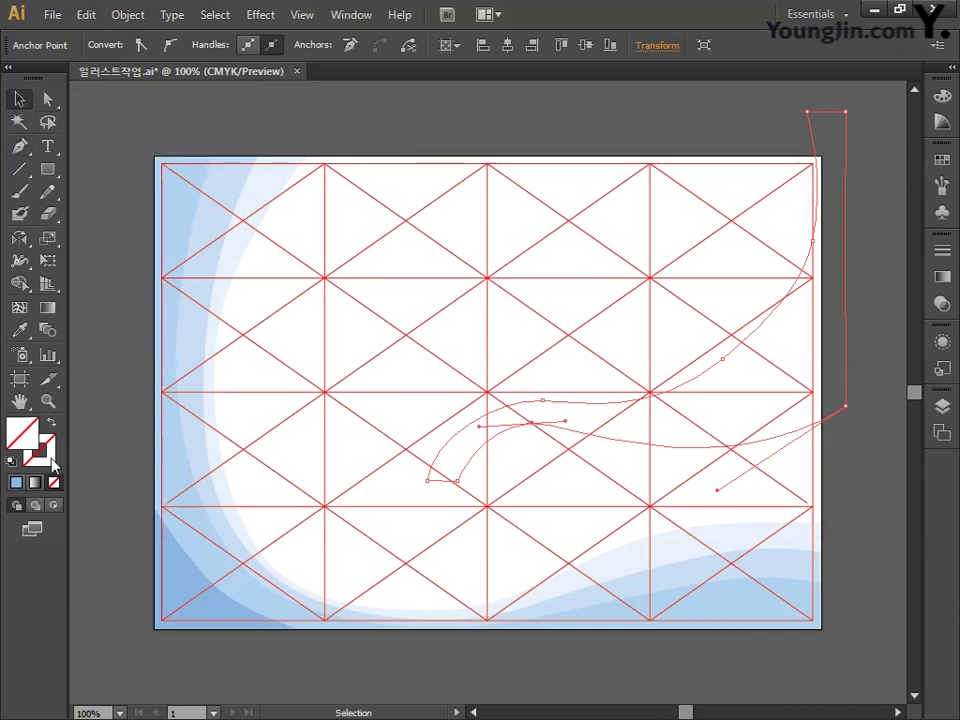
{"action": "double_click", "coordinate": [20, 432]}
{"action": "mouse_move", "coordinate": [438, 379]}
{"action": "left_mouse_down"}
{"action": "mouse_move", "coordinate": [457, 456]}
{"action": "mouse_move", "coordinate": [500, 552]}
{"action": "left_mouse_up"}
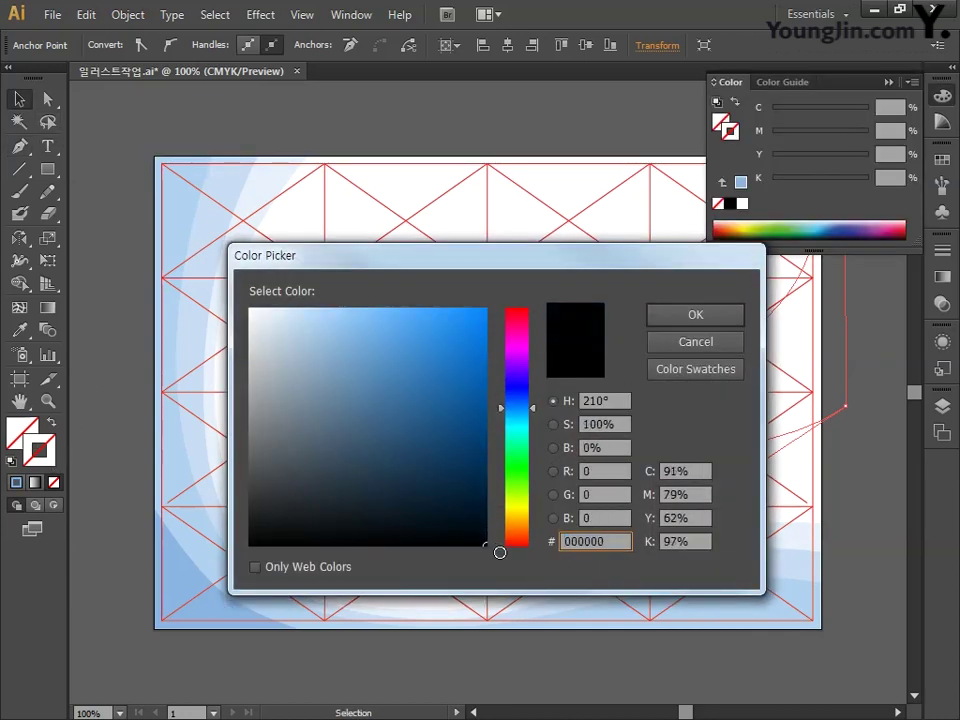
{"action": "left_click", "coordinate": [686, 315]}
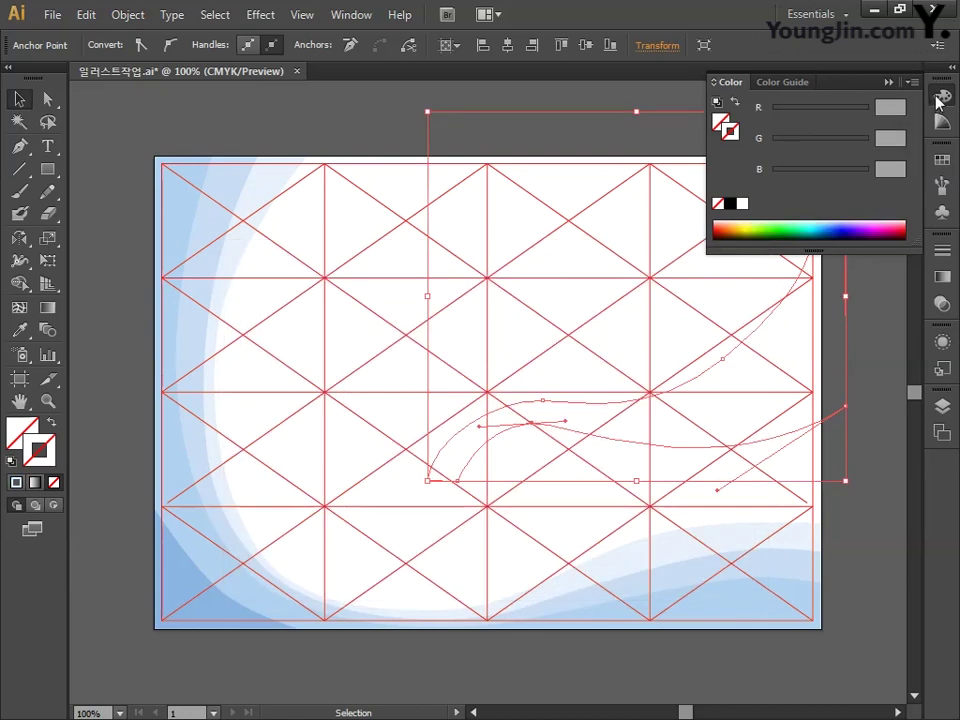
Give the ribbon a near-black stroke, 010E19, and deselect it
{"action": "double_click", "coordinate": [44, 460]}
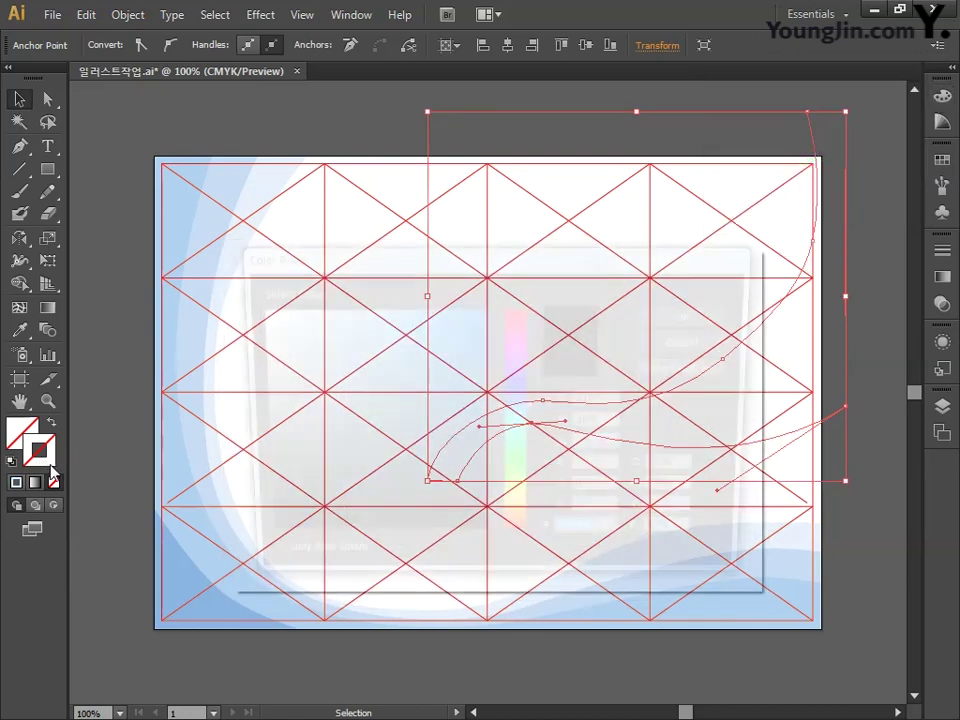
{"action": "left_click_drag", "start_coordinate": [414, 485], "coordinate": [480, 521]}
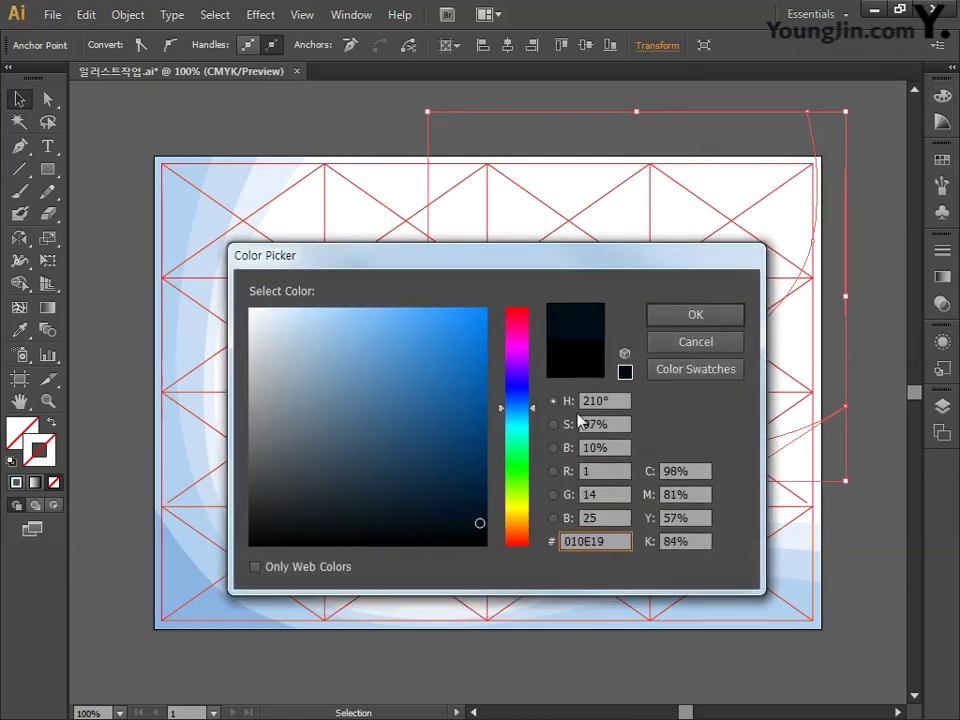
{"action": "left_click", "coordinate": [672, 320]}
{"action": "left_click", "coordinate": [864, 360]}
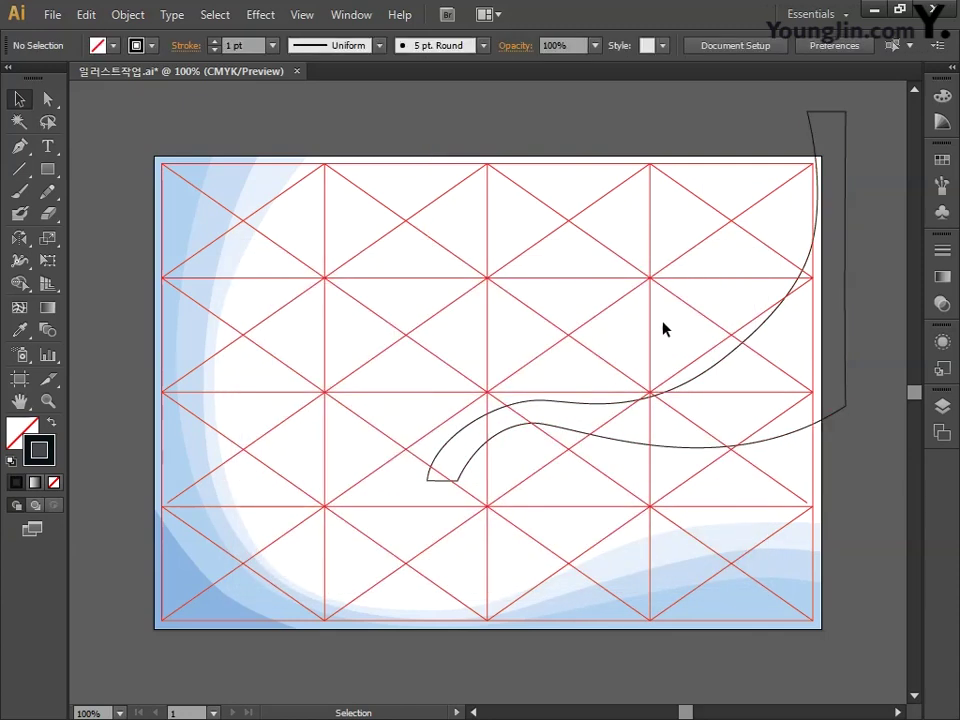
Draw a second, thinner closed ribbon with straight segments over the first, from the tip near the centre past the artboard's right edge
{"action": "left_click", "coordinate": [19, 146]}
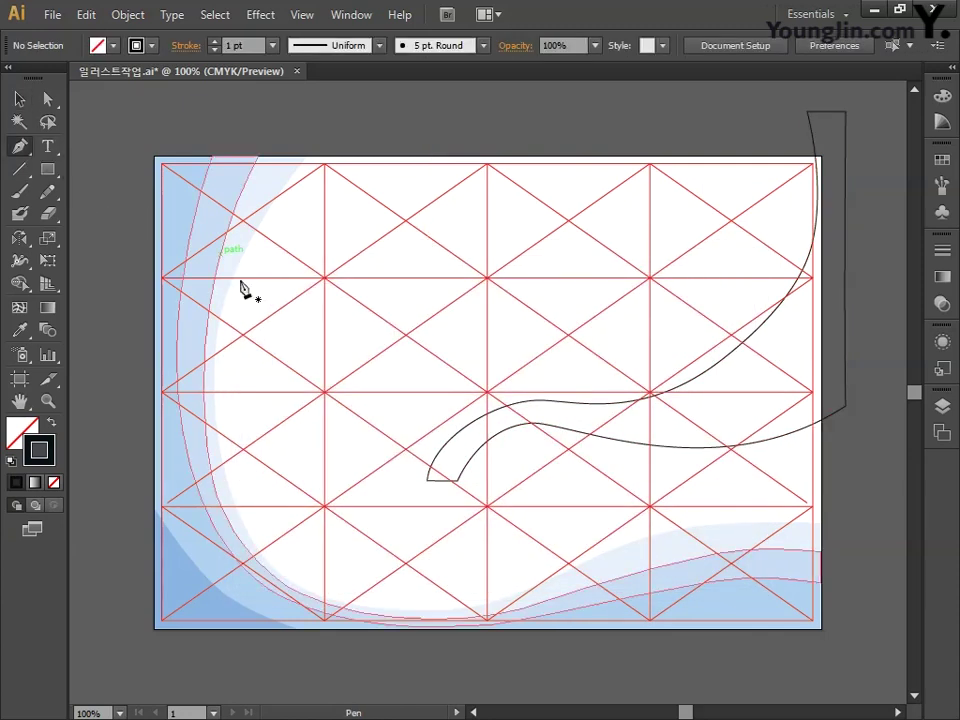
{"action": "left_click", "coordinate": [427, 496]}
{"action": "left_click", "coordinate": [506, 413]}
{"action": "left_click", "coordinate": [709, 396]}
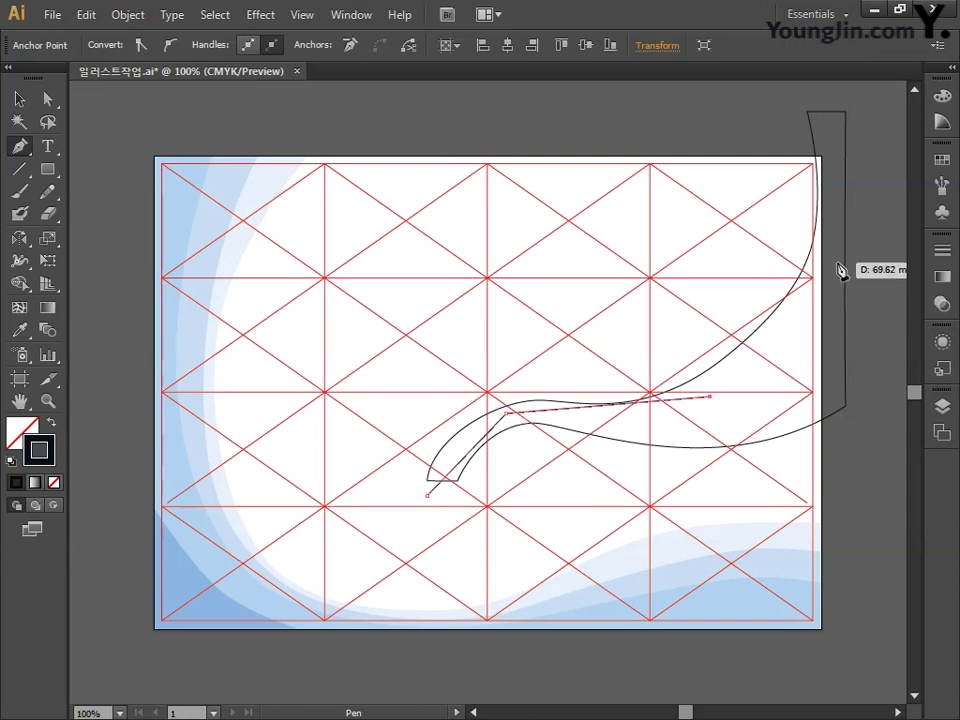
{"action": "left_click", "coordinate": [866, 301]}
{"action": "left_click", "coordinate": [866, 367]}
{"action": "left_click", "coordinate": [698, 433]}
{"action": "left_click", "coordinate": [512, 423]}
{"action": "left_click", "coordinate": [438, 496]}
{"action": "left_click", "coordinate": [427, 496]}
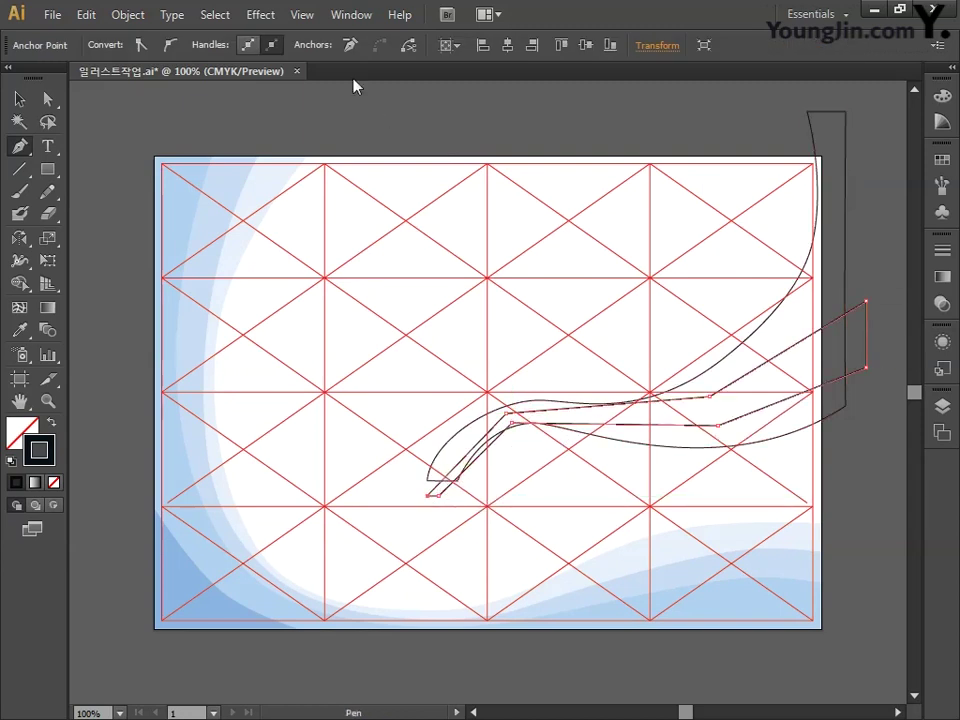
Turn off Smart Guides and return to the Pen tool for editing the second ribbon
{"action": "left_click", "coordinate": [302, 15]}
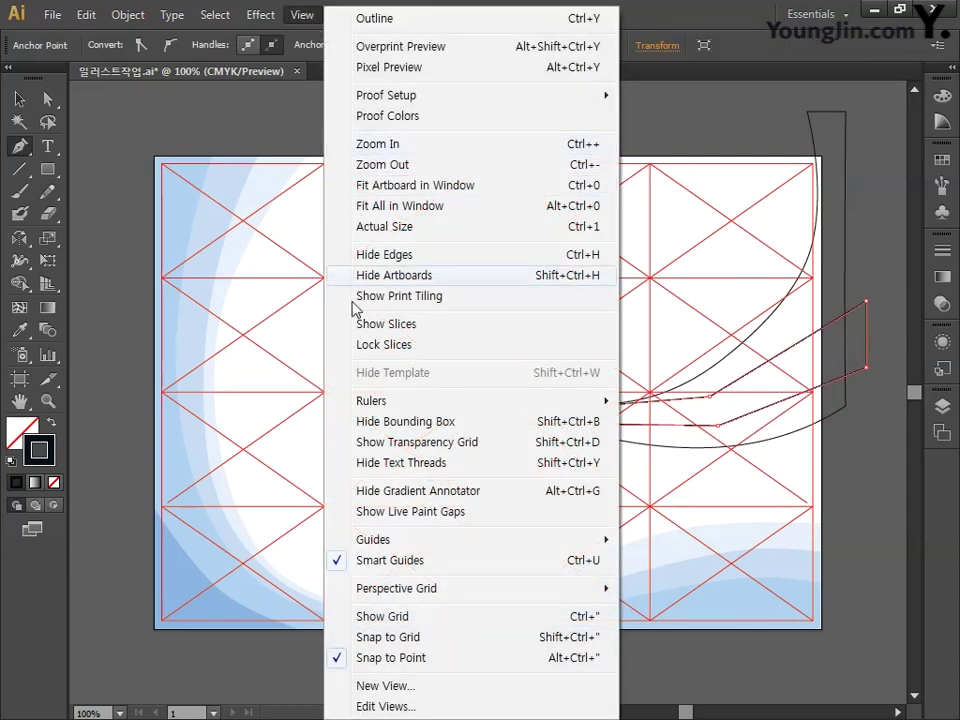
{"action": "left_click", "coordinate": [392, 561]}
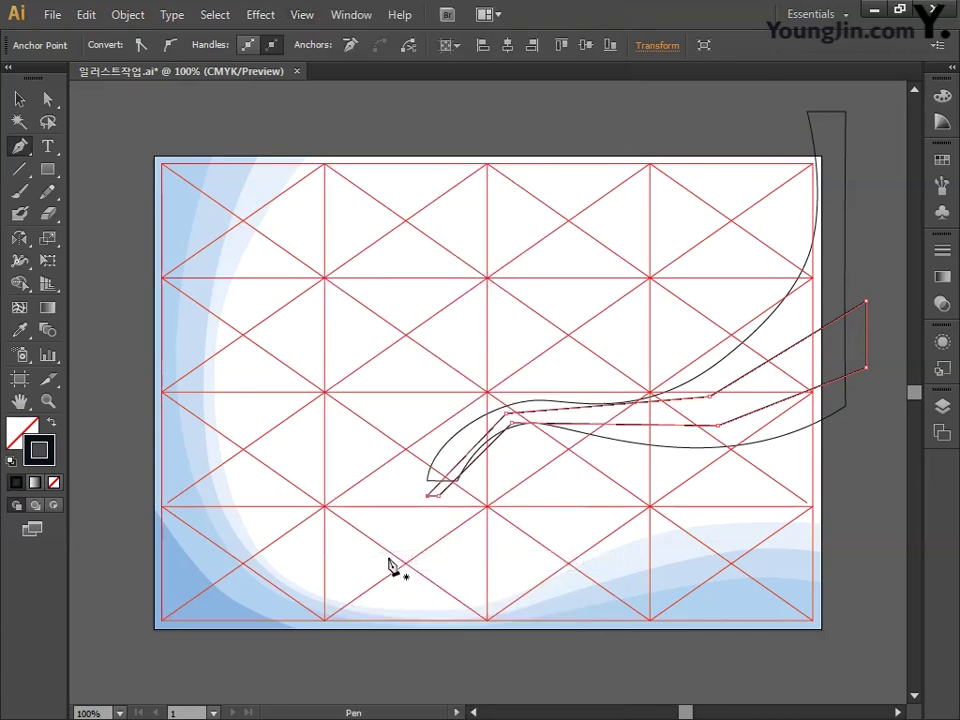
{"action": "left_click", "coordinate": [48, 100]}
{"action": "left_click", "coordinate": [19, 146]}
Convert the second ribbon's inner anchors to smooth curves and narrow its right end by bringing the two outer corners closer together
{"action": "left_click_drag", "start_coordinate": [426, 497], "coordinate": [420, 497]}
{"action": "mouse_move", "coordinate": [506, 414]}
{"action": "left_mouse_down"}
{"action": "mouse_move", "coordinate": [484, 422]}
{"action": "mouse_move", "coordinate": [517, 400]}
{"action": "left_mouse_up"}
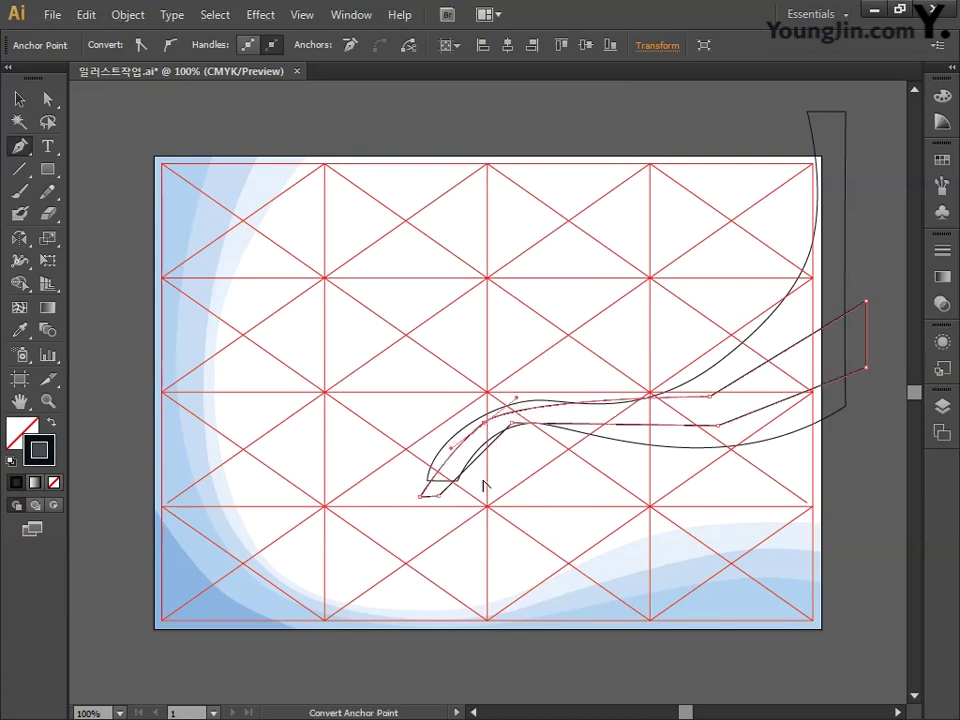
{"action": "left_click_drag", "start_coordinate": [710, 396], "coordinate": [773, 378]}
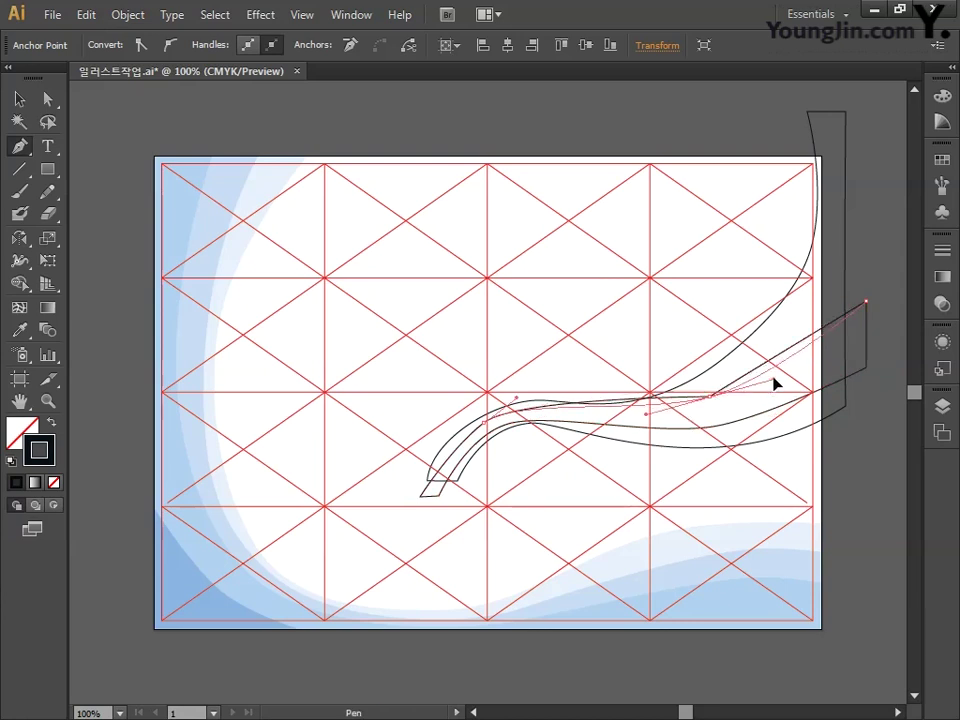
{"action": "left_click_drag", "start_coordinate": [710, 397], "coordinate": [702, 405]}
{"action": "left_click_drag", "start_coordinate": [866, 301], "coordinate": [867, 311]}
{"action": "left_click_drag", "start_coordinate": [866, 367], "coordinate": [868, 356]}
{"action": "left_click_drag", "start_coordinate": [717, 425], "coordinate": [721, 429]}
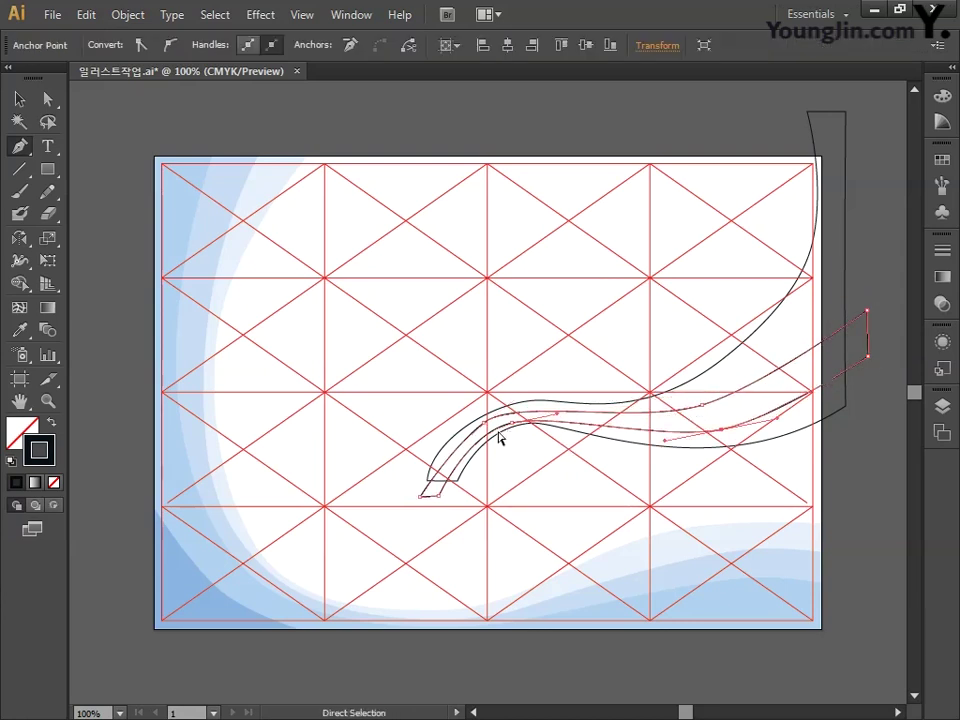
Narrow the second ribbon's tip and adjust its bend anchors so that its curve follows the first ribbon
{"action": "left_click_drag", "start_coordinate": [438, 496], "coordinate": [428, 497]}
{"action": "left_click", "coordinate": [485, 423]}
{"action": "left_click_drag", "start_coordinate": [517, 401], "coordinate": [529, 407]}
{"action": "left_click_drag", "start_coordinate": [428, 497], "coordinate": [445, 497]}
{"action": "left_click_drag", "start_coordinate": [420, 497], "coordinate": [434, 498]}
{"action": "left_click_drag", "start_coordinate": [445, 497], "coordinate": [438, 498]}
{"action": "left_click_drag", "start_coordinate": [512, 423], "coordinate": [509, 421]}
{"action": "left_click_drag", "start_coordinate": [438, 498], "coordinate": [442, 498]}
{"action": "left_click_drag", "start_coordinate": [721, 429], "coordinate": [711, 429]}
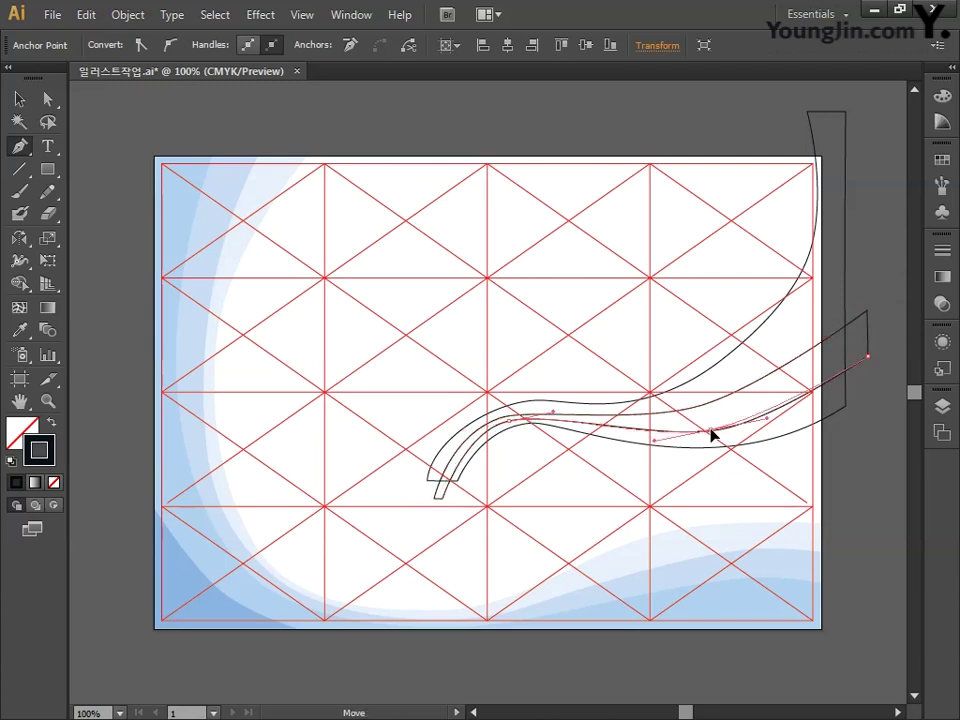
{"action": "left_click", "coordinate": [19, 99]}
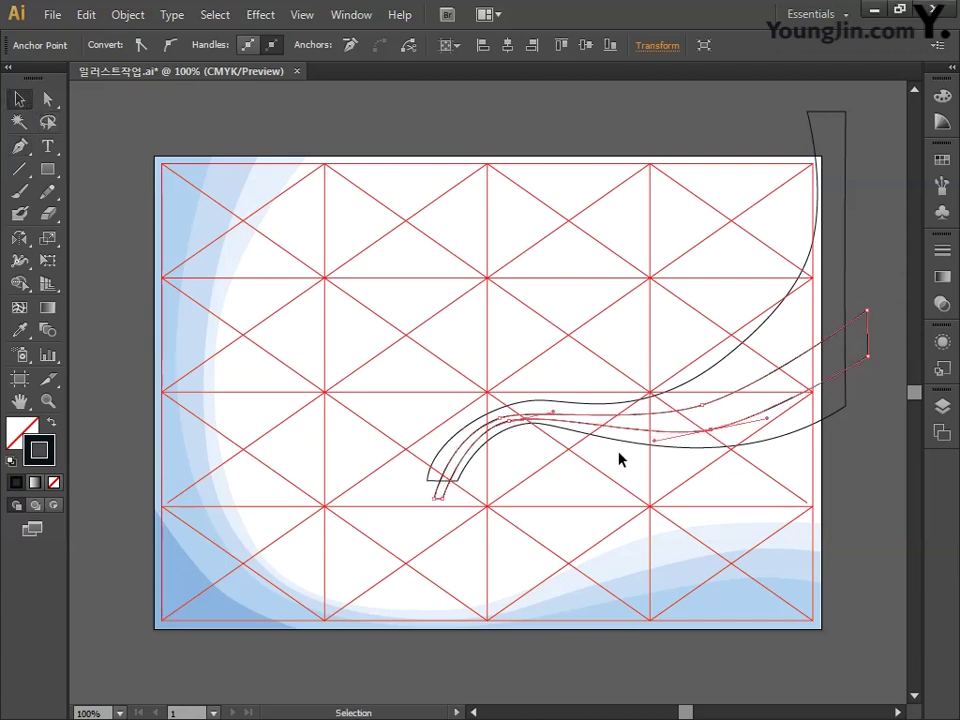
Divide the two overlapping ribbons into separate pieces with the Pathfinder's Divide operation
{"action": "left_click", "coordinate": [360, 16]}
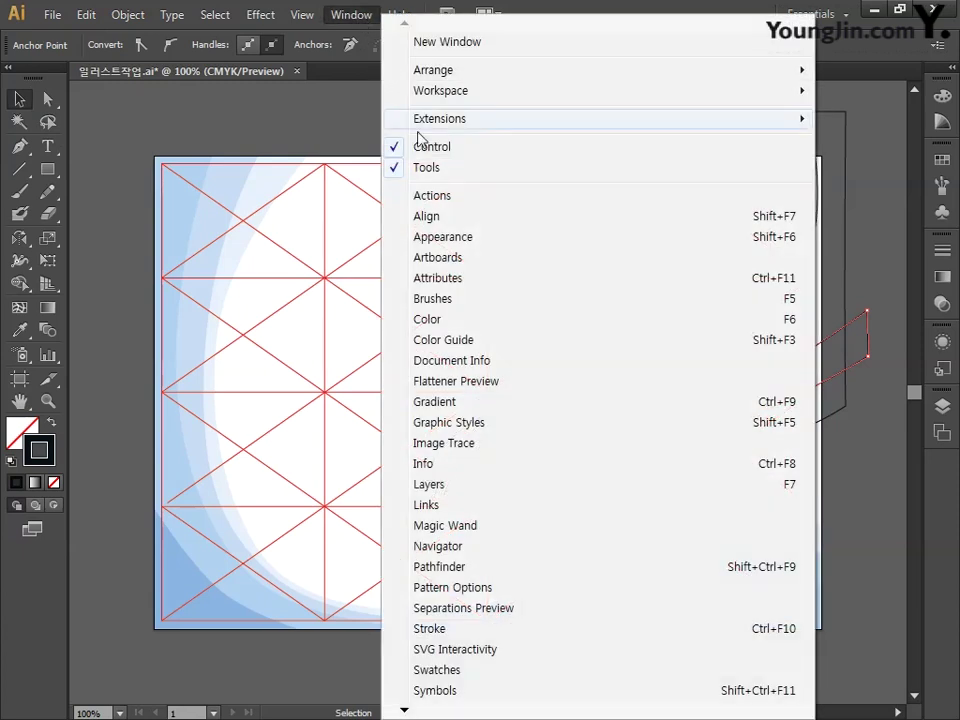
{"action": "left_click", "coordinate": [464, 567]}
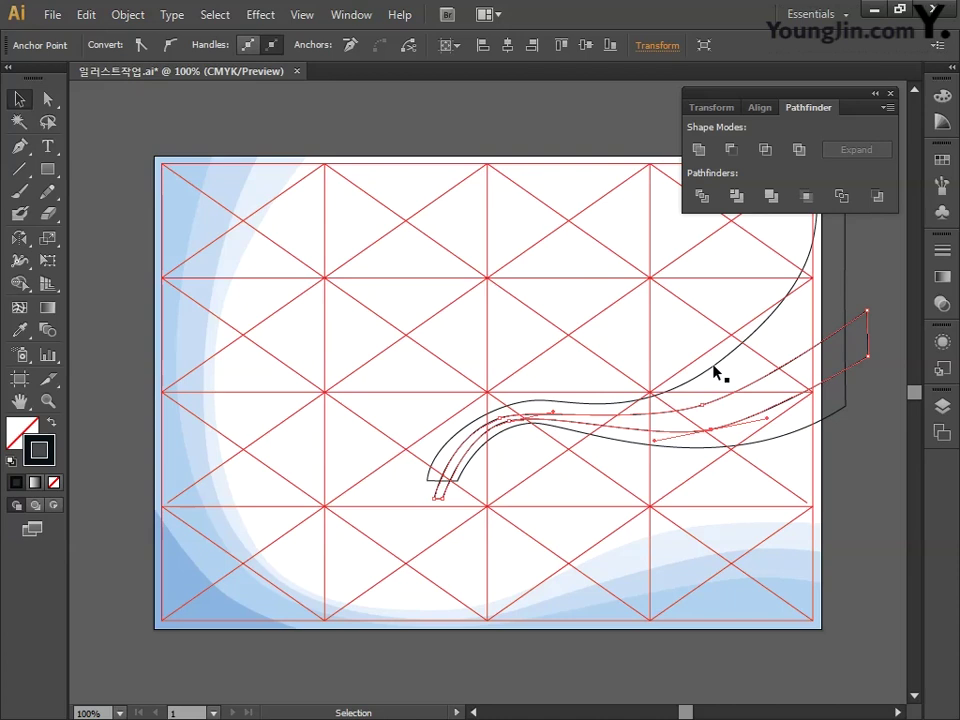
{"action": "left_click", "coordinate": [868, 450]}
{"action": "left_click", "coordinate": [846, 326]}
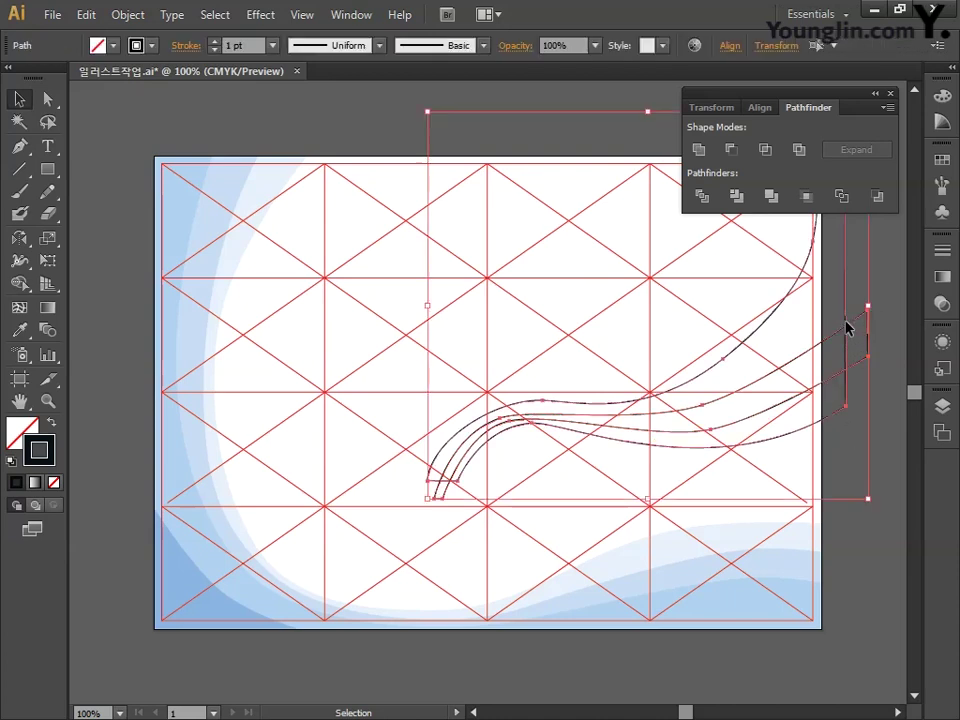
{"action": "left_click", "coordinate": [702, 196]}
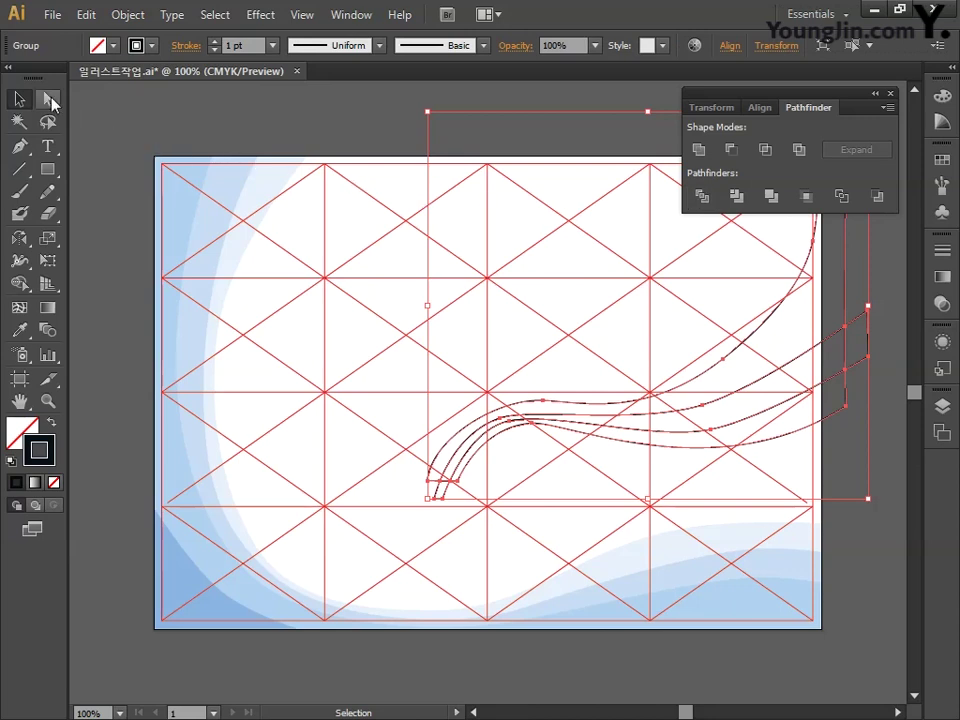
Fill the divided ribbon's upper piece with C 18, M 4, Y 0, K 0
{"action": "key", "text": "a"}
{"action": "left_click", "coordinate": [394, 137]}
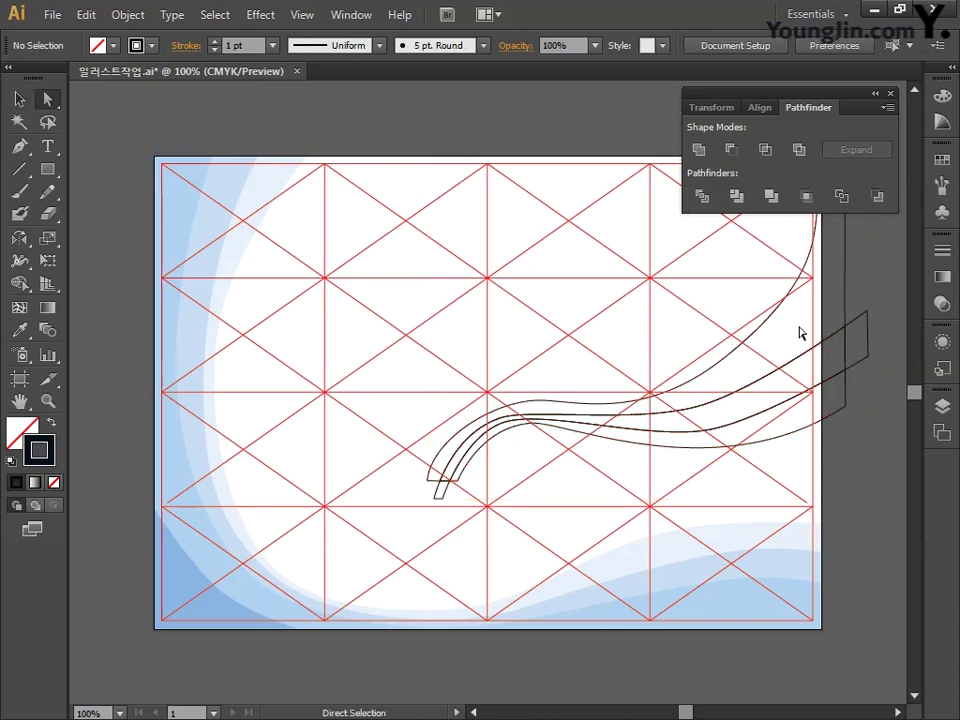
{"action": "left_click", "coordinate": [848, 318]}
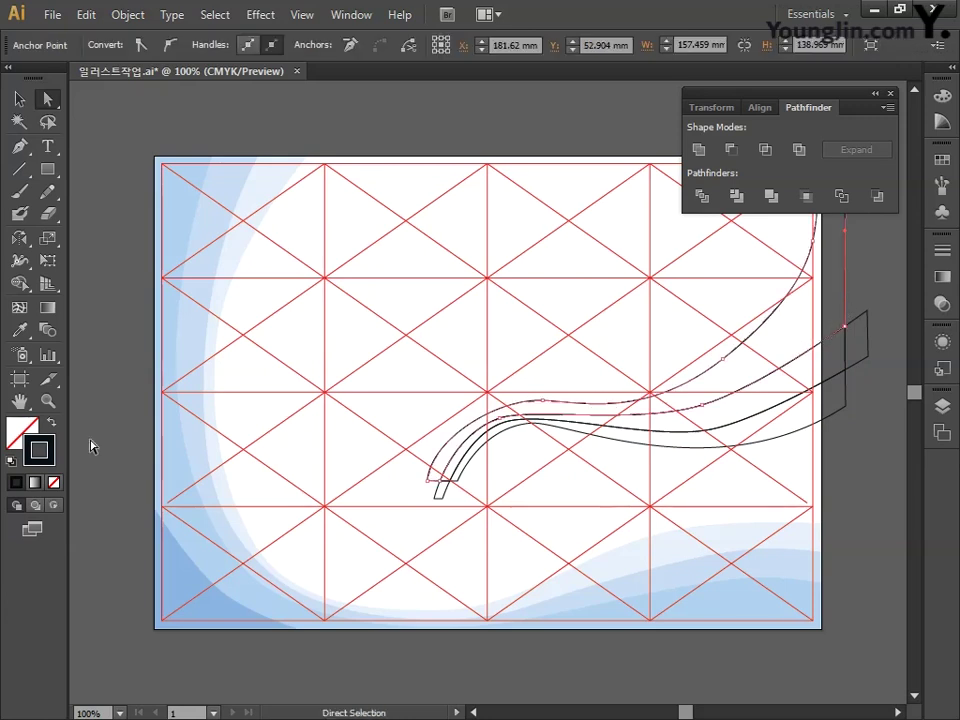
{"action": "double_click", "coordinate": [20, 432]}
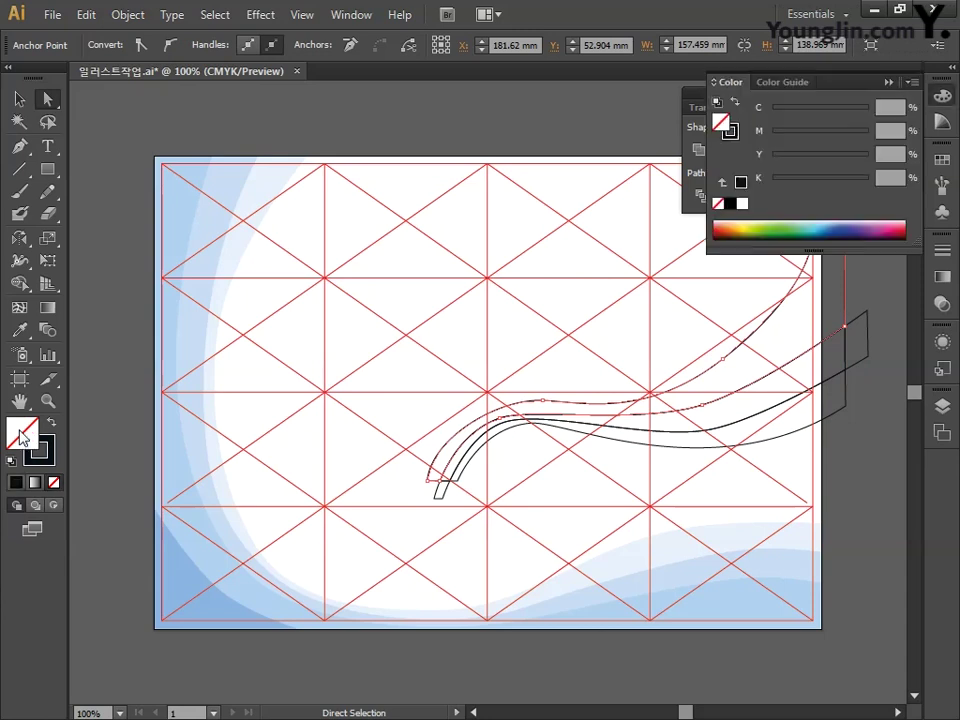
{"action": "left_click", "coordinate": [703, 472]}
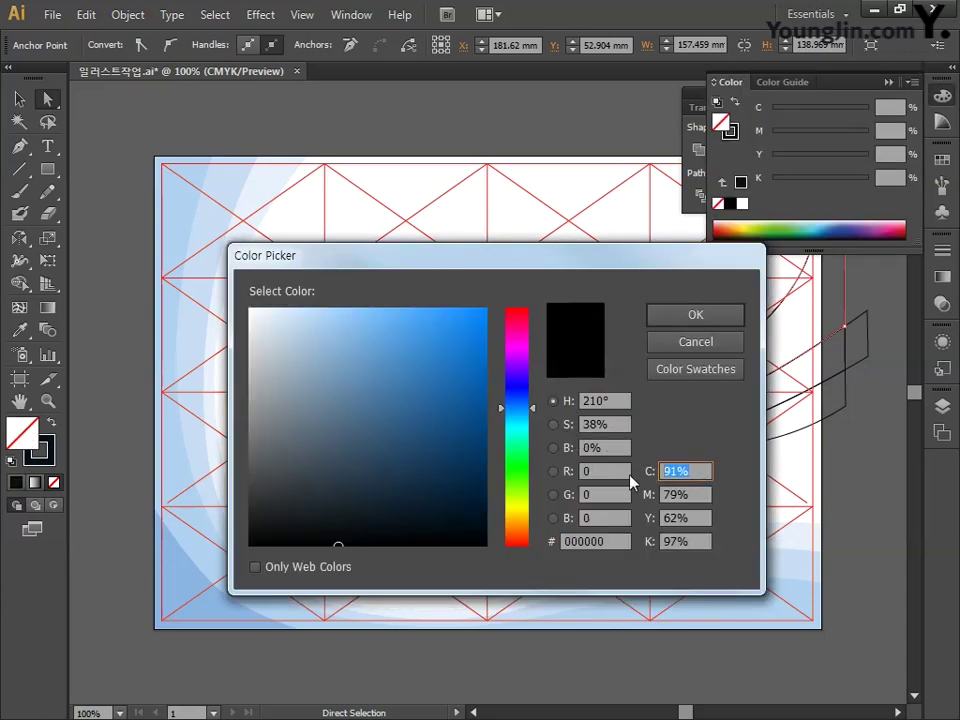
{"action": "type", "text": "18"}
{"action": "key", "text": "Tab"}
{"action": "type", "text": "4"}
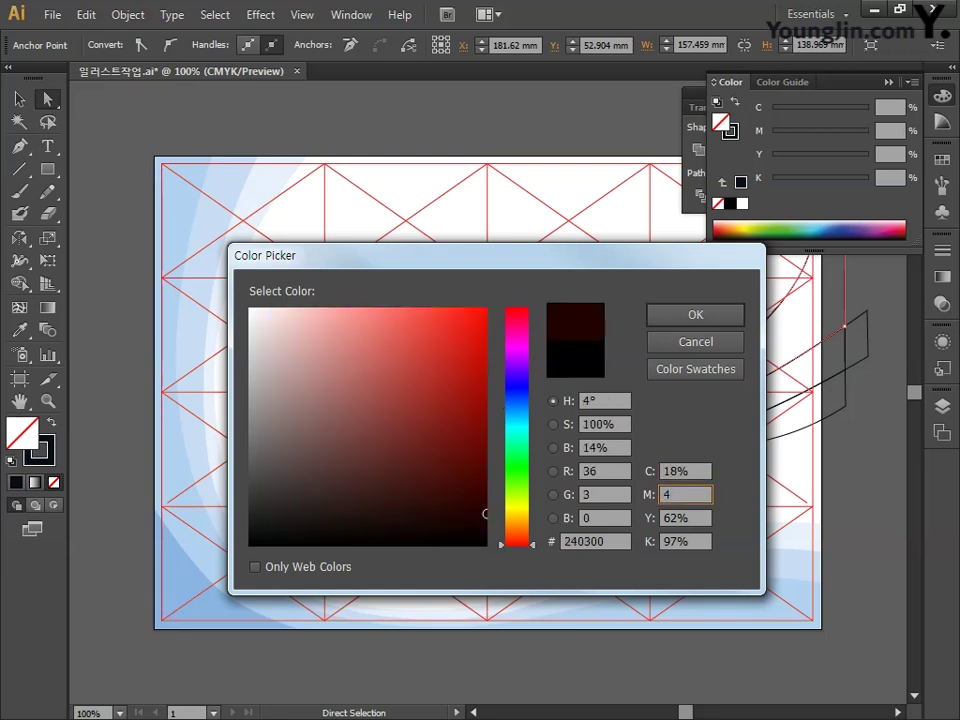
{"action": "key", "text": "Tab"}
{"action": "type", "text": "0"}
{"action": "key", "text": "Tab"}
{"action": "type", "text": "0"}
{"action": "key", "text": "Return"}
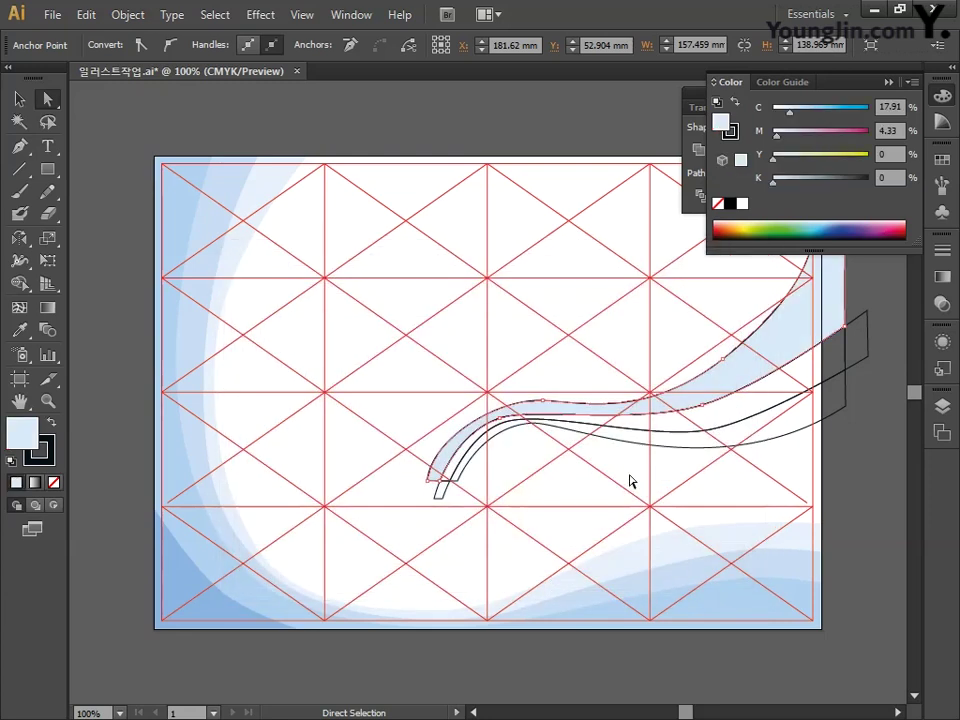
Fill the ribbon's middle band with C 24, M 4, Y 0, K 0
{"action": "left_click", "coordinate": [818, 380]}
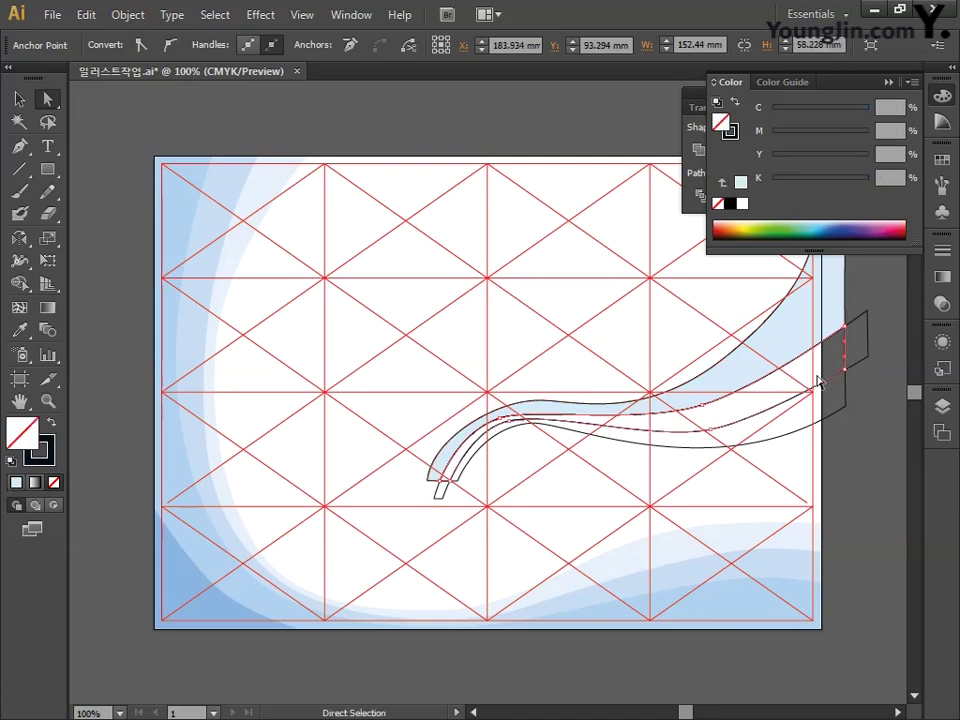
{"action": "double_click", "coordinate": [31, 427]}
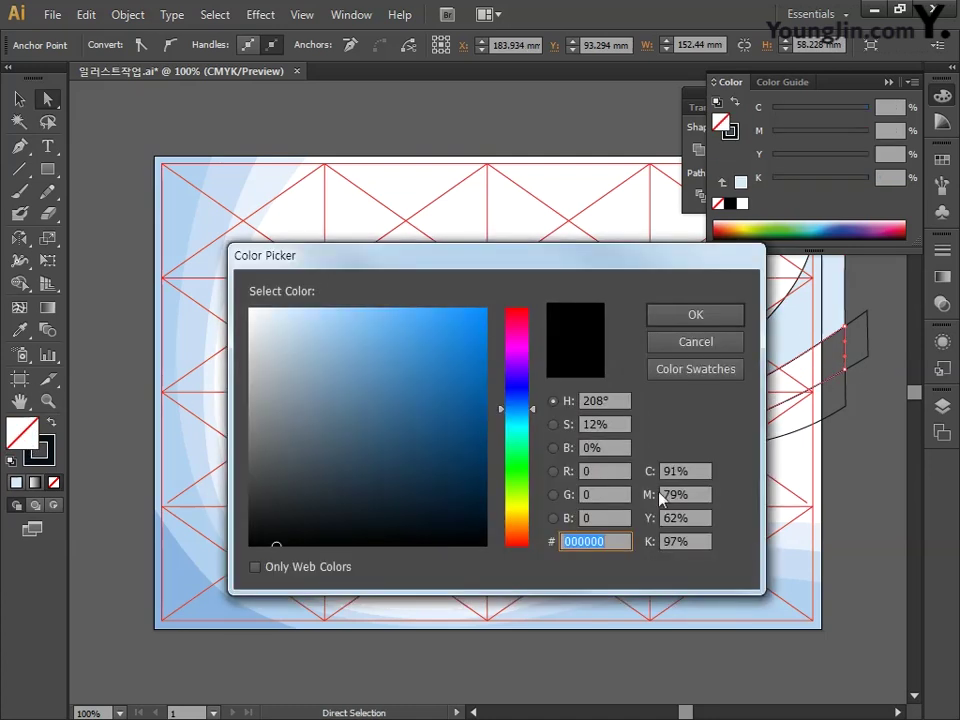
{"action": "left_click", "coordinate": [697, 471]}
{"action": "left_click_drag", "start_coordinate": [697, 471], "coordinate": [601, 474]}
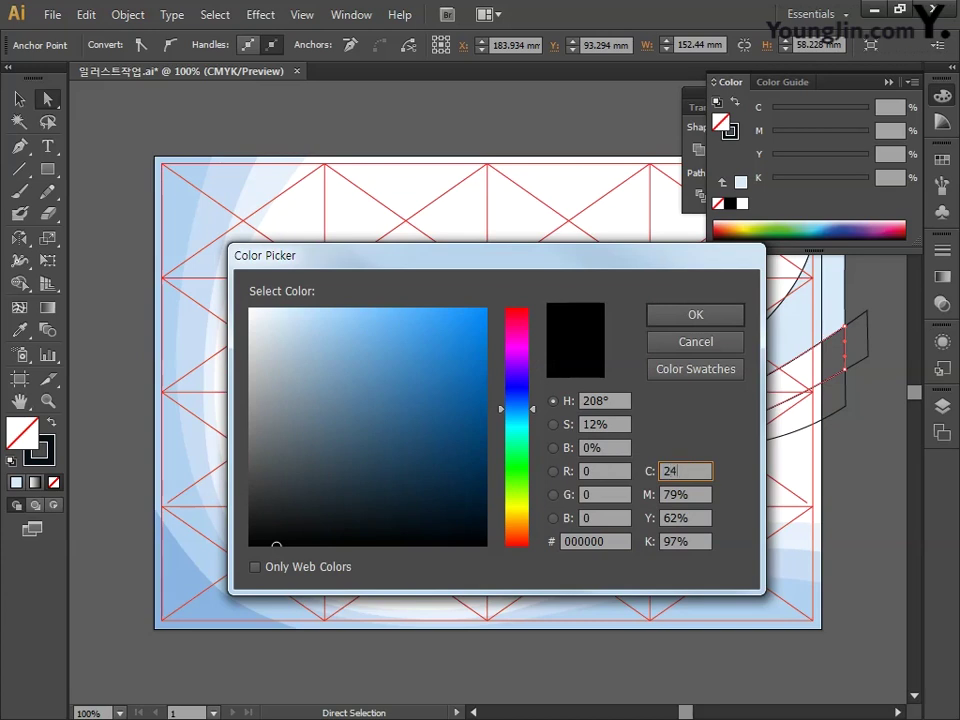
{"action": "key", "text": "Tab"}
{"action": "type", "text": "4"}
{"action": "key", "text": "Tab"}
{"action": "type", "text": "0"}
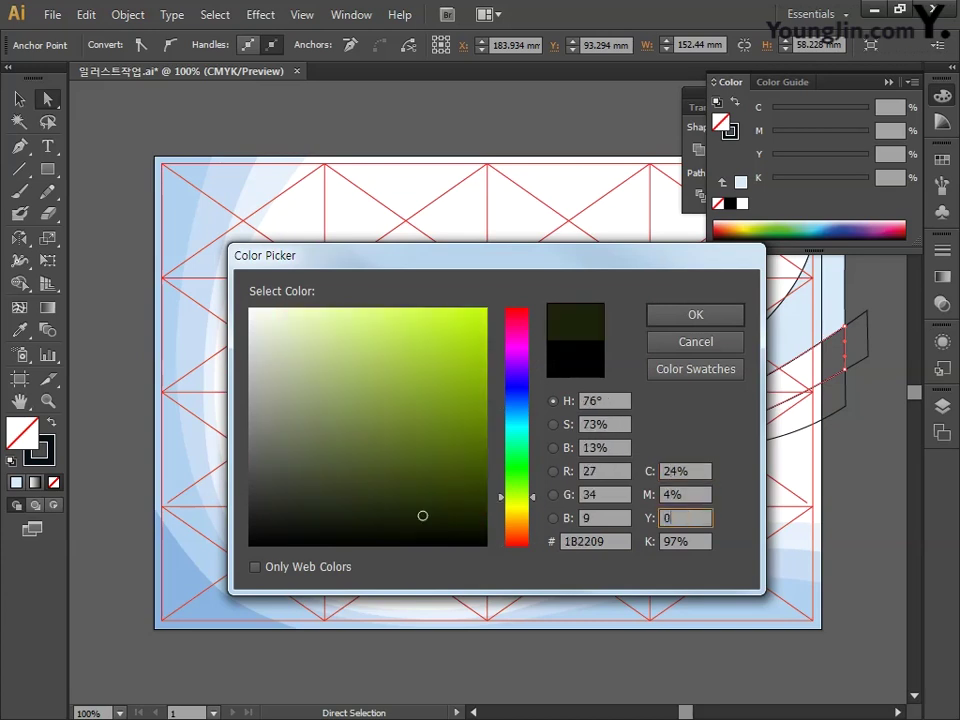
{"action": "key", "text": "Tab"}
{"action": "type", "text": "0"}
{"action": "key", "text": "Tab"}
{"action": "key", "text": "Return"}
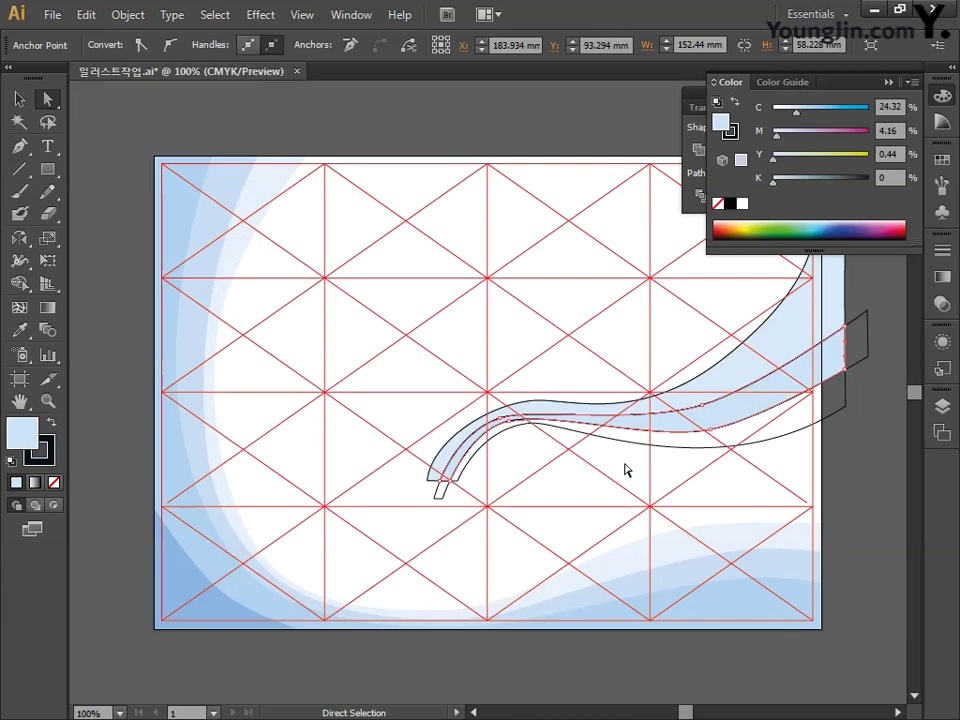
Fill the ribbon's lowest band with C 29, M 5, Y 0, K 0
{"action": "left_click", "coordinate": [809, 437]}
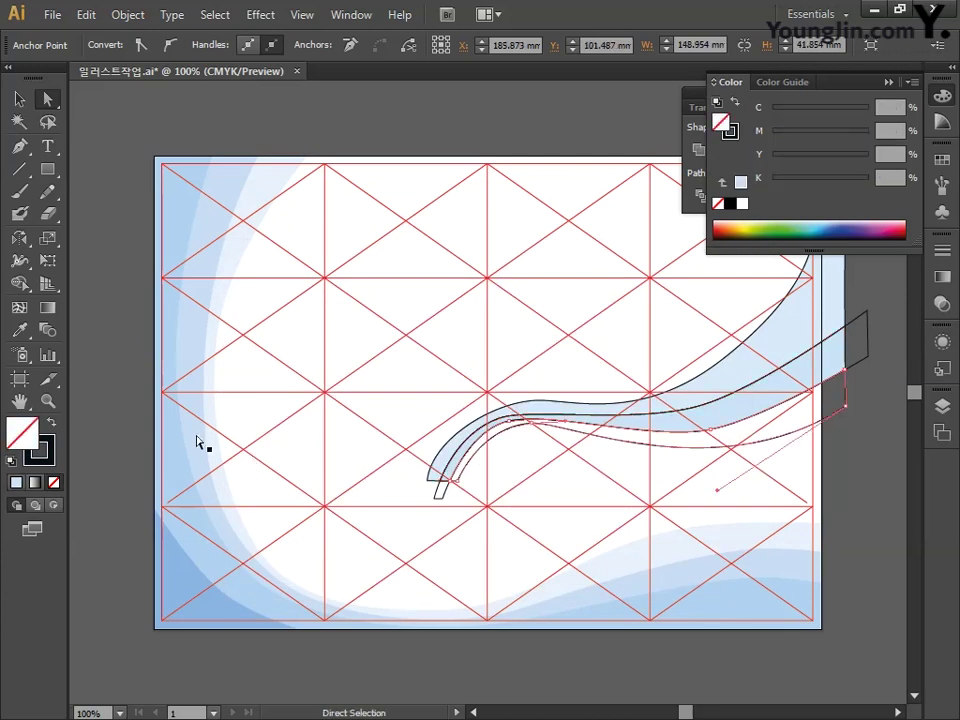
{"action": "double_click", "coordinate": [34, 436]}
{"action": "left_click_drag", "start_coordinate": [701, 470], "coordinate": [580, 472]}
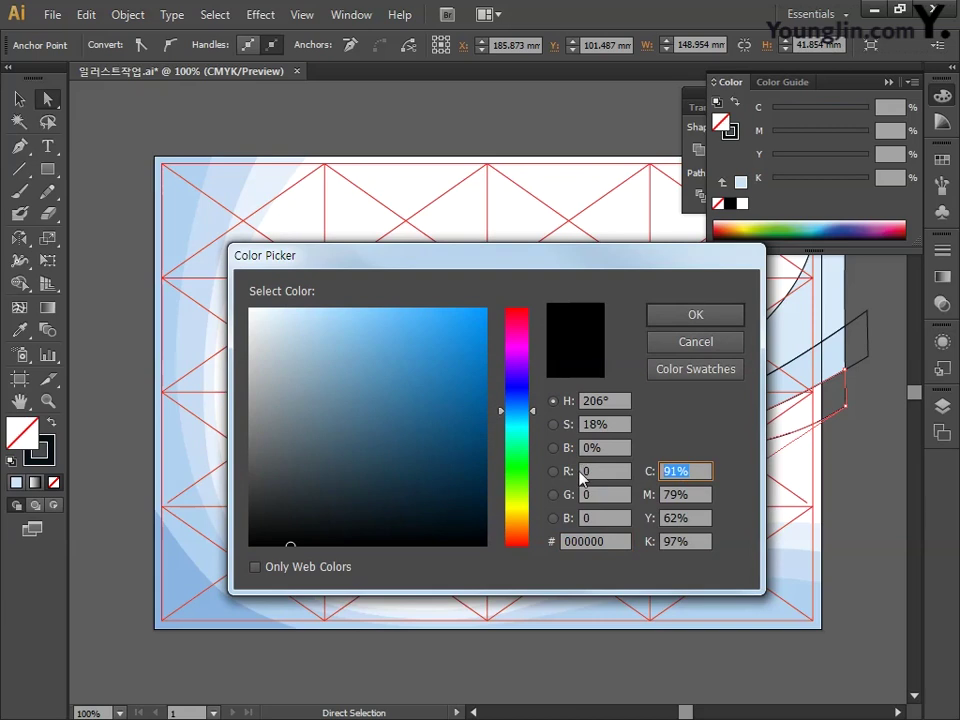
{"action": "type", "text": "29"}
{"action": "key", "text": "Tab"}
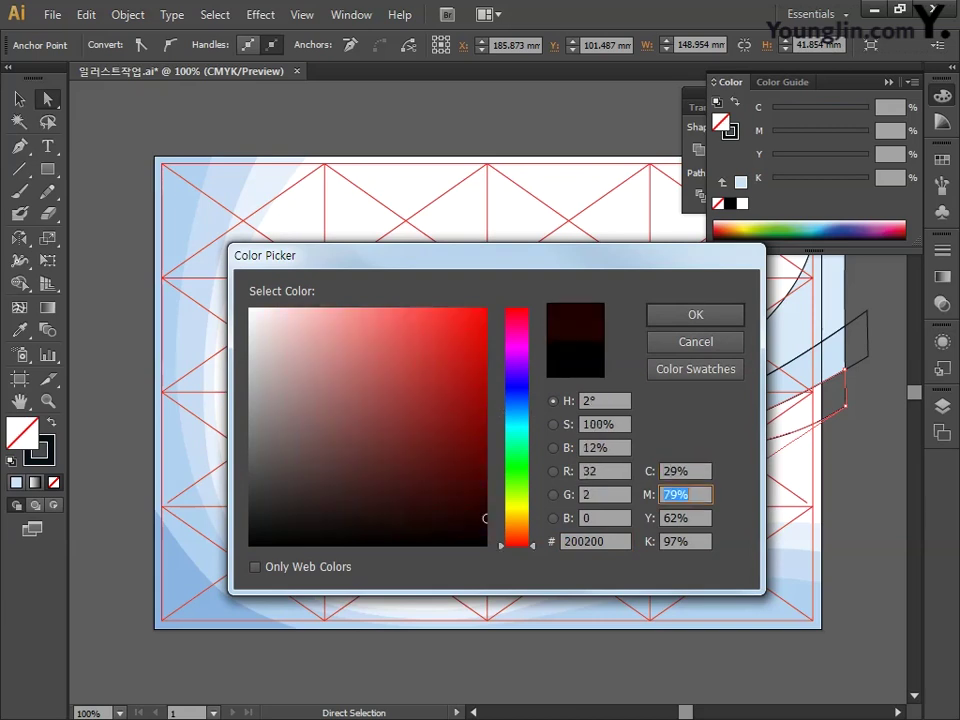
{"action": "key", "text": "Tab"}
{"action": "type", "text": "0"}
{"action": "key", "text": "Tab"}
{"action": "type", "text": "0"}
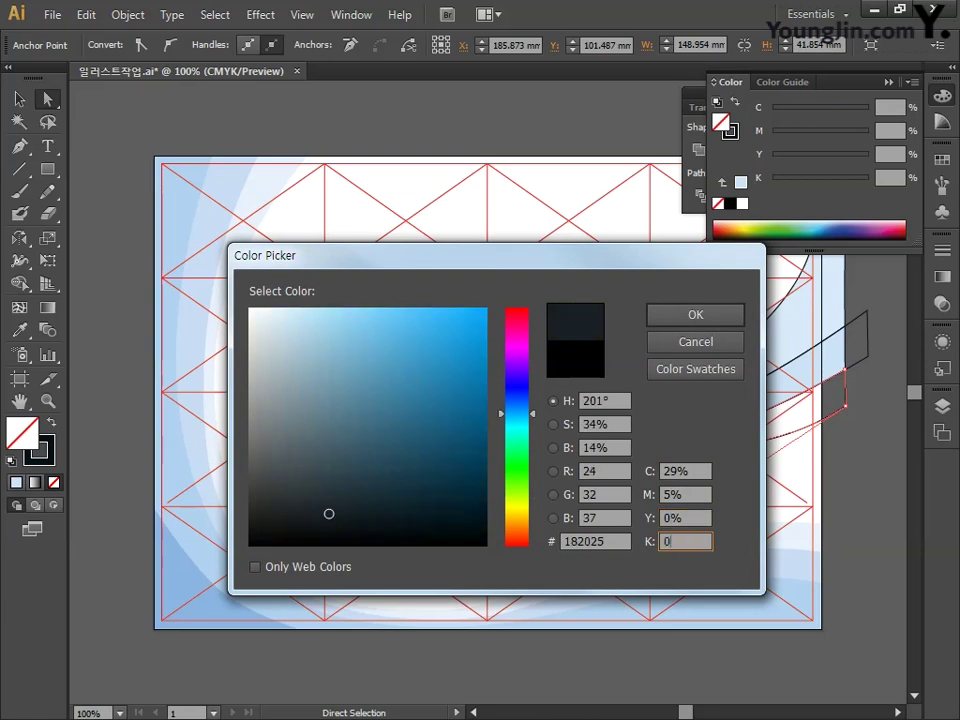
{"action": "key", "text": "Return"}
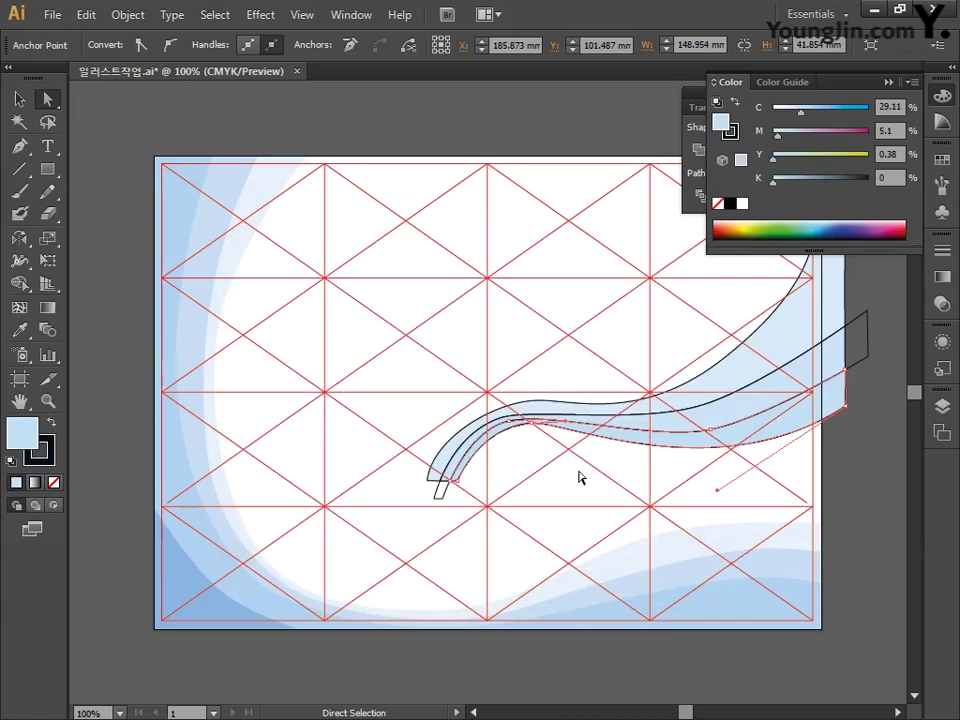
Remove the stroke from the whole divided ribbon group, close the Color and Pathfinder panels, and deselect the group
{"action": "key", "text": "v"}
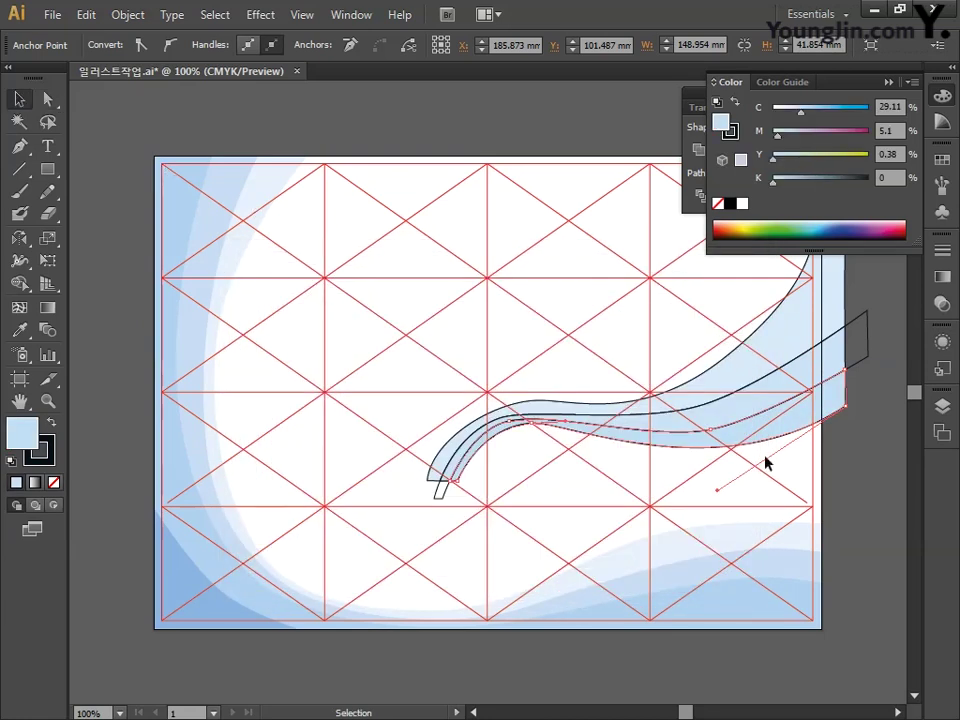
{"action": "left_click", "coordinate": [872, 463]}
{"action": "left_click", "coordinate": [836, 294]}
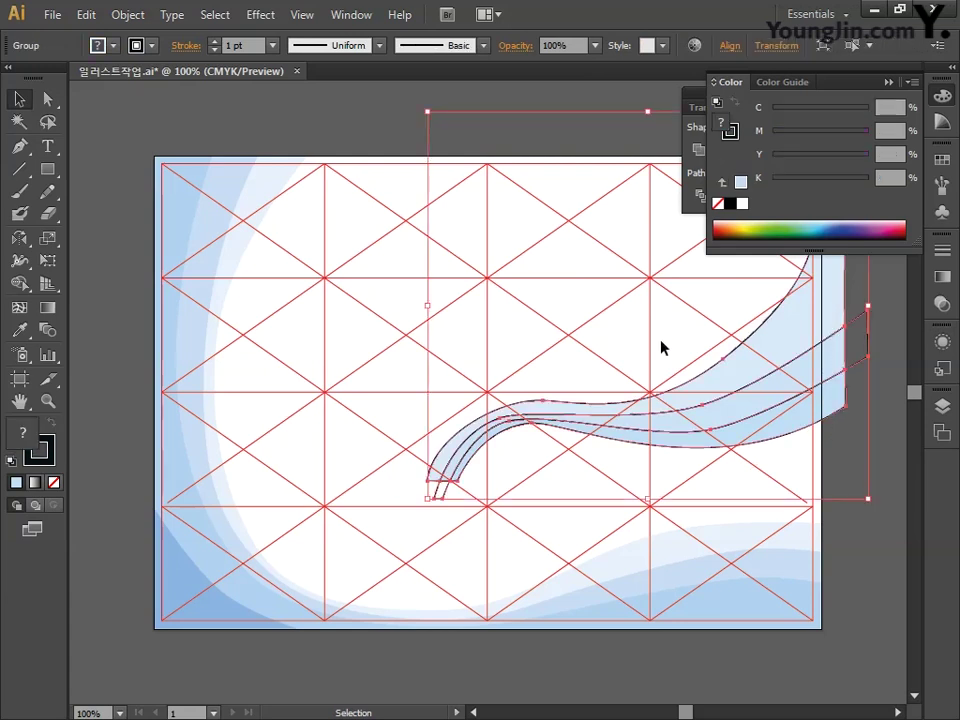
{"action": "left_click", "coordinate": [54, 482]}
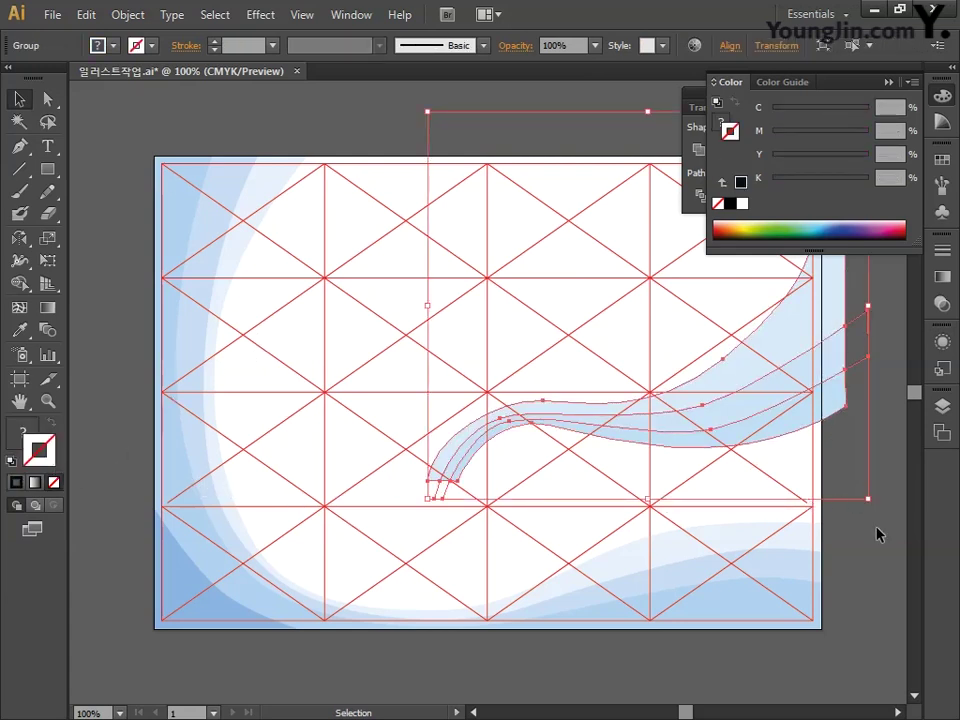
{"action": "left_click", "coordinate": [941, 95]}
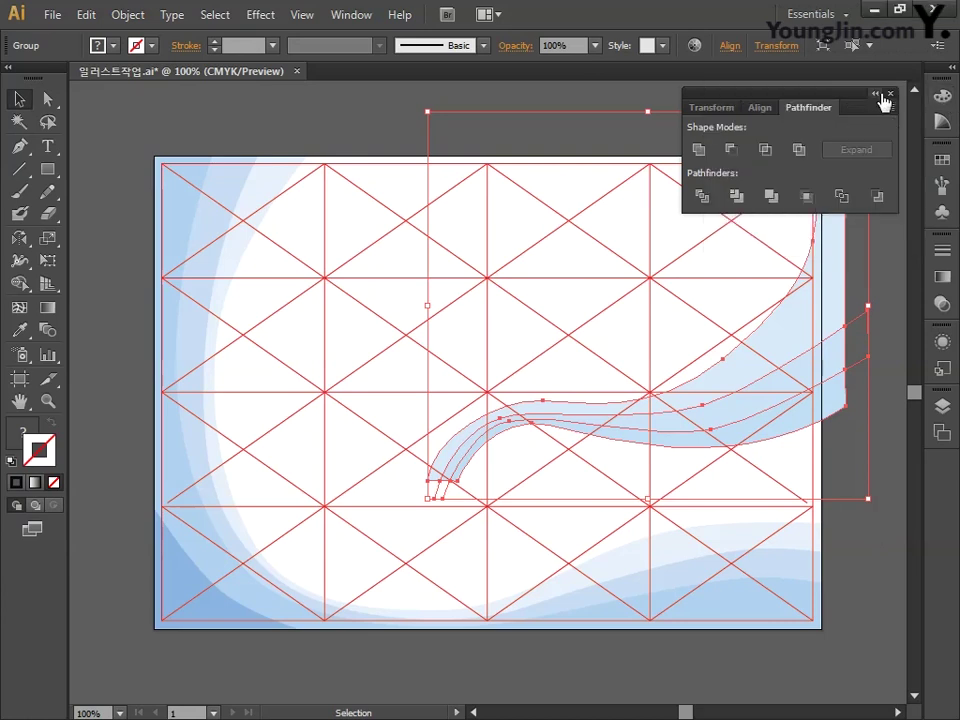
{"action": "left_click", "coordinate": [891, 95]}
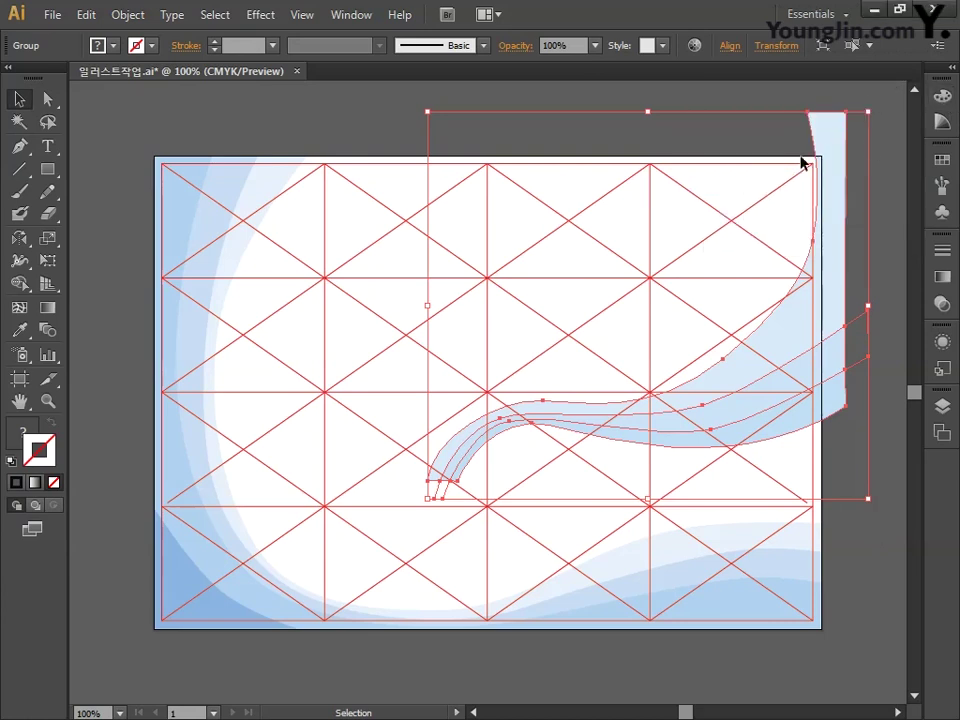
{"action": "left_click", "coordinate": [658, 137]}
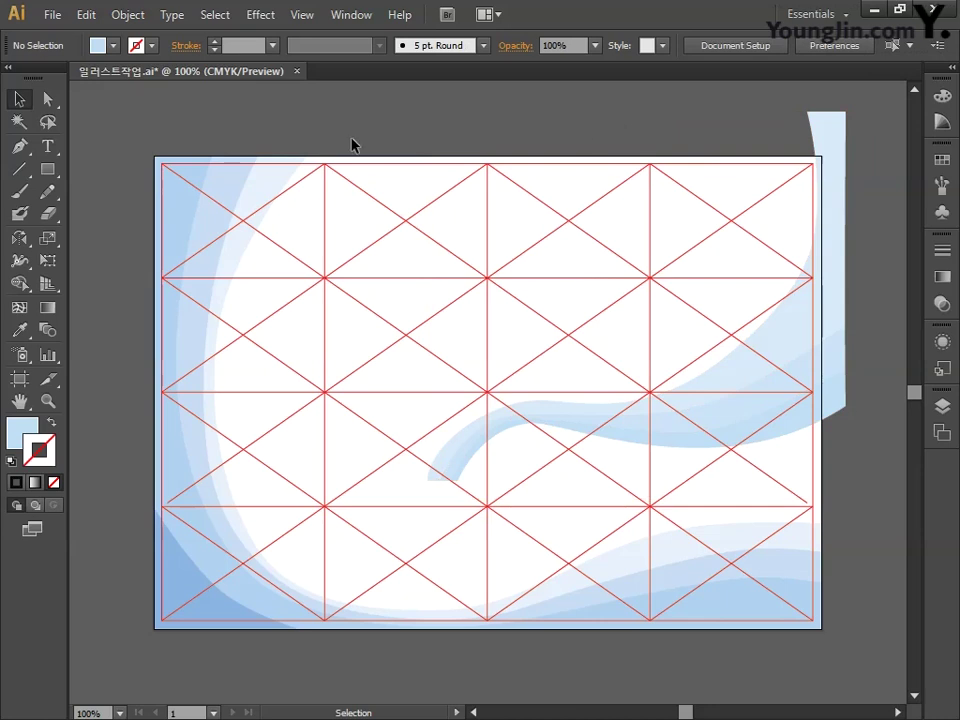
Turn on Smart Guides and draw a rectangle from the artboard's top edge to its right edge, reaching just below the ribbon's tip
{"action": "left_click", "coordinate": [55, 171]}
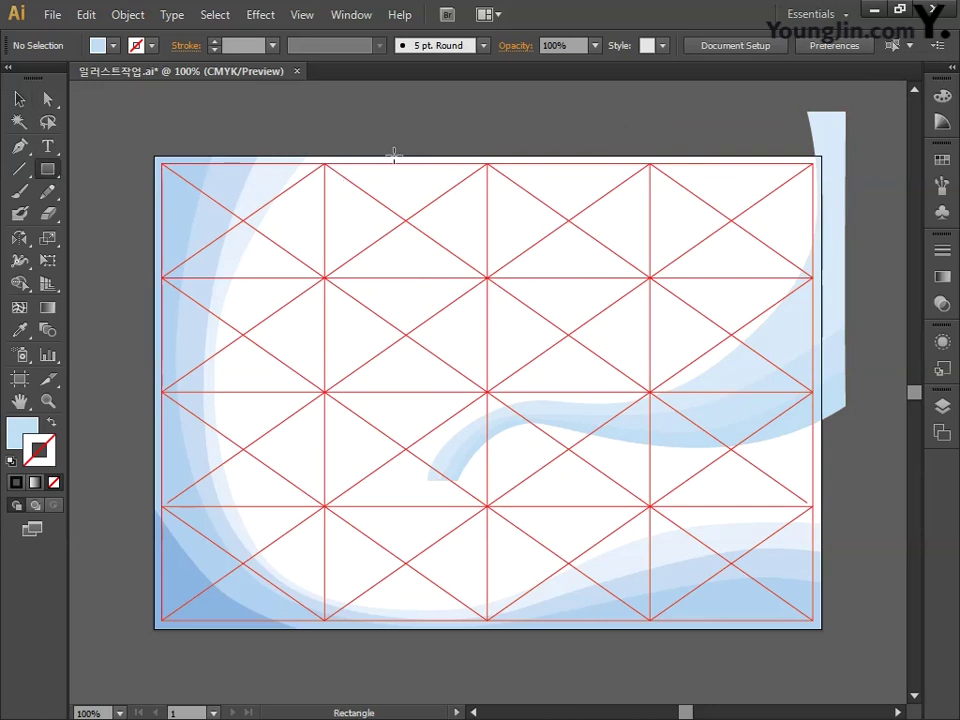
{"action": "left_click", "coordinate": [301, 14]}
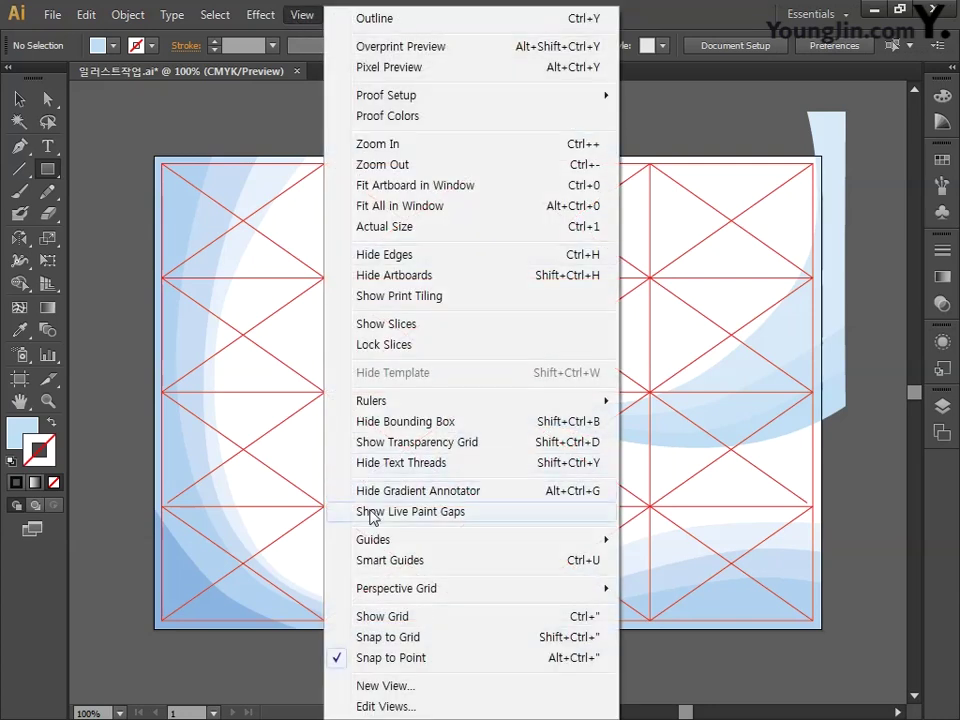
{"action": "left_click", "coordinate": [386, 561]}
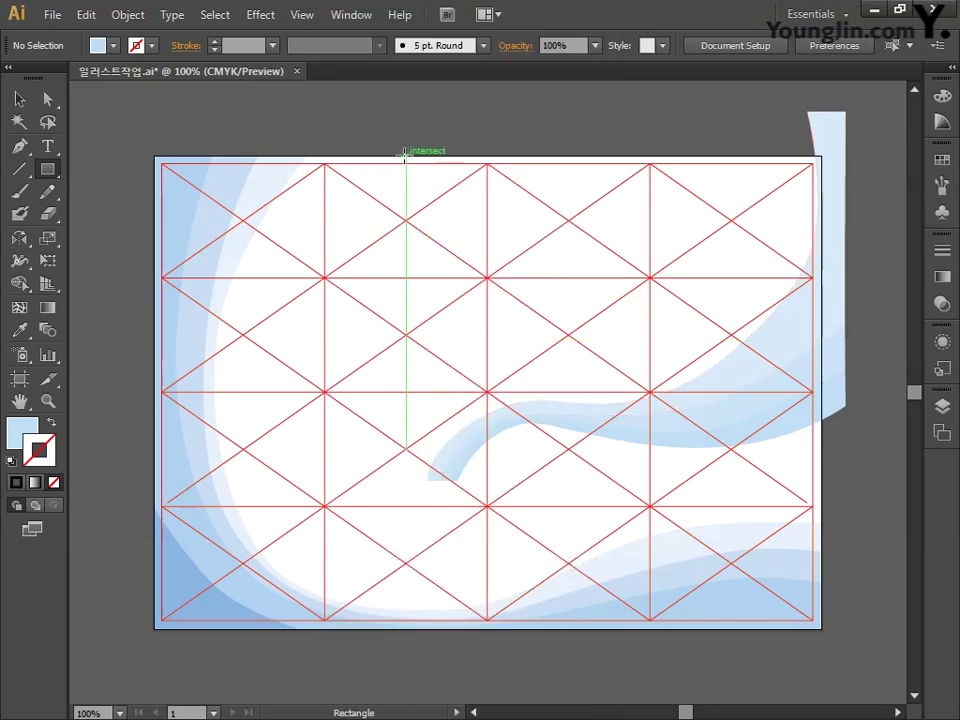
{"action": "left_click_drag", "start_coordinate": [405, 157], "coordinate": [820, 490]}
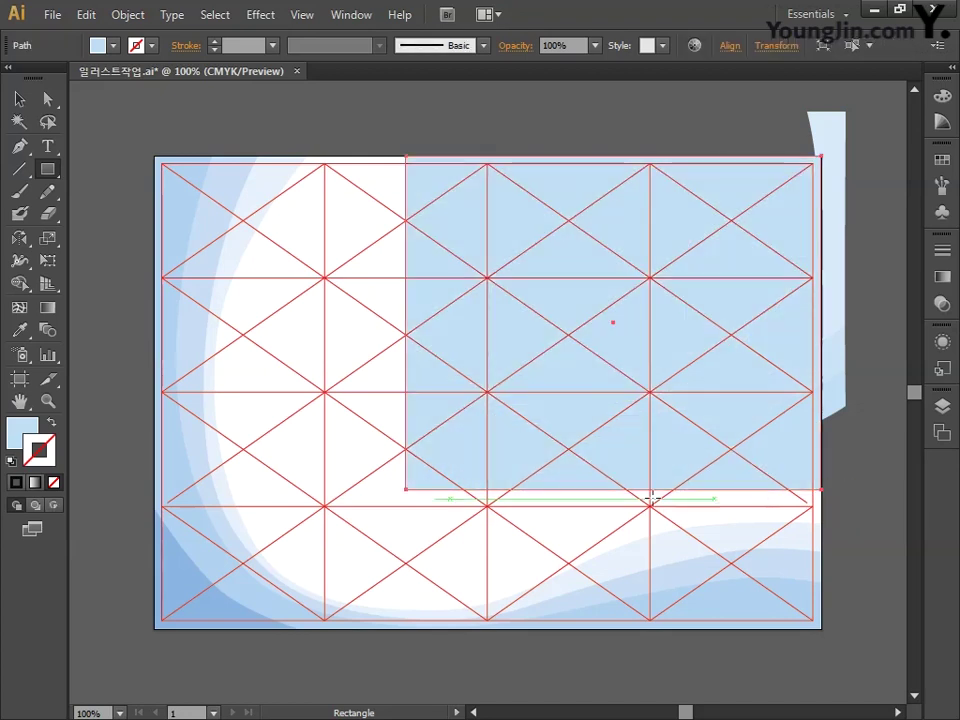
Remove the fill from the new rectangle over the ribbon and collapse the Color panel
{"action": "left_click", "coordinate": [22, 434]}
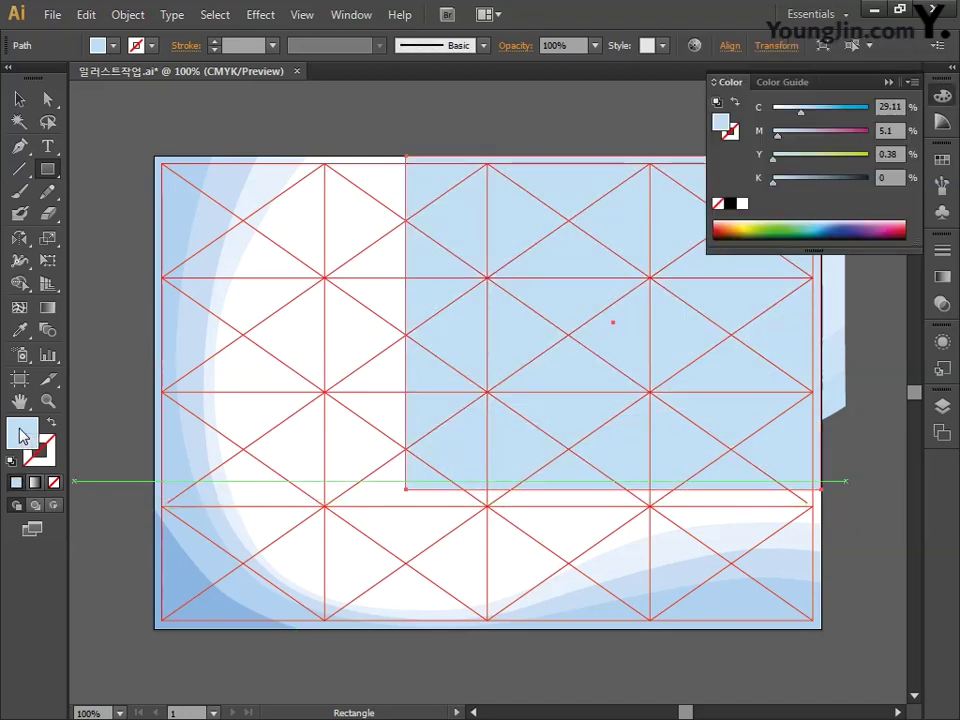
{"action": "left_click", "coordinate": [55, 483]}
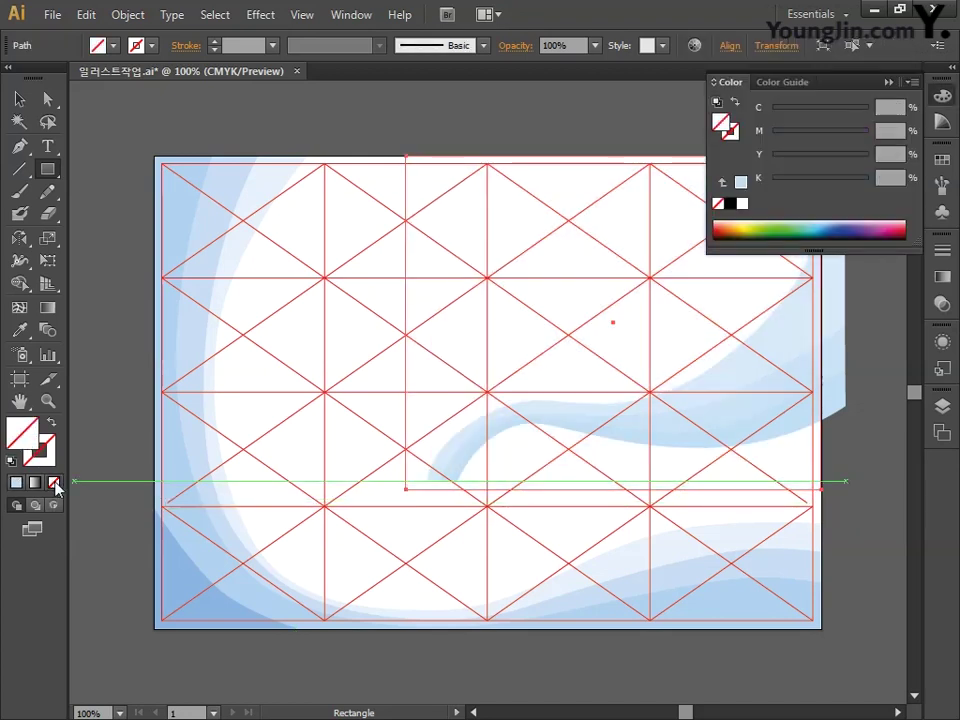
{"action": "left_click", "coordinate": [941, 96]}
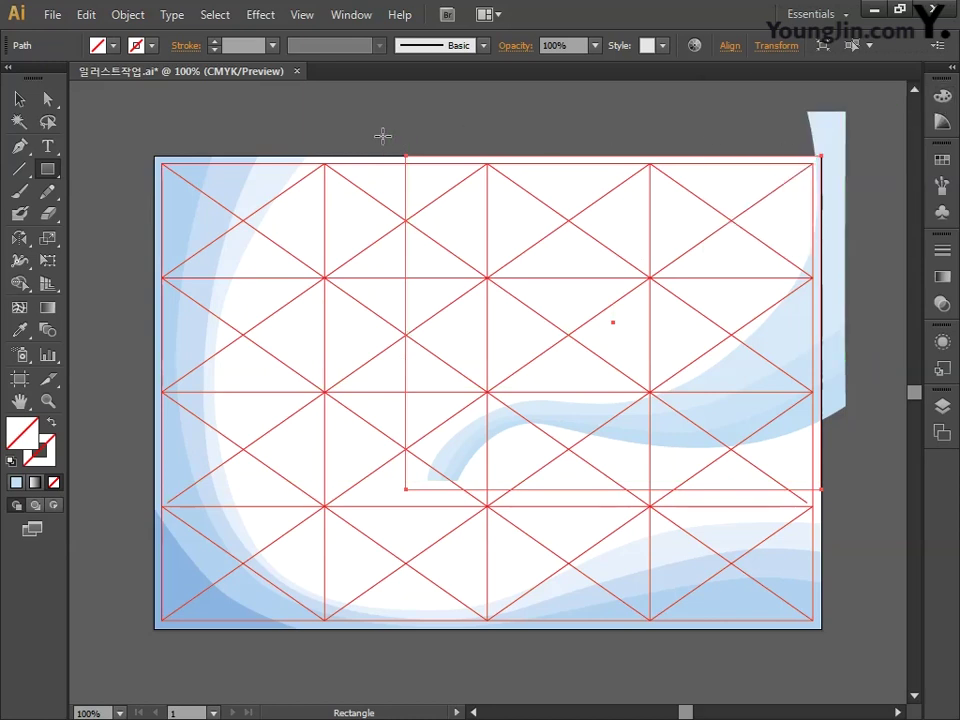
Select the ribbon group with the unfilled rectangle, crop them with Pathfinder's Crop, clear the selection, and close the Pathfinder panel
{"action": "left_click", "coordinate": [19, 99]}
{"action": "left_click", "coordinate": [540, 109]}
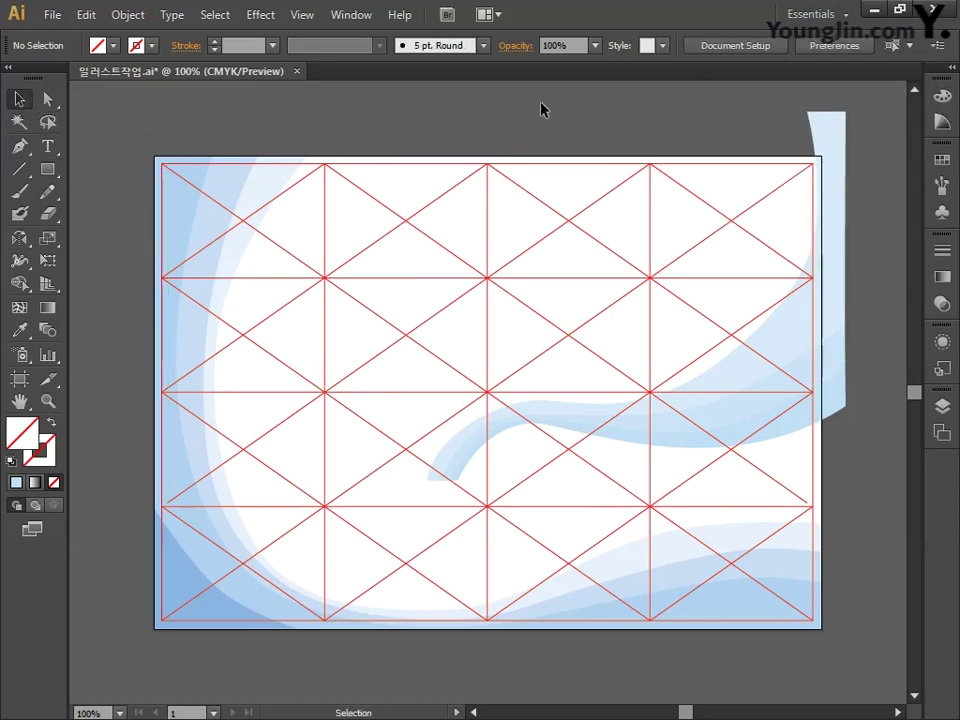
{"action": "left_click_drag", "start_coordinate": [609, 133], "coordinate": [864, 461]}
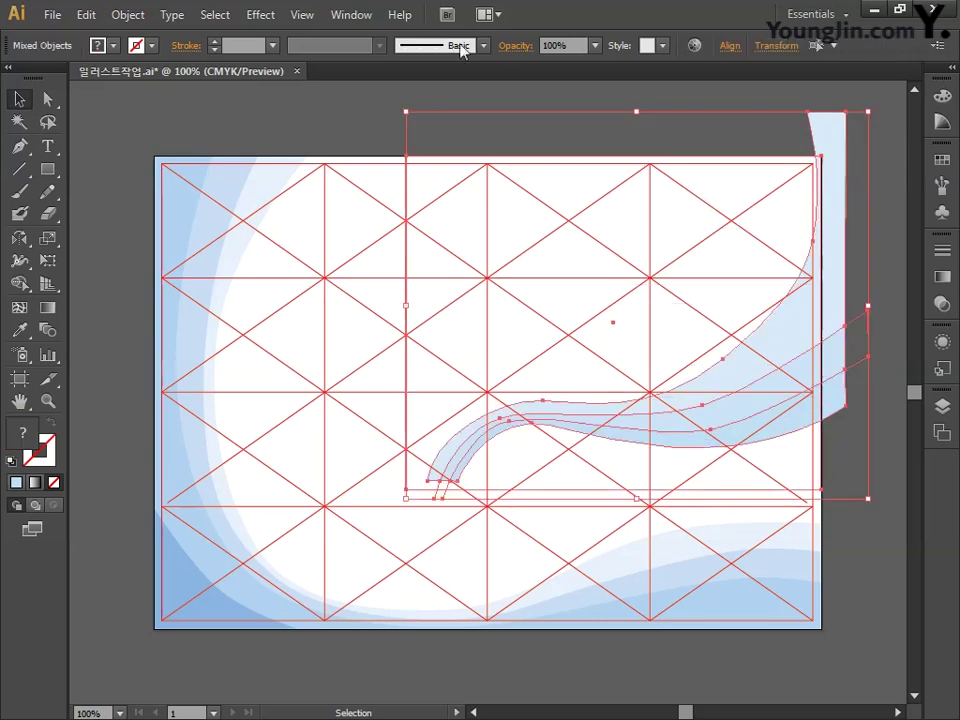
{"action": "left_click", "coordinate": [351, 14]}
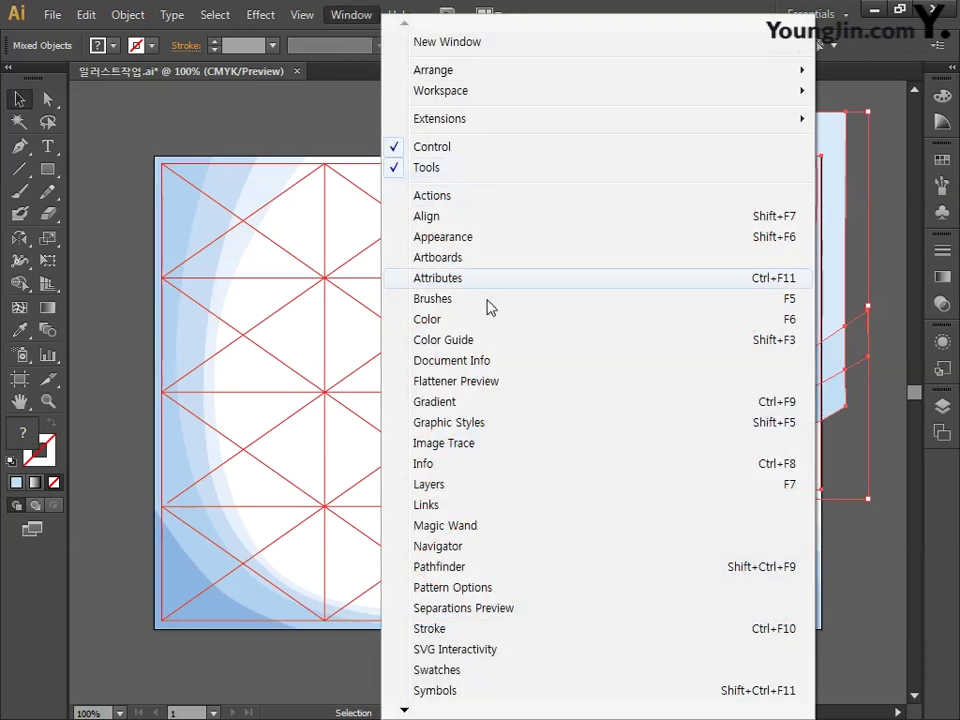
{"action": "left_click", "coordinate": [460, 567]}
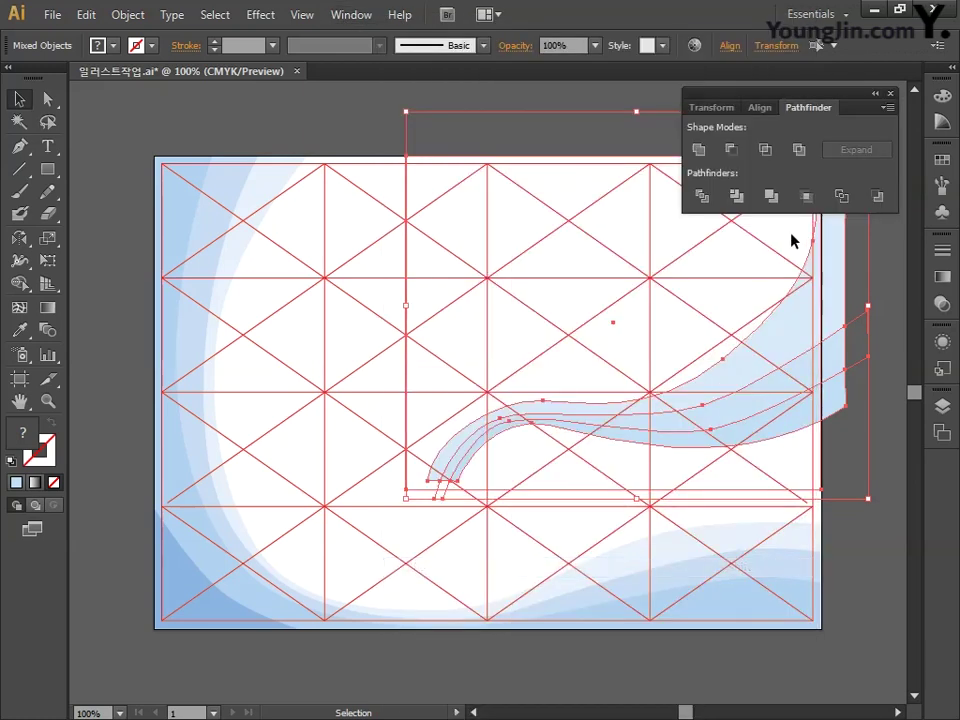
{"action": "left_click", "coordinate": [806, 197]}
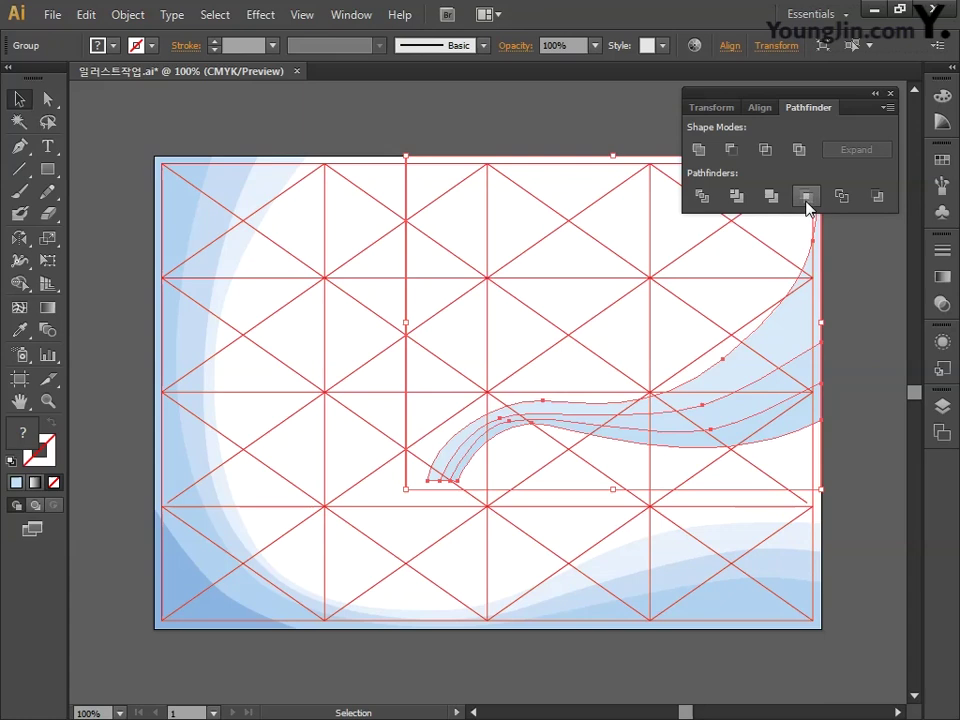
{"action": "left_click", "coordinate": [858, 294]}
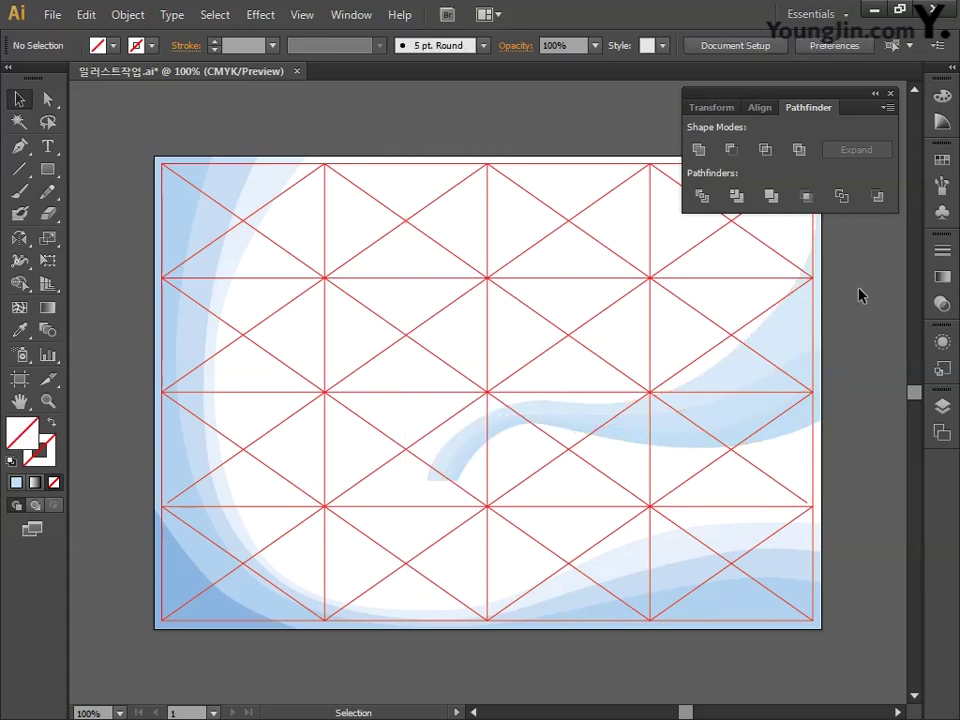
{"action": "left_click", "coordinate": [890, 93]}
Save the document with nothing selected
{"action": "left_click", "coordinate": [48, 104]}
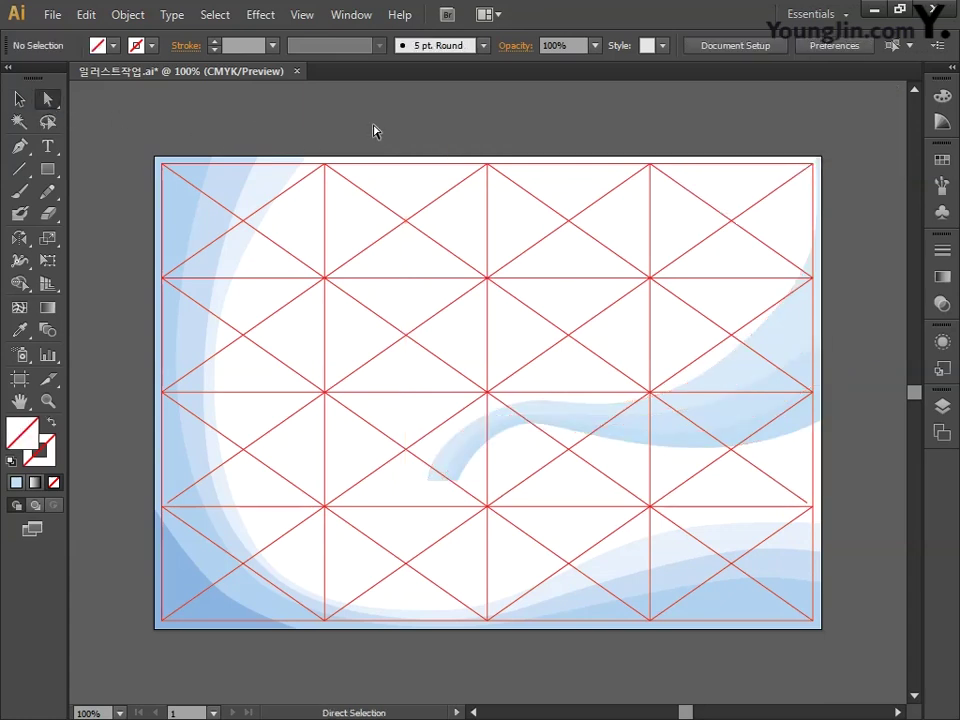
{"action": "left_click", "coordinate": [510, 270]}
{"action": "left_click", "coordinate": [52, 14]}
{"action": "left_click", "coordinate": [101, 167]}
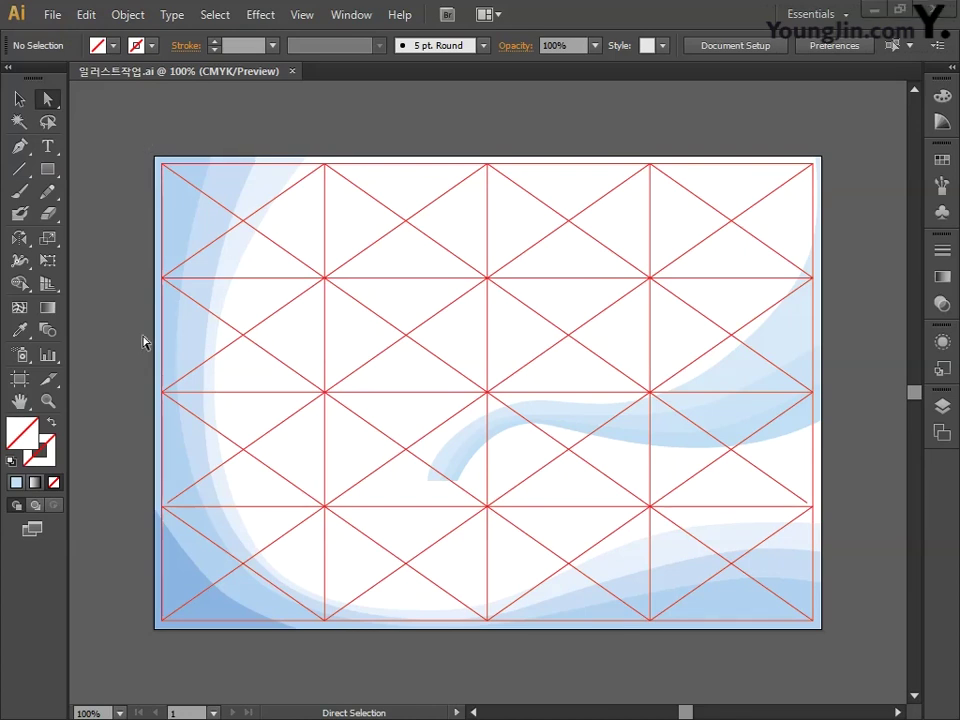
Turn on Overprint Preview over the empty canvas area beside the artboard
{"action": "key", "text": "v"}
{"action": "key", "text": "space"}
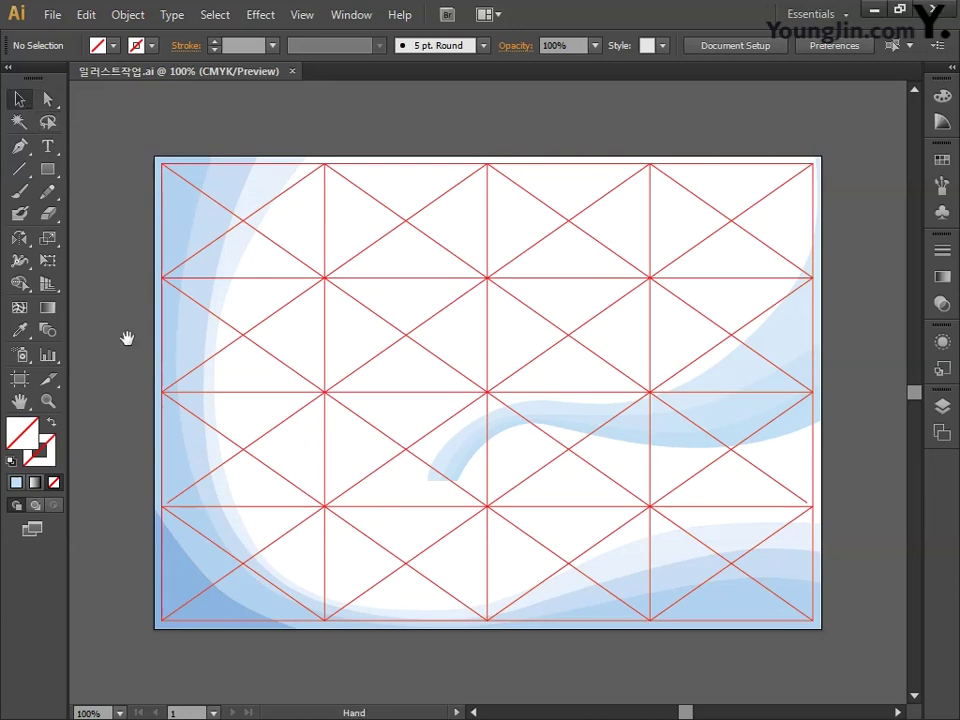
{"action": "left_click_drag", "start_coordinate": [124, 336], "coordinate": [700, 338]}
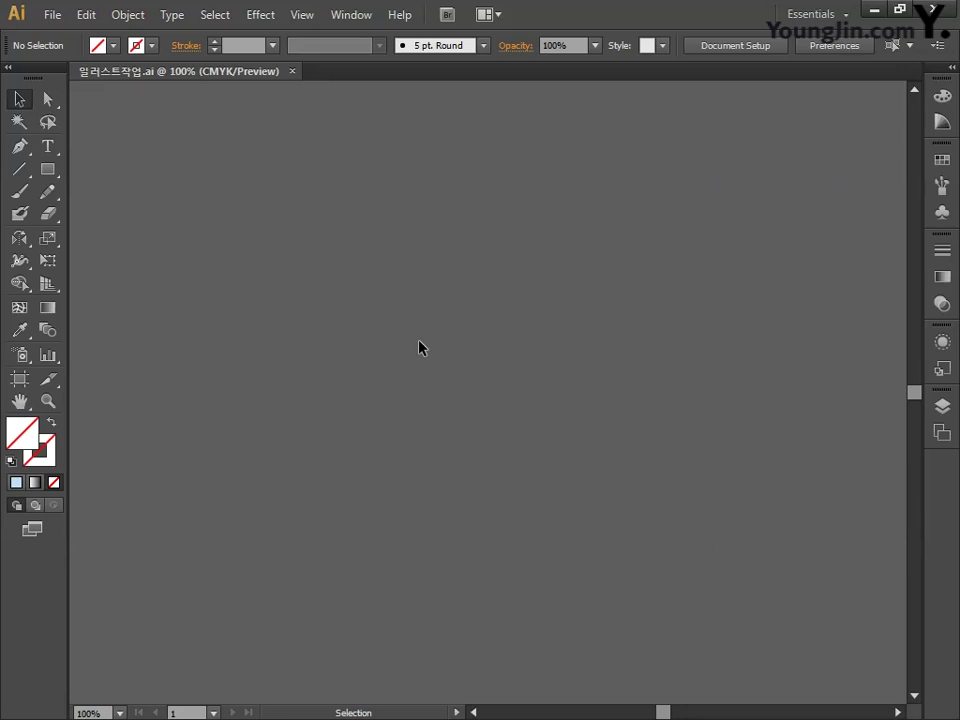
{"action": "left_click", "coordinate": [306, 16]}
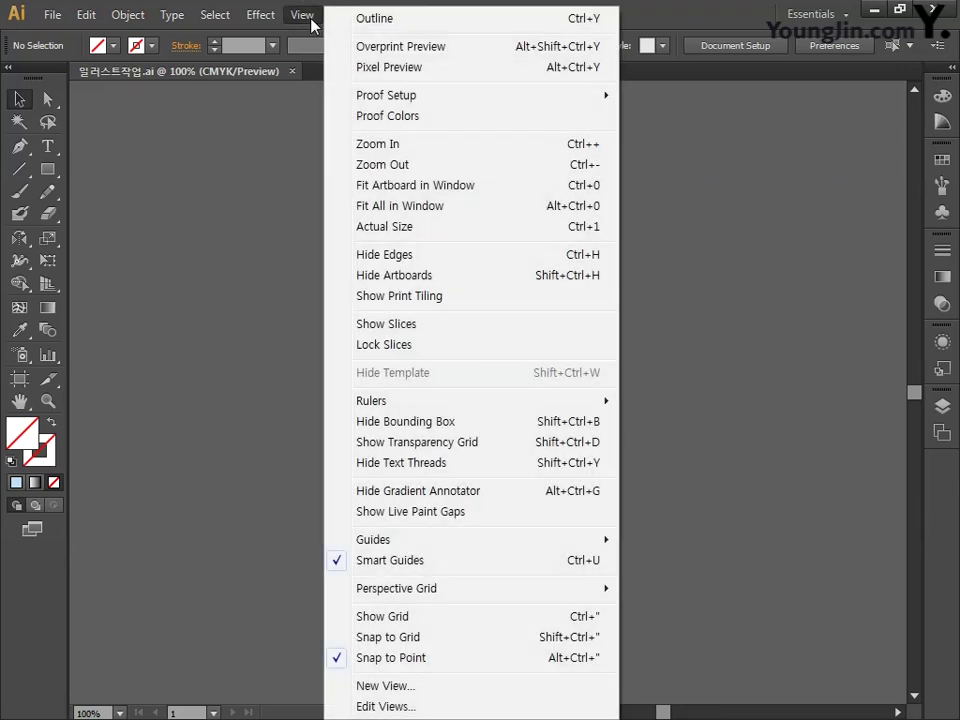
{"action": "left_click", "coordinate": [362, 50]}
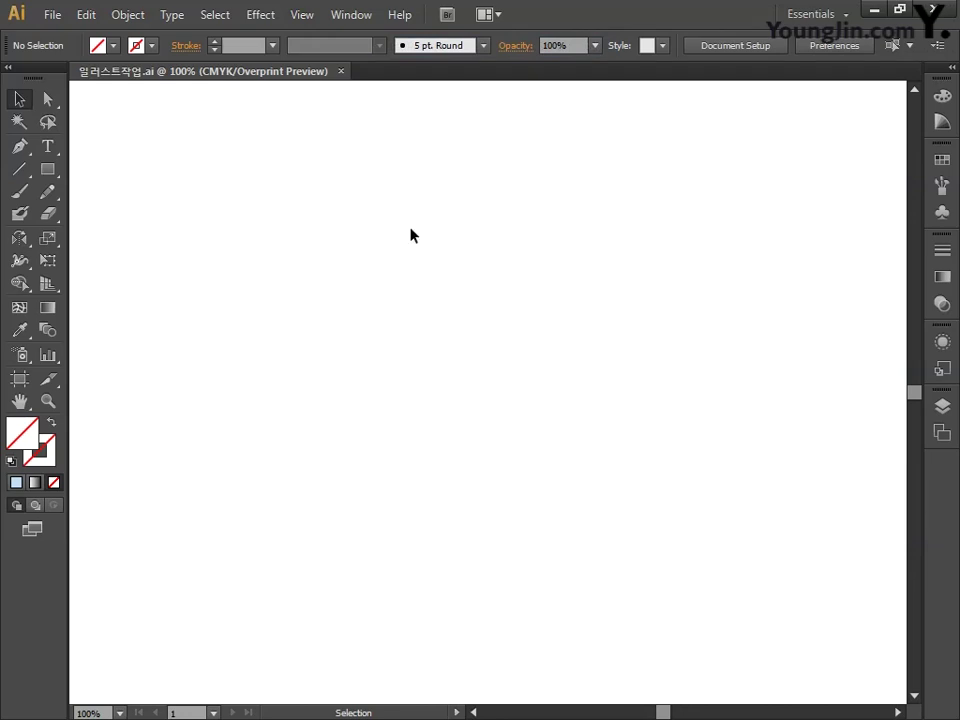
Show the rulers and place a horizontal and a vertical guide crossing at about X -205 mm, Y 87 mm
{"action": "left_click", "coordinate": [305, 18]}
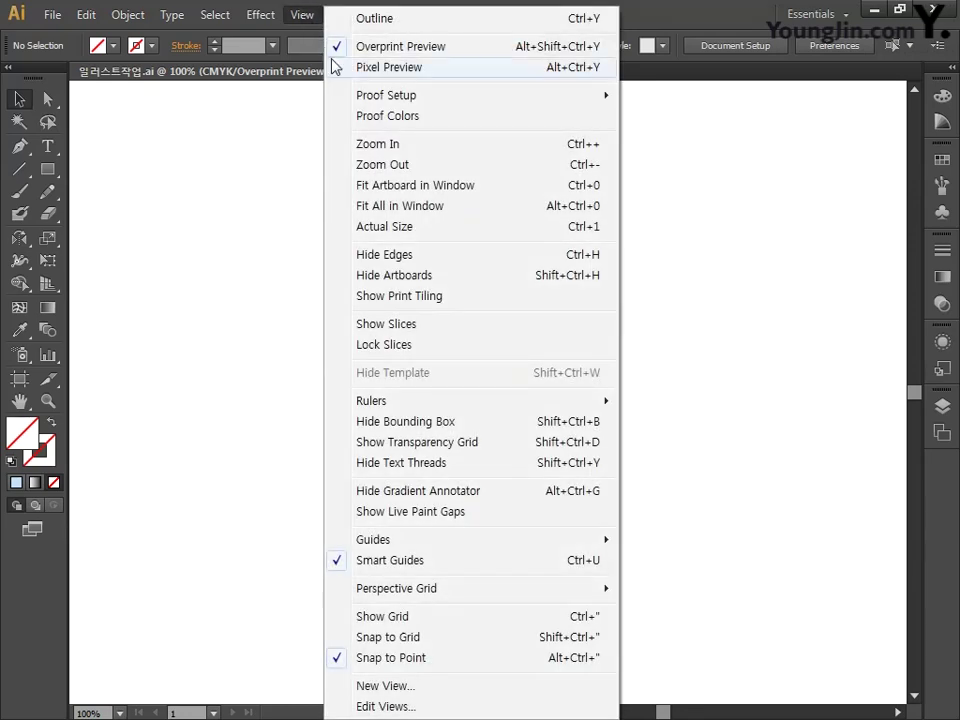
{"action": "mouse_move", "coordinate": [377, 403]}
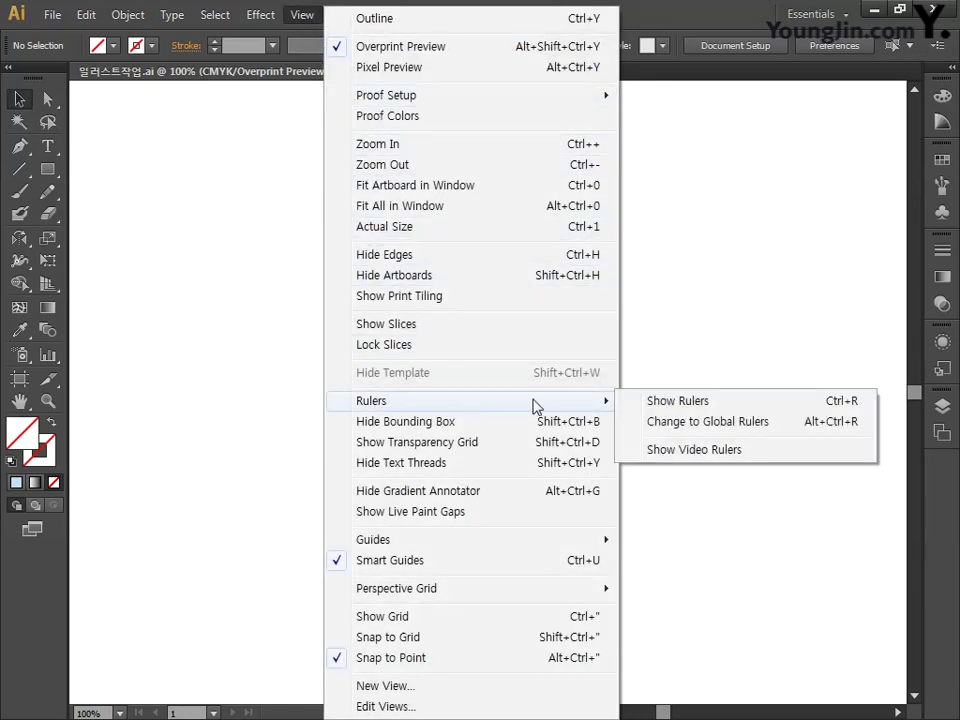
{"action": "left_click", "coordinate": [651, 404]}
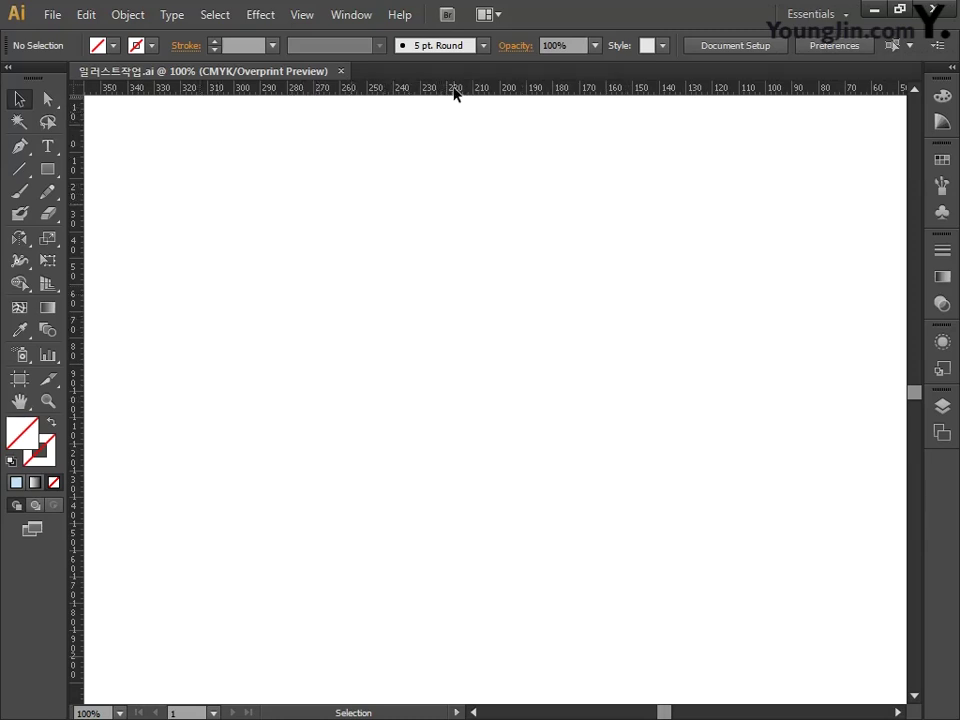
{"action": "left_click_drag", "start_coordinate": [454, 89], "coordinate": [456, 388]}
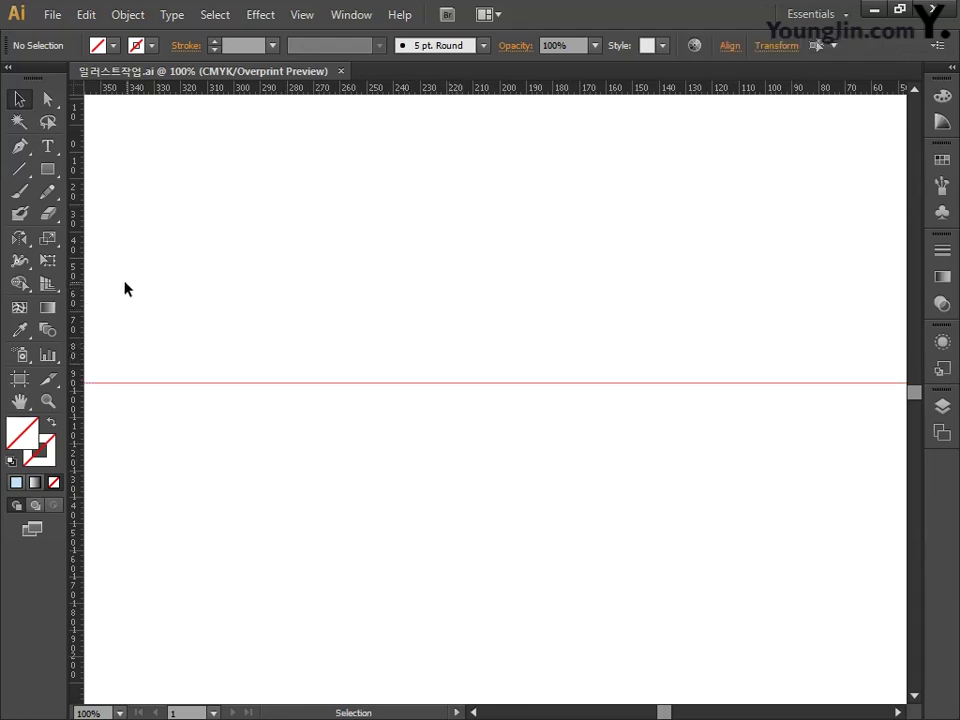
{"action": "left_click_drag", "start_coordinate": [75, 286], "coordinate": [486, 332]}
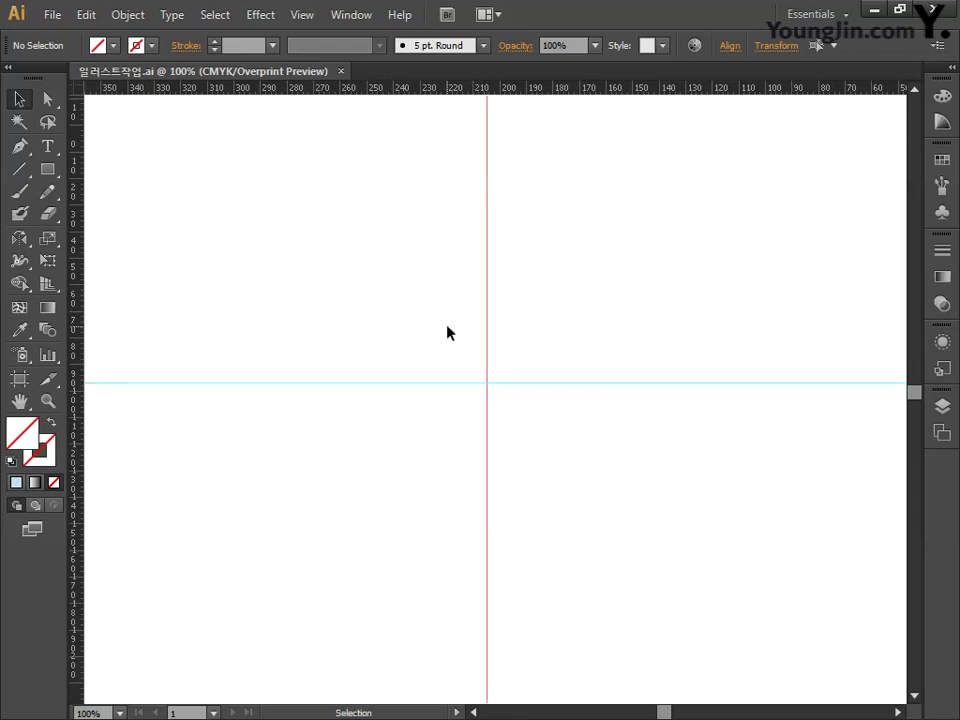
Draw a circle about 140 mm in diameter with the Ellipse tool, centred on the intersection of the guides
{"action": "left_click", "coordinate": [47, 169]}
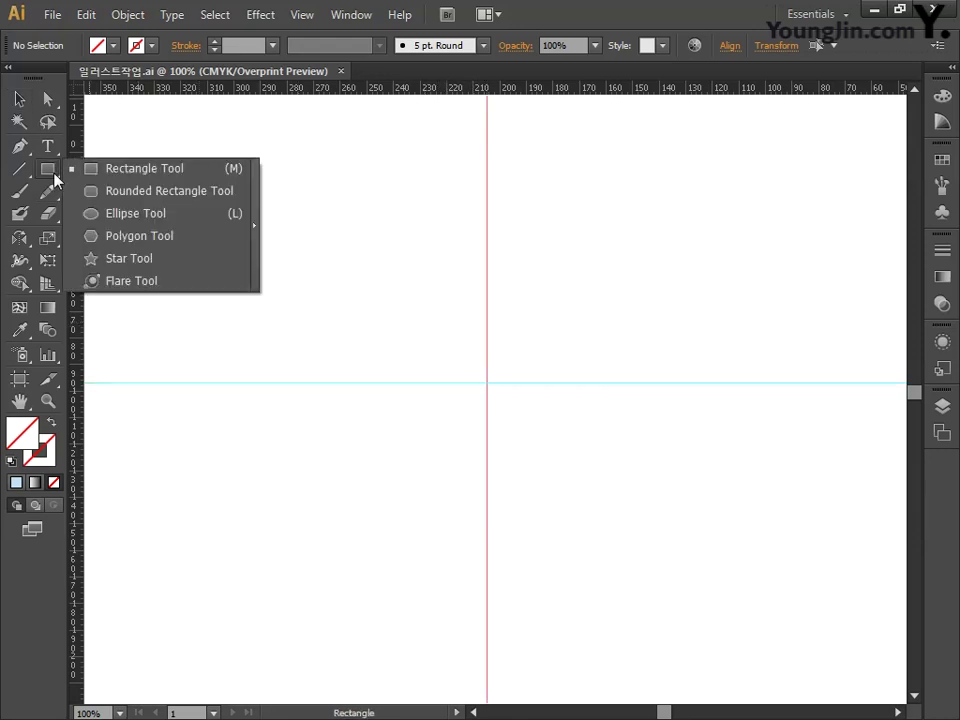
{"action": "left_click", "coordinate": [124, 213]}
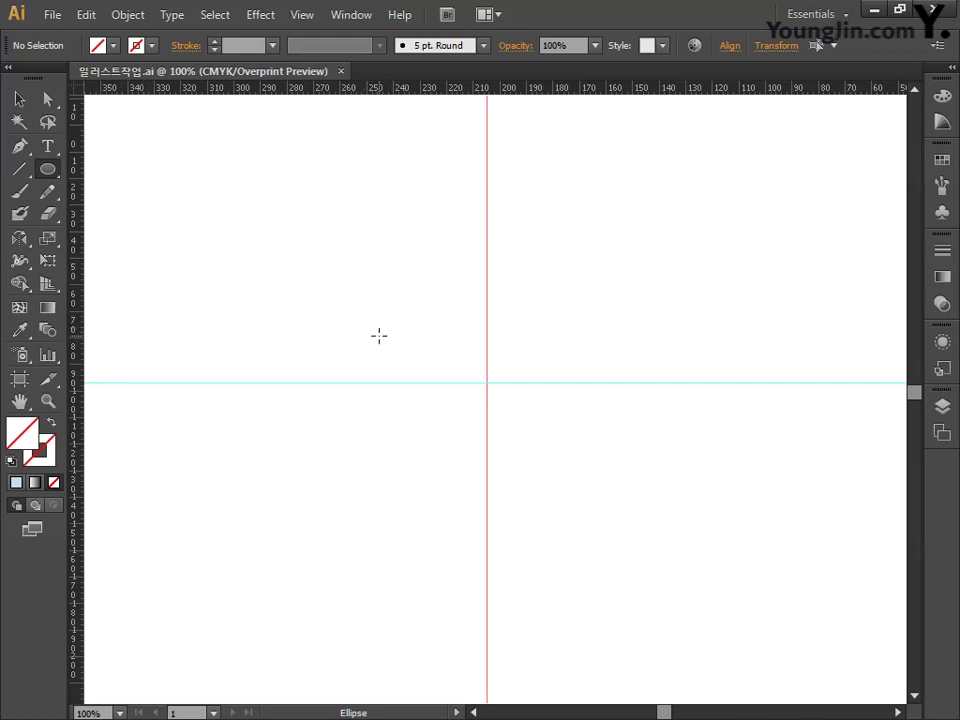
{"action": "left_click", "coordinate": [483, 383], "text": "alt"}
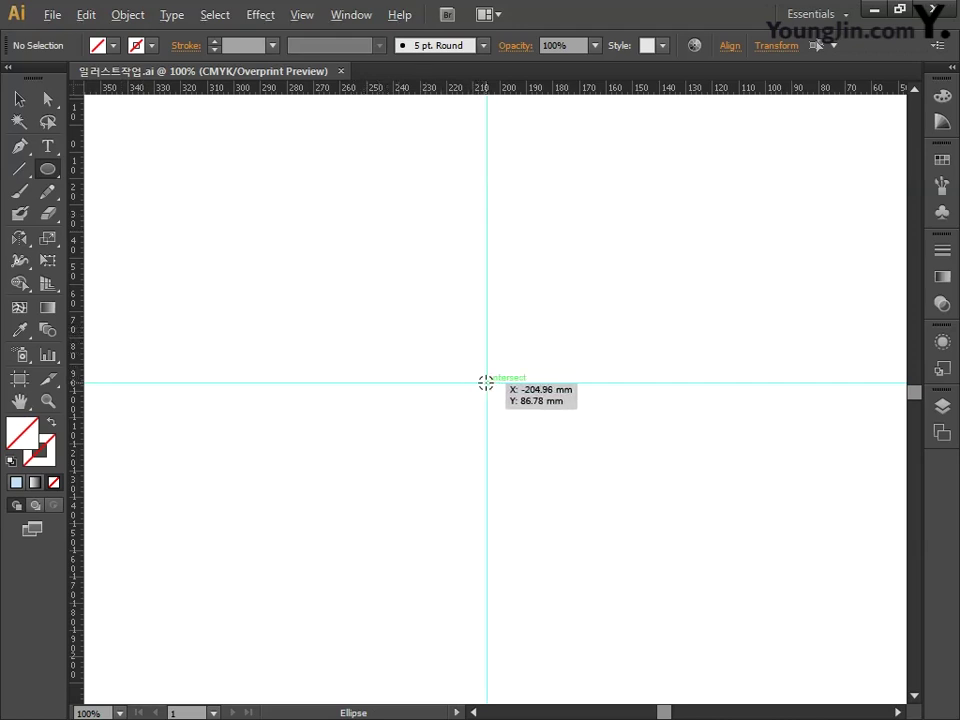
{"action": "left_click_drag", "start_coordinate": [486, 381], "coordinate": [672, 197]}
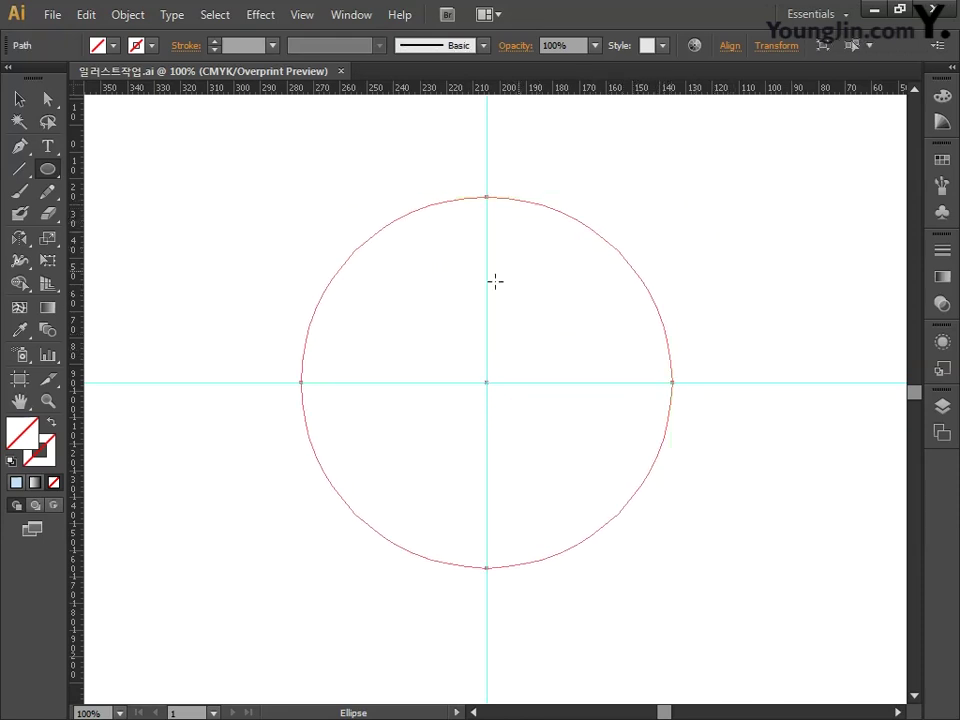
Fill the circle with a solid medium blue and leave nothing selected
{"action": "double_click", "coordinate": [22, 433]}
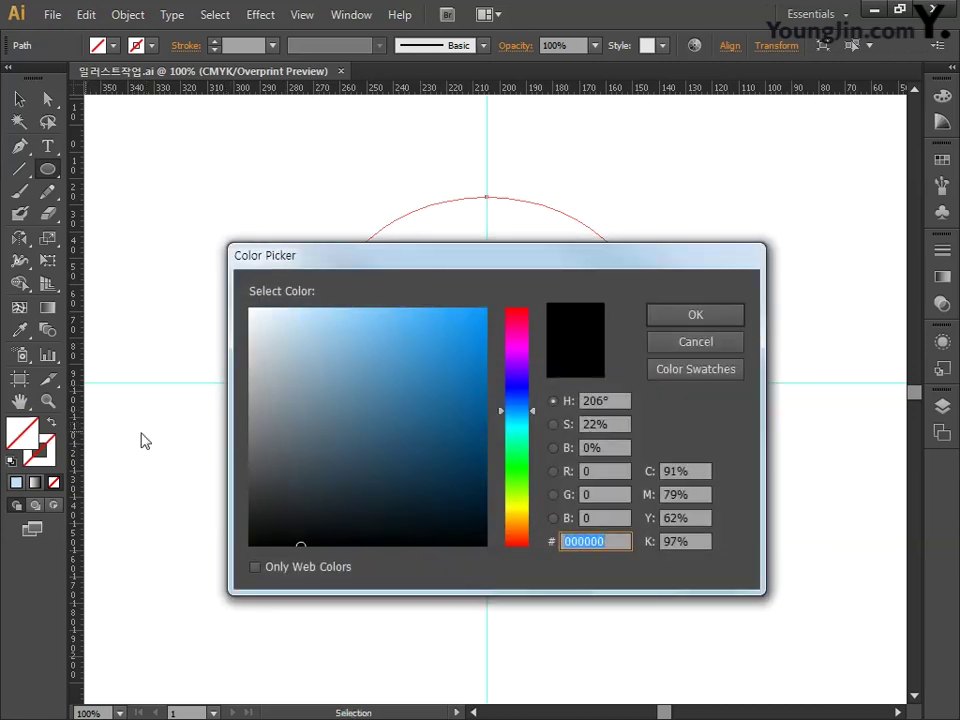
{"action": "left_click", "coordinate": [411, 393]}
{"action": "left_click", "coordinate": [429, 381]}
{"action": "left_click", "coordinate": [664, 316]}
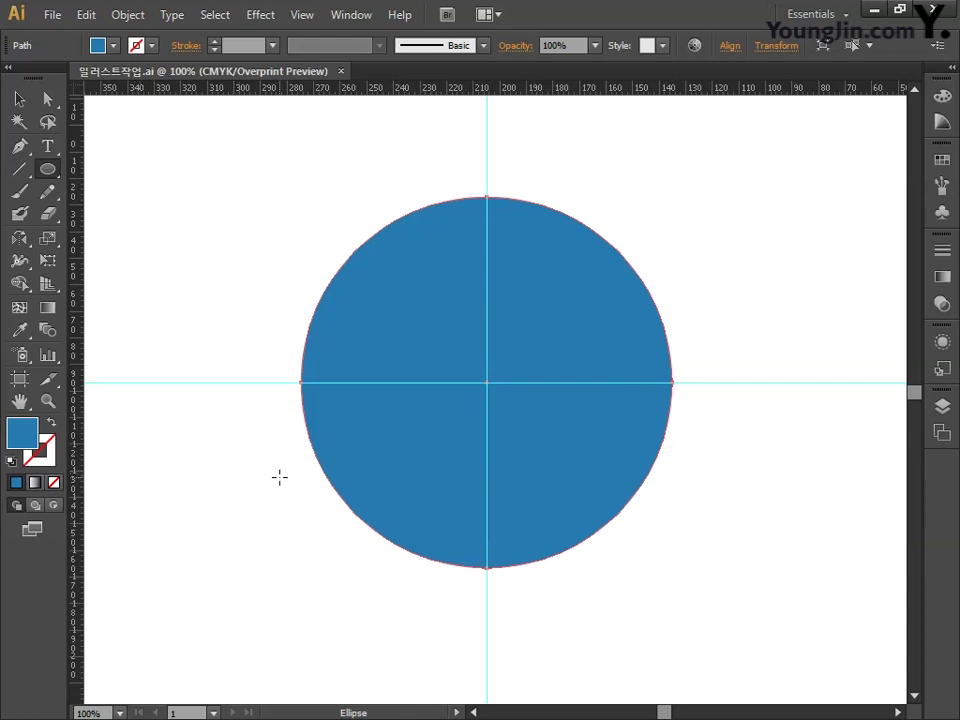
{"action": "left_click", "coordinate": [19, 99]}
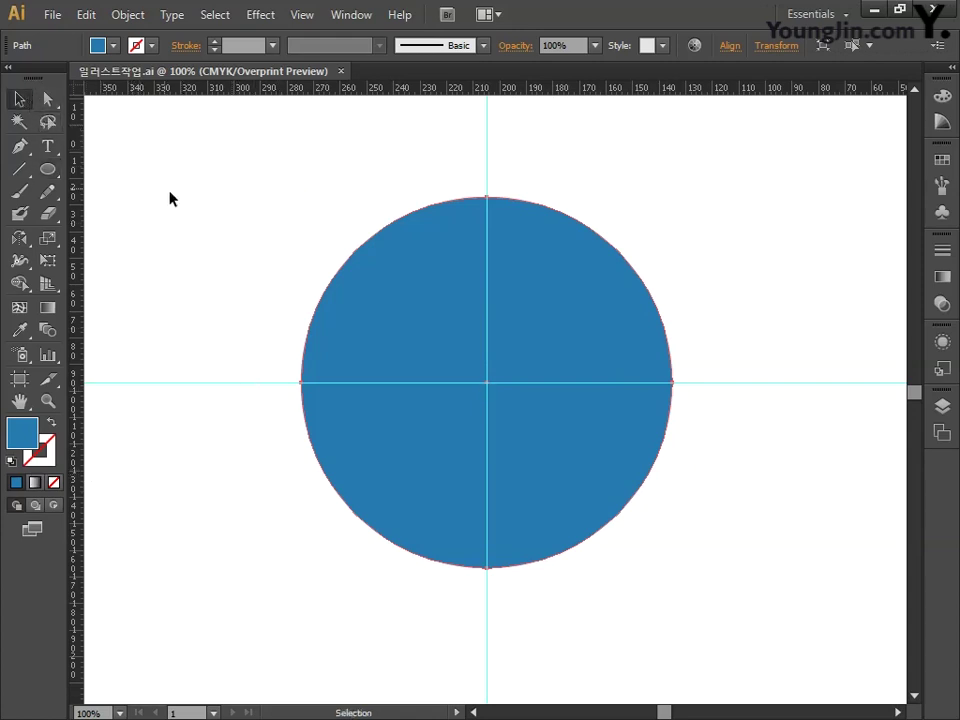
{"action": "left_click_drag", "start_coordinate": [272, 189], "coordinate": [716, 613]}
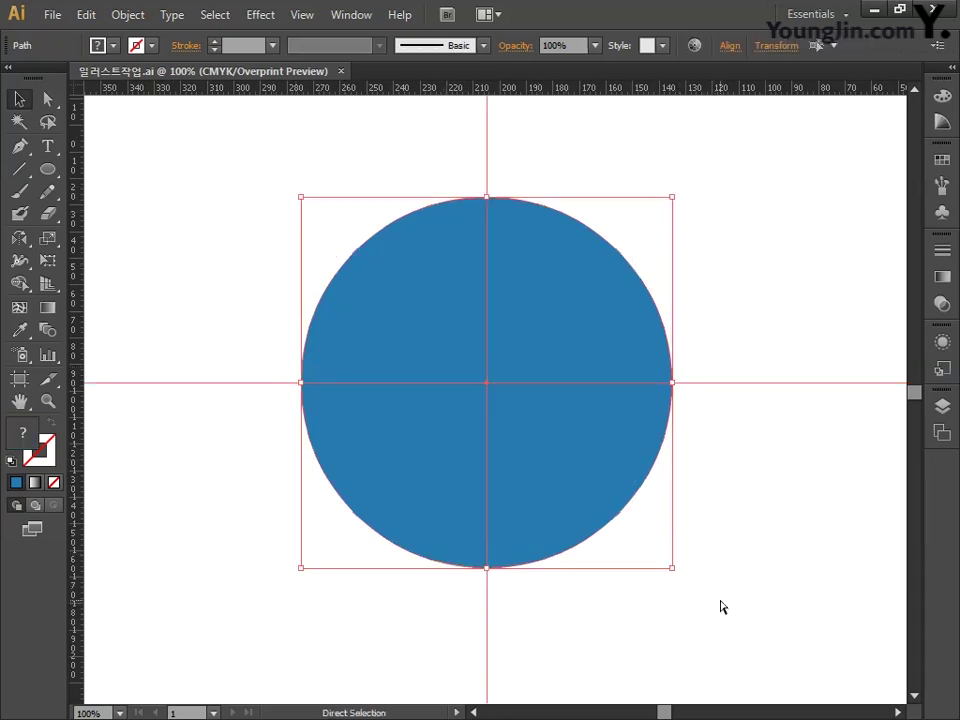
{"action": "key", "text": "ctrl+shift+a"}
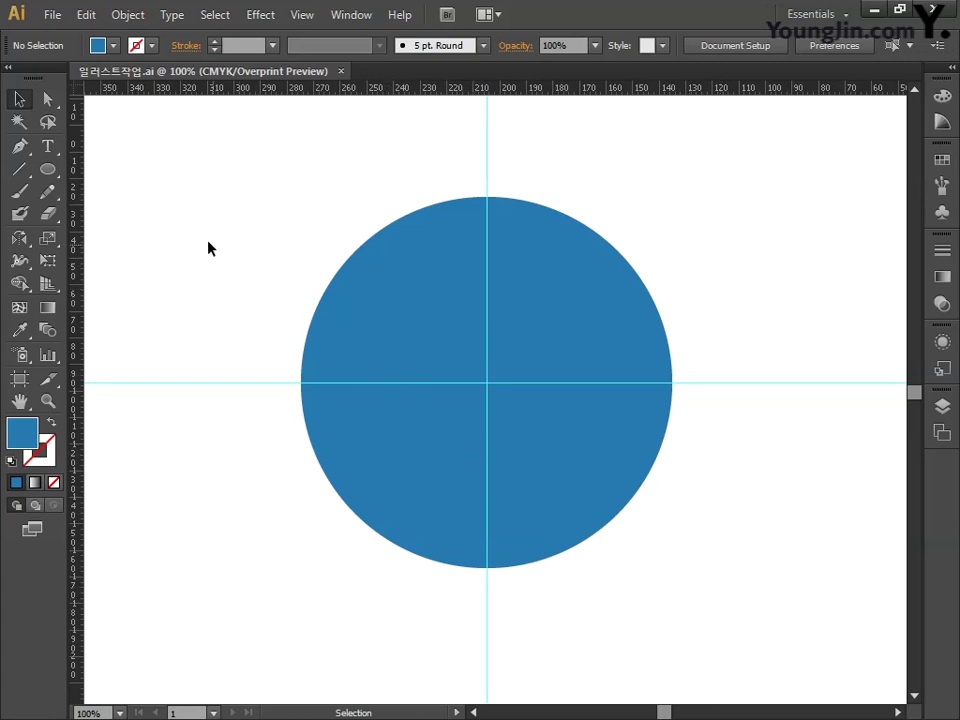
Set up the Pen tool with no fill and a near-black stroke of #010507, and collapse the Color panel
{"action": "left_click", "coordinate": [28, 150]}
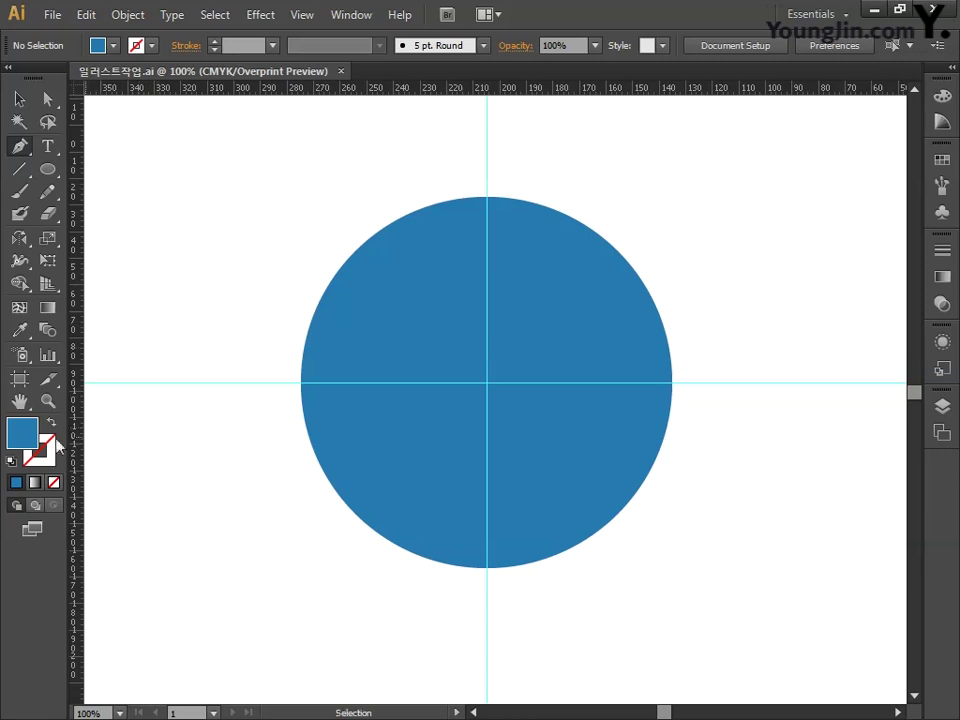
{"action": "left_click", "coordinate": [55, 483]}
{"action": "double_click", "coordinate": [22, 432]}
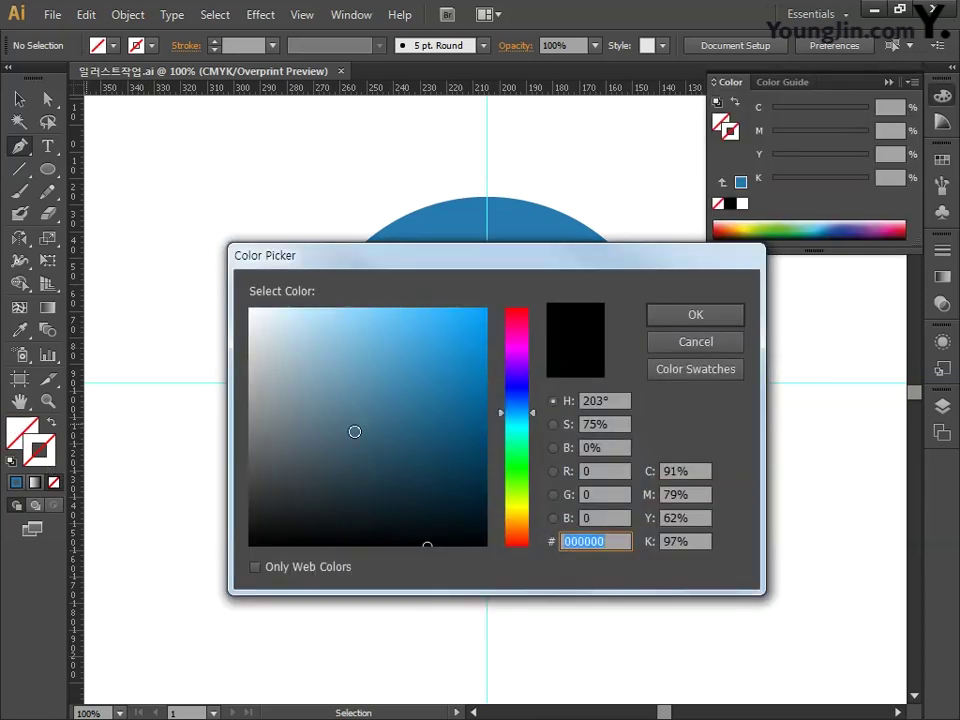
{"action": "left_click_drag", "start_coordinate": [422, 400], "coordinate": [456, 538]}
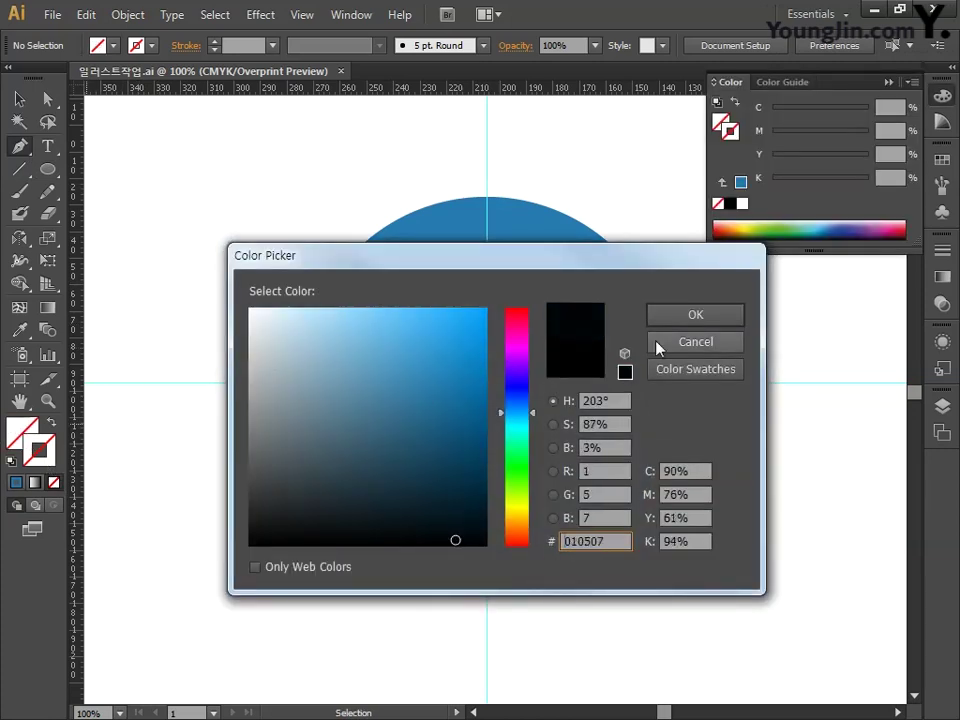
{"action": "left_click", "coordinate": [676, 316]}
{"action": "left_click", "coordinate": [942, 96]}
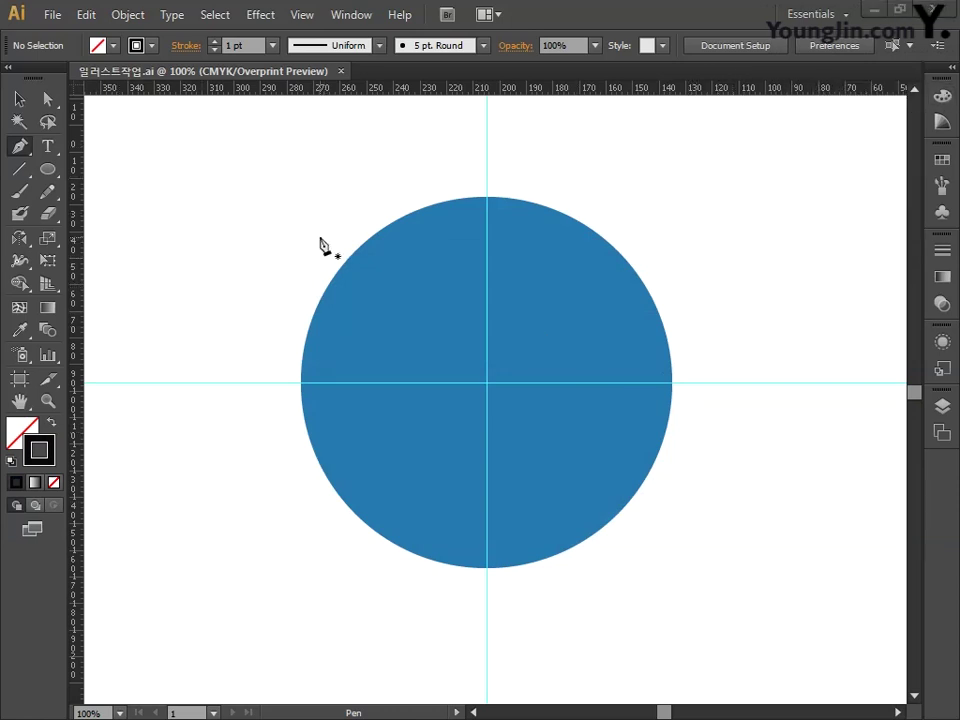
Draw a closed, angular landmass outline across the blue circle with straight Pen segments, extending past its upper-left, right and lower edges
{"action": "left_click", "coordinate": [343, 214]}
{"action": "left_click", "coordinate": [425, 243]}
{"action": "left_click", "coordinate": [391, 313]}
{"action": "left_click", "coordinate": [575, 289]}
{"action": "left_click", "coordinate": [695, 327]}
{"action": "left_click", "coordinate": [720, 328]}
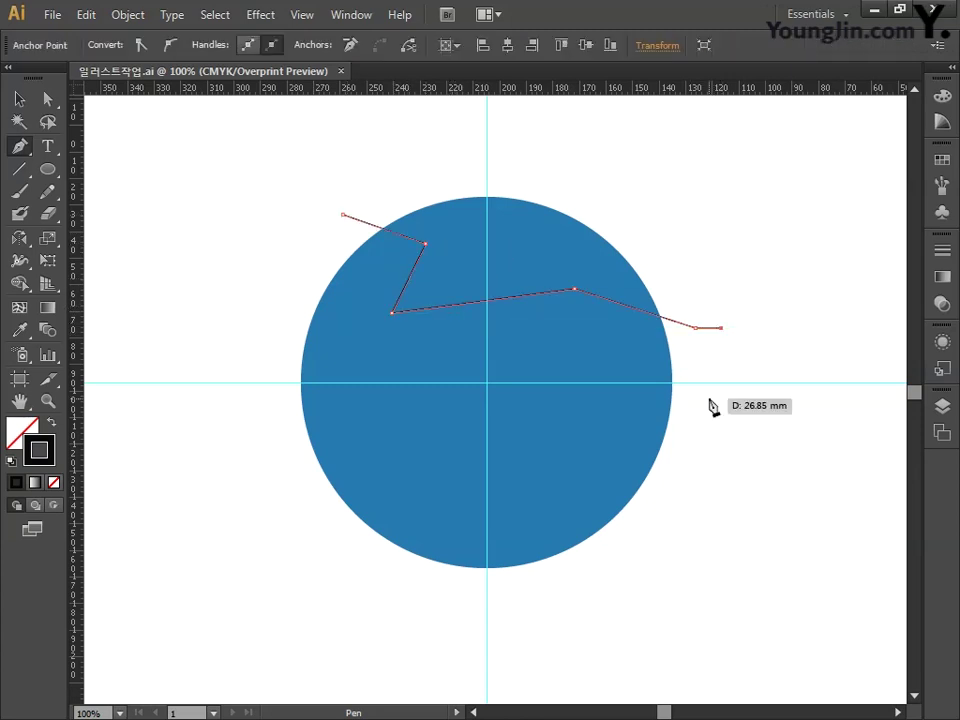
{"action": "left_click", "coordinate": [709, 397]}
{"action": "left_click", "coordinate": [552, 327]}
{"action": "left_click", "coordinate": [547, 399]}
{"action": "left_click", "coordinate": [449, 458]}
{"action": "left_click", "coordinate": [539, 494]}
{"action": "left_click", "coordinate": [525, 540]}
{"action": "left_click", "coordinate": [572, 588]}
{"action": "left_click", "coordinate": [377, 567]}
{"action": "left_click", "coordinate": [437, 538]}
{"action": "left_click", "coordinate": [381, 453]}
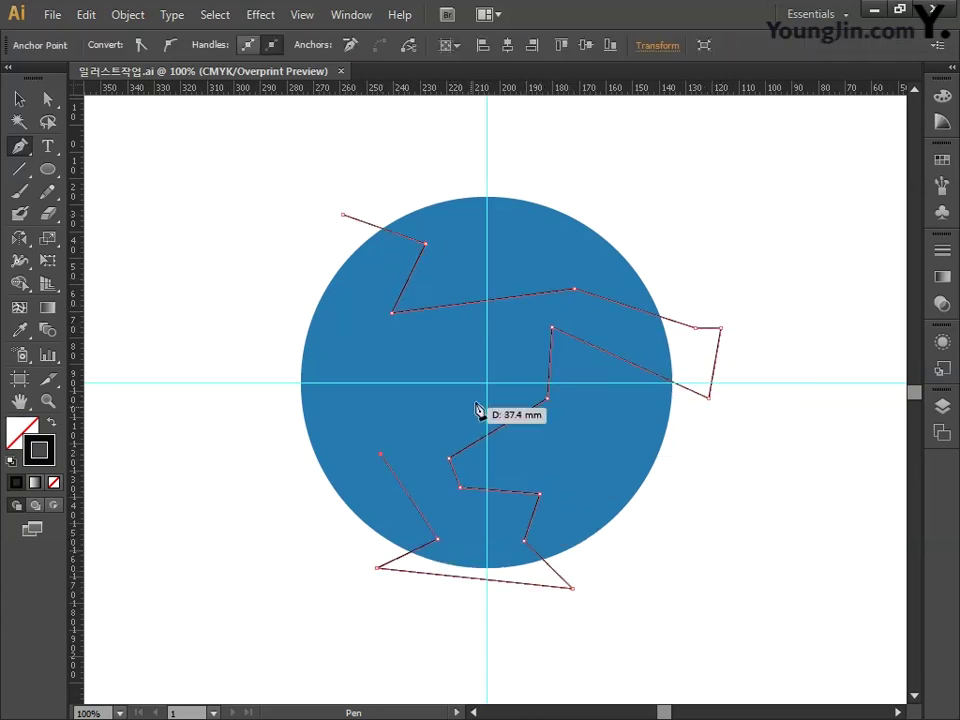
{"action": "left_click", "coordinate": [507, 323]}
{"action": "left_click", "coordinate": [350, 326]}
{"action": "left_click", "coordinate": [313, 238]}
{"action": "left_click", "coordinate": [343, 214]}
Convert the landmass outline's inner corner points to smooth curves, leaving the ends outside the circle angular
{"action": "left_click_drag", "start_coordinate": [425, 243], "coordinate": [442, 270]}
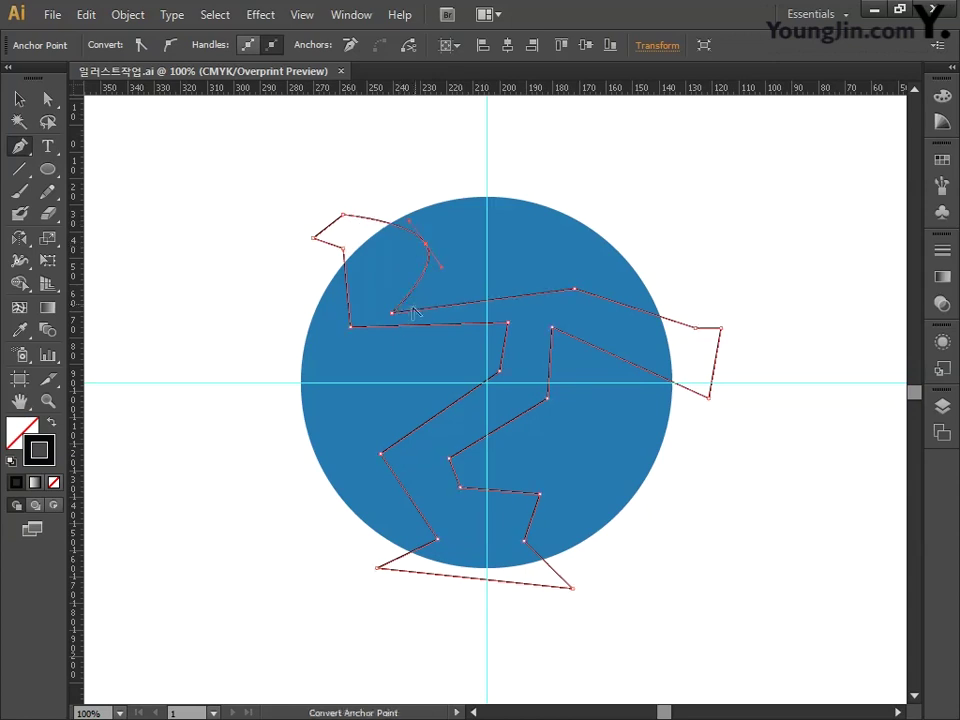
{"action": "left_click_drag", "start_coordinate": [391, 313], "coordinate": [414, 319]}
{"action": "left_click_drag", "start_coordinate": [575, 289], "coordinate": [609, 295]}
{"action": "left_click_drag", "start_coordinate": [695, 327], "coordinate": [705, 329]}
{"action": "left_click_drag", "start_coordinate": [552, 327], "coordinate": [484, 318]}
{"action": "mouse_move", "coordinate": [499, 371]}
{"action": "left_mouse_down"}
{"action": "mouse_move", "coordinate": [511, 356]}
{"action": "mouse_move", "coordinate": [504, 349]}
{"action": "left_mouse_up"}
{"action": "left_click_drag", "start_coordinate": [381, 453], "coordinate": [396, 405]}
{"action": "left_click_drag", "start_coordinate": [437, 538], "coordinate": [435, 512]}
{"action": "left_click_drag", "start_coordinate": [449, 458], "coordinate": [442, 480]}
{"action": "left_click_drag", "start_coordinate": [460, 487], "coordinate": [472, 497]}
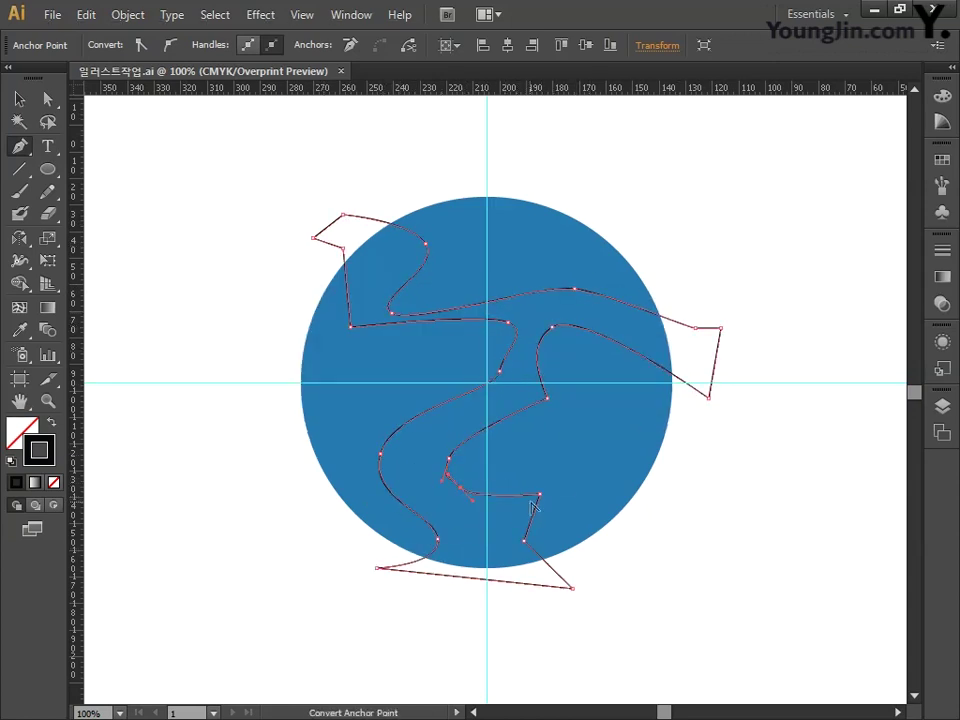
{"action": "left_click_drag", "start_coordinate": [539, 494], "coordinate": [562, 513]}
{"action": "left_click_drag", "start_coordinate": [525, 540], "coordinate": [527, 562]}
{"action": "left_click_drag", "start_coordinate": [547, 398], "coordinate": [536, 421]}
{"action": "left_click_drag", "start_coordinate": [350, 326], "coordinate": [331, 314]}
Shift the landmass outline's upper-left tip and bend points up and outward, and raise the crest of its upper edge
{"action": "left_click_drag", "start_coordinate": [343, 248], "coordinate": [334, 214]}
{"action": "left_click_drag", "start_coordinate": [425, 243], "coordinate": [416, 234]}
{"action": "left_click_drag", "start_coordinate": [392, 315], "coordinate": [388, 306]}
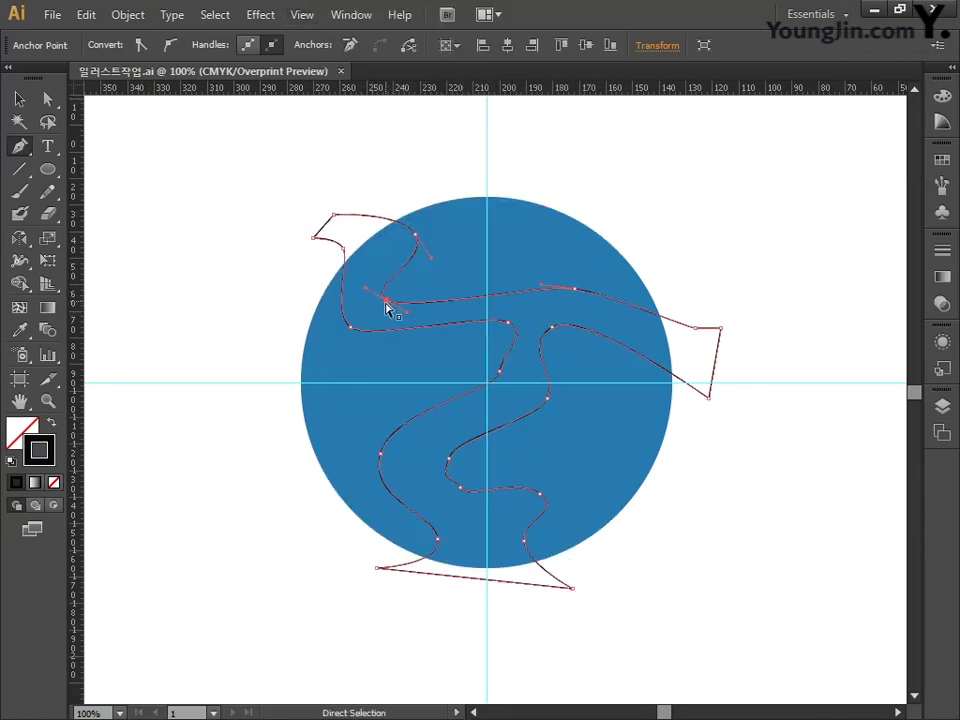
{"action": "left_click_drag", "start_coordinate": [415, 234], "coordinate": [422, 232]}
{"action": "left_click", "coordinate": [351, 327]}
{"action": "left_click_drag", "start_coordinate": [574, 288], "coordinate": [556, 271]}
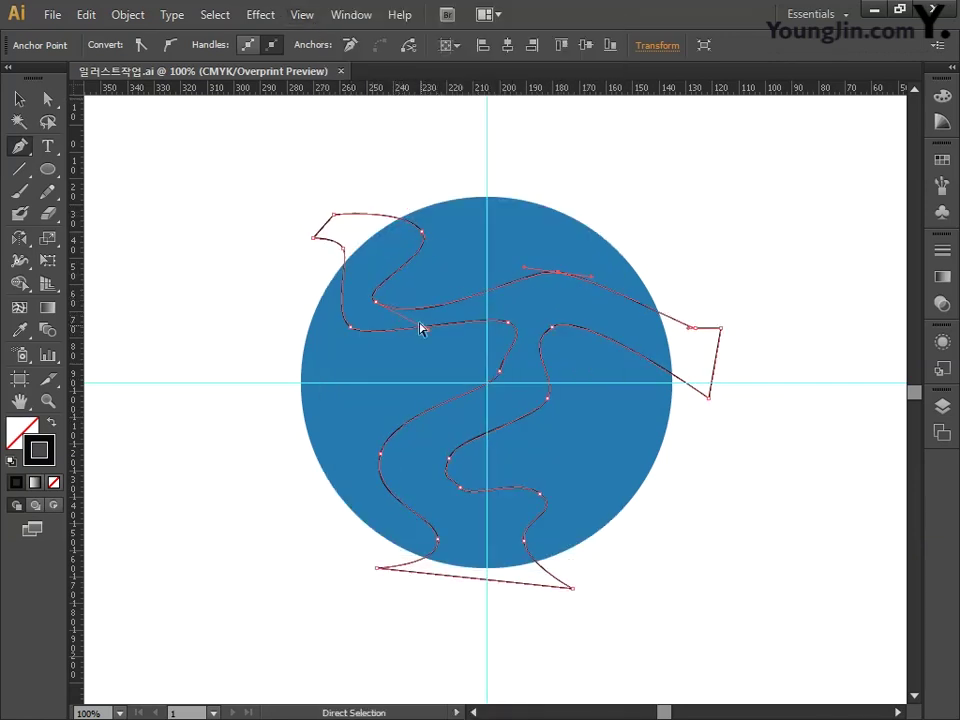
Narrow the outline's upper-left arm into an even curved band by moving its end, inner bend and lower bend points and adjusting the lower bend's handles
{"action": "left_click_drag", "start_coordinate": [343, 248], "coordinate": [380, 252]}
{"action": "left_click_drag", "start_coordinate": [313, 238], "coordinate": [315, 260]}
{"action": "left_click_drag", "start_coordinate": [334, 214], "coordinate": [327, 226]}
{"action": "left_click_drag", "start_coordinate": [350, 327], "coordinate": [344, 346]}
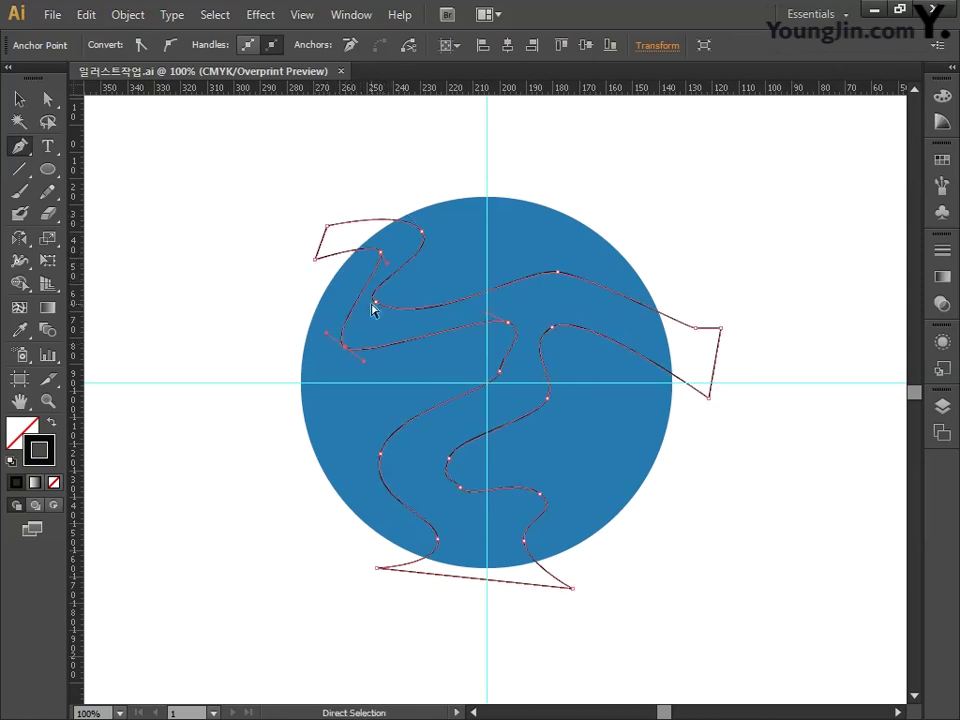
{"action": "left_click_drag", "start_coordinate": [376, 303], "coordinate": [380, 314]}
{"action": "left_click_drag", "start_coordinate": [326, 331], "coordinate": [317, 311]}
{"action": "left_click_drag", "start_coordinate": [356, 366], "coordinate": [369, 376]}
{"action": "left_click_drag", "start_coordinate": [508, 322], "coordinate": [516, 317]}
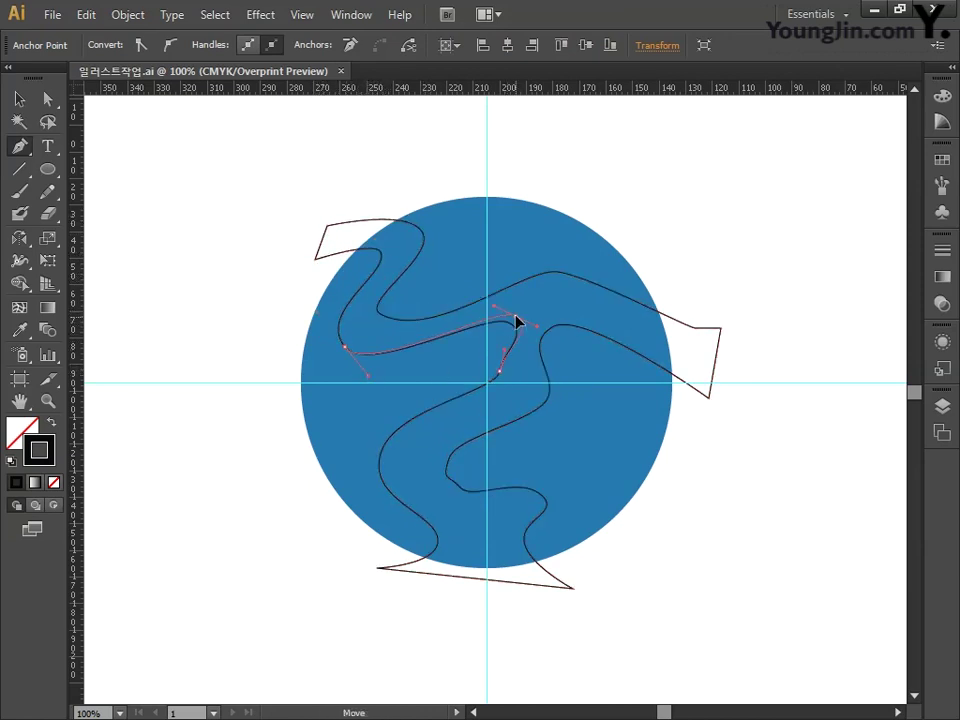
Raise and broaden the right arm's upper edge, and lift its outer corner into a curved end beyond the circle
{"action": "left_click_drag", "start_coordinate": [556, 271], "coordinate": [549, 258]}
{"action": "left_click_drag", "start_coordinate": [489, 254], "coordinate": [468, 253]}
{"action": "left_click", "coordinate": [426, 338]}
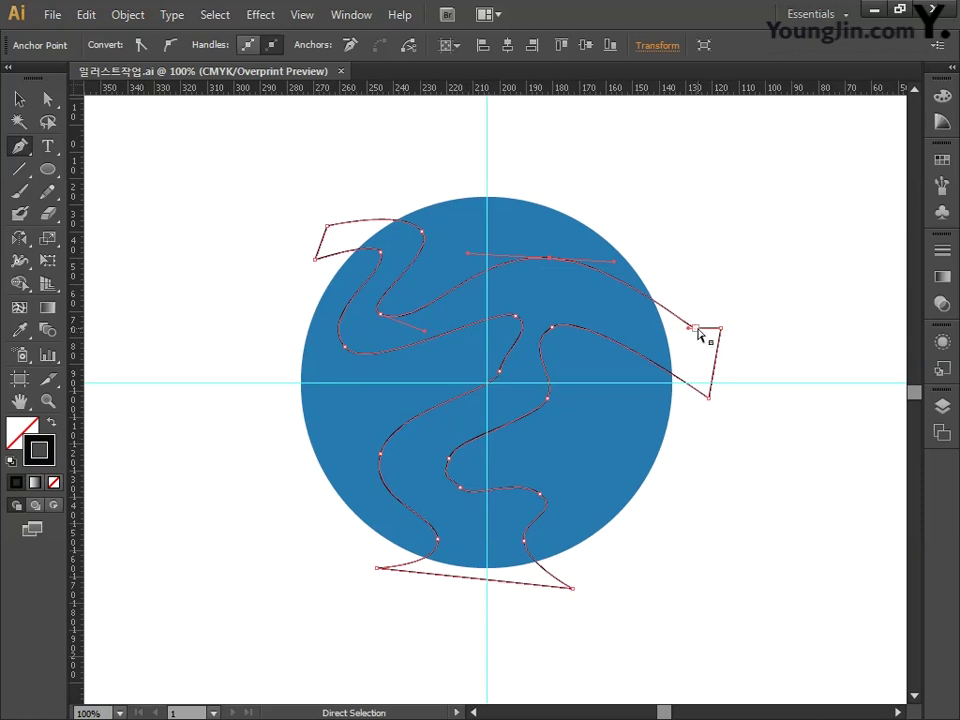
{"action": "left_click_drag", "start_coordinate": [695, 329], "coordinate": [697, 303]}
{"action": "left_click_drag", "start_coordinate": [691, 303], "coordinate": [673, 353]}
{"action": "left_click_drag", "start_coordinate": [613, 263], "coordinate": [625, 267]}
Add an anchor point to the right arm's lower edge near the circle's rim, and raise the arm's lower edge and the central bend
{"action": "left_click", "coordinate": [661, 365]}
{"action": "left_click_drag", "start_coordinate": [661, 365], "coordinate": [674, 364]}
{"action": "left_click_drag", "start_coordinate": [552, 327], "coordinate": [562, 294]}
{"action": "left_click_drag", "start_coordinate": [674, 364], "coordinate": [685, 359]}
{"action": "left_click_drag", "start_coordinate": [547, 398], "coordinate": [545, 373]}
{"action": "left_click_drag", "start_coordinate": [536, 390], "coordinate": [510, 325]}
{"action": "left_click_drag", "start_coordinate": [497, 369], "coordinate": [528, 360]}
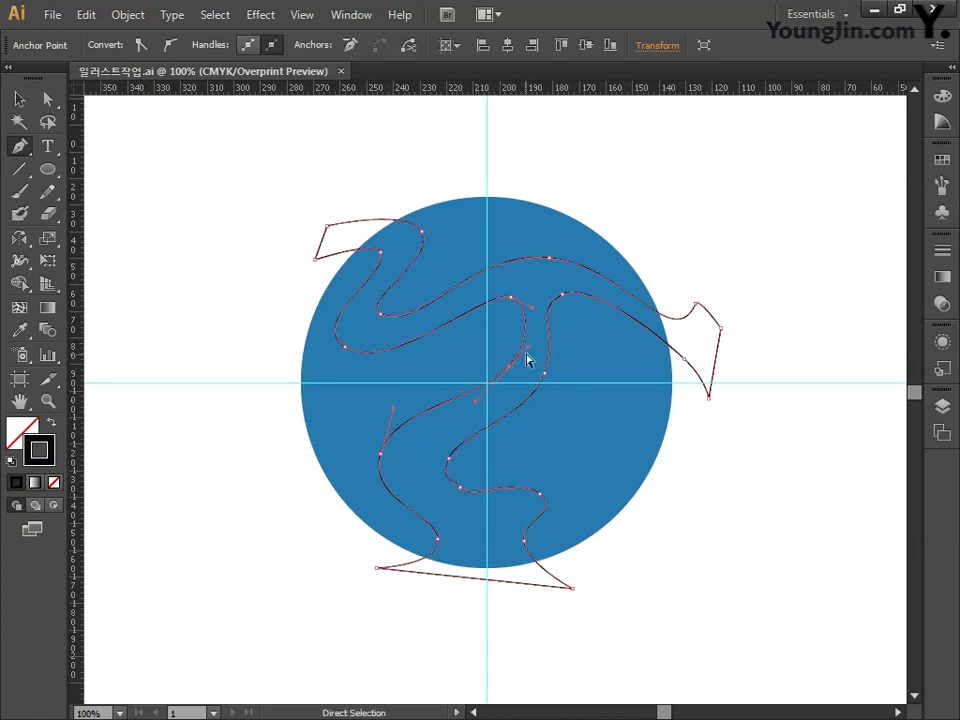
Fine-tune the anchor points and handles on both sides of the outline's central bend to even out the band's width
{"action": "left_click_drag", "start_coordinate": [511, 297], "coordinate": [509, 302]}
{"action": "left_click_drag", "start_coordinate": [545, 373], "coordinate": [552, 364]}
{"action": "left_click_drag", "start_coordinate": [563, 304], "coordinate": [569, 339]}
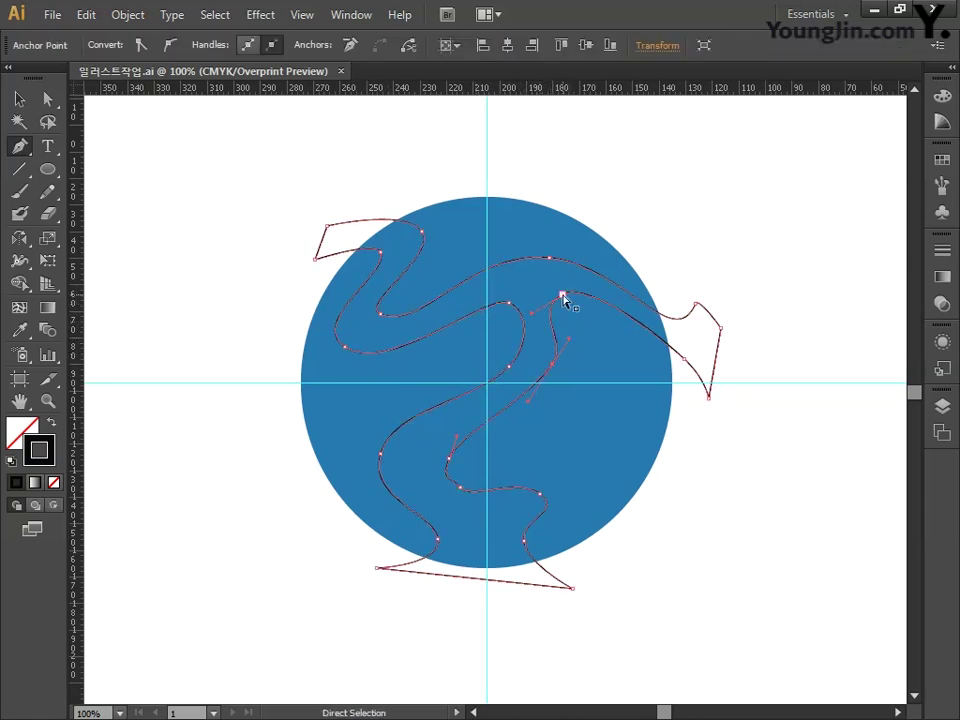
{"action": "left_click_drag", "start_coordinate": [509, 302], "coordinate": [504, 304]}
{"action": "left_click_drag", "start_coordinate": [552, 364], "coordinate": [549, 368]}
{"action": "left_click_drag", "start_coordinate": [525, 404], "coordinate": [527, 410]}
Narrow the outline's lower arm by moving both sides closer together, adding an anchor point on its right edge below the circle's centre
{"action": "left_click_drag", "start_coordinate": [380, 453], "coordinate": [463, 519]}
{"action": "left_click_drag", "start_coordinate": [449, 472], "coordinate": [426, 471]}
{"action": "left_click", "coordinate": [484, 435]}
{"action": "left_click_drag", "start_coordinate": [484, 435], "coordinate": [475, 416]}
{"action": "left_click_drag", "start_coordinate": [542, 395], "coordinate": [536, 403]}
{"action": "left_click_drag", "start_coordinate": [437, 539], "coordinate": [477, 536]}
{"action": "left_click_drag", "start_coordinate": [380, 513], "coordinate": [400, 542]}
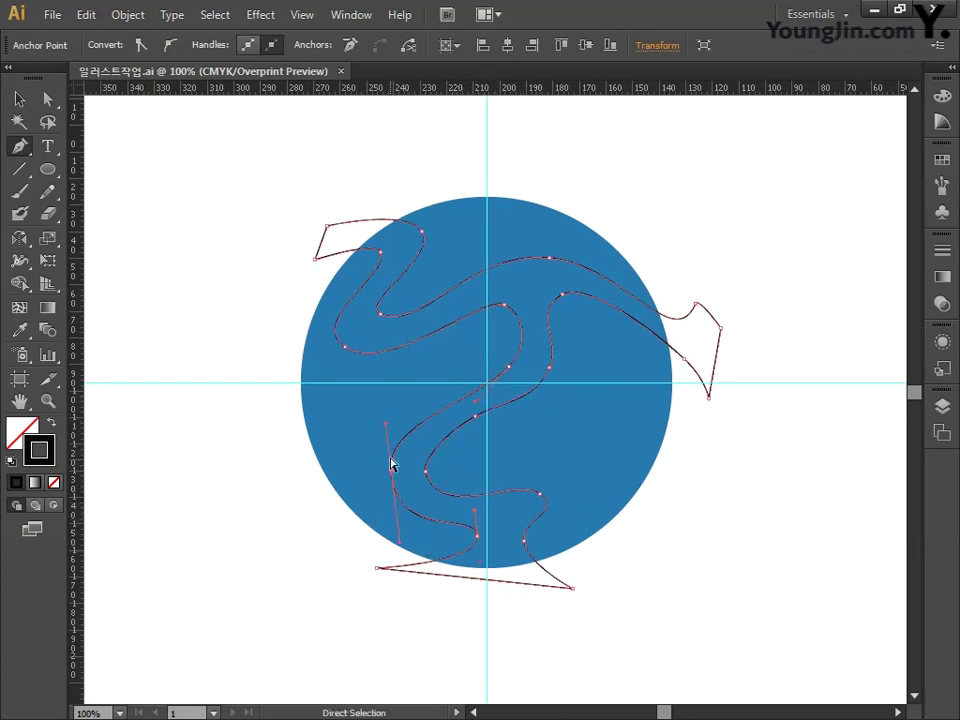
Refine the lower arm's curves near the circle's bottom, and move its lower-right tip slightly outward and its right bulge inward
{"action": "left_click_drag", "start_coordinate": [386, 424], "coordinate": [388, 429]}
{"action": "left_click_drag", "start_coordinate": [426, 471], "coordinate": [420, 454]}
{"action": "left_click_drag", "start_coordinate": [523, 541], "coordinate": [525, 544]}
{"action": "left_click_drag", "start_coordinate": [573, 589], "coordinate": [587, 583]}
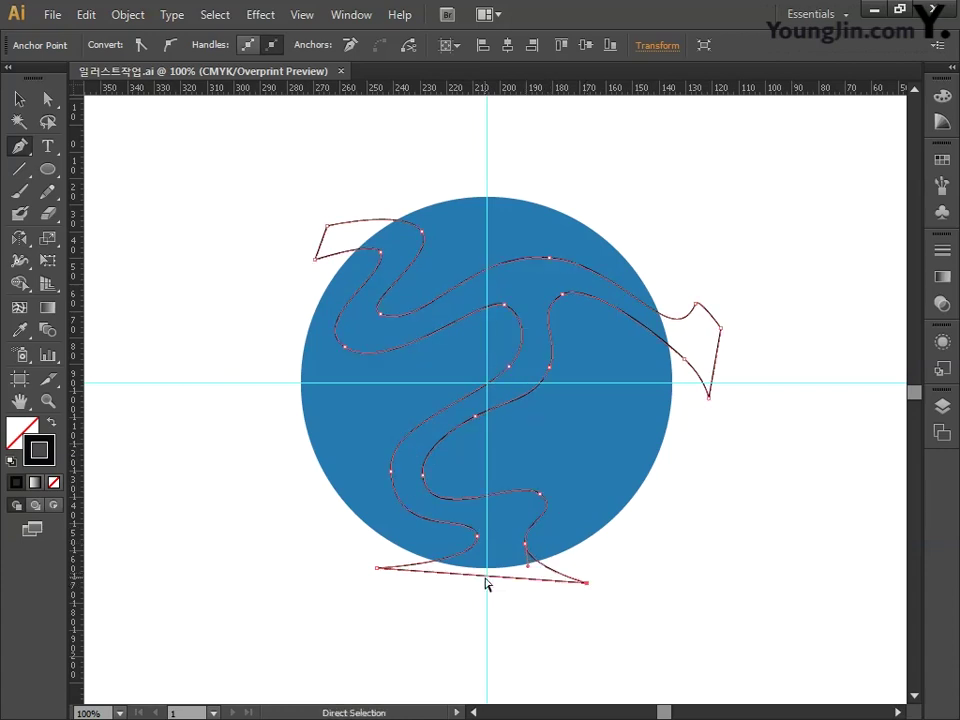
{"action": "left_click_drag", "start_coordinate": [477, 536], "coordinate": [476, 542]}
{"action": "left_click_drag", "start_coordinate": [540, 494], "coordinate": [546, 520]}
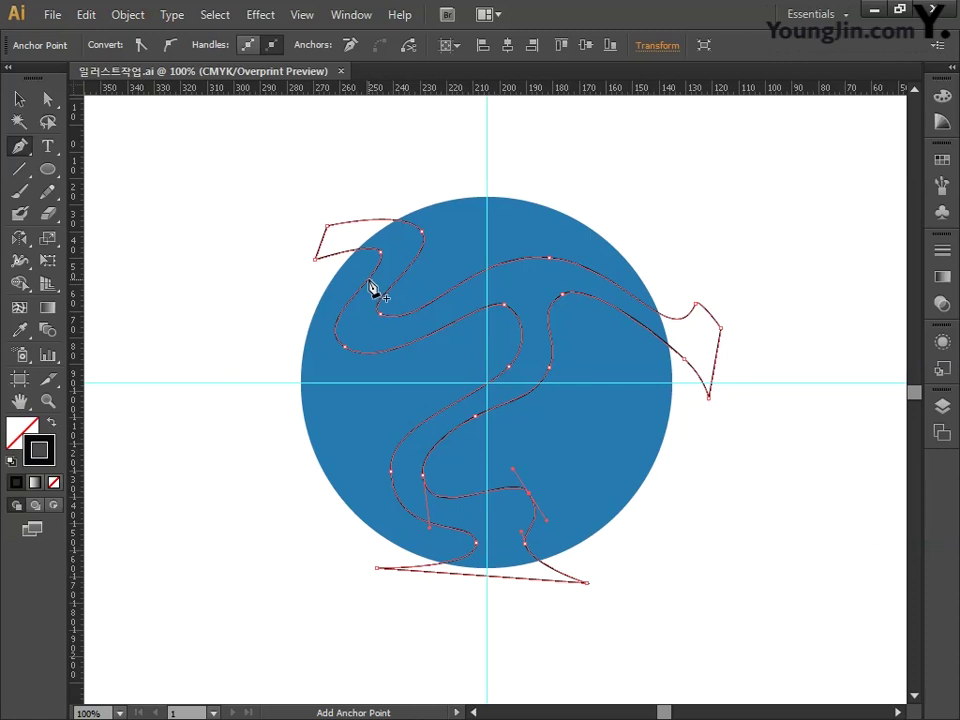
Unlock all locked objects, and select only the blue circle and the landmass outline together
{"action": "left_click", "coordinate": [130, 16]}
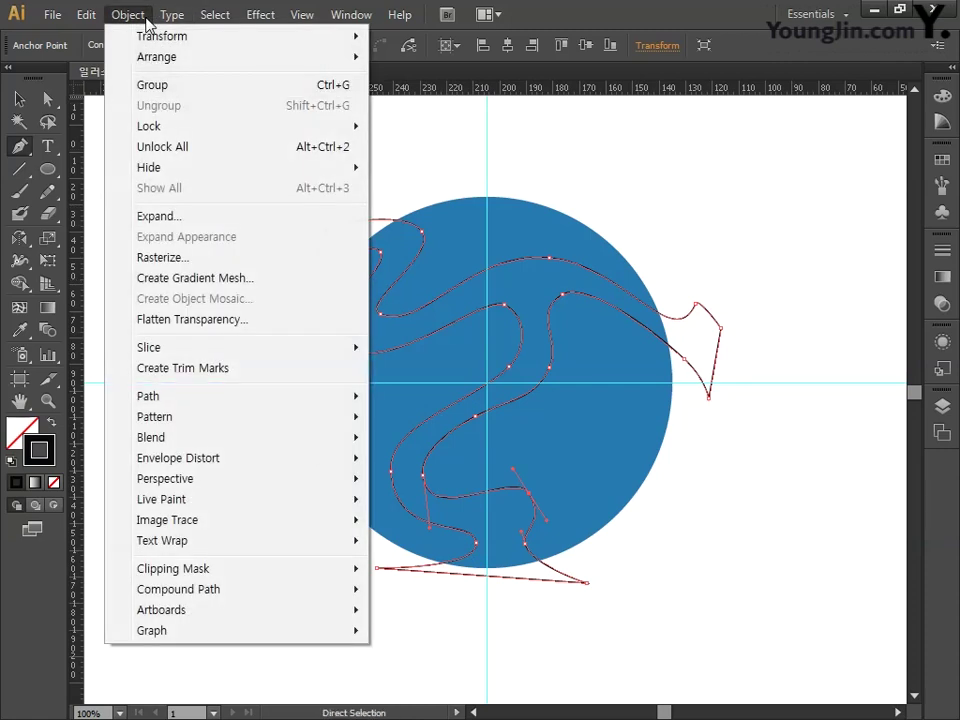
{"action": "left_click", "coordinate": [180, 146]}
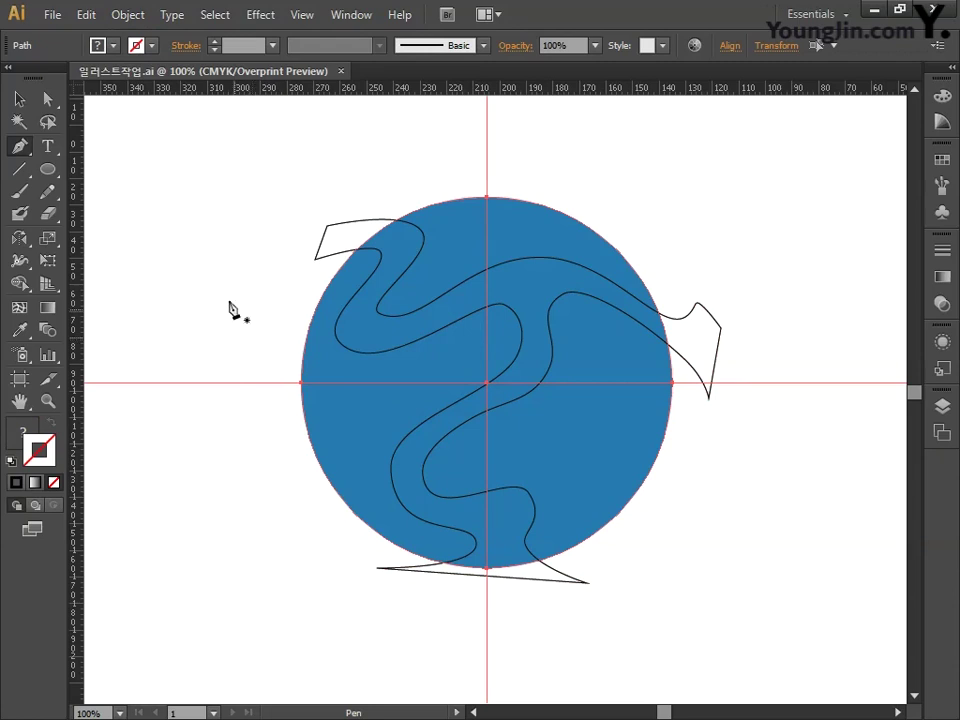
{"action": "left_click", "coordinate": [19, 99]}
{"action": "left_click", "coordinate": [216, 253]}
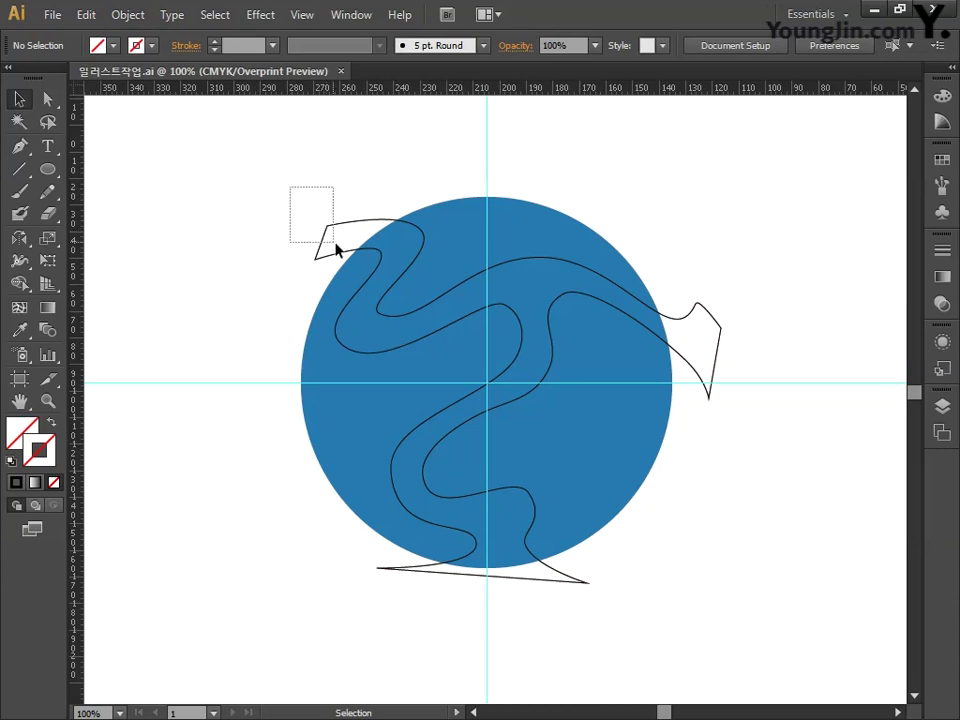
{"action": "left_click_drag", "start_coordinate": [335, 250], "coordinate": [426, 349]}
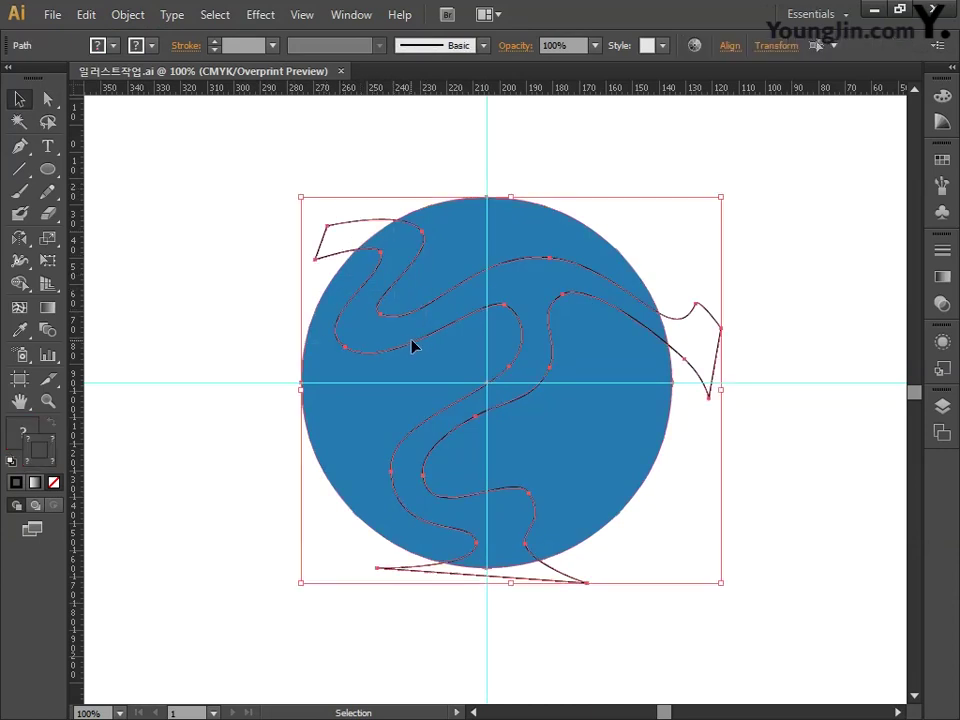
Cut the winding closed path out of the blue circle with the Pathfinder Minus Front operation and deselect the result
{"action": "left_click", "coordinate": [351, 15]}
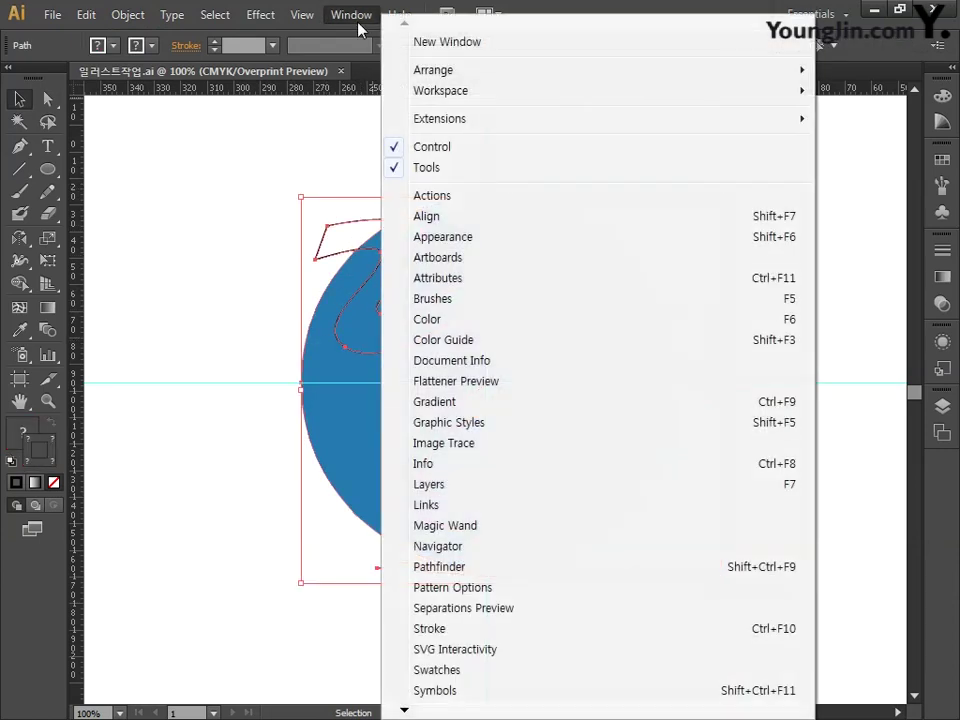
{"action": "left_click", "coordinate": [438, 566]}
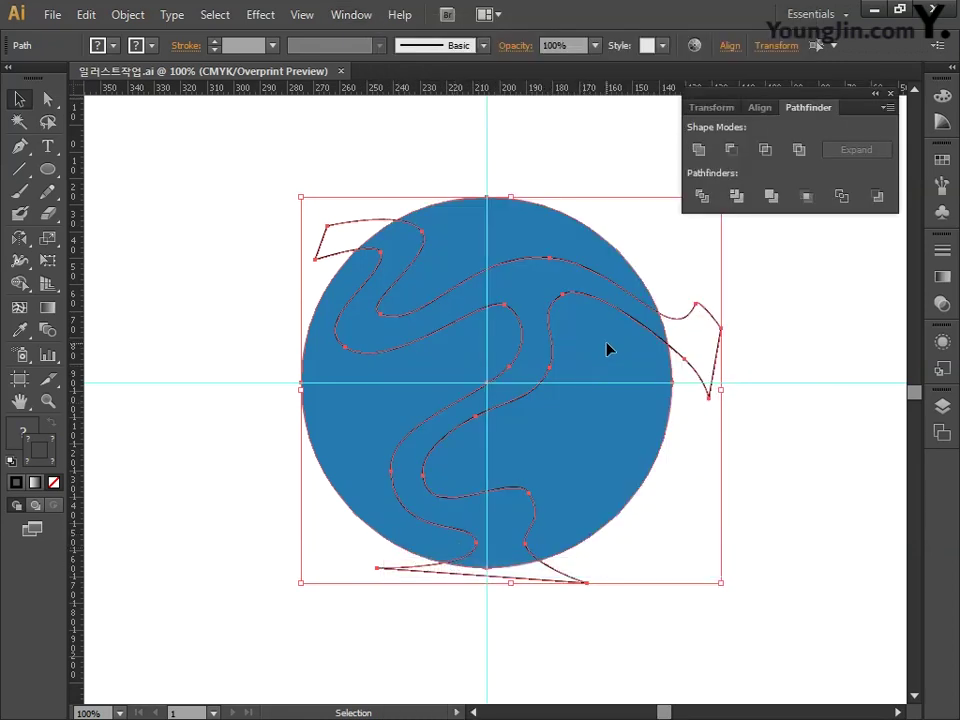
{"action": "left_click", "coordinate": [731, 150]}
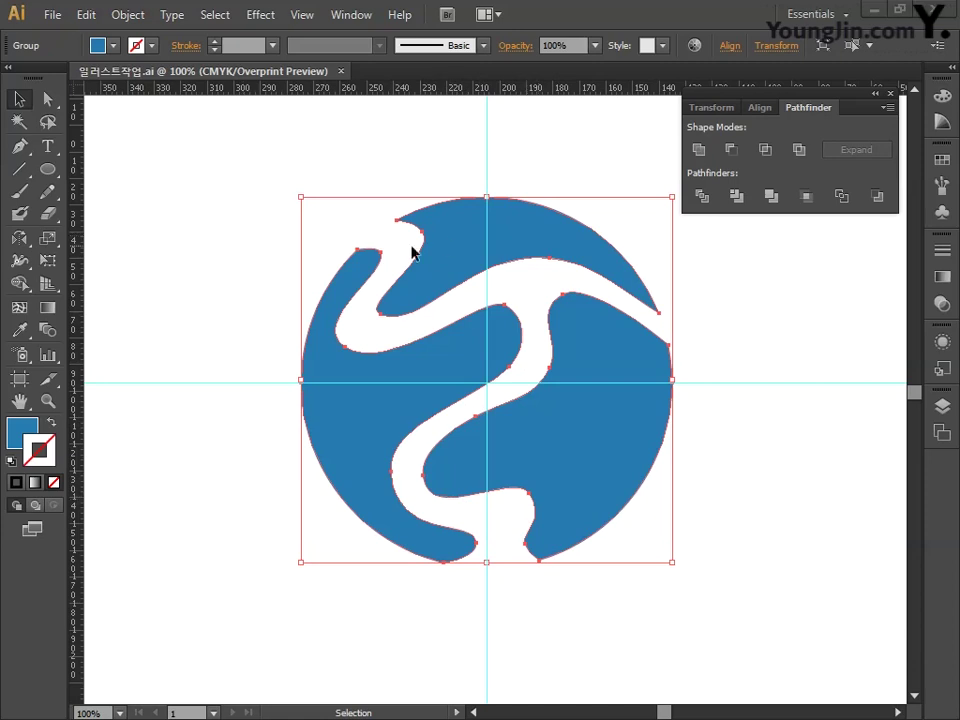
{"action": "left_click", "coordinate": [257, 265]}
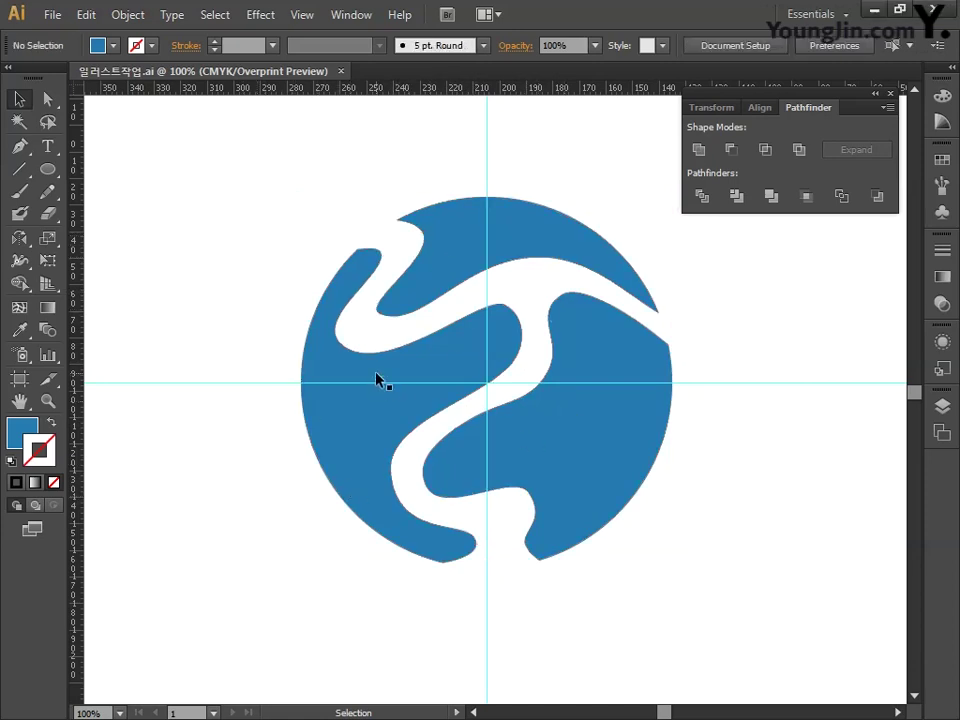
Select only the upper piece of the divided circle and give its fill a Linear gradient
{"action": "left_click", "coordinate": [47, 99]}
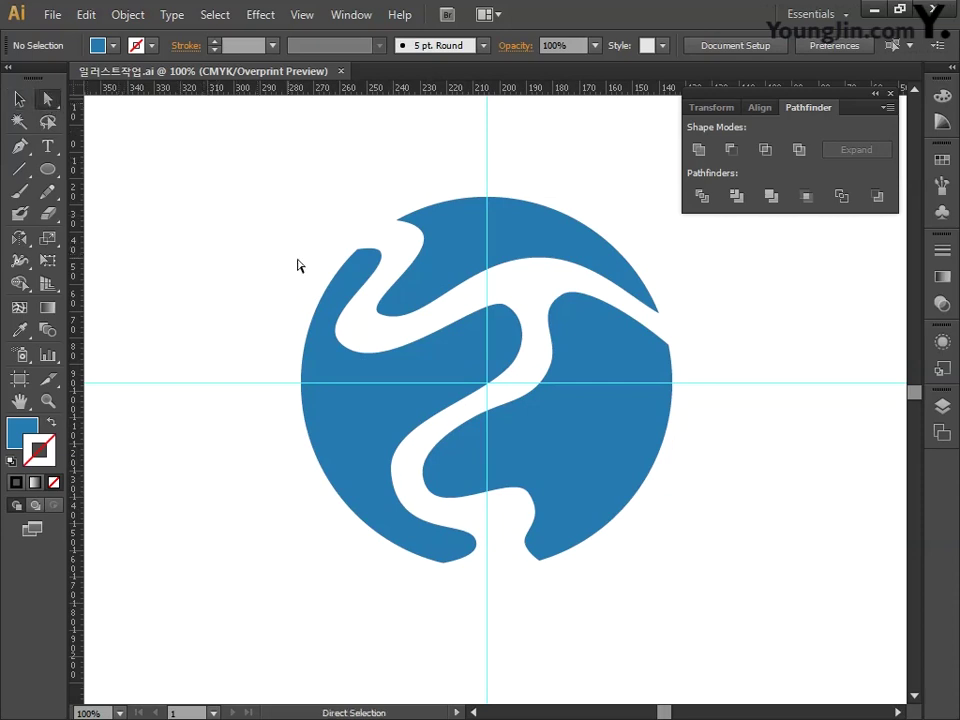
{"action": "left_click", "coordinate": [448, 268]}
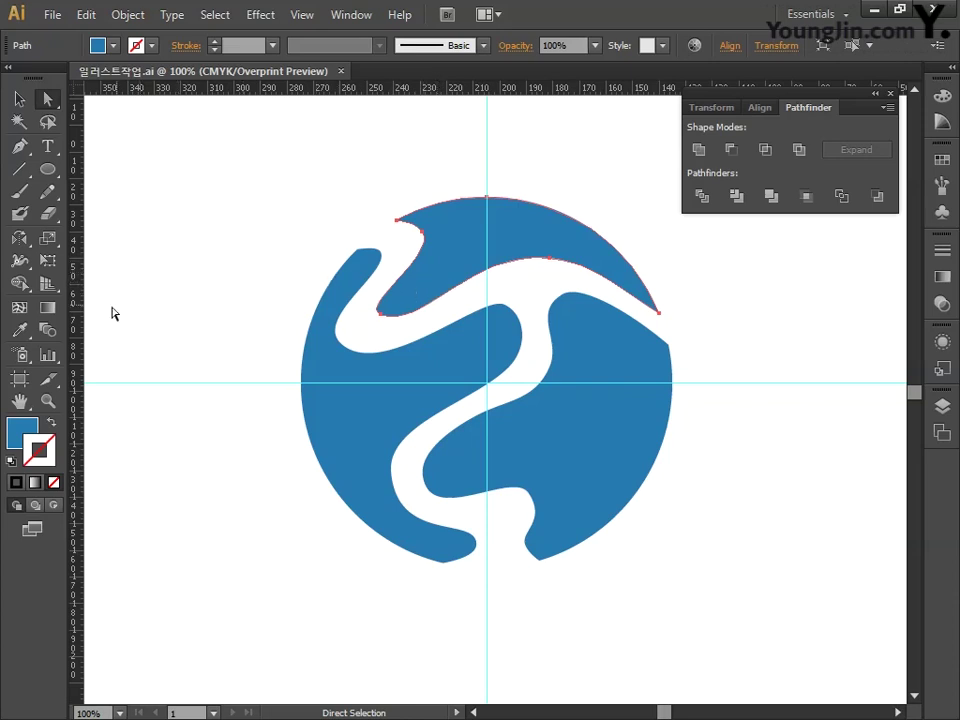
{"action": "double_click", "coordinate": [52, 312]}
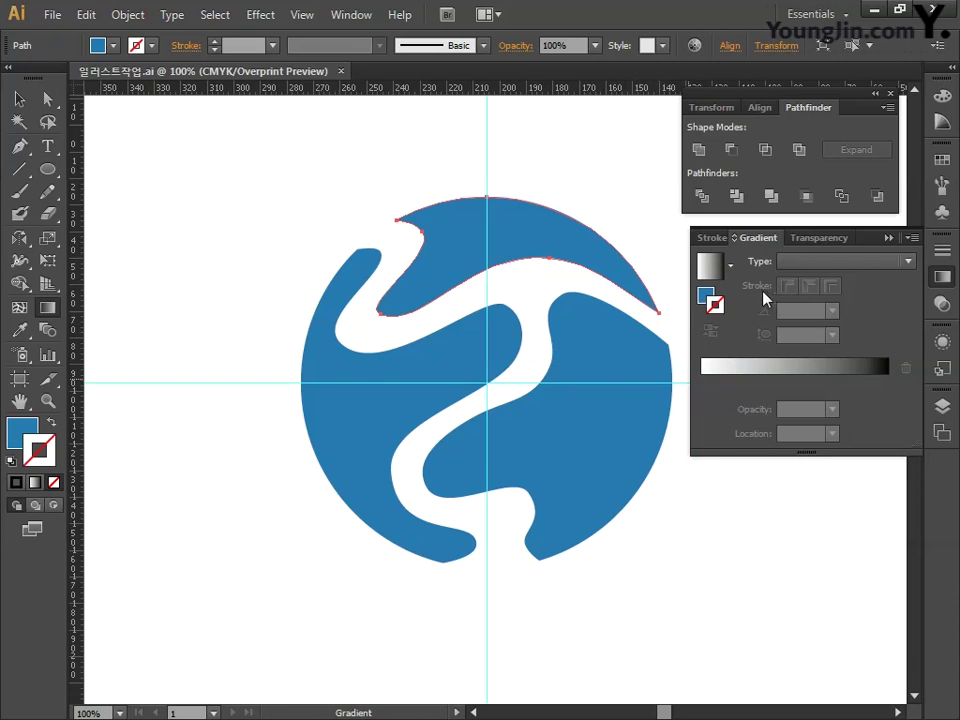
{"action": "left_click", "coordinate": [29, 431]}
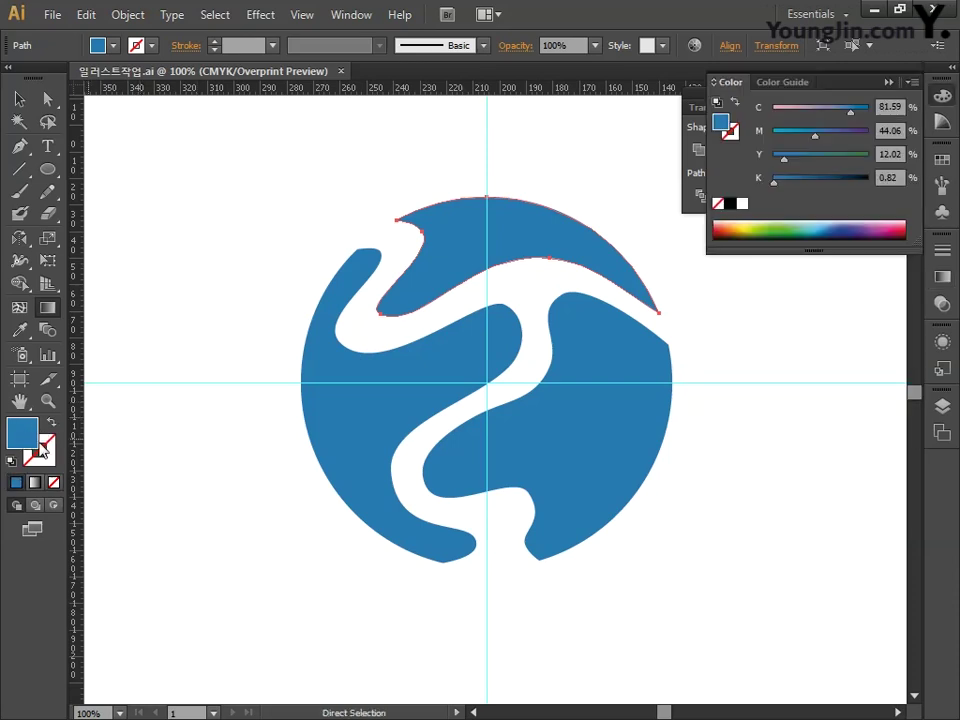
{"action": "left_click", "coordinate": [944, 281]}
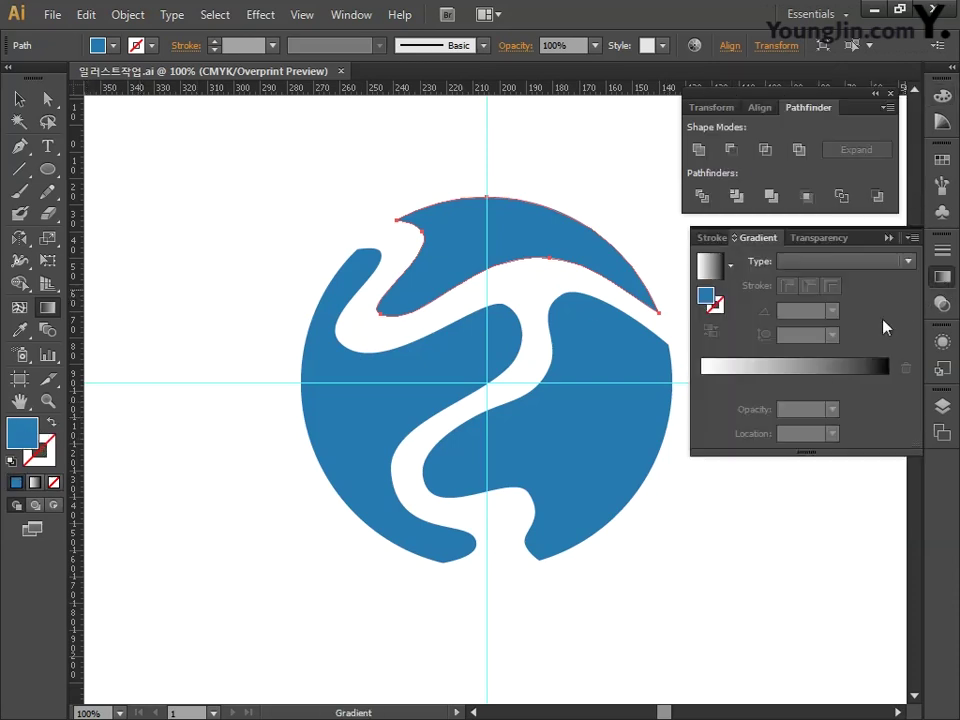
{"action": "left_click", "coordinate": [826, 265]}
{"action": "left_click", "coordinate": [827, 278]}
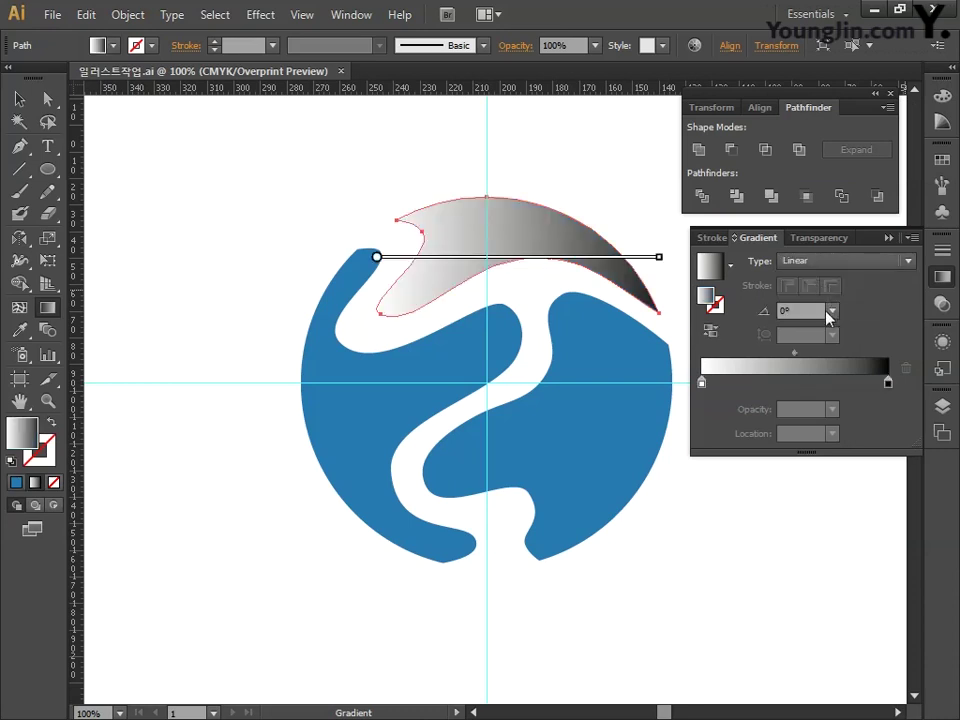
Switch the upper piece's starting gradient stop to CMYK and set it to C 0, M 90, Y 95, K 0
{"action": "double_click", "coordinate": [702, 386]}
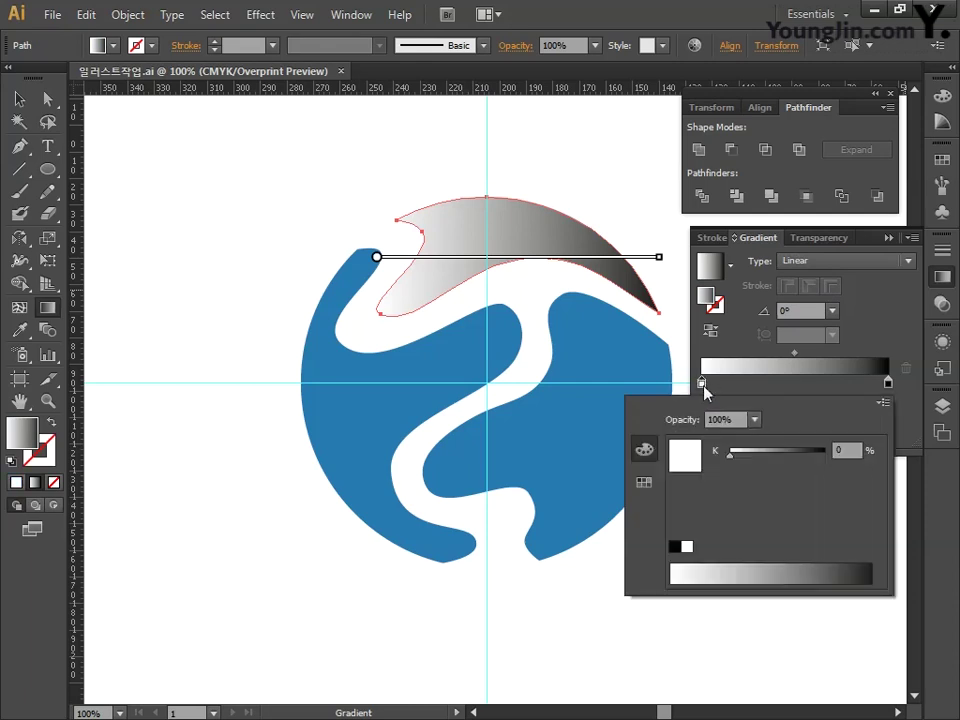
{"action": "left_click", "coordinate": [884, 403]}
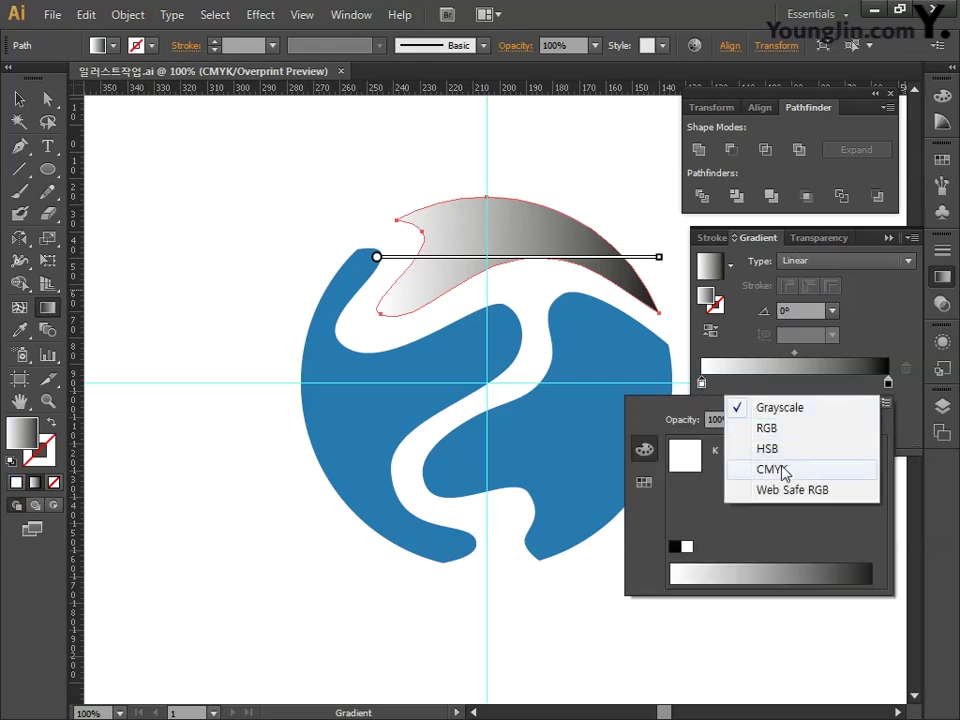
{"action": "left_click", "coordinate": [783, 472]}
{"action": "left_click", "coordinate": [846, 450]}
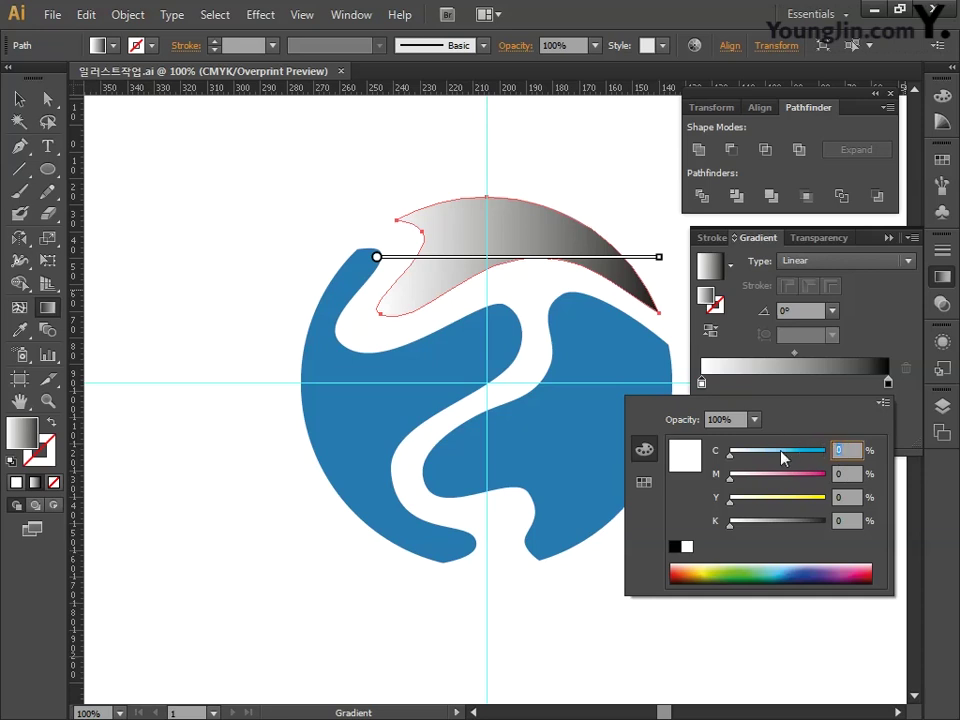
{"action": "key", "text": "Tab"}
{"action": "type", "text": "90"}
{"action": "key", "text": "Tab"}
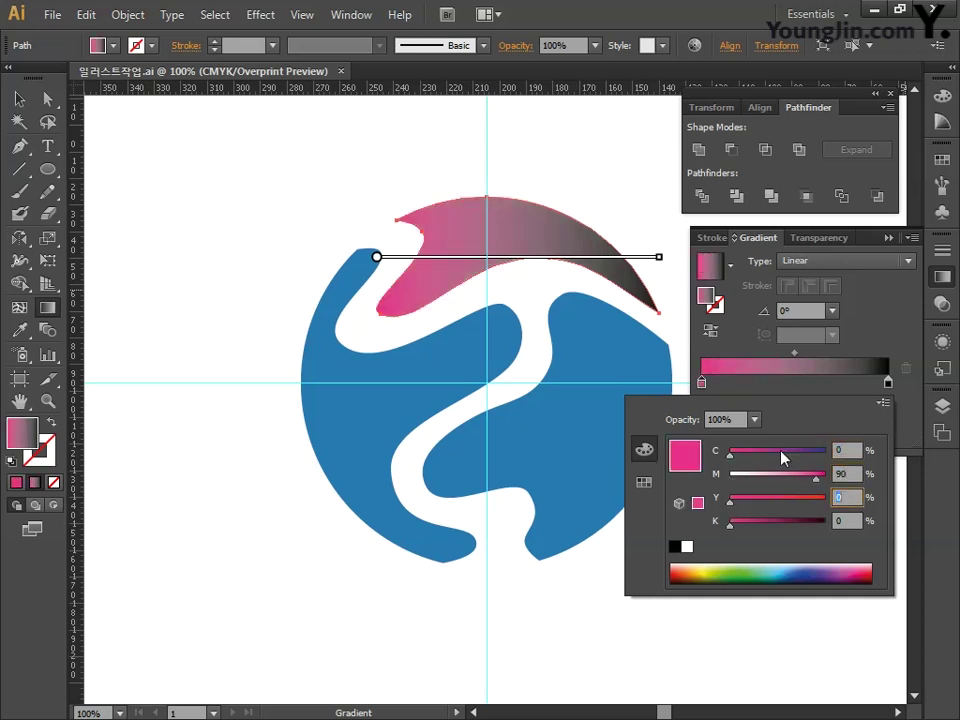
{"action": "type", "text": "95"}
{"action": "key", "text": "Tab"}
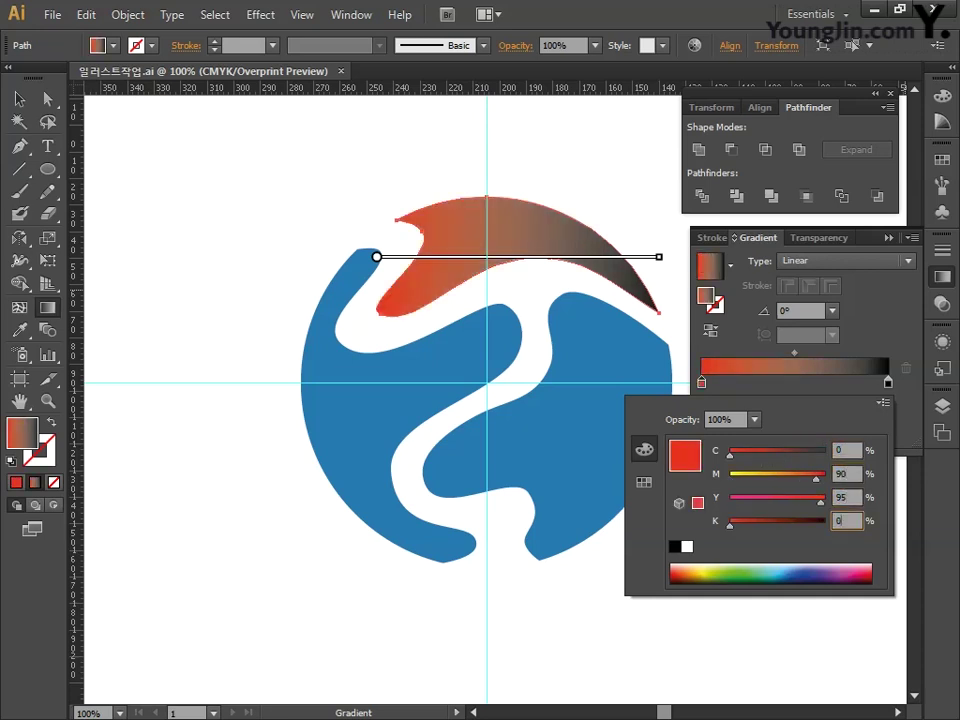
{"action": "key", "text": "Return"}
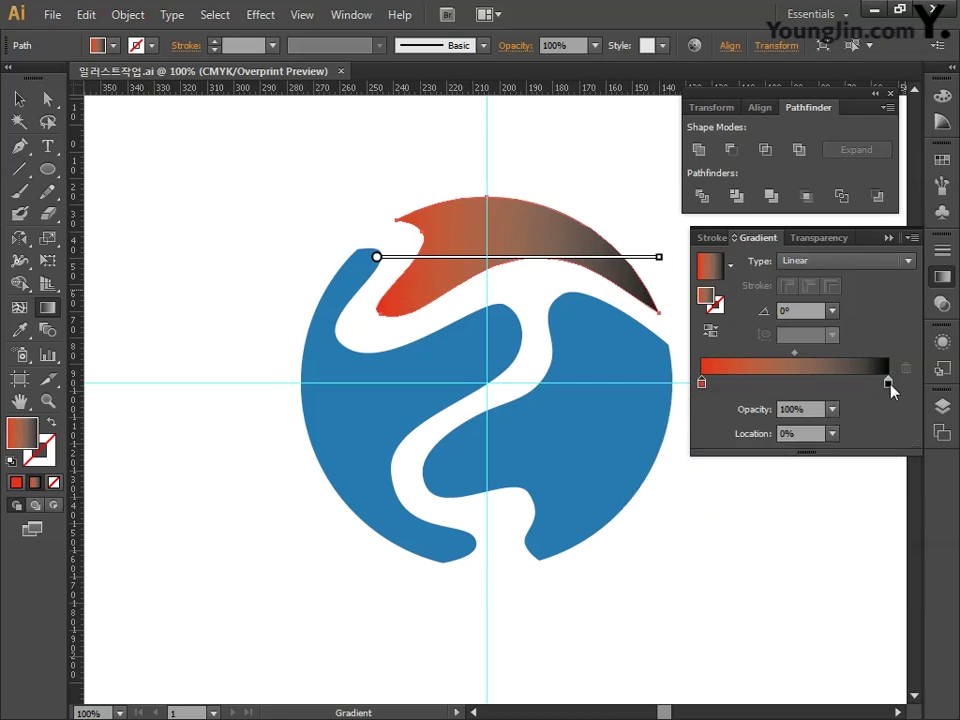
Switch the upper piece's ending gradient stop to CMYK and set it to C 0, M 30, Y 70, K 0
{"action": "double_click", "coordinate": [888, 383]}
{"action": "left_click", "coordinate": [881, 404]}
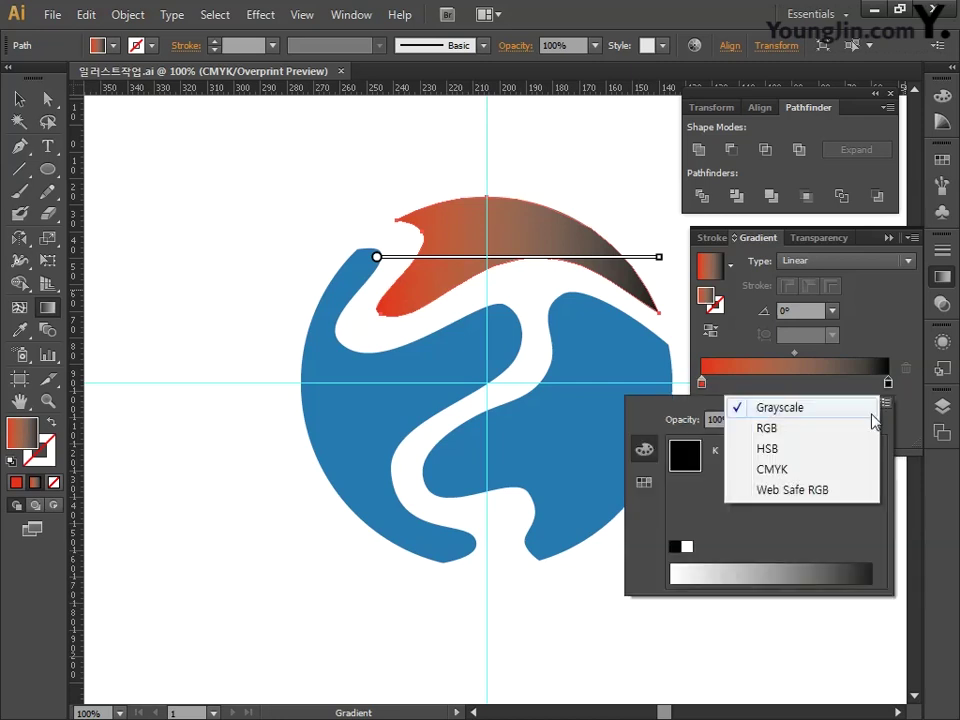
{"action": "left_click", "coordinate": [776, 467]}
{"action": "left_click", "coordinate": [850, 449]}
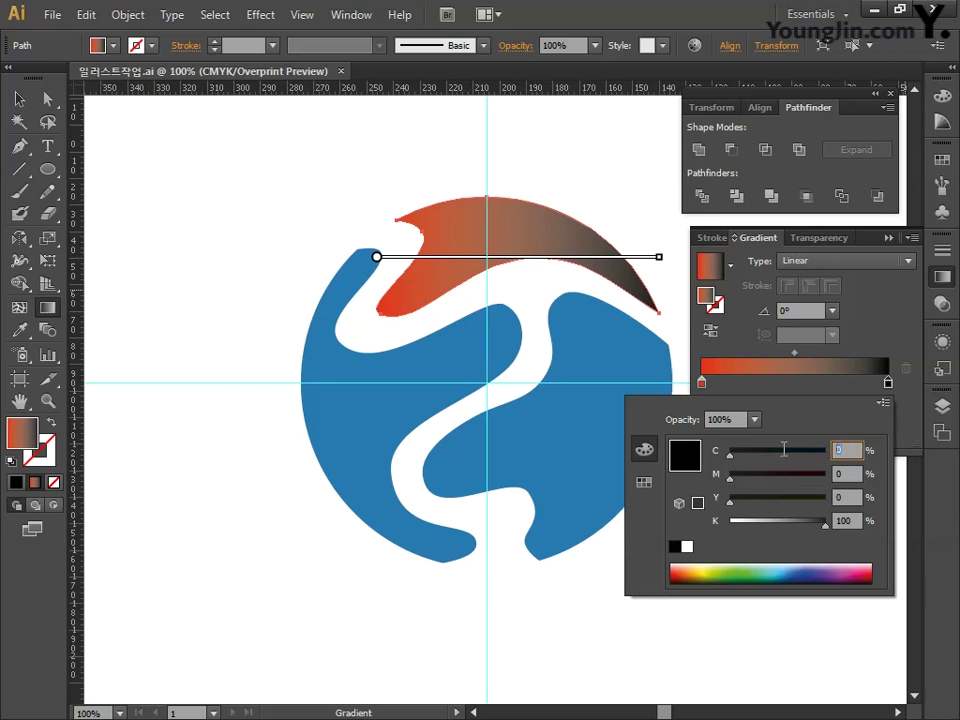
{"action": "key", "text": "Tab"}
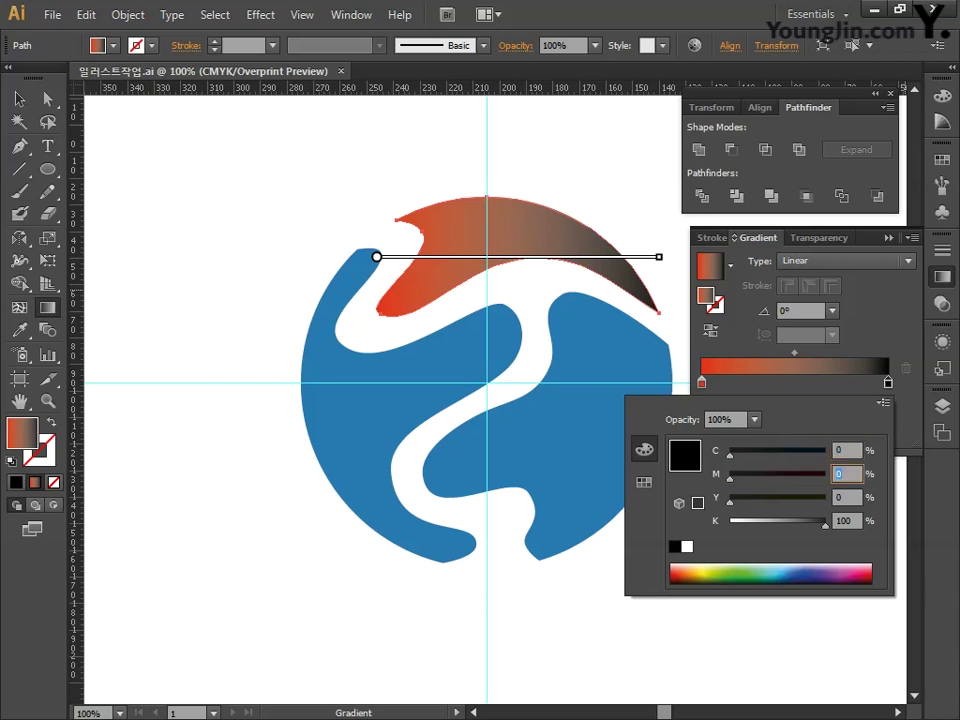
{"action": "type", "text": "30"}
{"action": "key", "text": "Tab"}
{"action": "type", "text": "70"}
{"action": "key", "text": "Tab"}
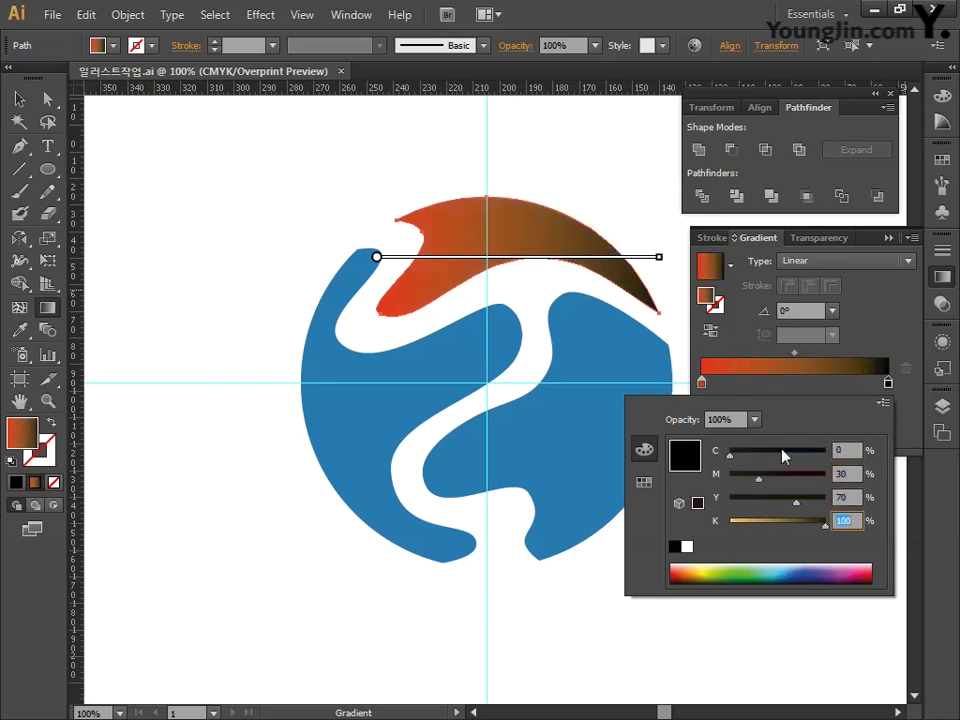
{"action": "type", "text": "0"}
{"action": "key", "text": "Return"}
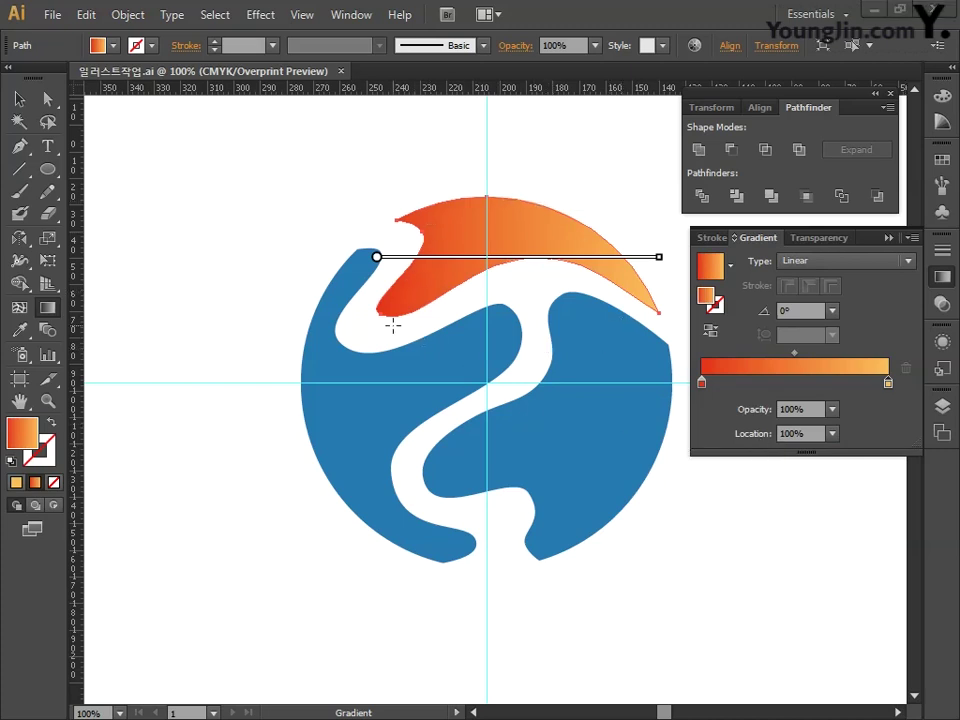
Fill the circle's left piece with a Linear gradient at a 90° angle
{"action": "left_click", "coordinate": [47, 98]}
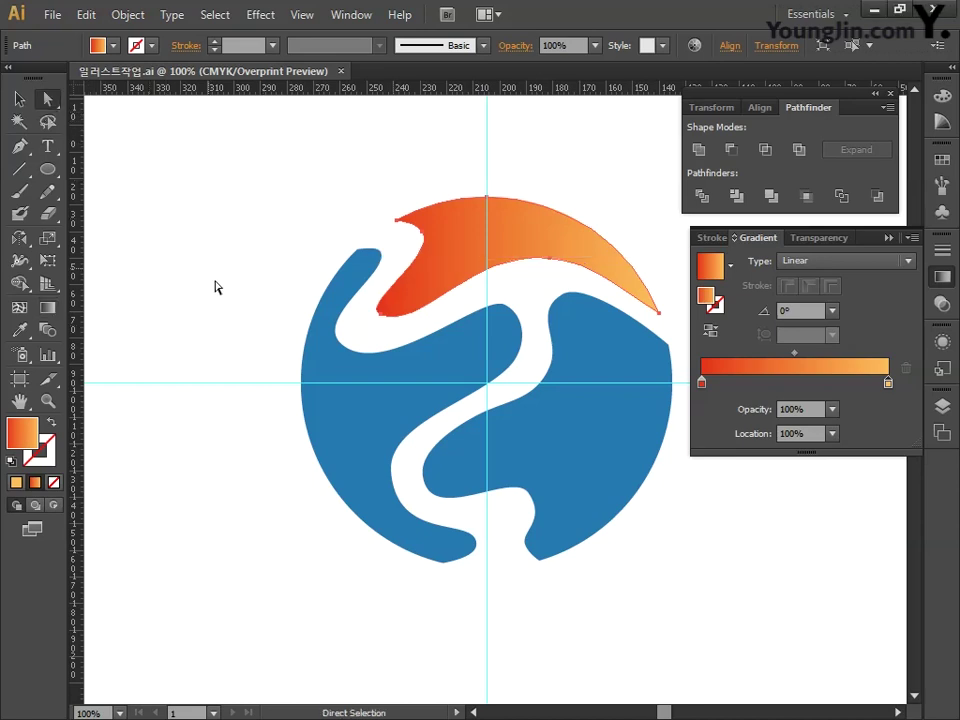
{"action": "left_click", "coordinate": [323, 378]}
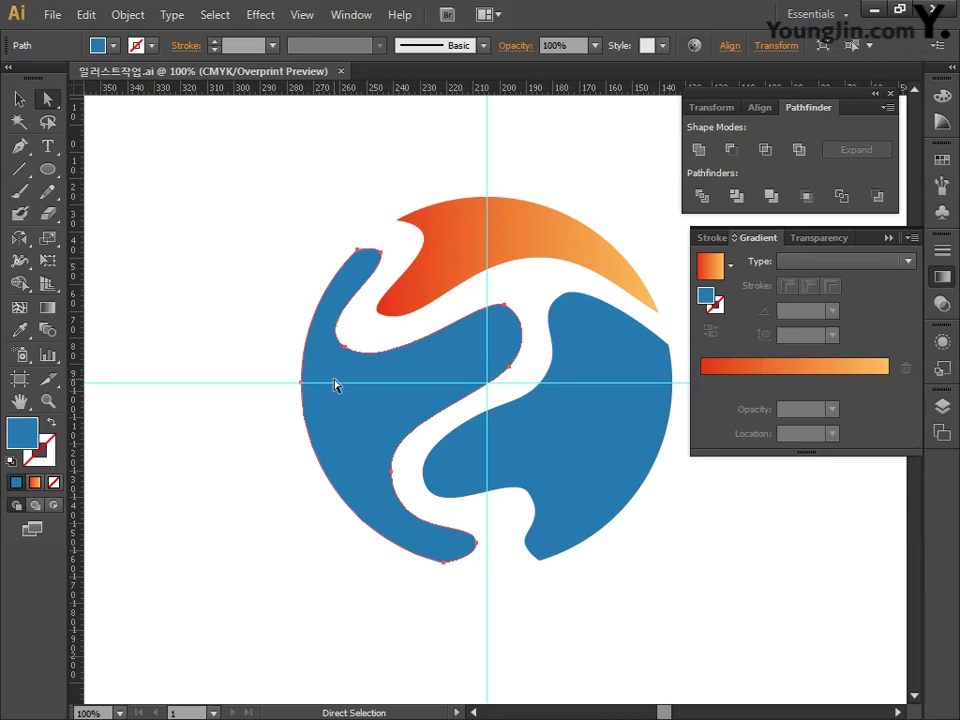
{"action": "left_click", "coordinate": [47, 307]}
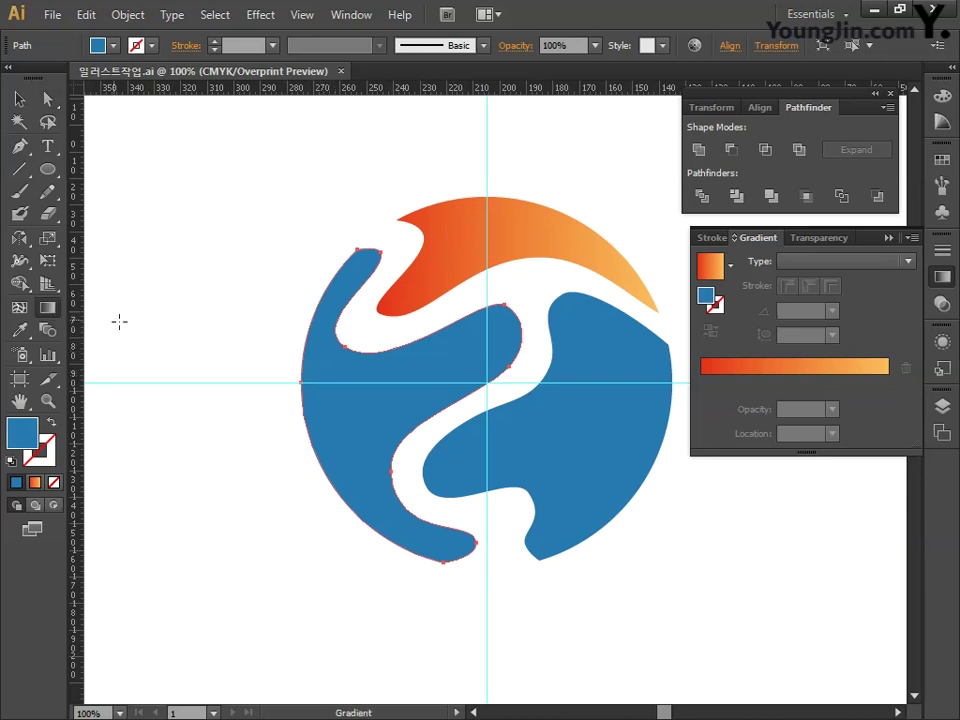
{"action": "left_click", "coordinate": [820, 263]}
{"action": "left_click", "coordinate": [826, 284]}
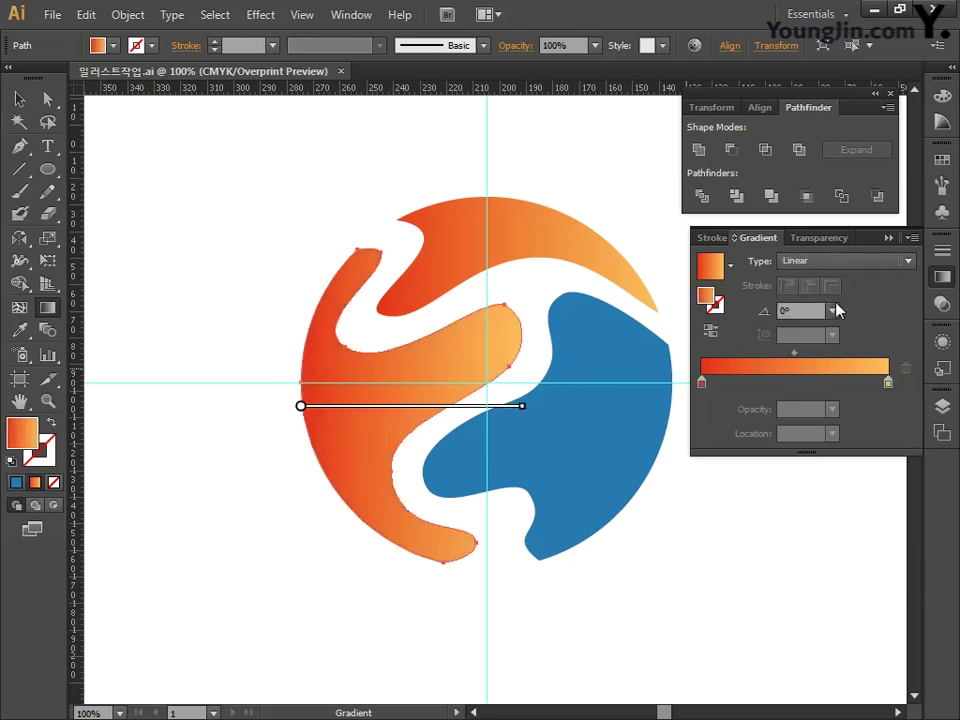
{"action": "left_click", "coordinate": [790, 311]}
{"action": "type", "text": "90"}
{"action": "key", "text": "Return"}
Set the left piece's starting gradient stop to C 85, M 10, Y 100, K 0
{"action": "double_click", "coordinate": [701, 383]}
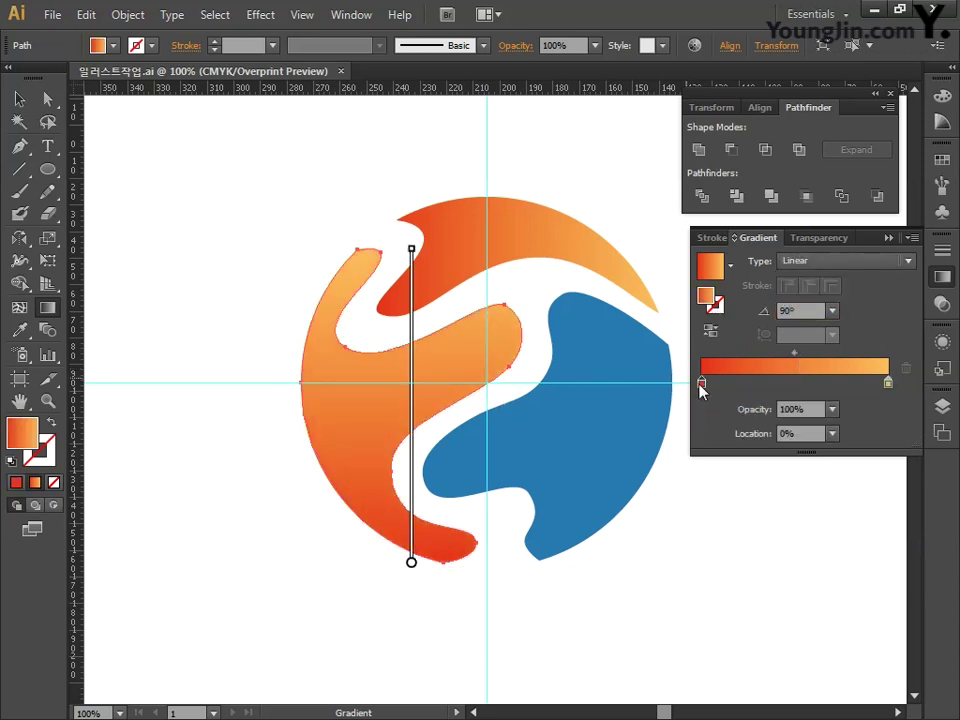
{"action": "left_click", "coordinate": [850, 452]}
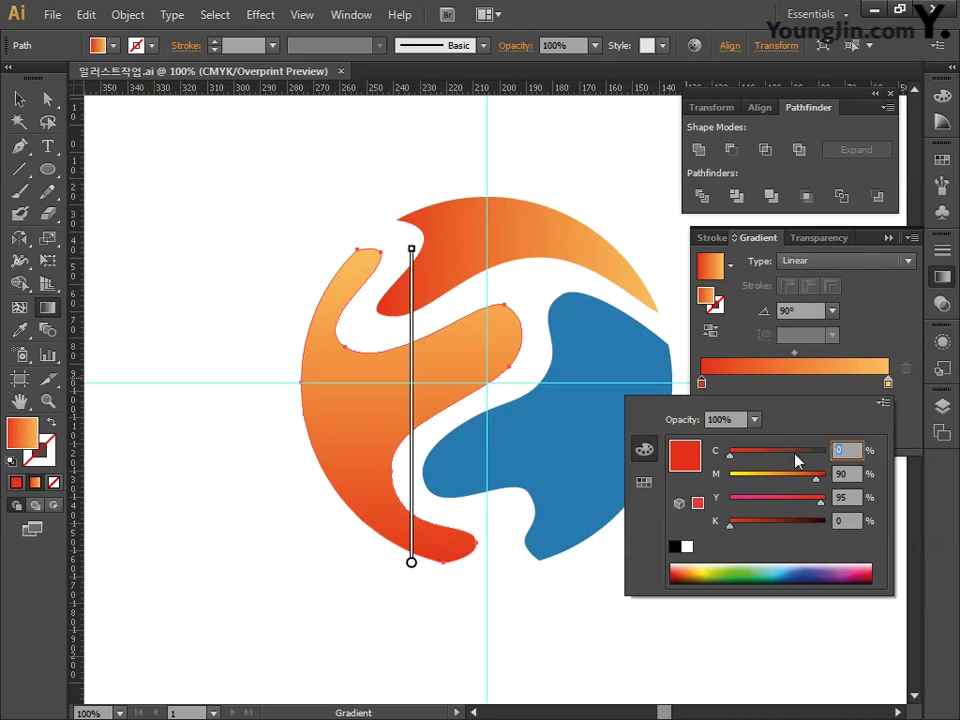
{"action": "type", "text": "85"}
{"action": "key", "text": "Tab"}
{"action": "type", "text": "1"}
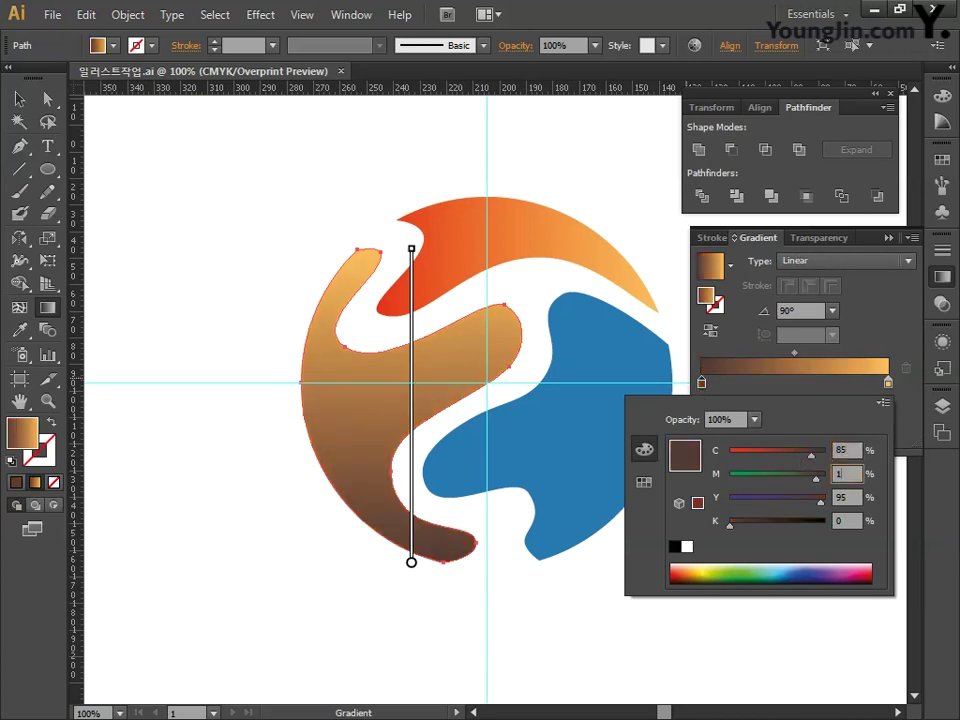
{"action": "key", "text": "Tab"}
{"action": "type", "text": "10"}
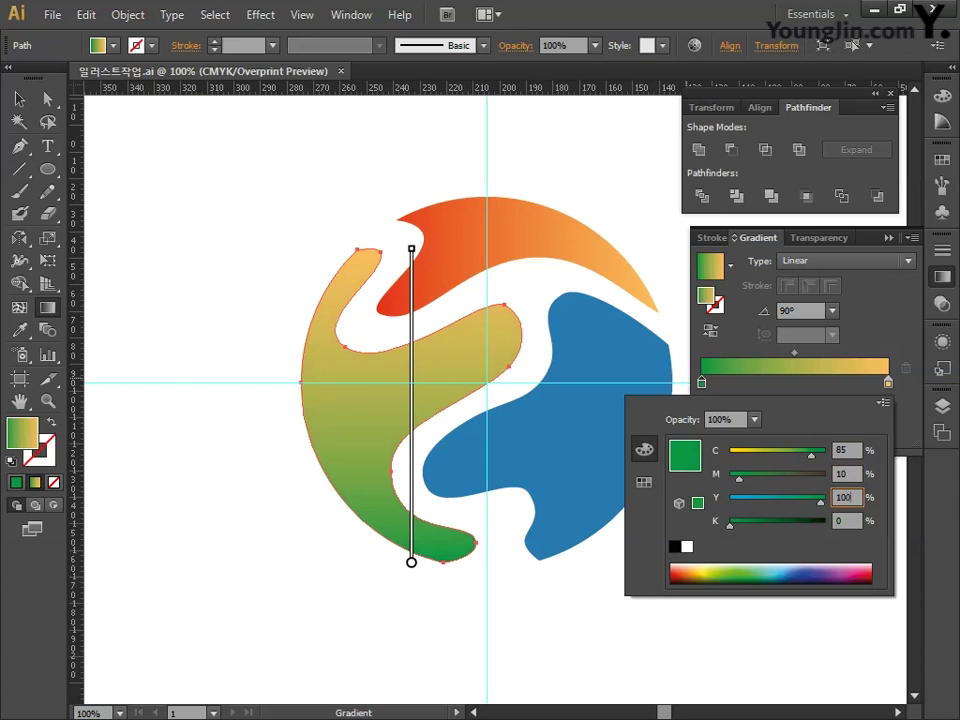
{"action": "key", "text": "Return"}
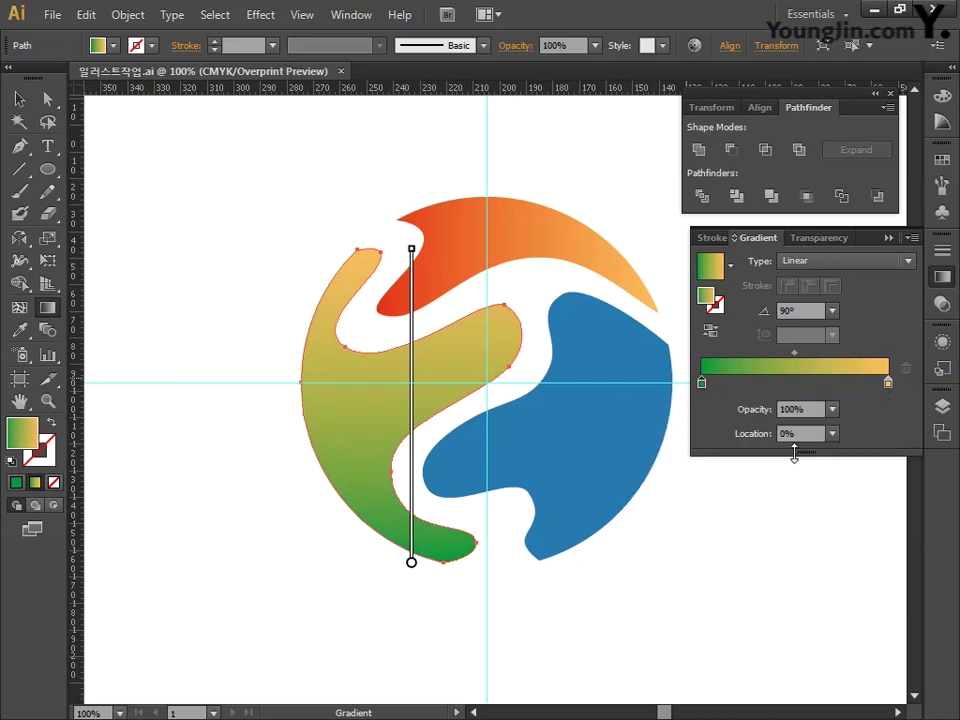
Set the left piece's ending gradient stop to C 20, M 5, Y 100, K 0
{"action": "left_click", "coordinate": [888, 384]}
{"action": "double_click", "coordinate": [888, 384]}
{"action": "left_click", "coordinate": [848, 450]}
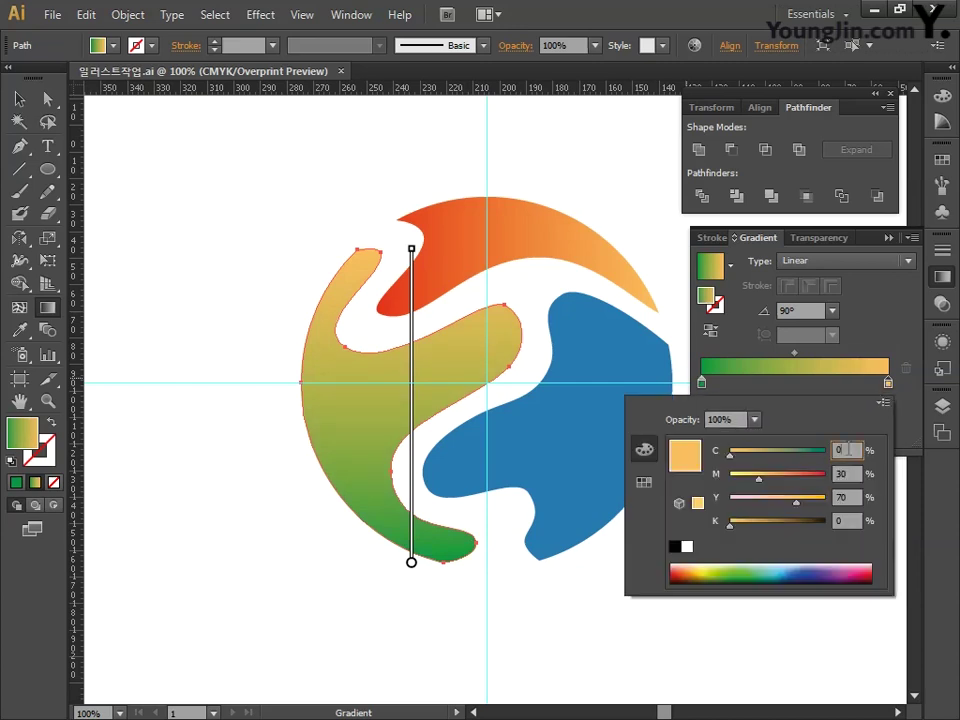
{"action": "left_click_drag", "start_coordinate": [848, 450], "coordinate": [800, 451]}
{"action": "type", "text": "20"}
{"action": "key", "text": "Tab"}
{"action": "type", "text": "5"}
{"action": "key", "text": "Tab"}
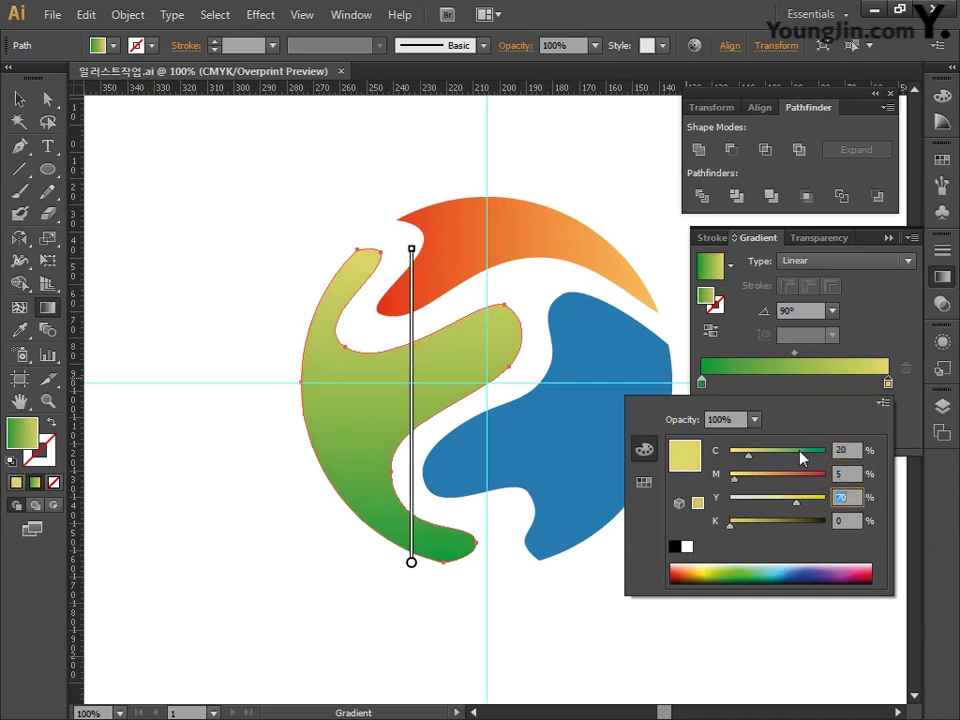
{"action": "type", "text": "100"}
{"action": "key", "text": "Return"}
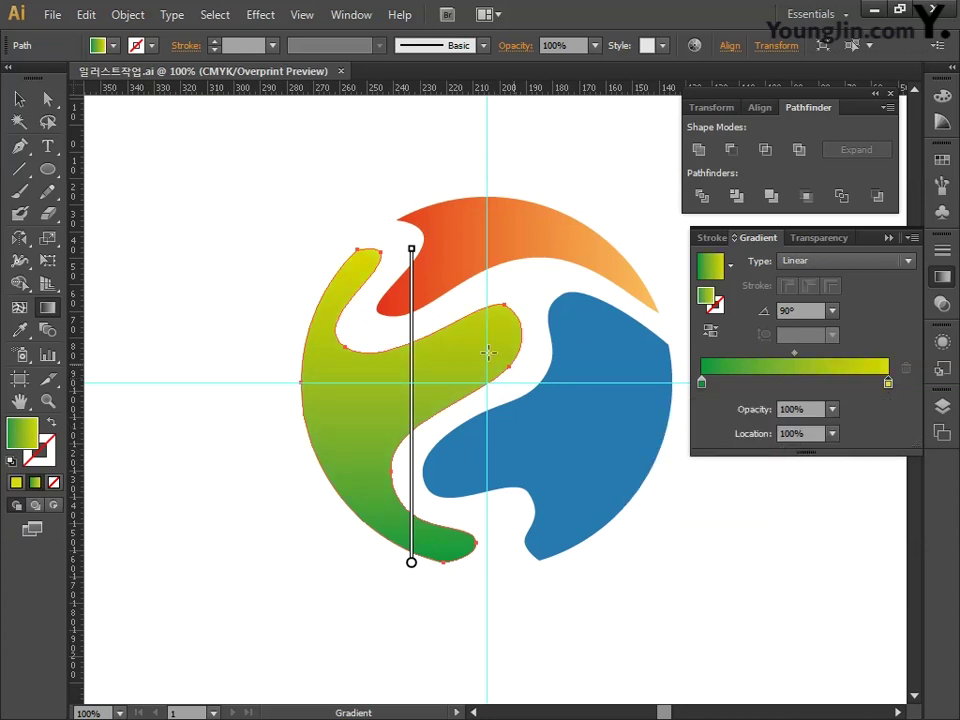
Select the remaining blue piece on the right of the circle and give its fill a Linear gradient
{"action": "left_click", "coordinate": [47, 98]}
{"action": "left_click", "coordinate": [551, 429]}
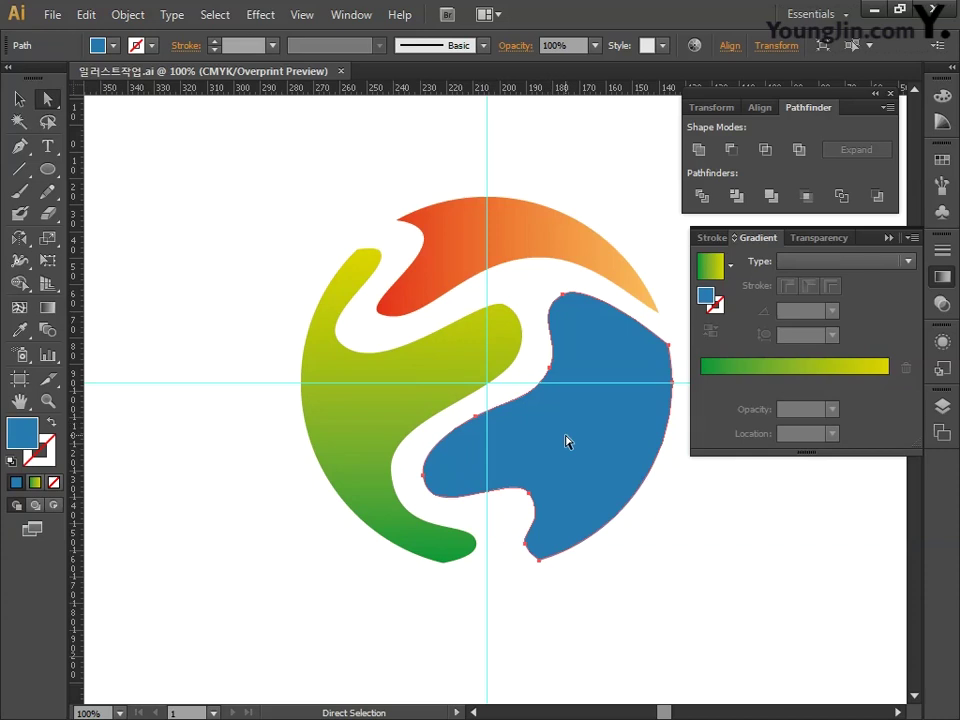
{"action": "left_click", "coordinate": [840, 262]}
{"action": "left_click", "coordinate": [808, 280]}
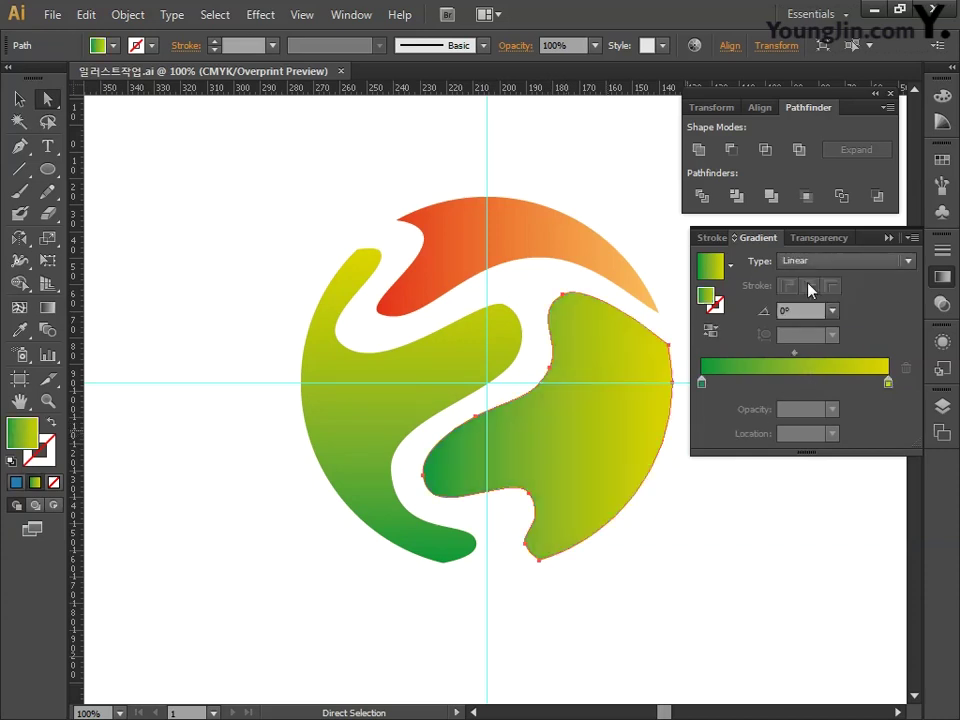
Set the right piece's gradient angle to 90° and add a third colour stop near the middle of the gradient
{"action": "left_click", "coordinate": [764, 313]}
{"action": "type", "text": "90"}
{"action": "left_click_drag", "start_coordinate": [722, 384], "coordinate": [795, 392]}
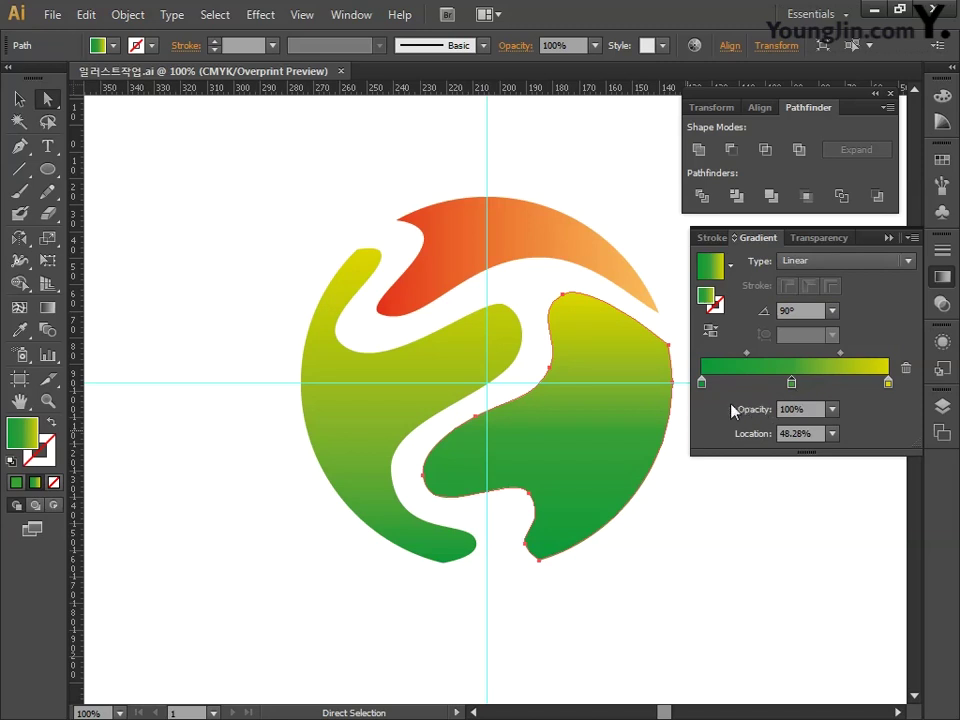
Set the right piece's starting gradient stop to C 100, M 60, Y 0, K 0
{"action": "left_click", "coordinate": [701, 383]}
{"action": "double_click", "coordinate": [701, 383]}
{"action": "left_click", "coordinate": [832, 450]}
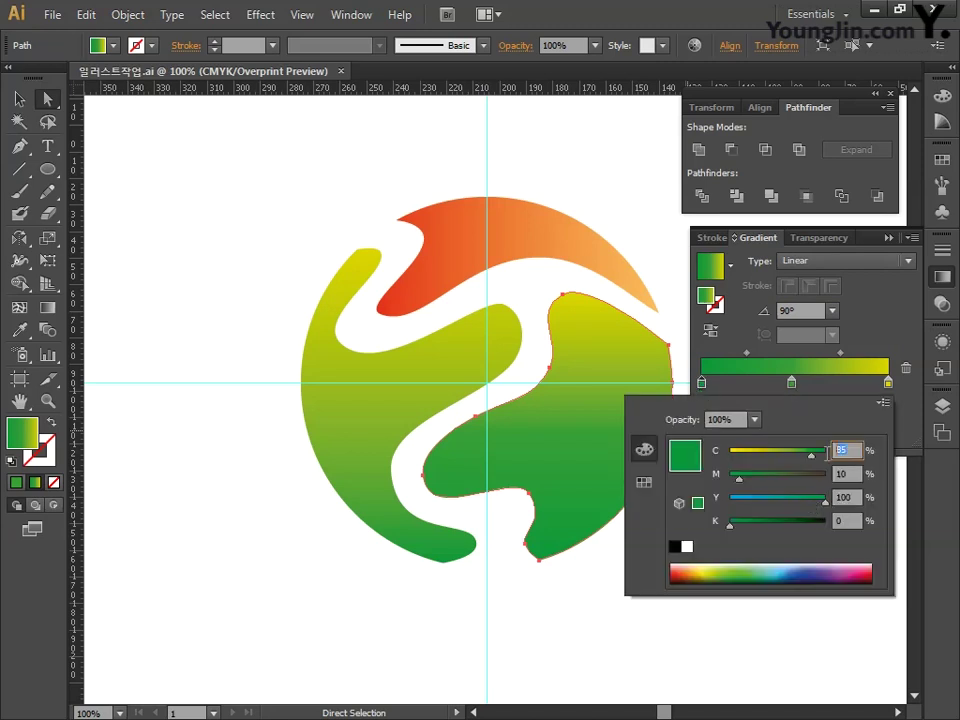
{"action": "type", "text": "100"}
{"action": "key", "text": "Tab"}
{"action": "type", "text": "6"}
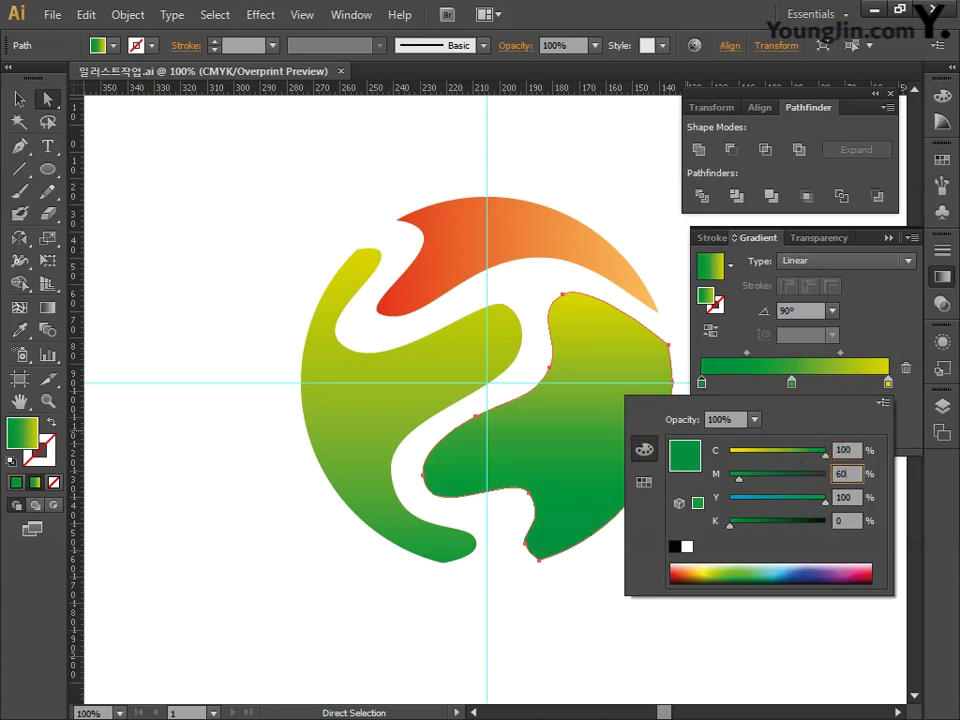
{"action": "type", "text": "0"}
{"action": "key", "text": "Tab"}
{"action": "type", "text": "0"}
{"action": "key", "text": "Tab"}
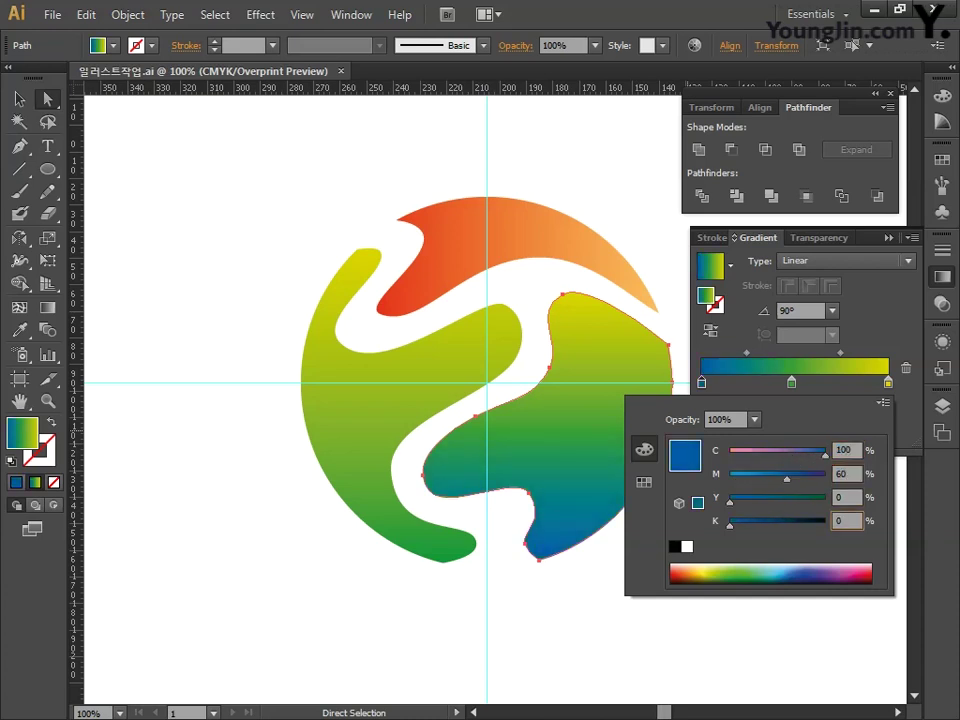
{"action": "key", "text": "Return"}
Shift the right piece's middle gradient stop toward the start and set its colour to C 100, M 30, Y 0, K 0
{"action": "left_click", "coordinate": [56, 316]}
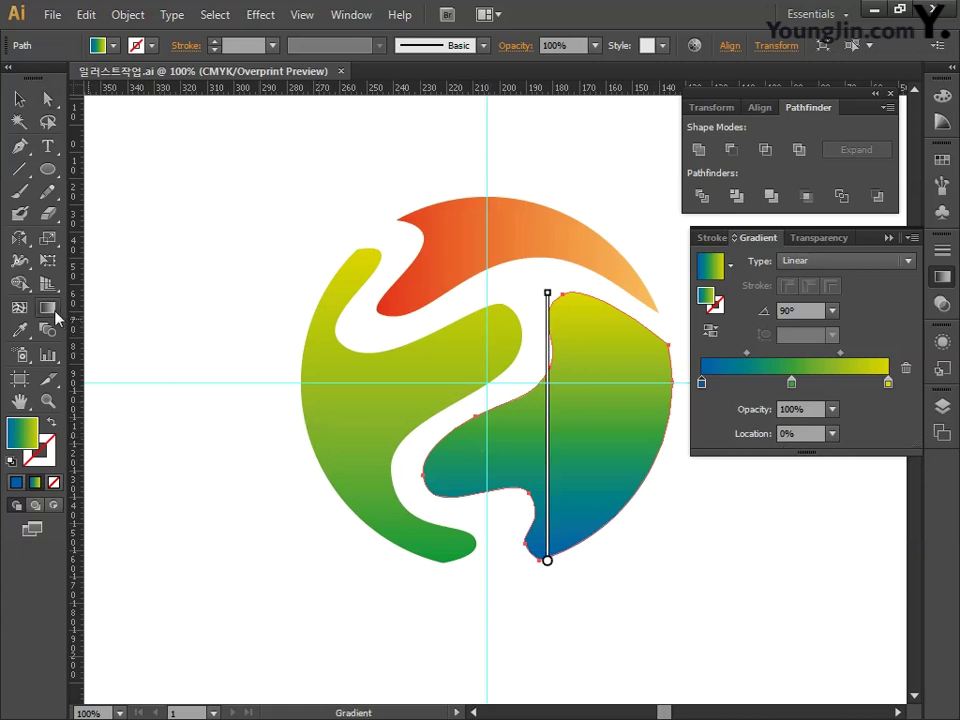
{"action": "left_click_drag", "start_coordinate": [791, 382], "coordinate": [753, 383]}
{"action": "double_click", "coordinate": [753, 383]}
{"action": "type", "text": "1"}
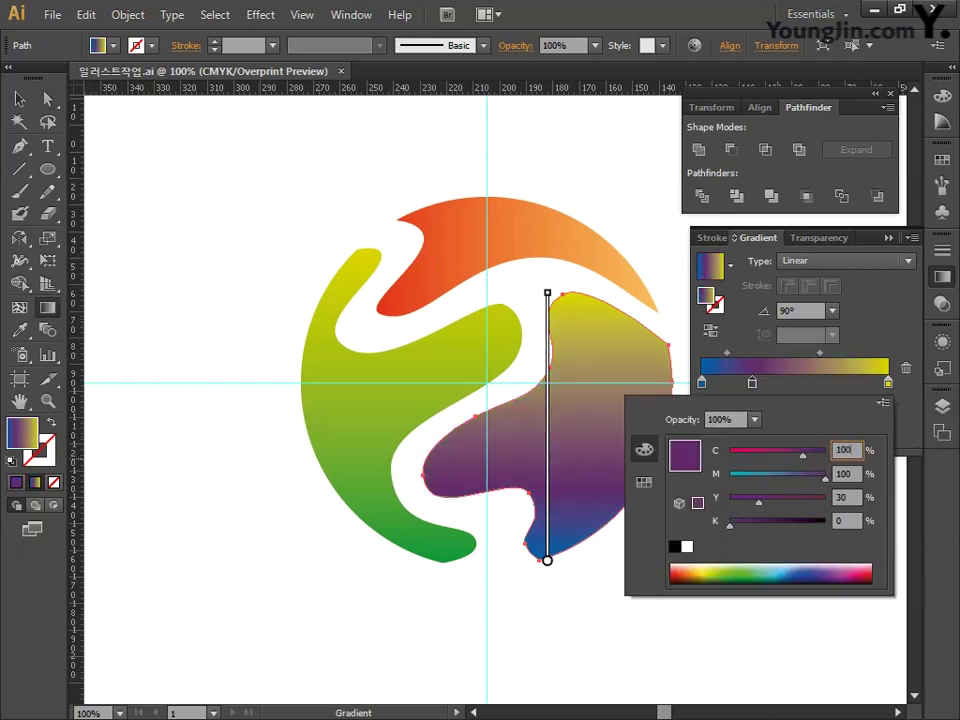
{"action": "type", "text": "00"}
{"action": "key", "text": "Tab"}
{"action": "type", "text": "30"}
{"action": "key", "text": "Tab"}
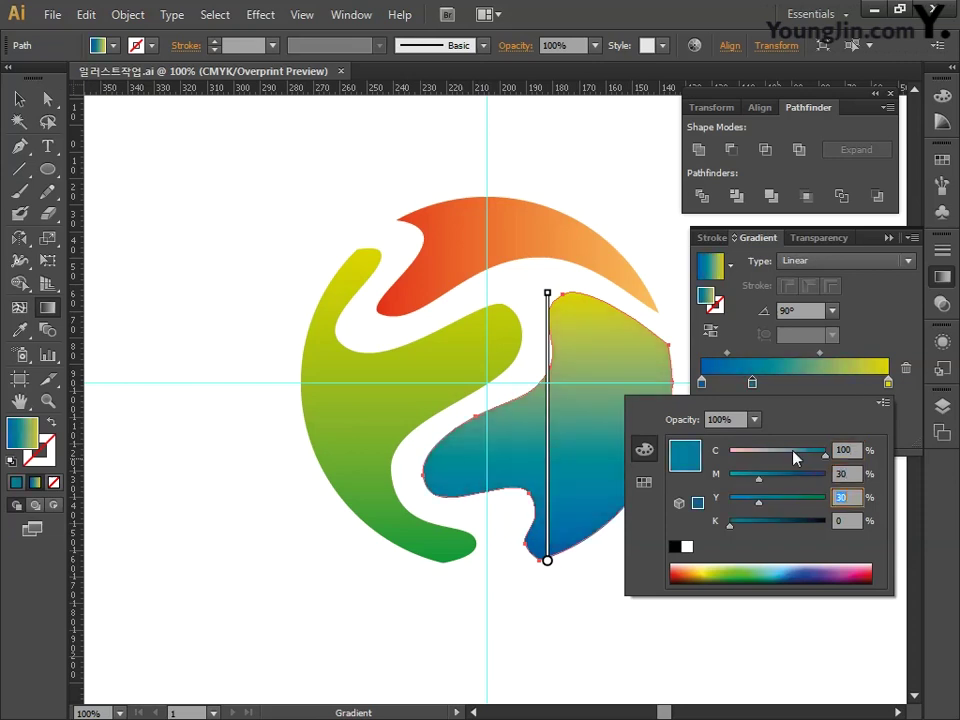
{"action": "type", "text": "0"}
{"action": "key", "text": "Tab"}
{"action": "key", "text": "Return"}
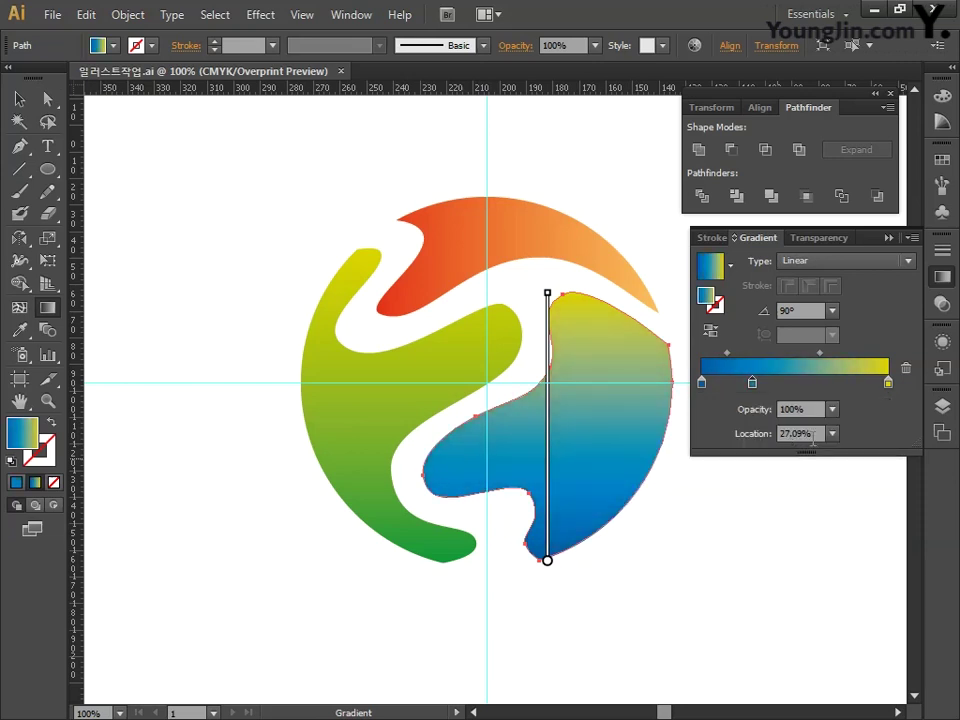
Set the location of the right piece's middle gradient stop to 20%
{"action": "double_click", "coordinate": [812, 434]}
{"action": "type", "text": "20"}
{"action": "key", "text": "Return"}
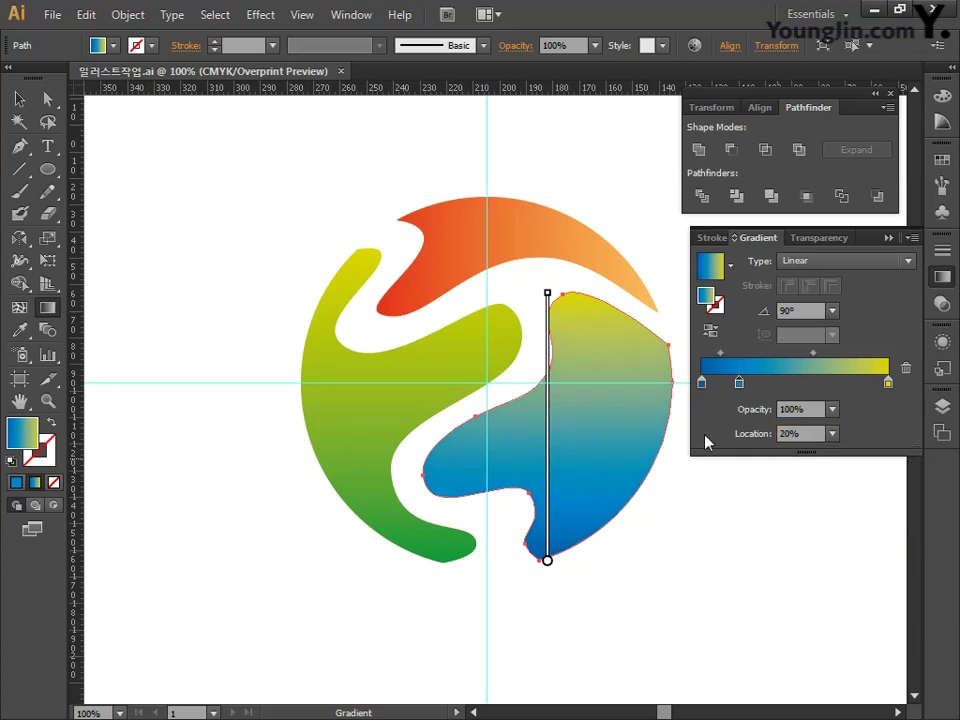
Set the right piece's ending gradient stop to C 65, M 0, Y 0, K 0
{"action": "double_click", "coordinate": [888, 383]}
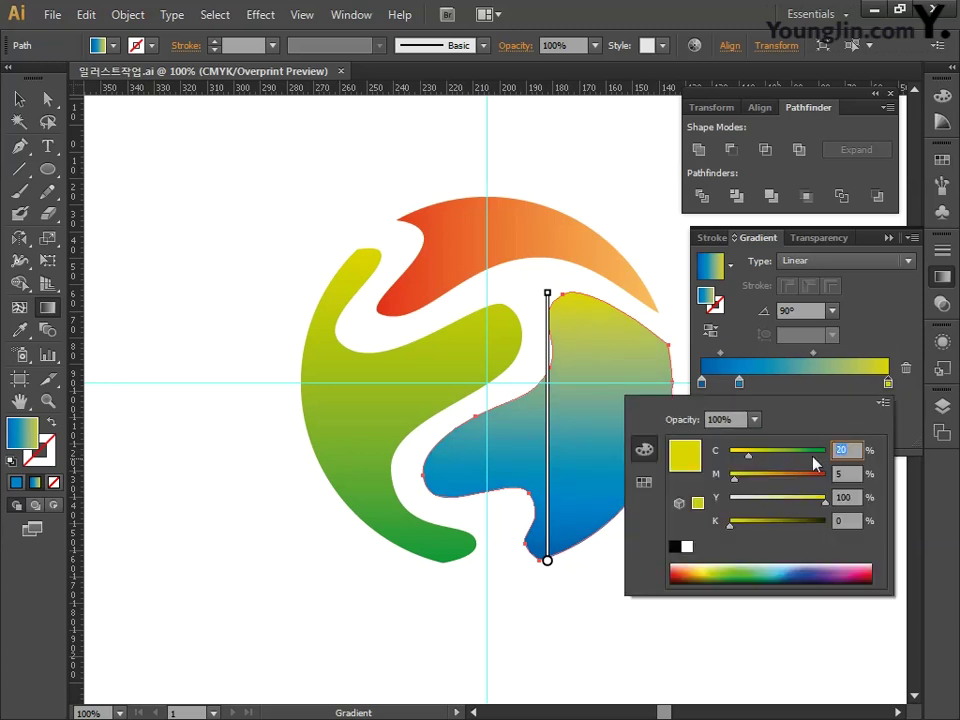
{"action": "type", "text": "65"}
{"action": "key", "text": "Tab"}
{"action": "type", "text": "0"}
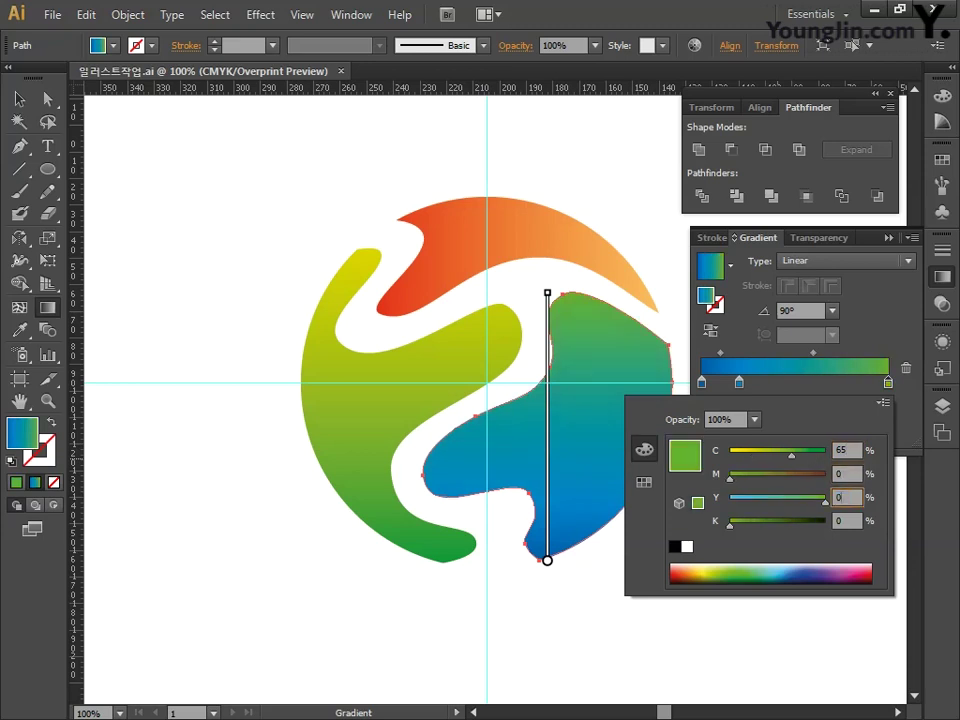
{"action": "key", "text": "Tab"}
{"action": "type", "text": "0"}
{"action": "key", "text": "Tab"}
{"action": "key", "text": "Return"}
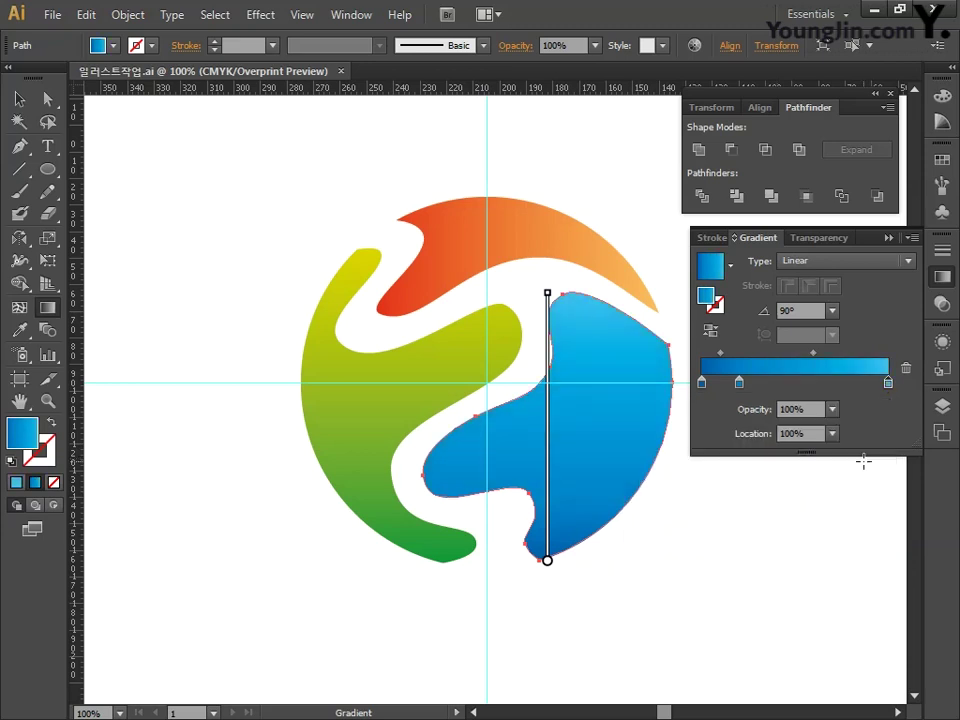
Put away the Gradient and Pathfinder settings and deselect the blue piece
{"action": "left_click", "coordinate": [940, 277]}
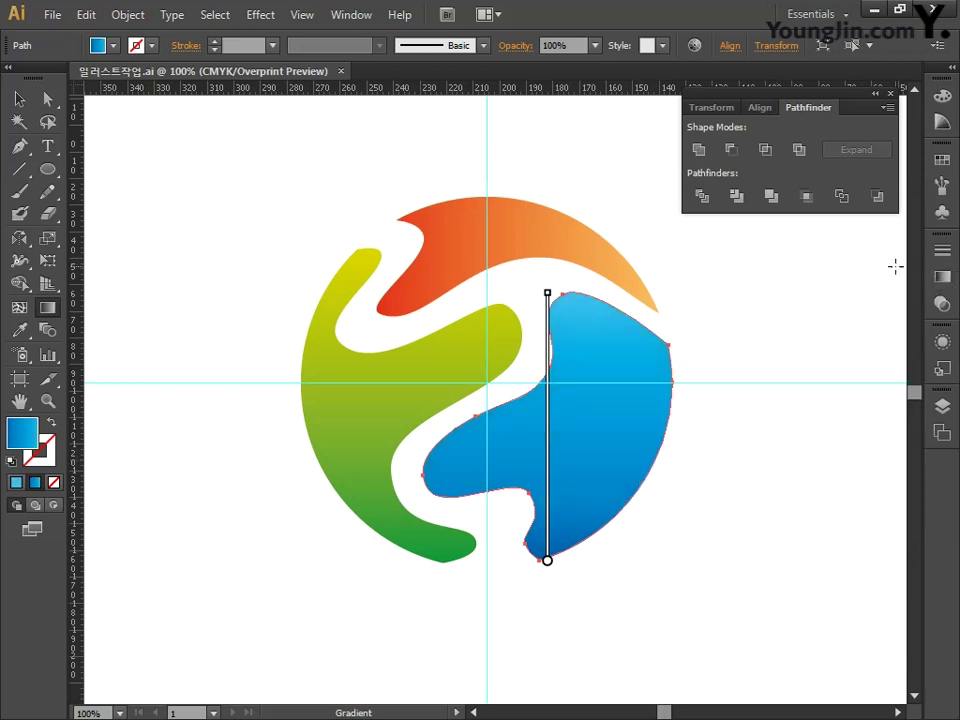
{"action": "left_click", "coordinate": [889, 92]}
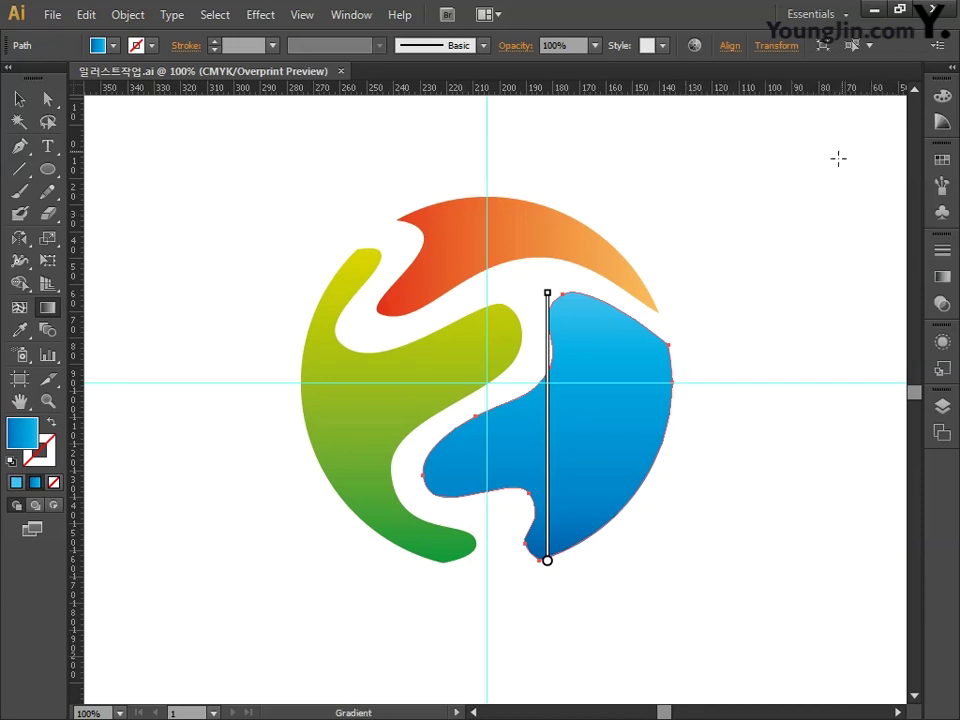
{"action": "key", "text": "v"}
{"action": "left_click", "coordinate": [712, 302]}
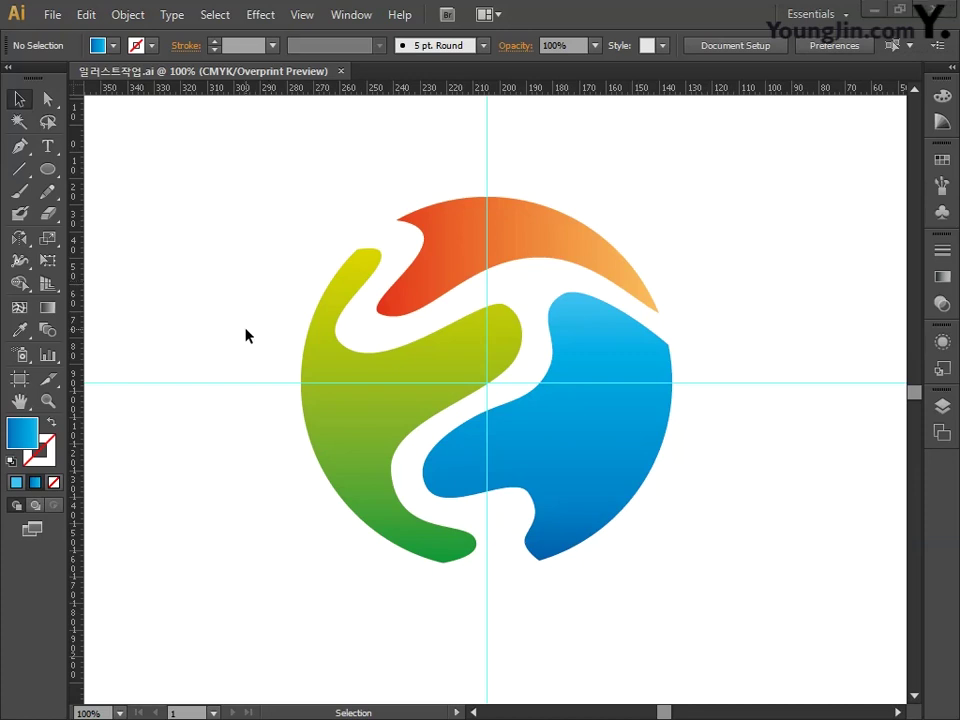
Hide the rulers and delete the horizontal guide crossing the empty area beside the logo
{"action": "key", "text": "space"}
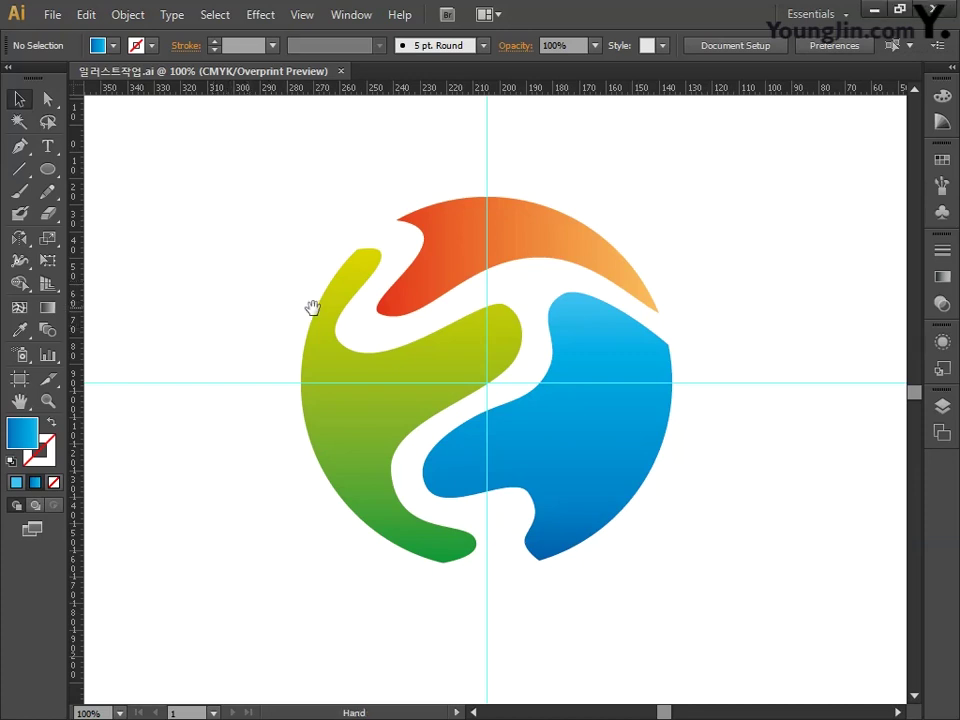
{"action": "left_click_drag", "start_coordinate": [220, 307], "coordinate": [443, 315]}
{"action": "left_click_drag", "start_coordinate": [270, 315], "coordinate": [429, 306]}
{"action": "left_click", "coordinate": [302, 14]}
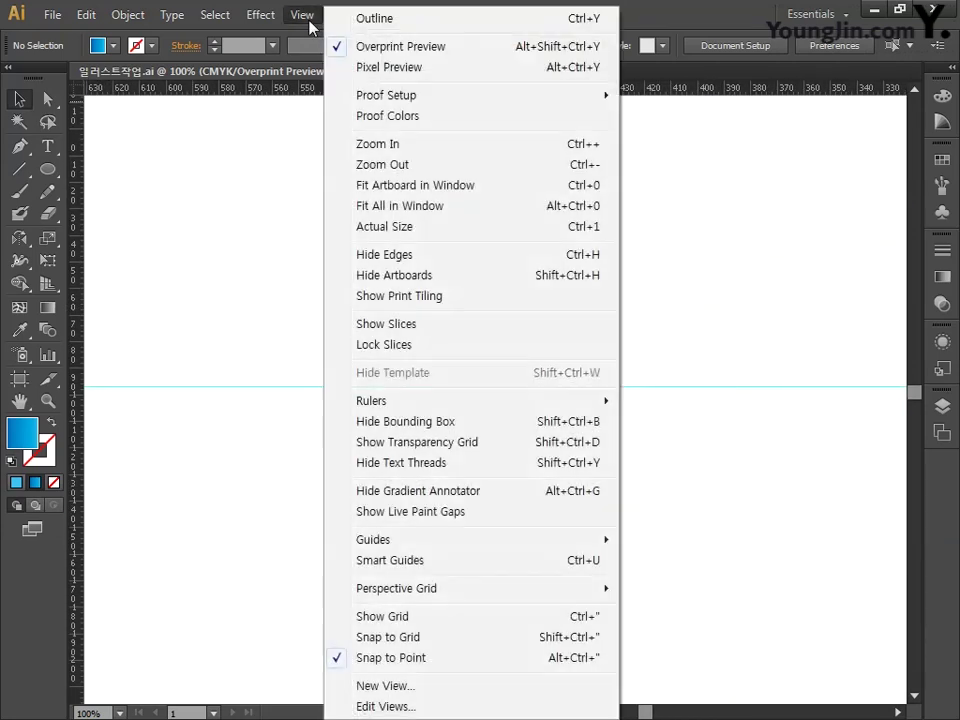
{"action": "mouse_move", "coordinate": [403, 413]}
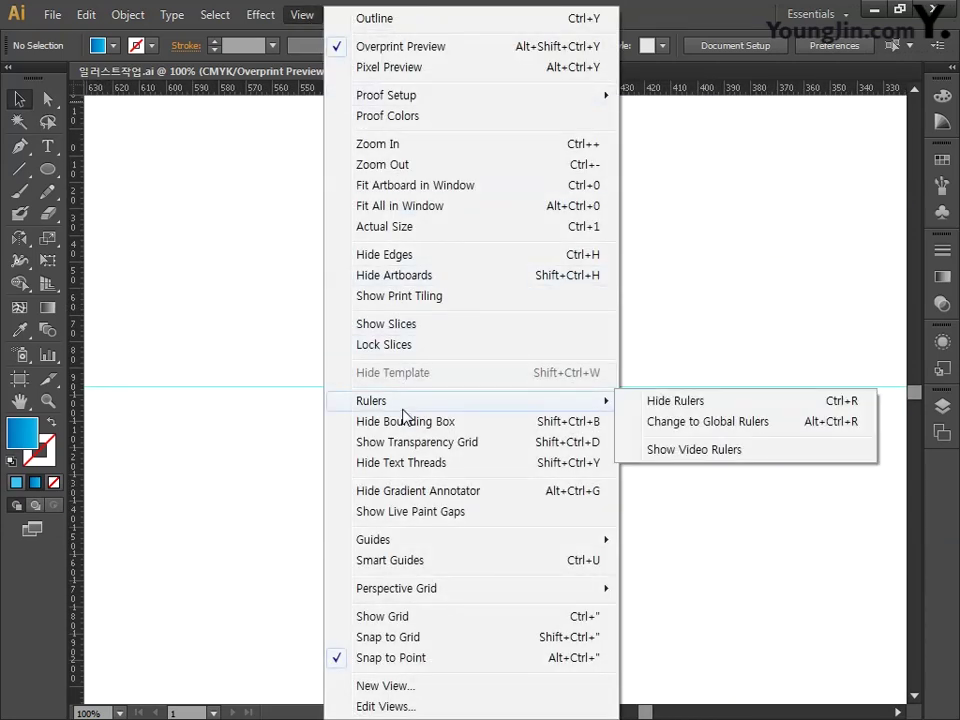
{"action": "left_click", "coordinate": [670, 402]}
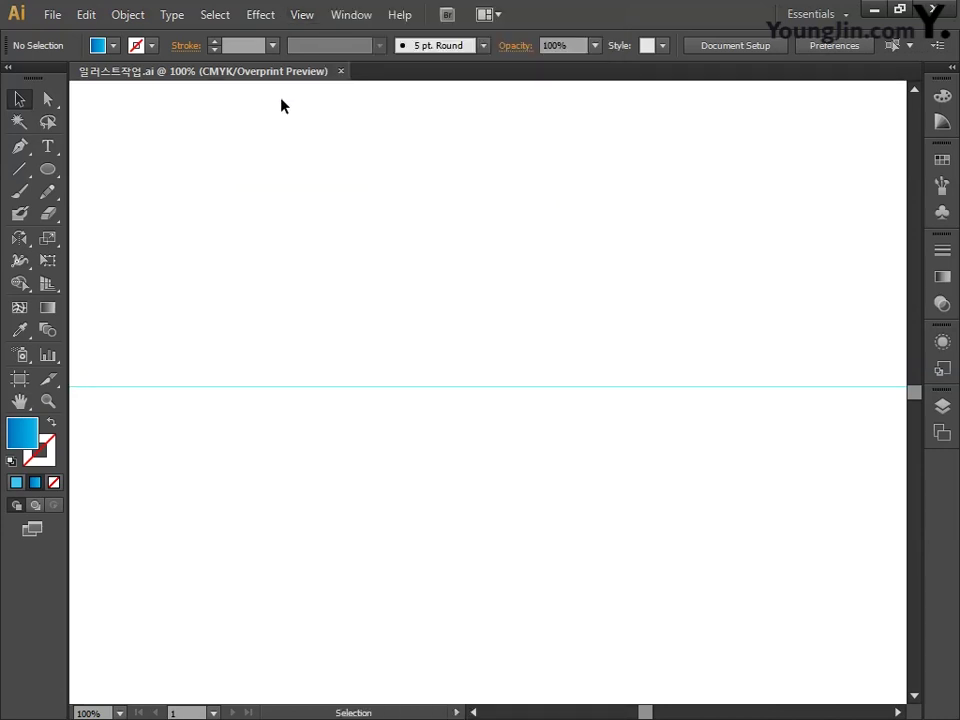
{"action": "left_click", "coordinate": [414, 386]}
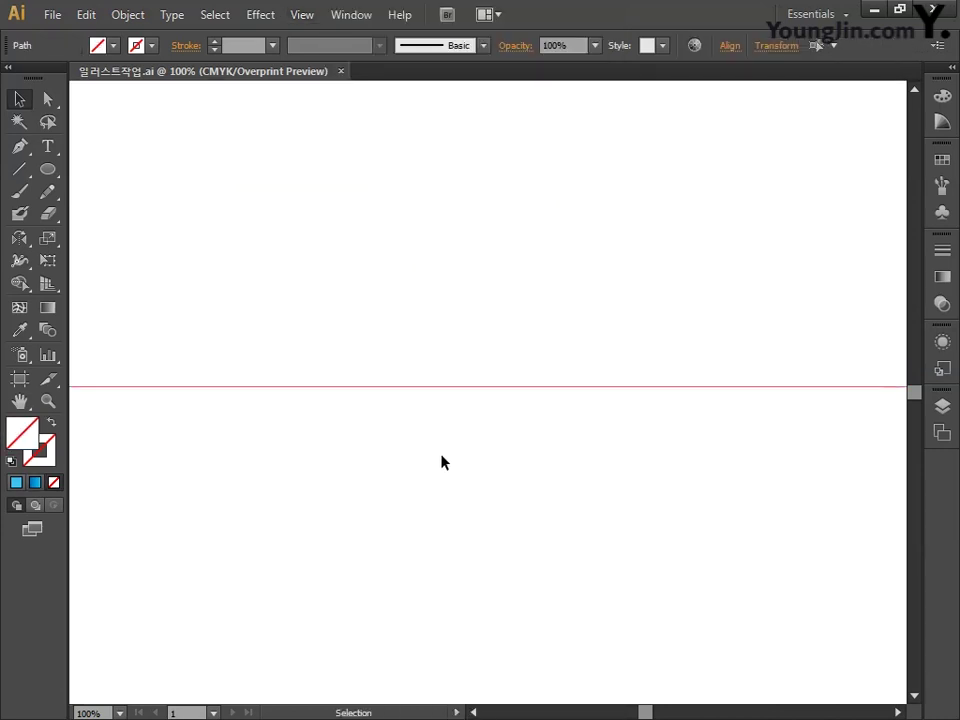
{"action": "key", "text": "Delete"}
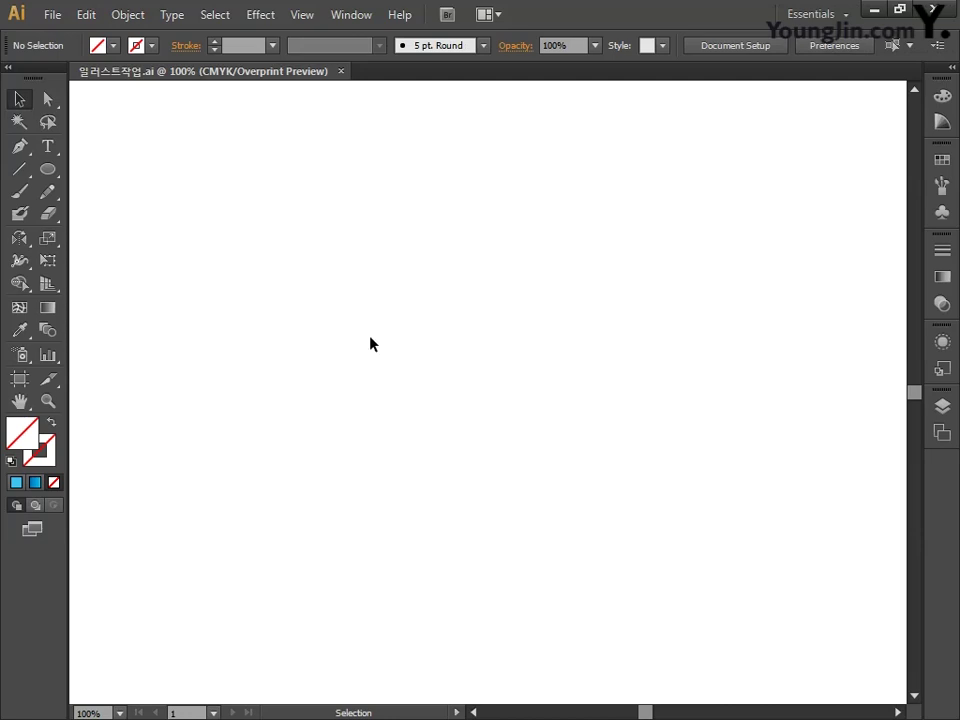
Prepare the Pen tool with a dark blue stroke, colour #045D8E
{"action": "left_click", "coordinate": [21, 148]}
{"action": "double_click", "coordinate": [44, 450]}
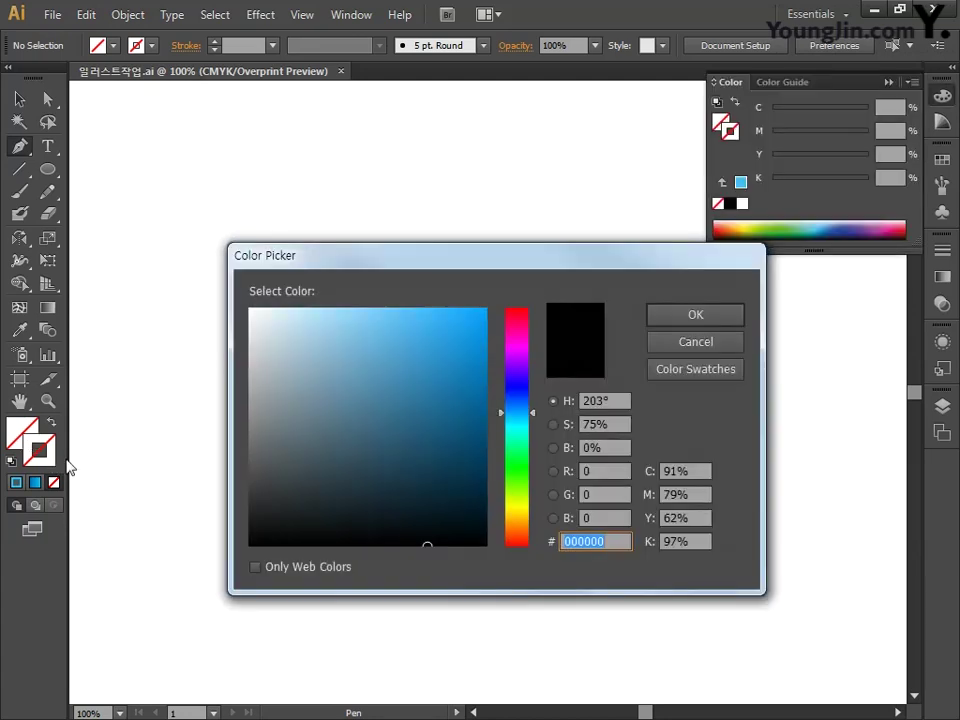
{"action": "left_click", "coordinate": [459, 430]}
{"action": "left_click", "coordinate": [480, 413]}
{"action": "left_click", "coordinate": [692, 318]}
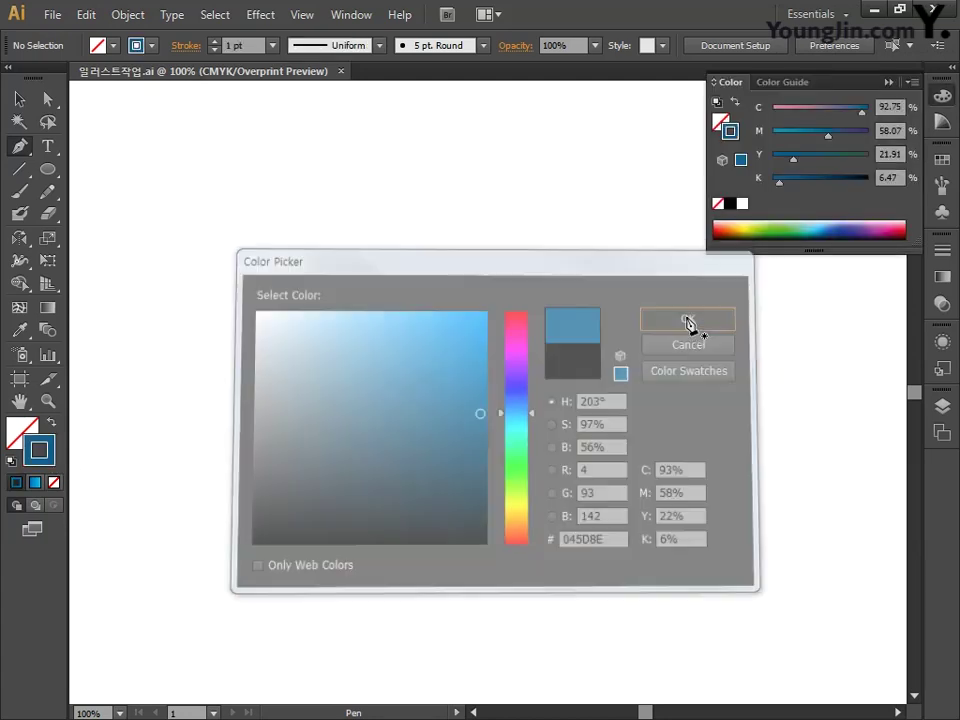
{"action": "left_click", "coordinate": [937, 97]}
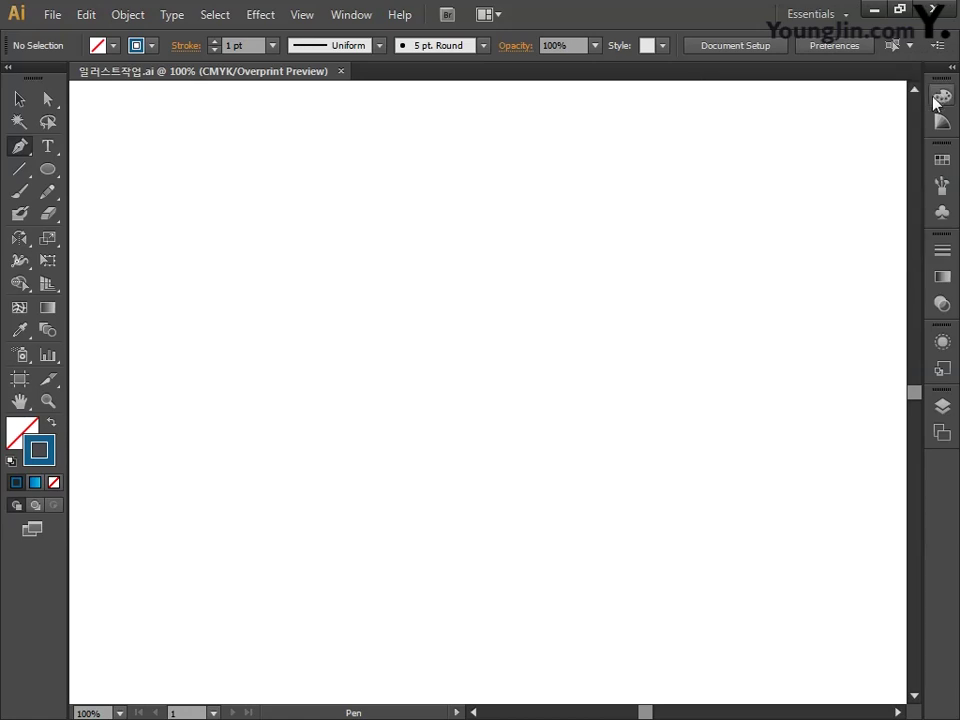
Draw a closed, straight-edged outline of a flying bird in the empty area, with a long raised left wing
{"action": "left_click", "coordinate": [314, 379]}
{"action": "left_click", "coordinate": [244, 417]}
{"action": "left_click", "coordinate": [372, 422]}
{"action": "left_click", "coordinate": [543, 439]}
{"action": "left_click", "coordinate": [547, 408]}
{"action": "left_click", "coordinate": [752, 311]}
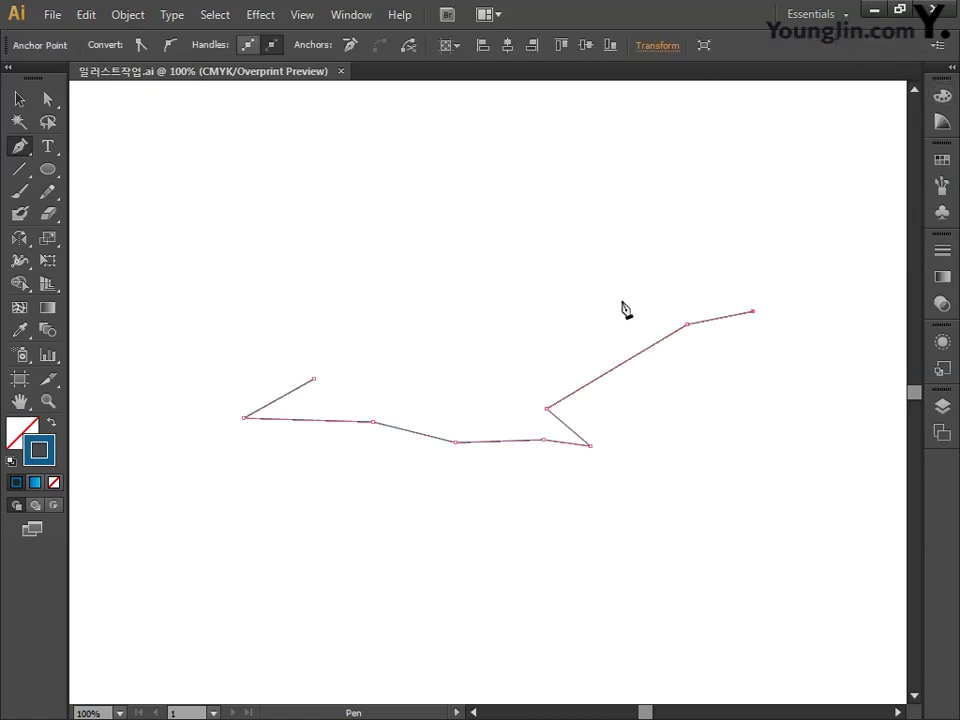
{"action": "left_click", "coordinate": [461, 362]}
{"action": "left_click", "coordinate": [132, 105]}
{"action": "left_click", "coordinate": [131, 167]}
{"action": "left_click", "coordinate": [278, 300]}
{"action": "left_click", "coordinate": [356, 363]}
{"action": "left_click", "coordinate": [314, 379]}
Convert the corner points around the bird's left wing and along its back into smooth curves
{"action": "left_click_drag", "start_coordinate": [278, 300], "coordinate": [289, 317]}
{"action": "left_click", "coordinate": [142, 178], "text": "alt"}
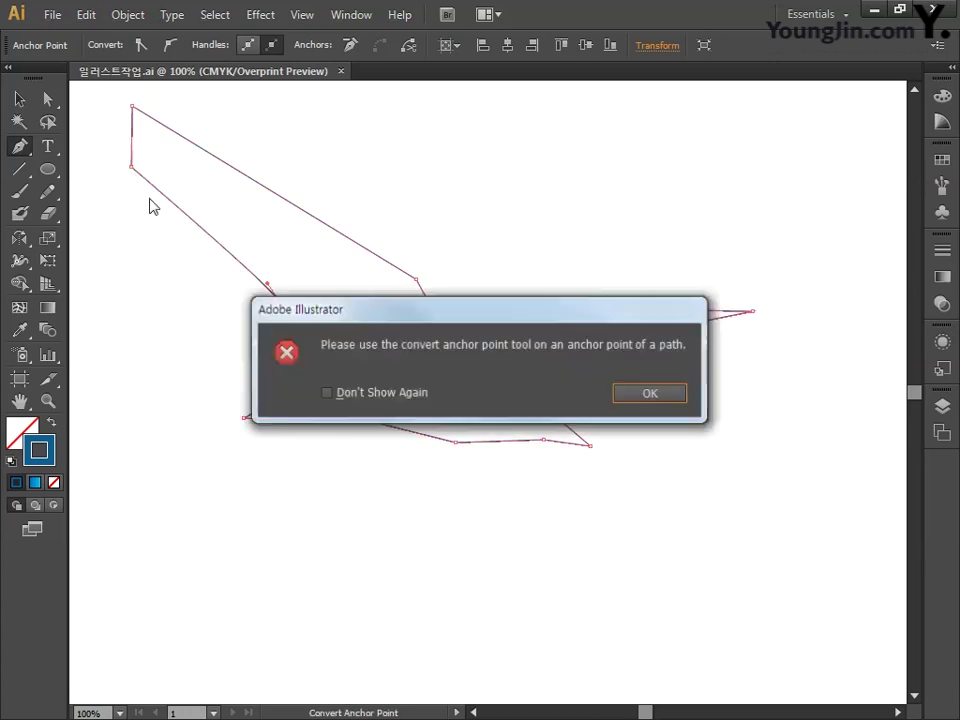
{"action": "key", "text": "Return"}
{"action": "left_click_drag", "start_coordinate": [131, 167], "coordinate": [158, 202]}
{"action": "left_click_drag", "start_coordinate": [132, 106], "coordinate": [156, 110]}
{"action": "left_click_drag", "start_coordinate": [417, 279], "coordinate": [437, 317]}
{"action": "left_click_drag", "start_coordinate": [461, 362], "coordinate": [511, 384]}
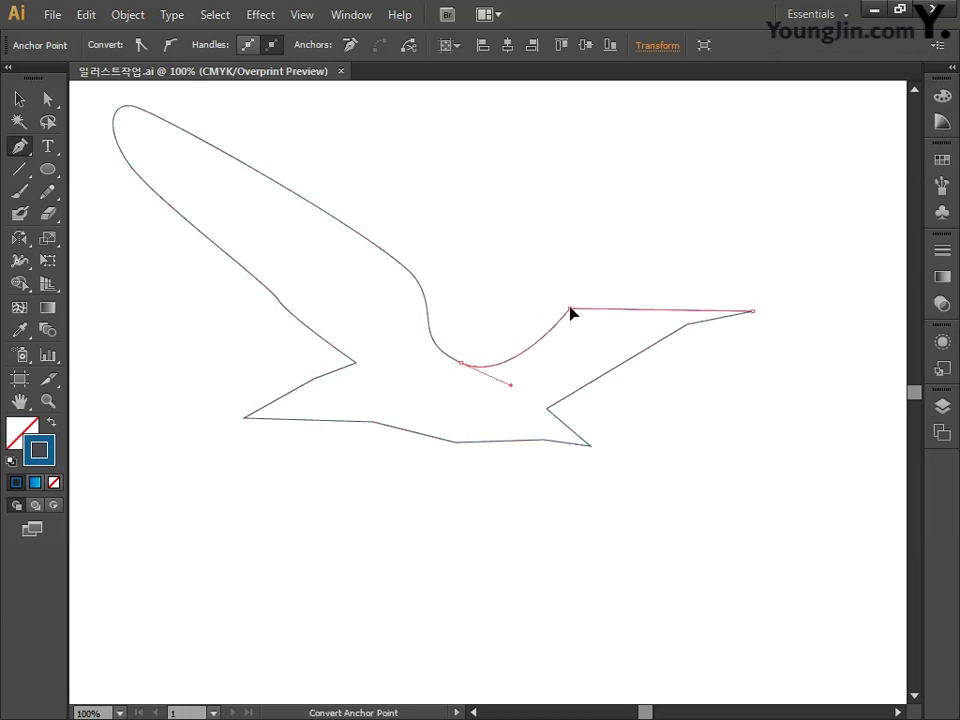
Round the anchor points around the bird's right wing and tip, and shift the whole outline toward the canvas centre
{"action": "left_click_drag", "start_coordinate": [570, 309], "coordinate": [603, 291]}
{"action": "left_click_drag", "start_coordinate": [702, 305], "coordinate": [739, 405]}
{"action": "left_click", "coordinate": [681, 305], "text": "ctrl"}
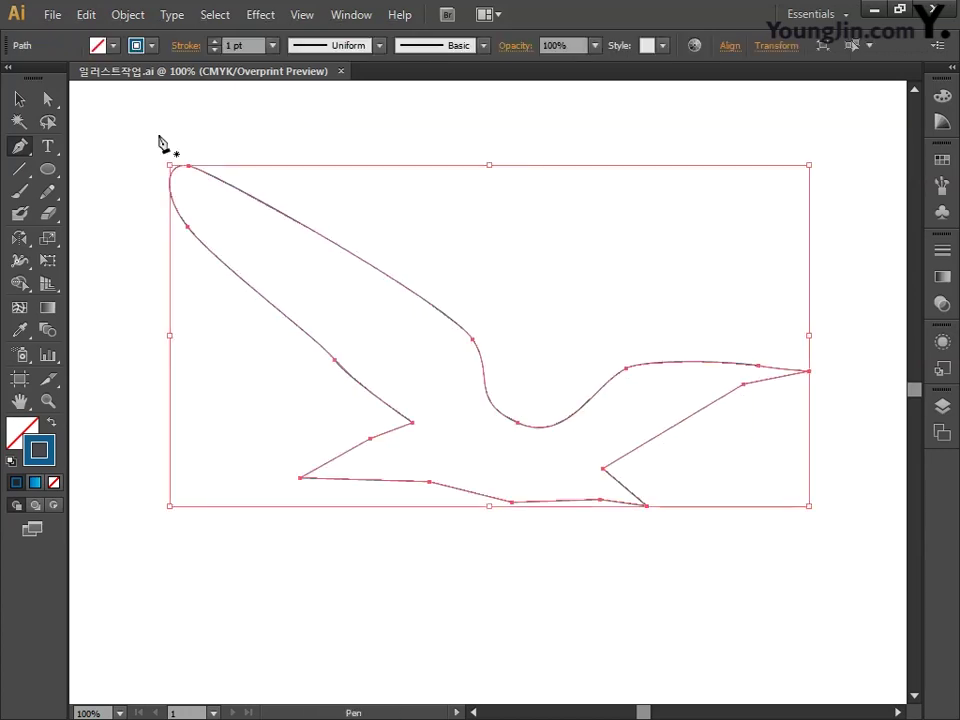
{"action": "left_click", "coordinate": [742, 341], "text": "ctrl"}
{"action": "left_click_drag", "start_coordinate": [751, 353], "coordinate": [747, 341]}
{"action": "left_click_drag", "start_coordinate": [802, 359], "coordinate": [807, 350]}
{"action": "left_click_drag", "start_coordinate": [737, 372], "coordinate": [733, 382]}
{"action": "left_click_drag", "start_coordinate": [733, 382], "coordinate": [754, 375]}
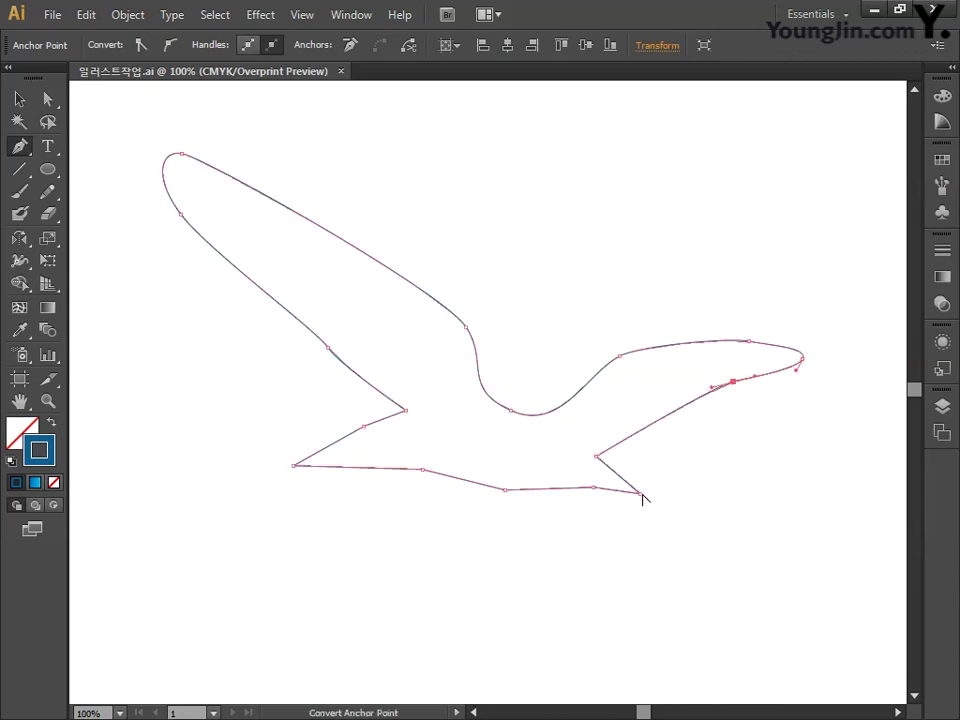
Smooth the anchor points along the bird's lower edge, rounding both the right and left lower tips
{"action": "left_click_drag", "start_coordinate": [640, 493], "coordinate": [650, 478]}
{"action": "left_click_drag", "start_coordinate": [593, 487], "coordinate": [607, 493]}
{"action": "left_click_drag", "start_coordinate": [505, 490], "coordinate": [523, 491]}
{"action": "left_click_drag", "start_coordinate": [422, 470], "coordinate": [441, 469]}
{"action": "left_click_drag", "start_coordinate": [293, 466], "coordinate": [302, 474]}
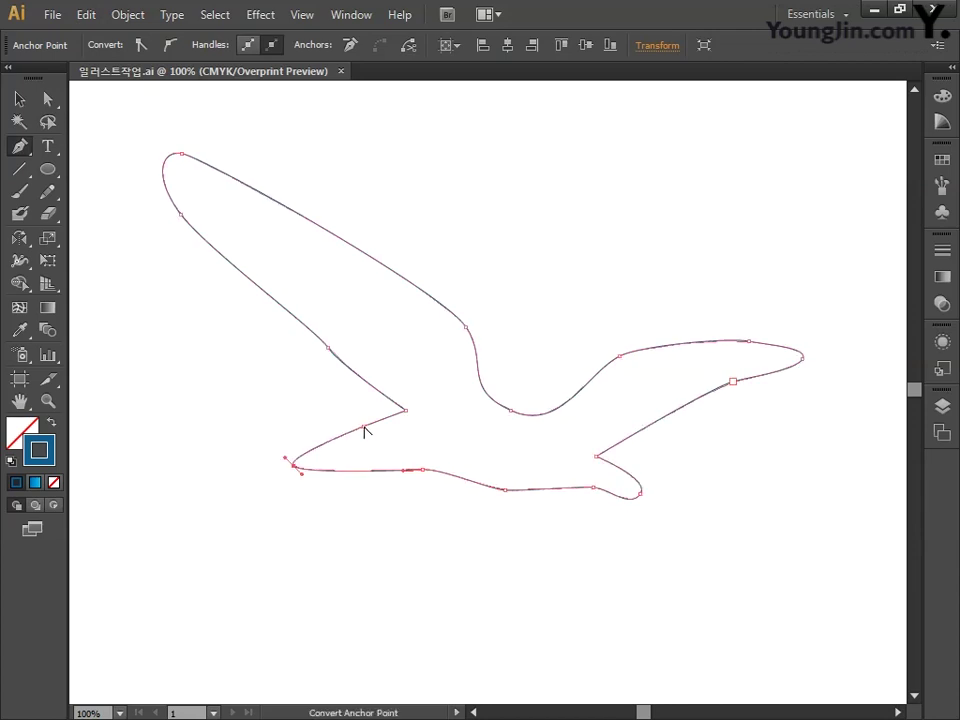
{"action": "left_click_drag", "start_coordinate": [364, 426], "coordinate": [336, 425]}
Reshape the lower edge of the bird's left wing by repositioning its anchor points and adjusting their curve handles
{"action": "left_click_drag", "start_coordinate": [328, 348], "coordinate": [361, 368]}
{"action": "left_click_drag", "start_coordinate": [361, 368], "coordinate": [382, 375]}
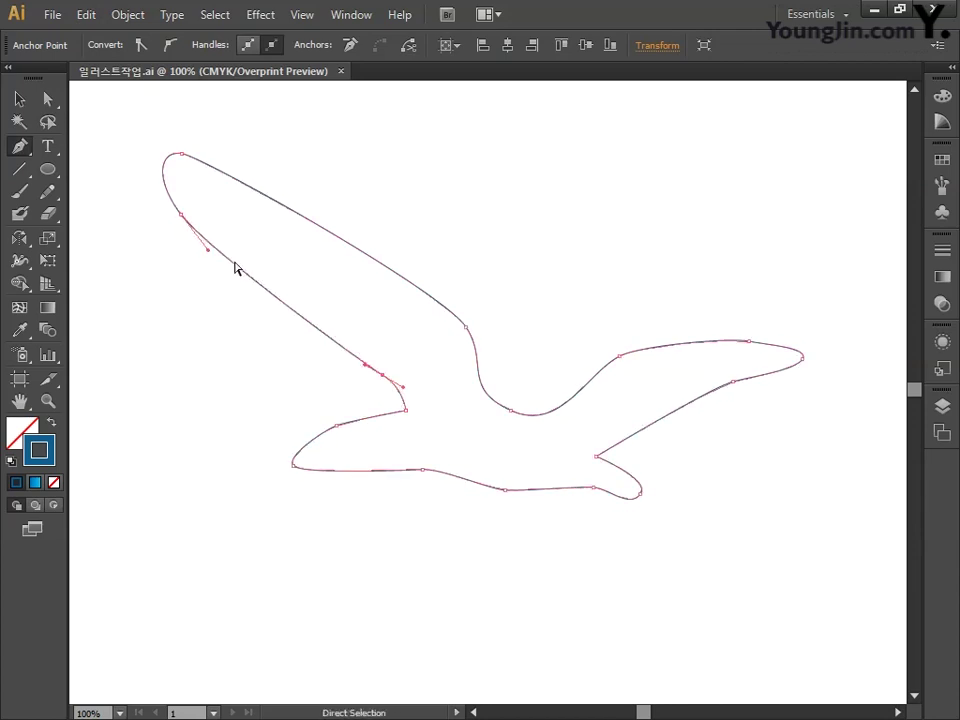
{"action": "left_click_drag", "start_coordinate": [181, 214], "coordinate": [176, 261]}
{"action": "left_click_drag", "start_coordinate": [204, 297], "coordinate": [215, 300]}
{"action": "left_click_drag", "start_coordinate": [176, 261], "coordinate": [176, 274]}
{"action": "left_click_drag", "start_coordinate": [365, 364], "coordinate": [335, 336]}
{"action": "left_click_drag", "start_coordinate": [175, 273], "coordinate": [172, 249]}
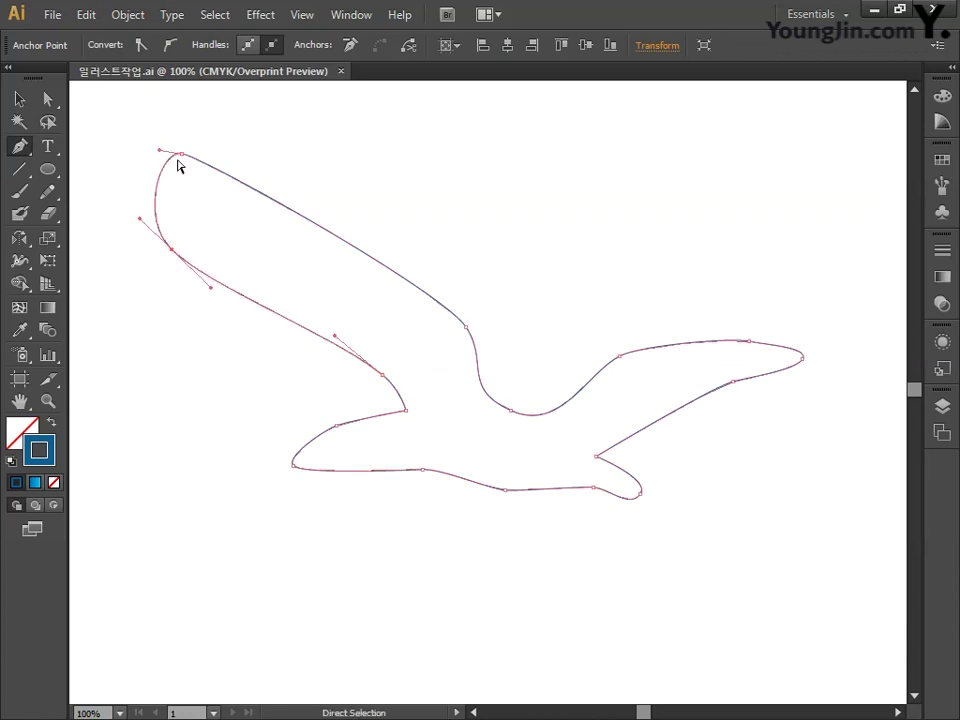
Pull the bird's left wing tip up and outward, adding an anchor point on the upper edge near the tip
{"action": "left_click_drag", "start_coordinate": [180, 156], "coordinate": [190, 129]}
{"action": "left_click", "coordinate": [214, 164]}
{"action": "left_click_drag", "start_coordinate": [173, 125], "coordinate": [154, 131]}
{"action": "left_click_drag", "start_coordinate": [214, 165], "coordinate": [220, 176]}
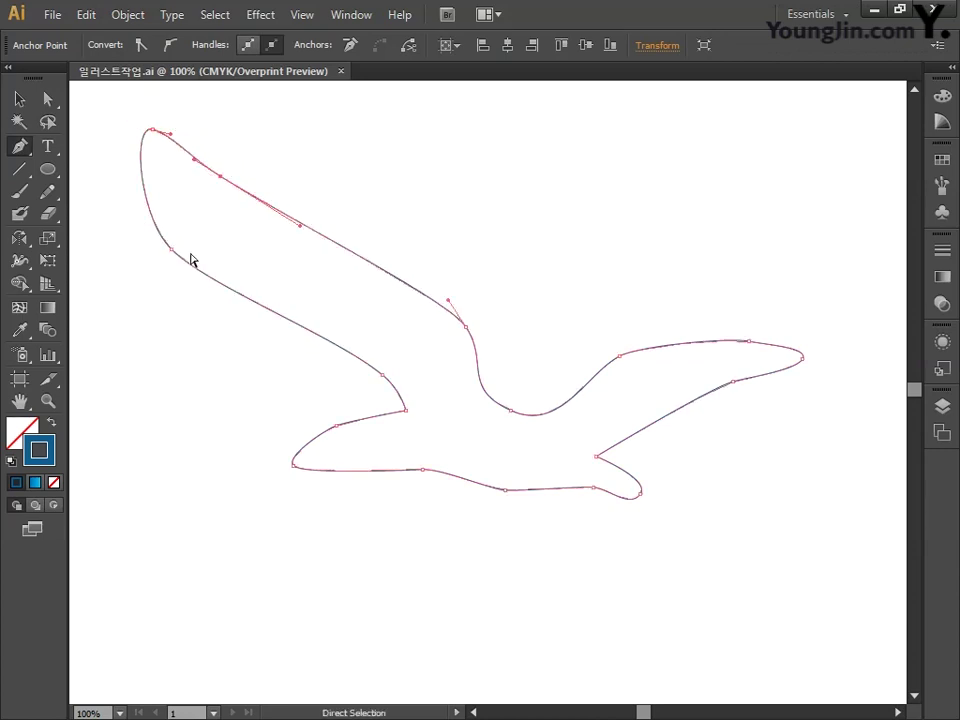
Adjust the anchor points where the left wing joins the body to make the wing narrower and its curve gentler
{"action": "left_click_drag", "start_coordinate": [466, 327], "coordinate": [416, 280]}
{"action": "left_click_drag", "start_coordinate": [398, 254], "coordinate": [384, 256]}
{"action": "left_click_drag", "start_coordinate": [382, 375], "coordinate": [387, 362]}
{"action": "left_click_drag", "start_coordinate": [406, 410], "coordinate": [419, 406]}
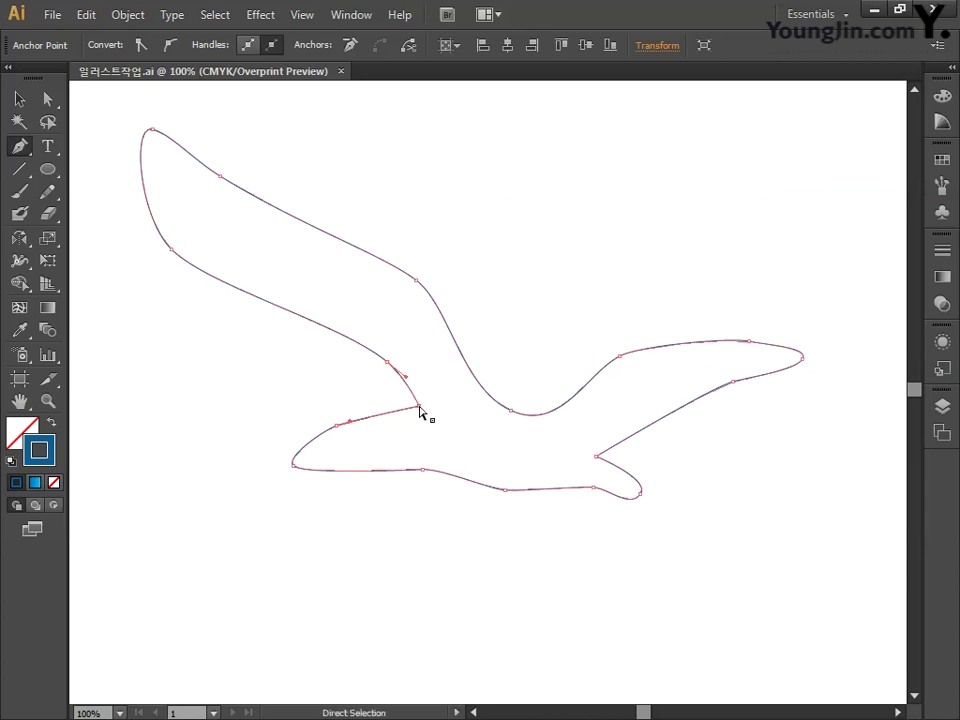
Shorten and lower the bird's right wing by moving its anchor points closer to the body and adjusting its curves
{"action": "left_click_drag", "start_coordinate": [620, 356], "coordinate": [610, 376]}
{"action": "left_click_drag", "start_coordinate": [749, 341], "coordinate": [720, 359]}
{"action": "left_click_drag", "start_coordinate": [802, 358], "coordinate": [766, 372]}
{"action": "left_click_drag", "start_coordinate": [733, 382], "coordinate": [754, 397]}
{"action": "left_click", "coordinate": [720, 359], "text": "ctrl+shift"}
{"action": "left_click", "coordinate": [766, 372], "text": "ctrl+shift"}
{"action": "left_click_drag", "start_coordinate": [610, 376], "coordinate": [620, 387]}
{"action": "left_click_drag", "start_coordinate": [641, 377], "coordinate": [647, 375]}
{"action": "left_click_drag", "start_coordinate": [754, 398], "coordinate": [745, 401]}
{"action": "left_click_drag", "start_coordinate": [597, 456], "coordinate": [598, 461]}
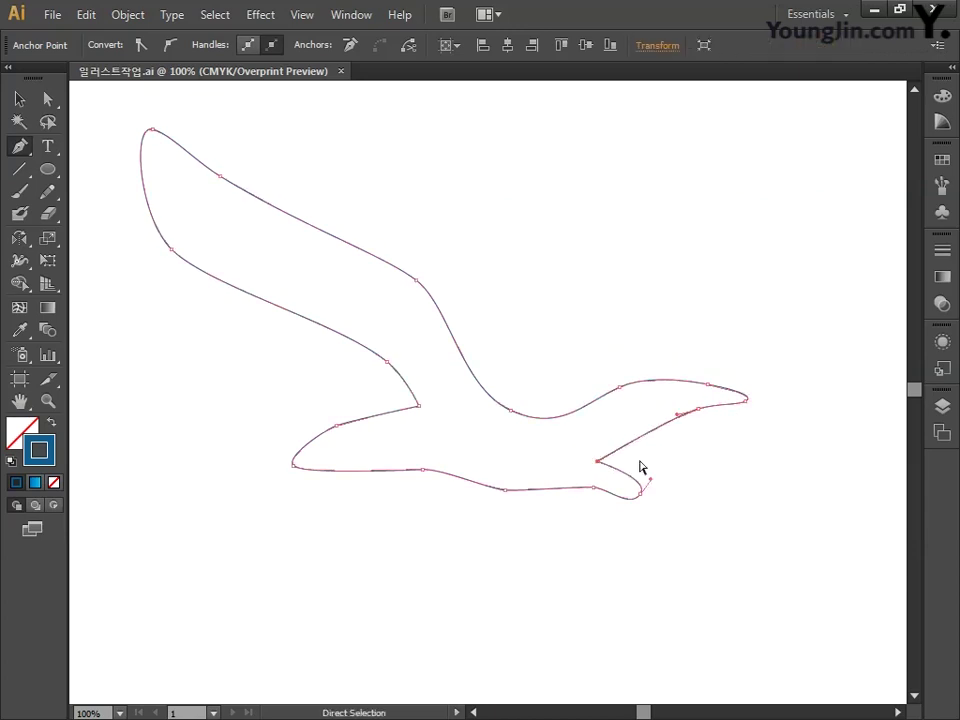
Refine the underside of the bird's right wing, its head and its belly by moving anchor points and curve handles
{"action": "left_click_drag", "start_coordinate": [677, 414], "coordinate": [656, 439]}
{"action": "left_click_drag", "start_coordinate": [745, 401], "coordinate": [734, 401]}
{"action": "left_click_drag", "start_coordinate": [593, 487], "coordinate": [594, 480]}
{"action": "left_click_drag", "start_coordinate": [630, 508], "coordinate": [625, 464]}
{"action": "left_click_drag", "start_coordinate": [505, 490], "coordinate": [503, 494]}
{"action": "left_click_drag", "start_coordinate": [519, 495], "coordinate": [539, 496]}
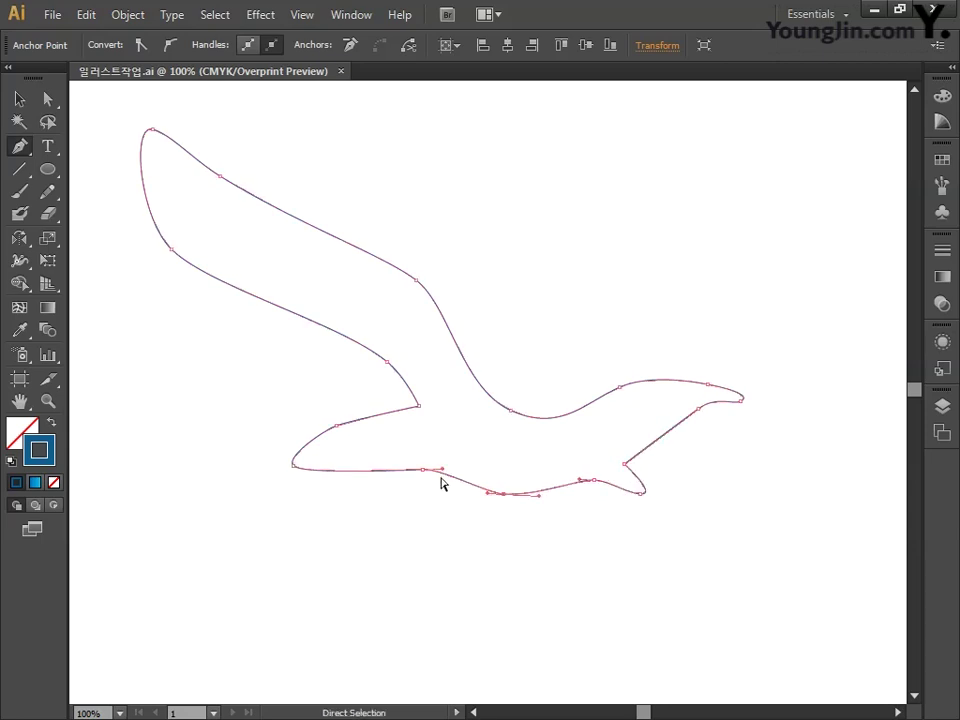
Reshape the bird's tail into a slimmer, raised form by moving its anchor points and handles and adding a point on its upper edge
{"action": "mouse_move", "coordinate": [293, 465]}
{"action": "left_mouse_down"}
{"action": "mouse_move", "coordinate": [287, 457]}
{"action": "mouse_move", "coordinate": [311, 460]}
{"action": "left_mouse_up"}
{"action": "left_click_drag", "start_coordinate": [277, 454], "coordinate": [272, 454]}
{"action": "left_click_drag", "start_coordinate": [336, 425], "coordinate": [312, 421]}
{"action": "left_click_drag", "start_coordinate": [341, 414], "coordinate": [340, 421]}
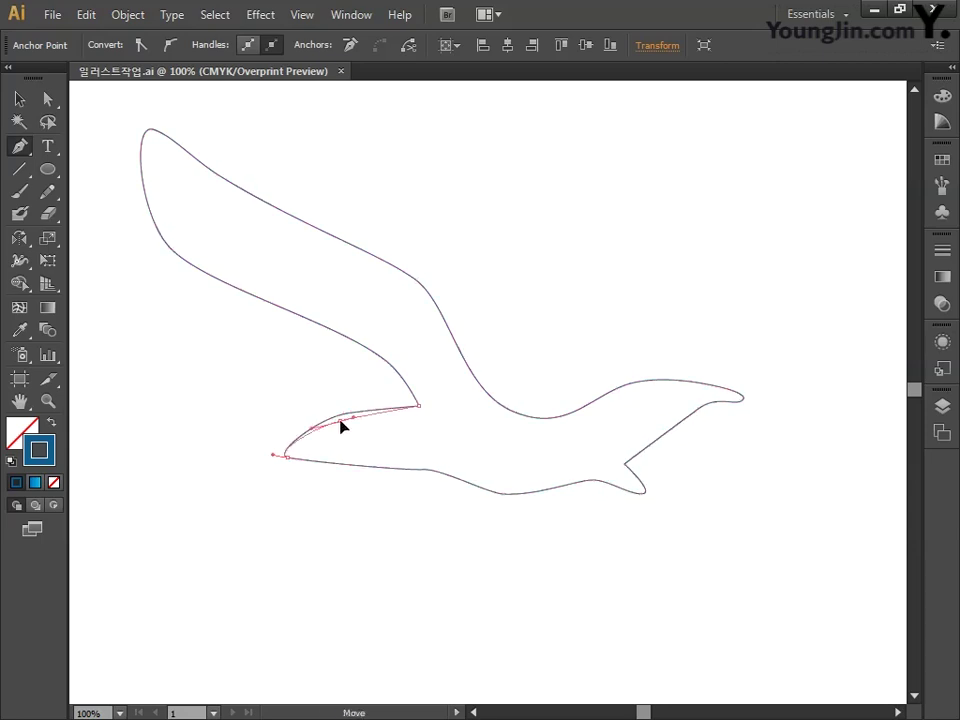
{"action": "left_click_drag", "start_coordinate": [426, 470], "coordinate": [381, 457]}
{"action": "left_click_drag", "start_coordinate": [311, 460], "coordinate": [324, 448]}
{"action": "left_click", "coordinate": [300, 442]}
{"action": "left_click_drag", "start_coordinate": [300, 442], "coordinate": [341, 410]}
{"action": "left_click_drag", "start_coordinate": [380, 457], "coordinate": [380, 457]}
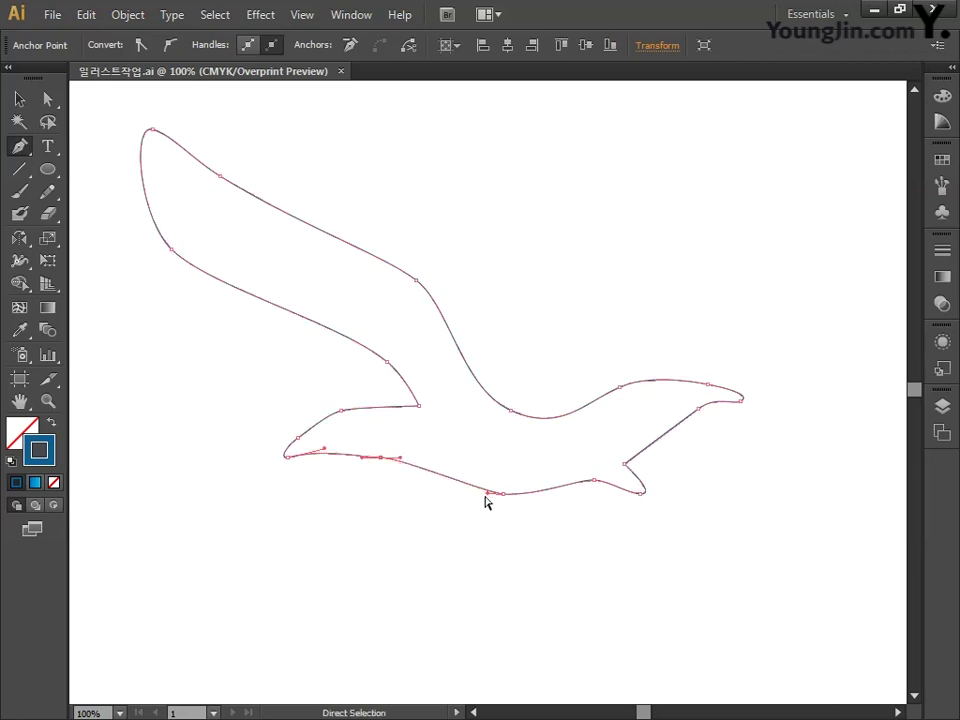
Smooth the belly curve, move the notch between head and right wing toward the body, and lower the right wing slightly
{"action": "left_click_drag", "start_coordinate": [503, 494], "coordinate": [483, 495]}
{"action": "left_click_drag", "start_coordinate": [467, 494], "coordinate": [442, 491]}
{"action": "left_click_drag", "start_coordinate": [624, 465], "coordinate": [650, 458]}
{"action": "left_click_drag", "start_coordinate": [698, 409], "coordinate": [690, 413]}
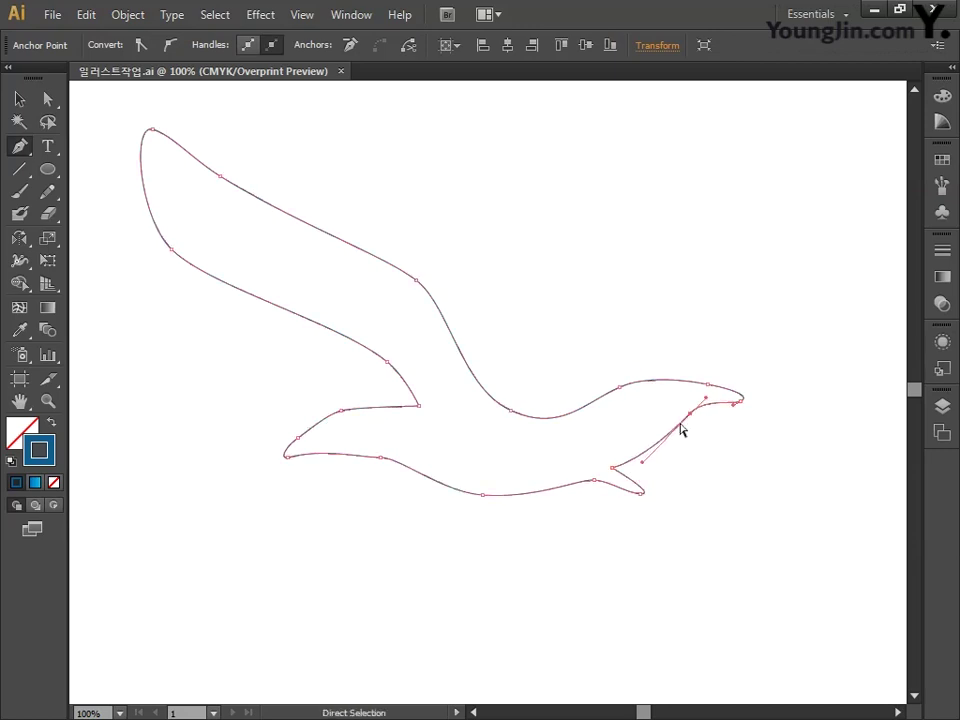
{"action": "left_click_drag", "start_coordinate": [605, 358], "coordinate": [748, 432]}
{"action": "left_click_drag", "start_coordinate": [690, 413], "coordinate": [681, 424]}
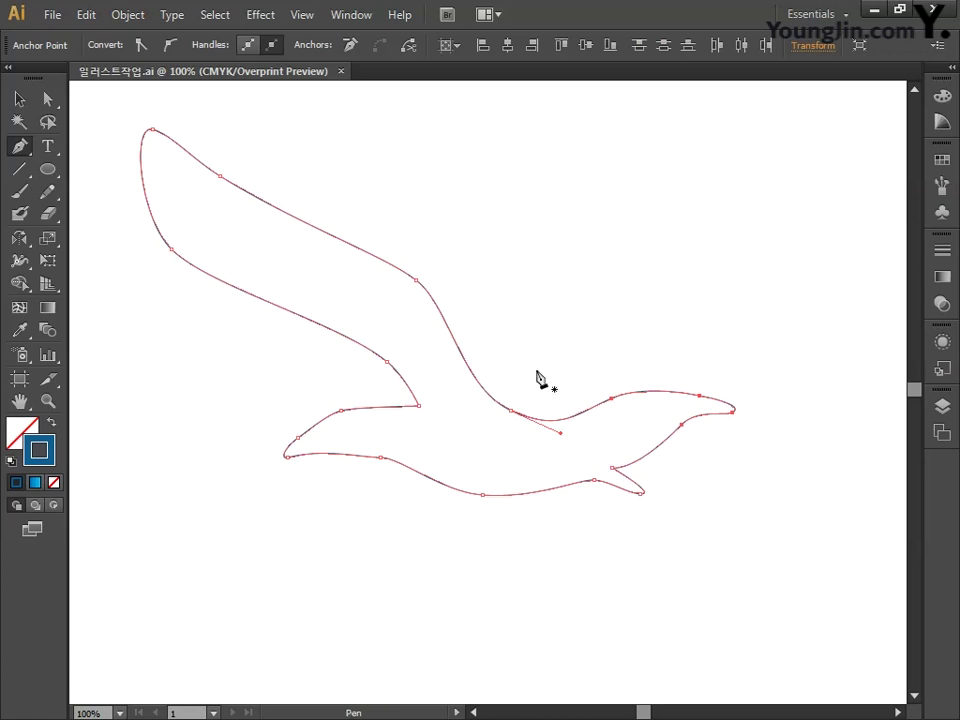
Fill the bird with light blue, using C 45%, M 0%, Y 0% and K 0%
{"action": "key", "text": "space"}
{"action": "left_click_drag", "start_coordinate": [545, 317], "coordinate": [584, 348]}
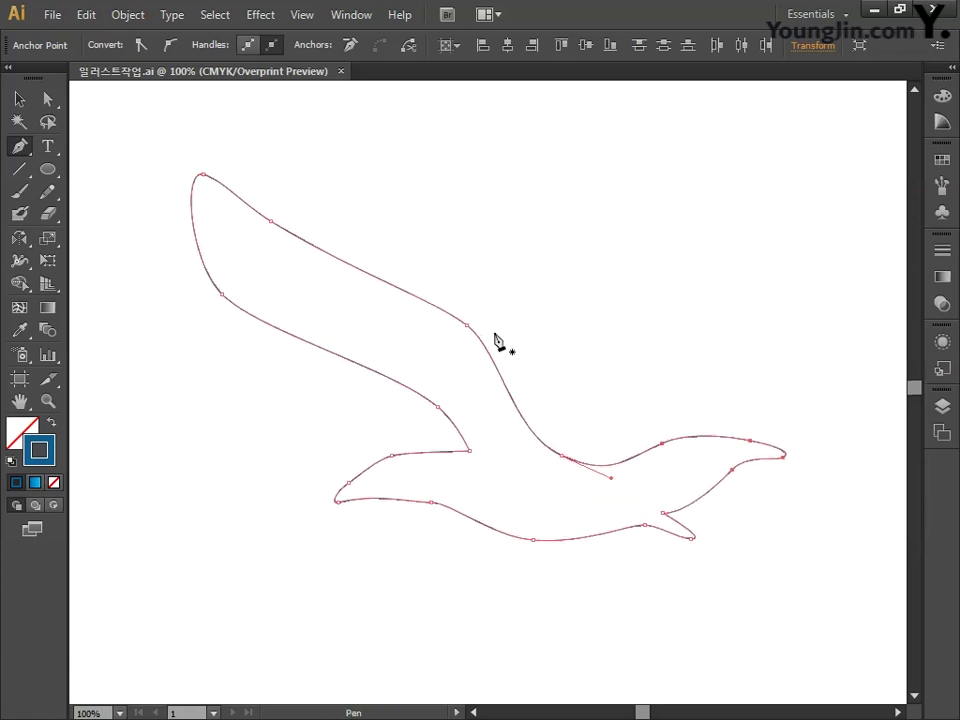
{"action": "left_click", "coordinate": [19, 98]}
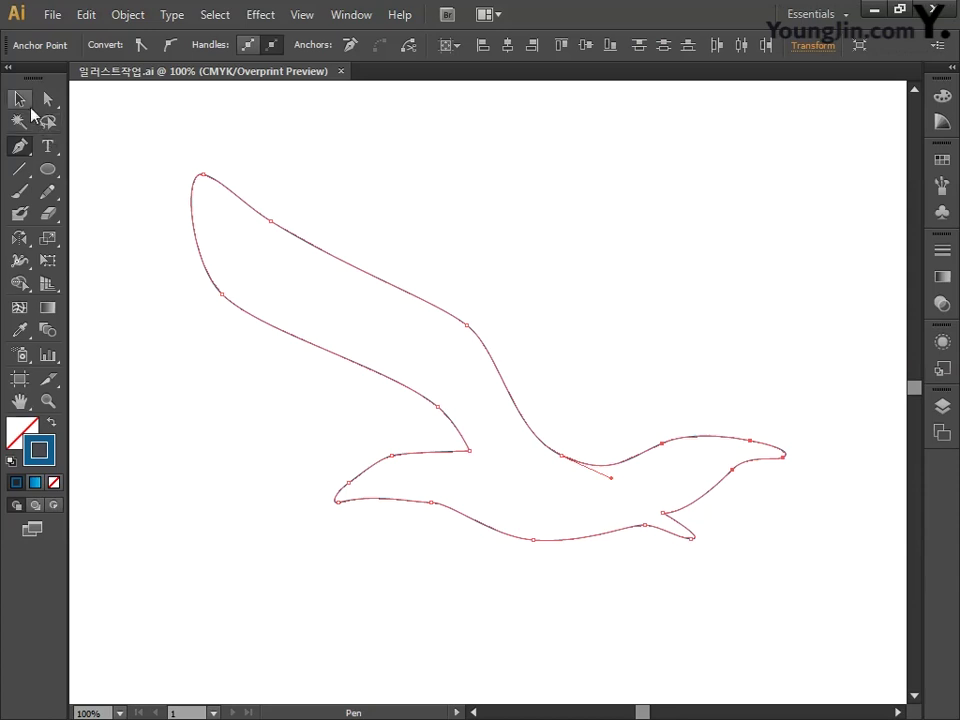
{"action": "double_click", "coordinate": [27, 430]}
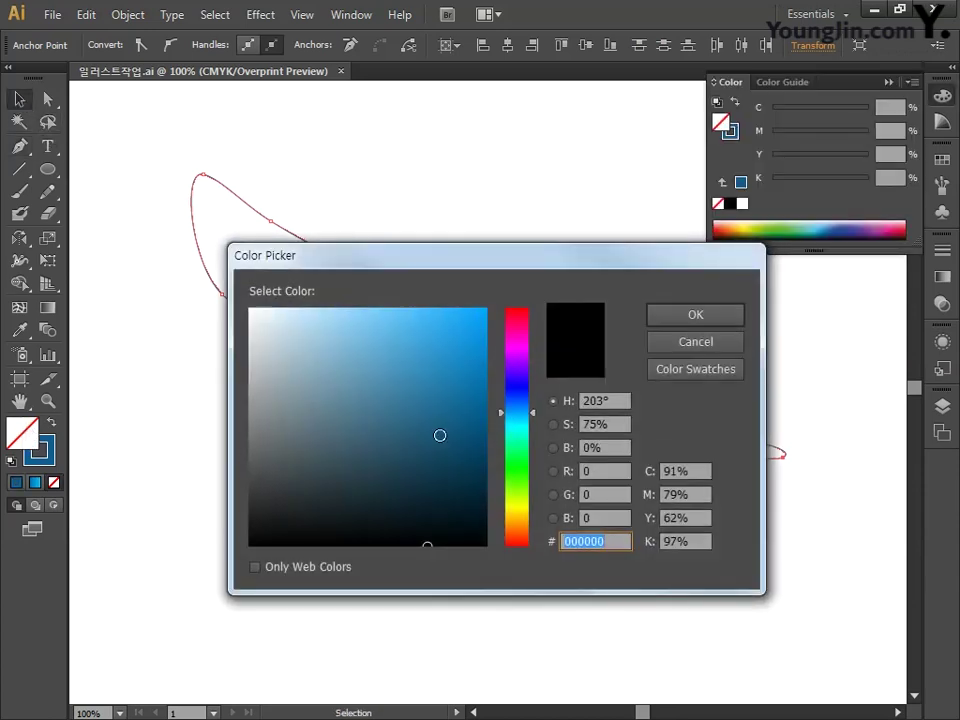
{"action": "left_click_drag", "start_coordinate": [683, 468], "coordinate": [662, 470]}
{"action": "type", "text": "45"}
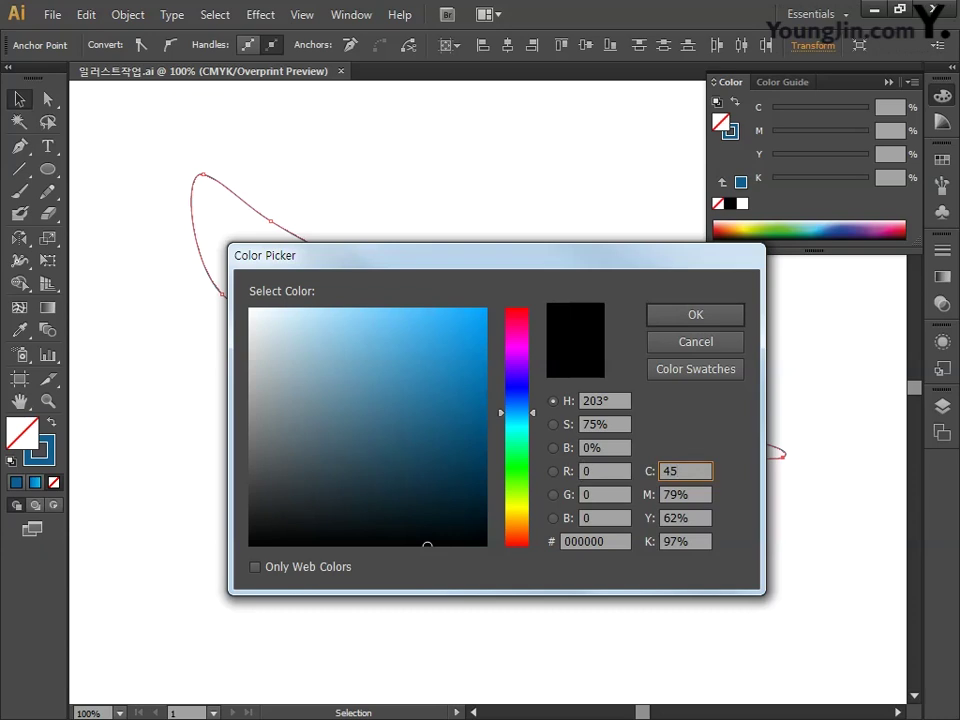
{"action": "key", "text": "Tab"}
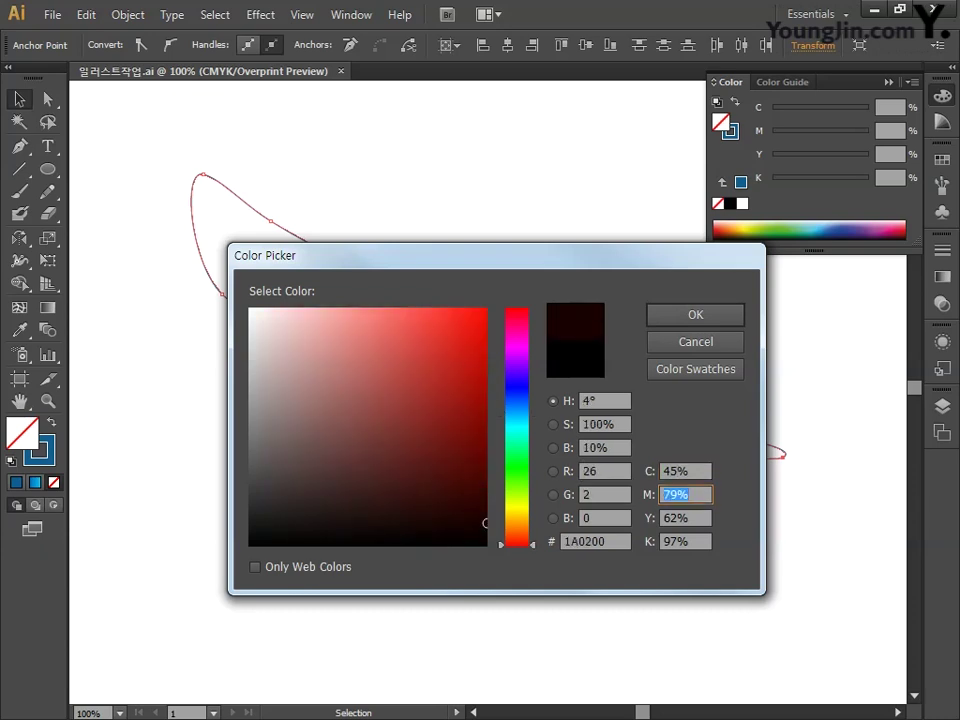
{"action": "type", "text": "0"}
{"action": "key", "text": "Tab"}
{"action": "type", "text": "0"}
{"action": "key", "text": "Tab"}
{"action": "type", "text": "0"}
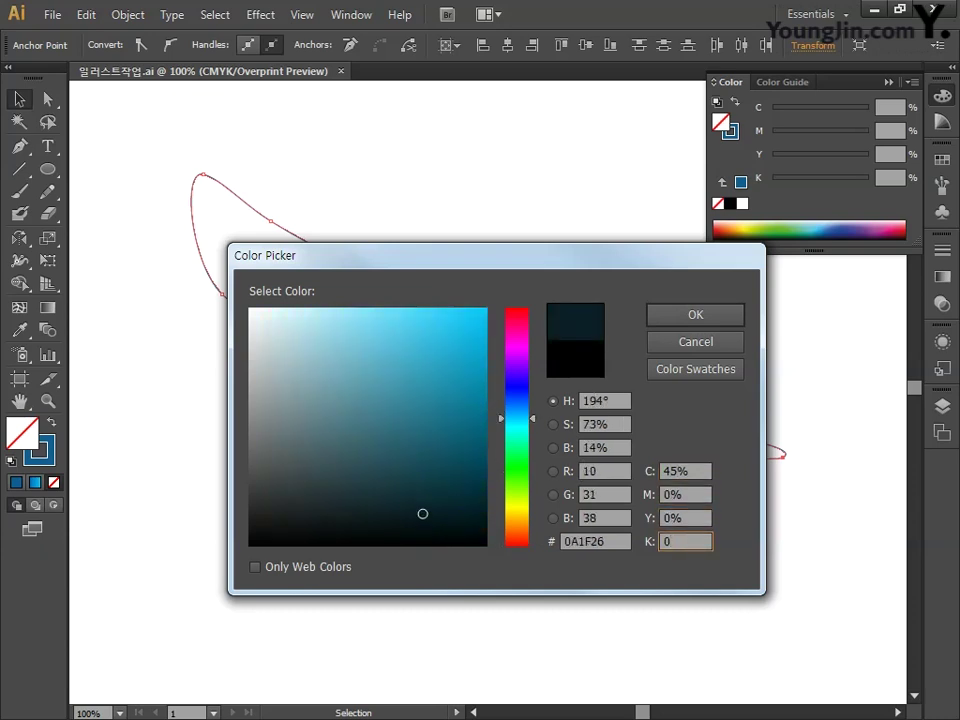
{"action": "left_click", "coordinate": [722, 316]}
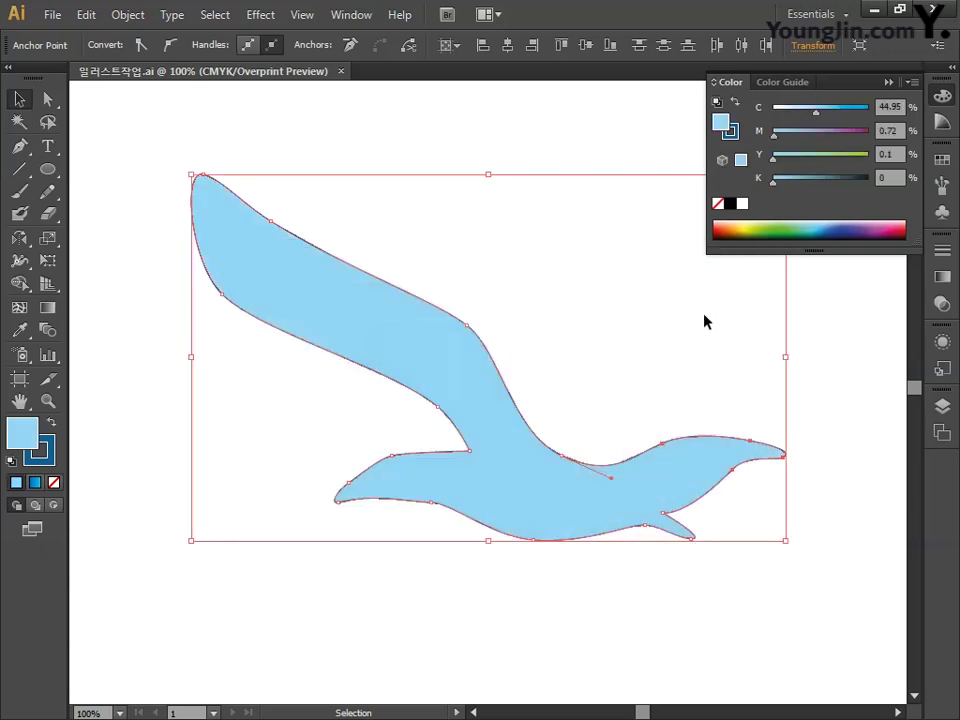
Remove the stroke from the large bird and deselect it
{"action": "key", "text": "x"}
{"action": "left_click", "coordinate": [54, 482]}
{"action": "left_click", "coordinate": [309, 459]}
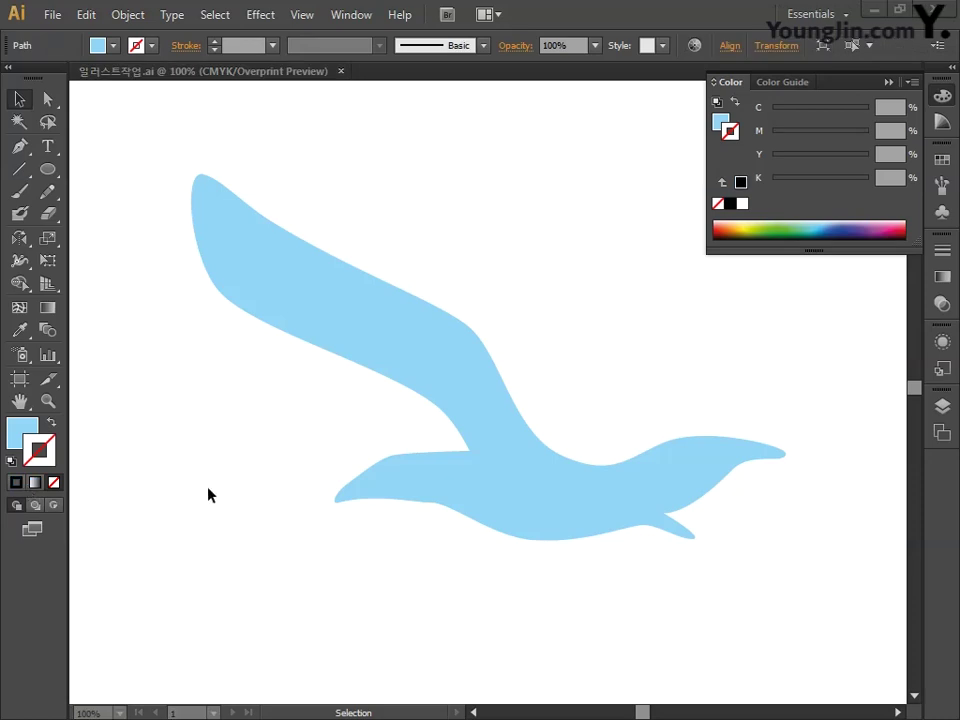
{"action": "left_click", "coordinate": [219, 450]}
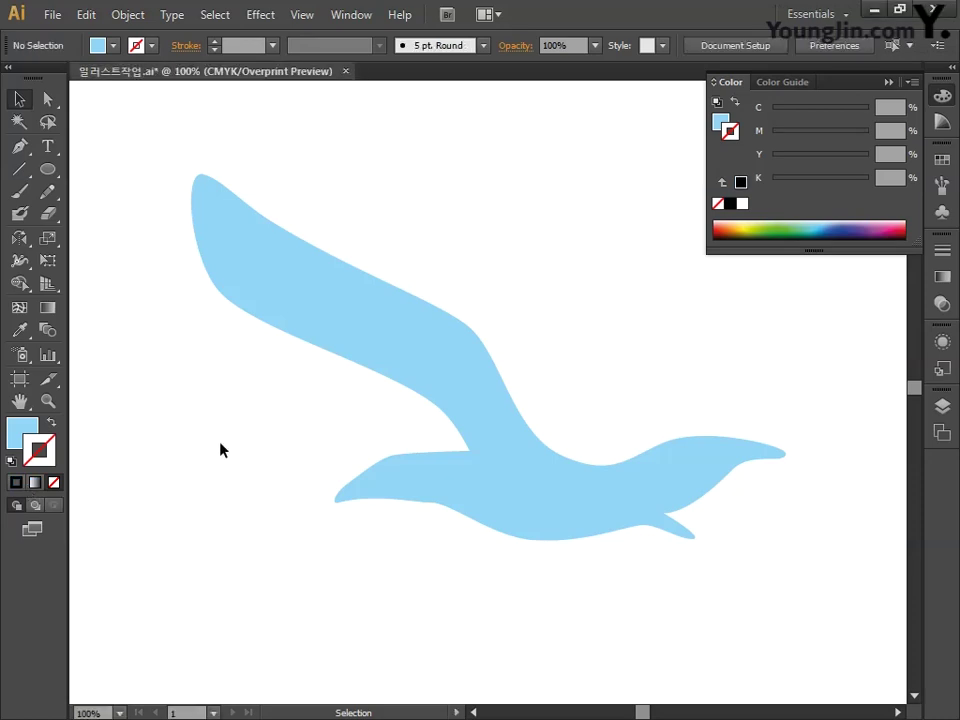
Group the large bird with the small bird silhouette beside it, and close the colour settings
{"action": "key", "text": "space"}
{"action": "left_click_drag", "start_coordinate": [234, 428], "coordinate": [319, 429]}
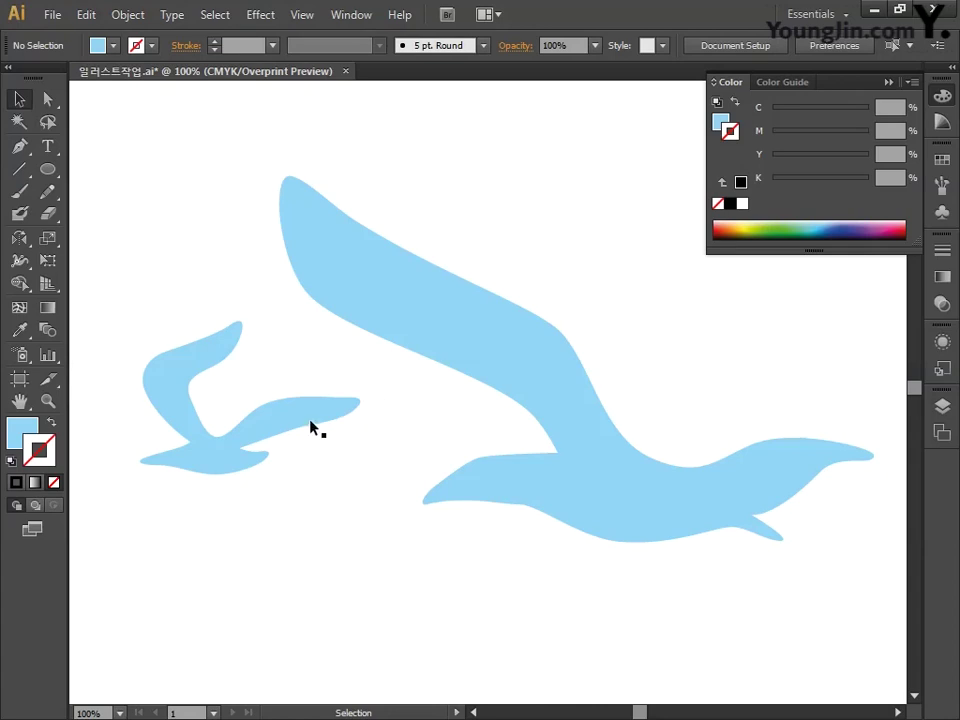
{"action": "left_click", "coordinate": [313, 427]}
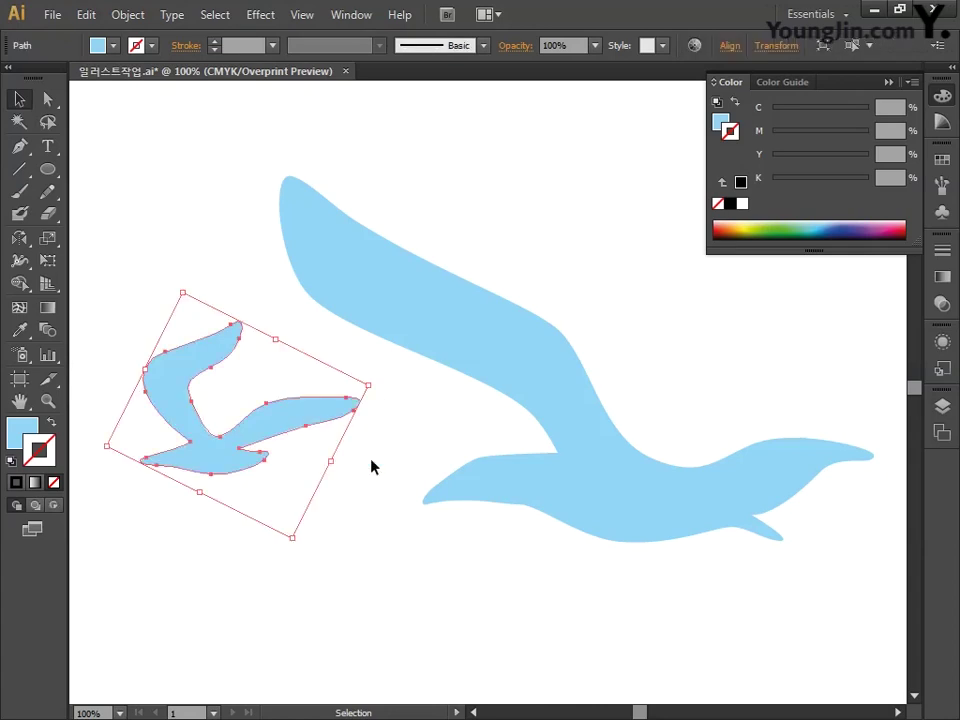
{"action": "left_click", "coordinate": [384, 459]}
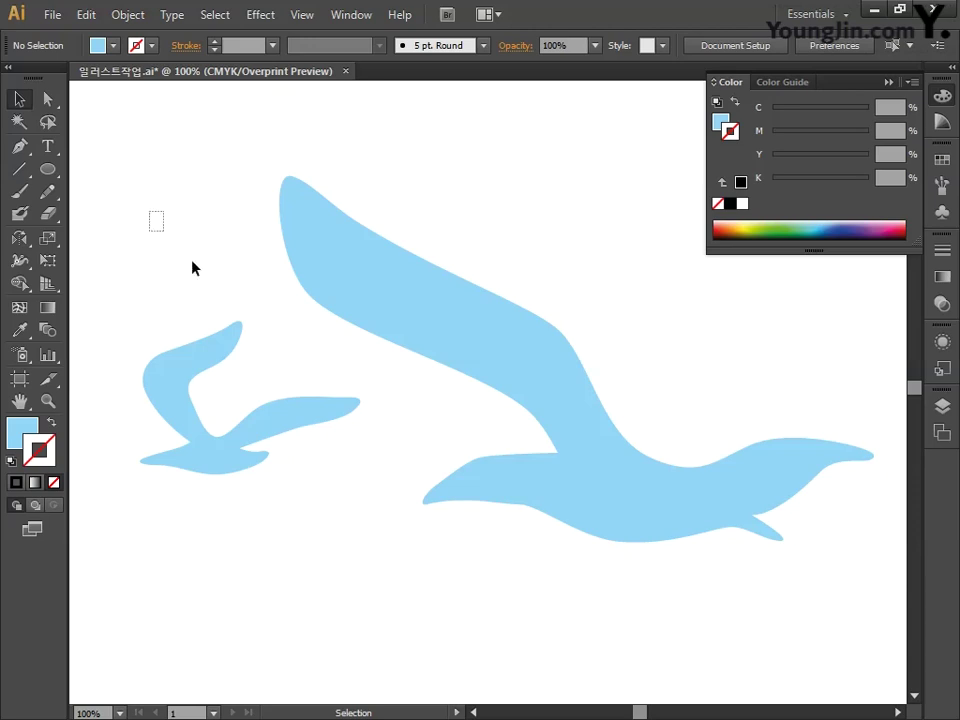
{"action": "left_click_drag", "start_coordinate": [193, 267], "coordinate": [622, 578]}
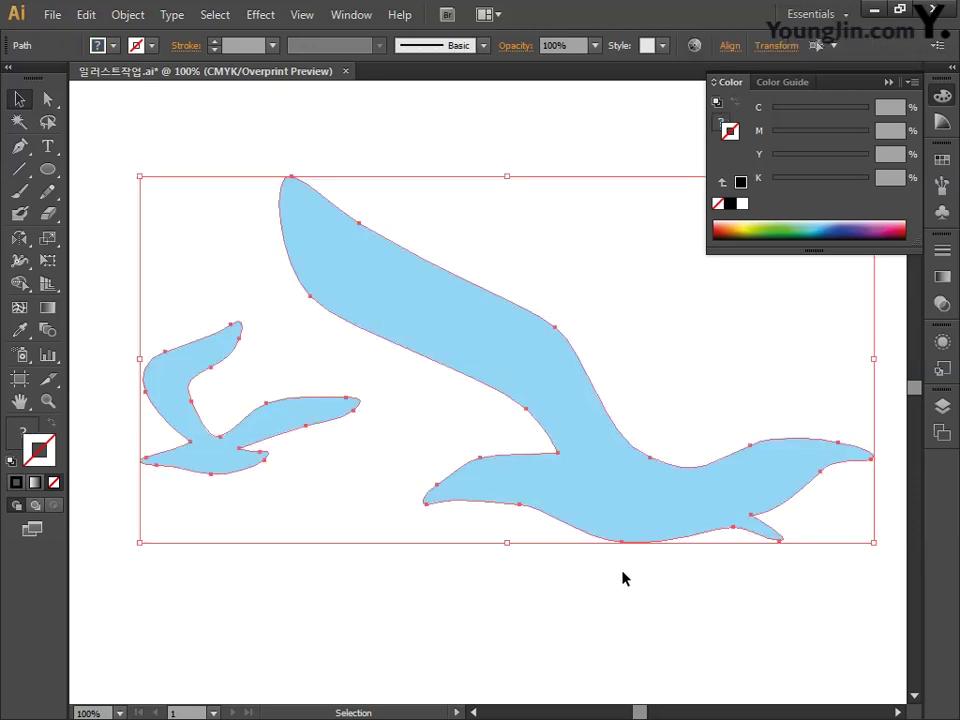
{"action": "key", "text": "ctrl+g"}
{"action": "left_click", "coordinate": [387, 573]}
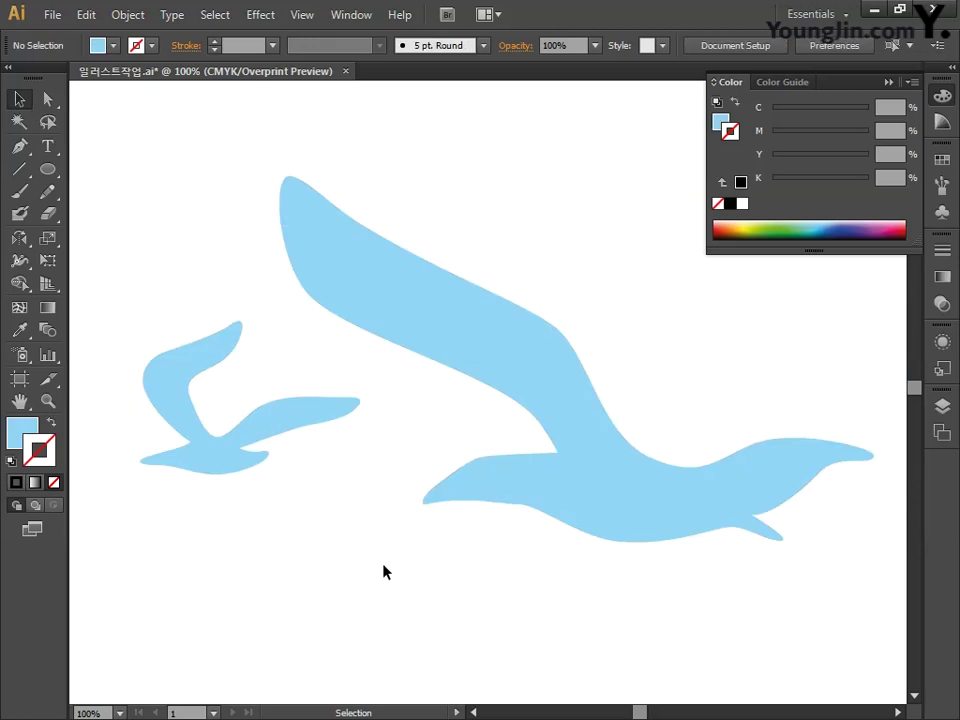
{"action": "left_click", "coordinate": [941, 96]}
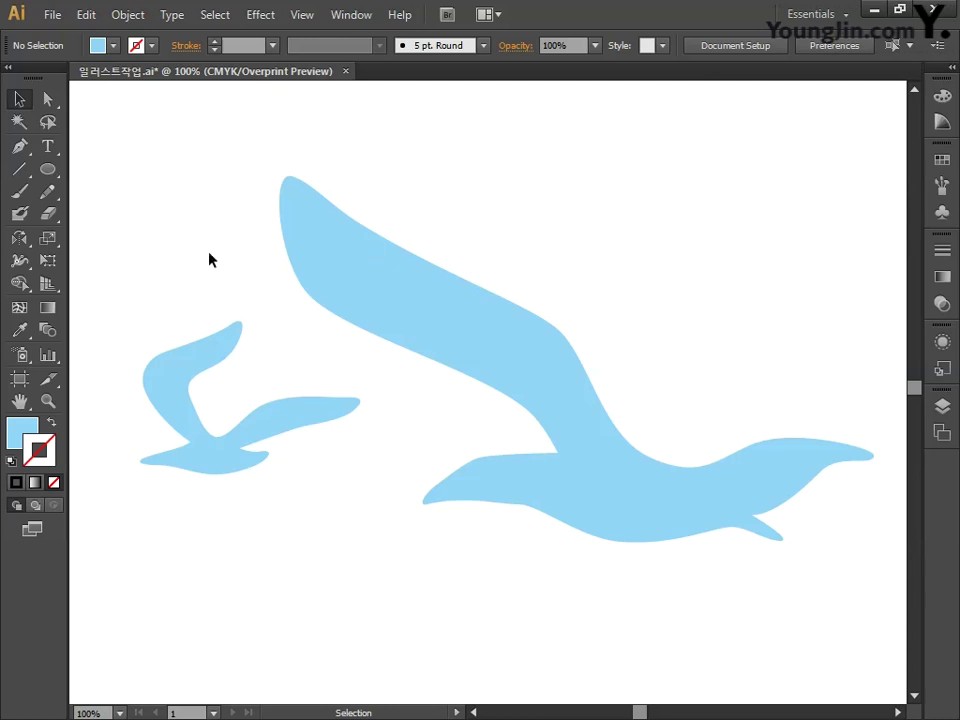
Prepare the Pen tool on an empty canvas area with no fill and a blue #088DC1 stroke
{"action": "left_click_drag", "start_coordinate": [182, 253], "coordinate": [419, 264]}
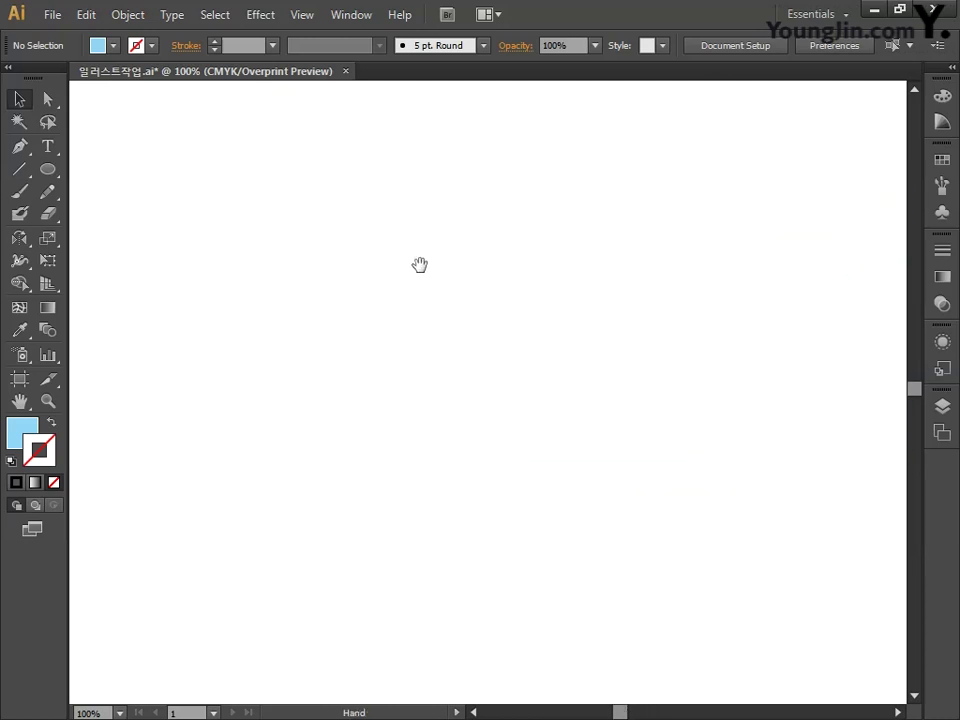
{"action": "key", "text": "space"}
{"action": "left_click", "coordinate": [22, 147]}
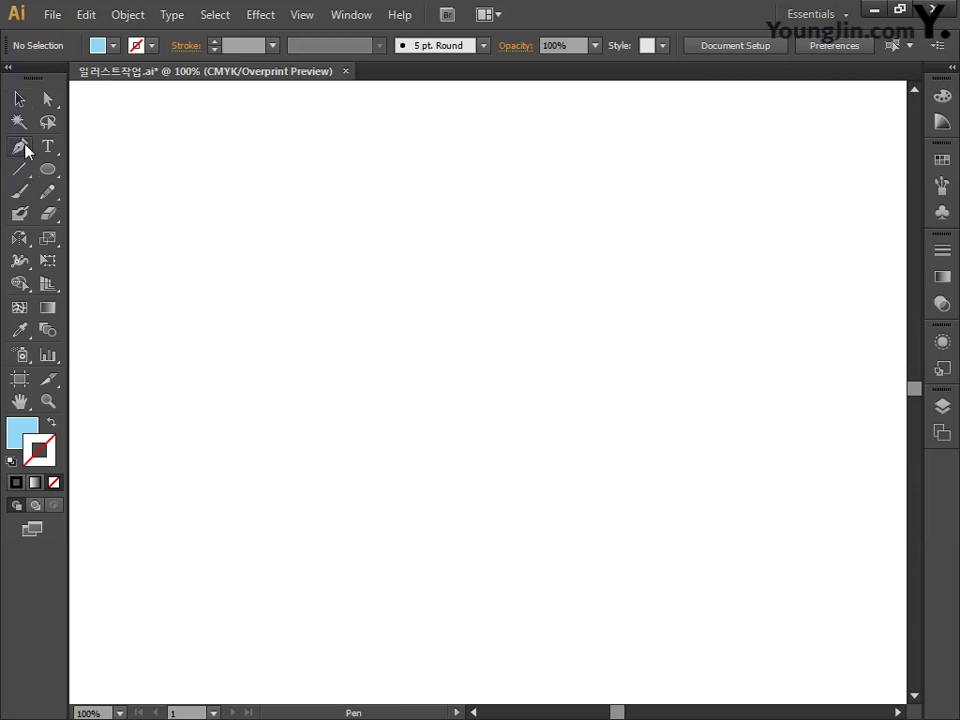
{"action": "left_click", "coordinate": [22, 432]}
{"action": "left_click", "coordinate": [54, 482]}
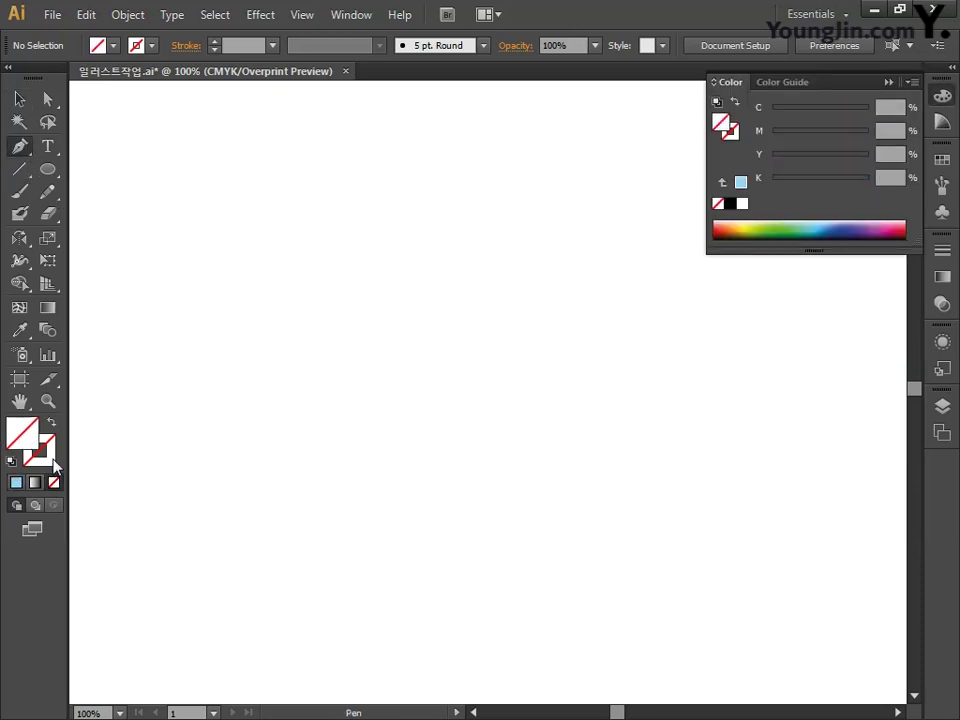
{"action": "double_click", "coordinate": [52, 460]}
{"action": "left_click", "coordinate": [479, 364]}
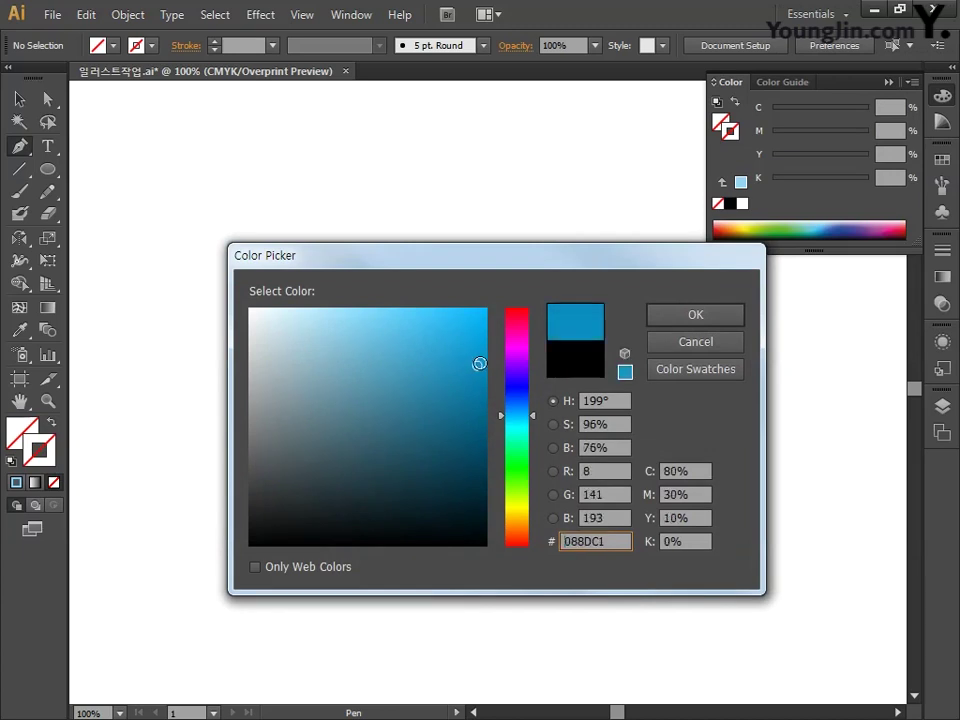
{"action": "left_click", "coordinate": [696, 315]}
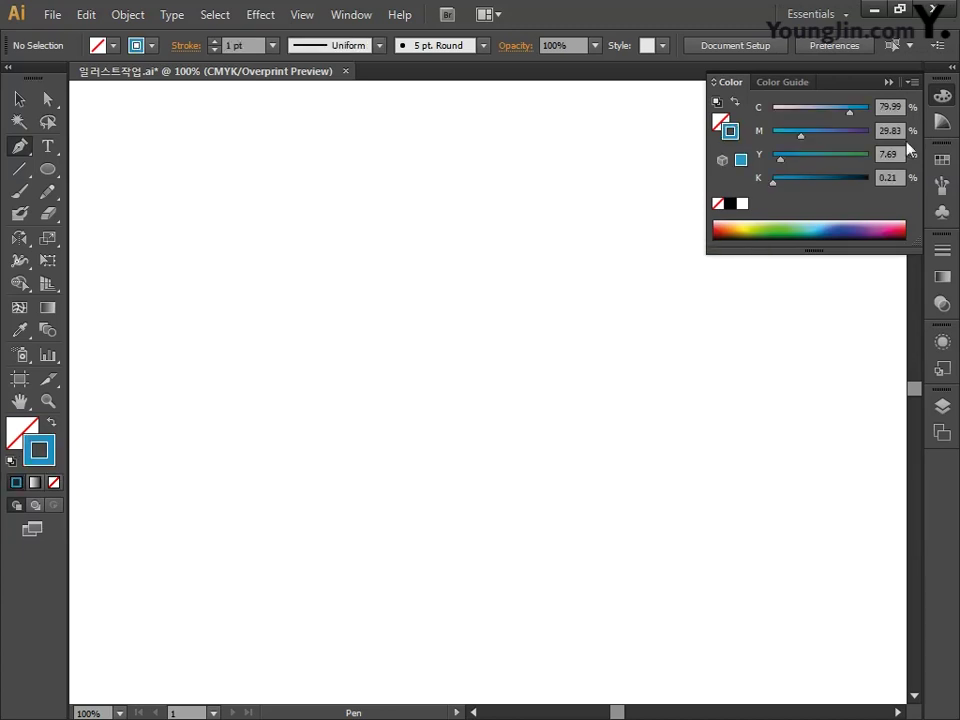
{"action": "left_click", "coordinate": [941, 99]}
Draw an open path of three anchor points rising diagonally from lower left to upper right, with curved middle and end points
{"action": "left_click", "coordinate": [192, 548]}
{"action": "left_click", "coordinate": [472, 374]}
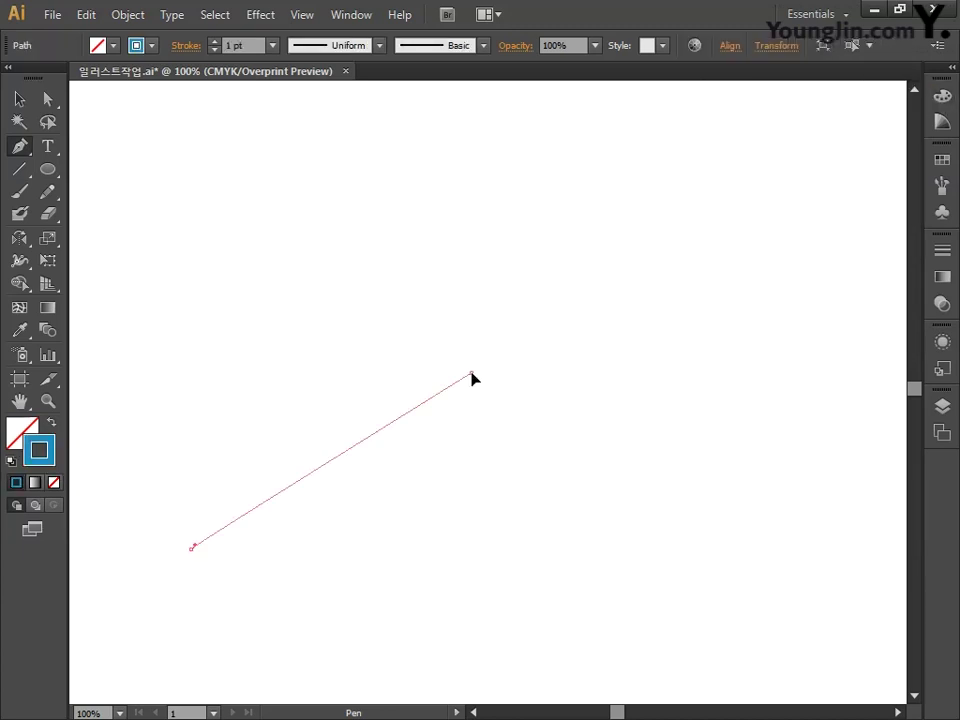
{"action": "left_click_drag", "start_coordinate": [472, 374], "coordinate": [525, 350]}
{"action": "left_click_drag", "start_coordinate": [692, 180], "coordinate": [722, 161]}
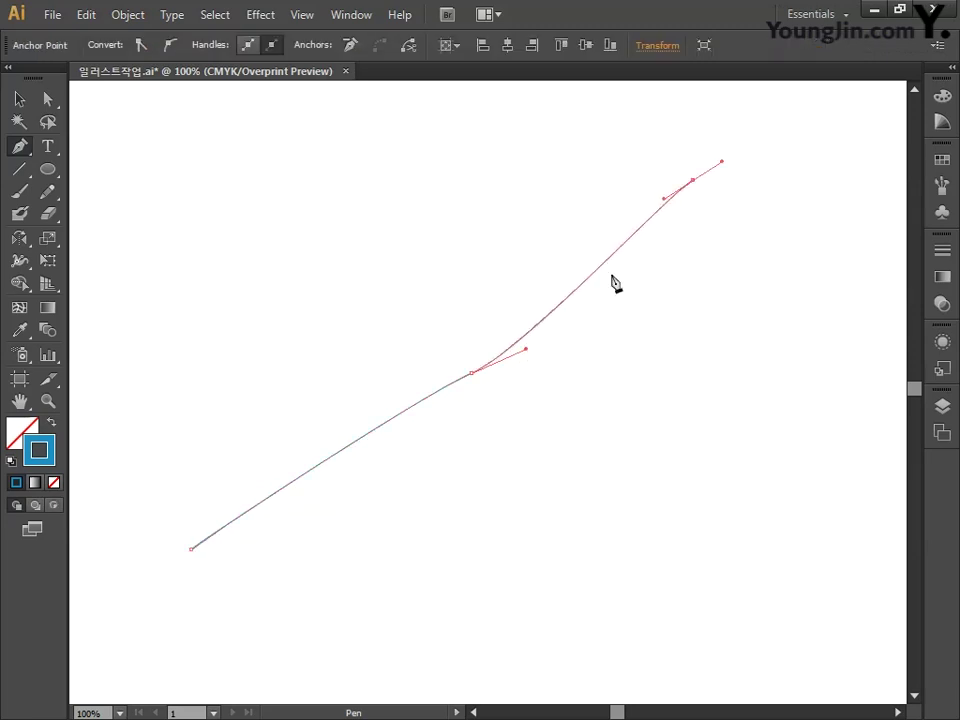
Bend the diagonal path into a smooth S-curve by moving its middle anchor point and adjusting the handles of all three points
{"action": "left_click", "coordinate": [47, 99]}
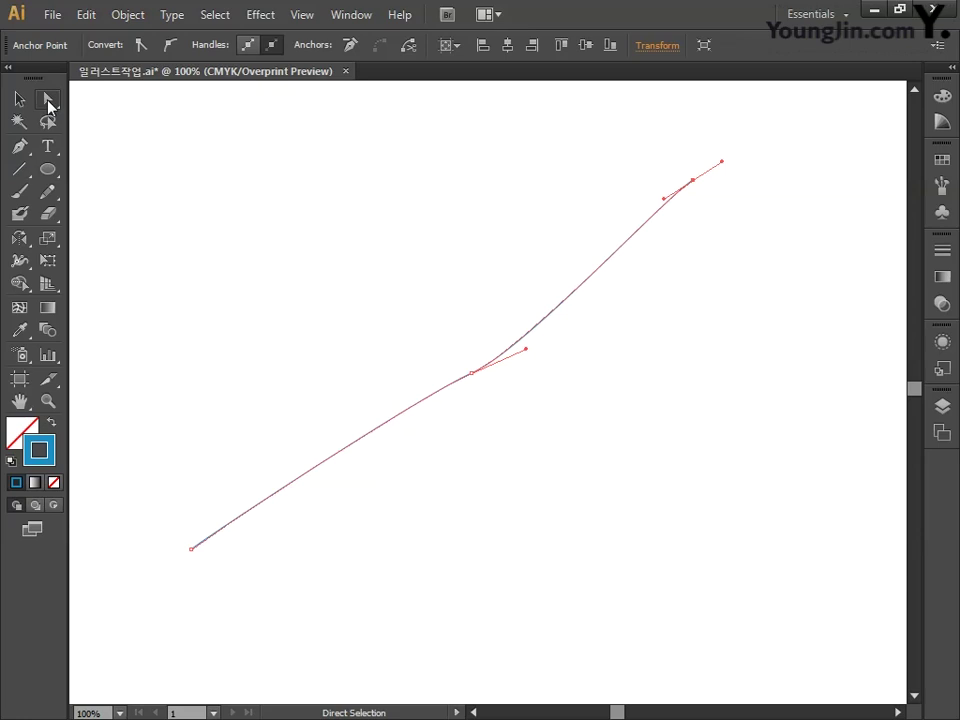
{"action": "left_click", "coordinate": [19, 146]}
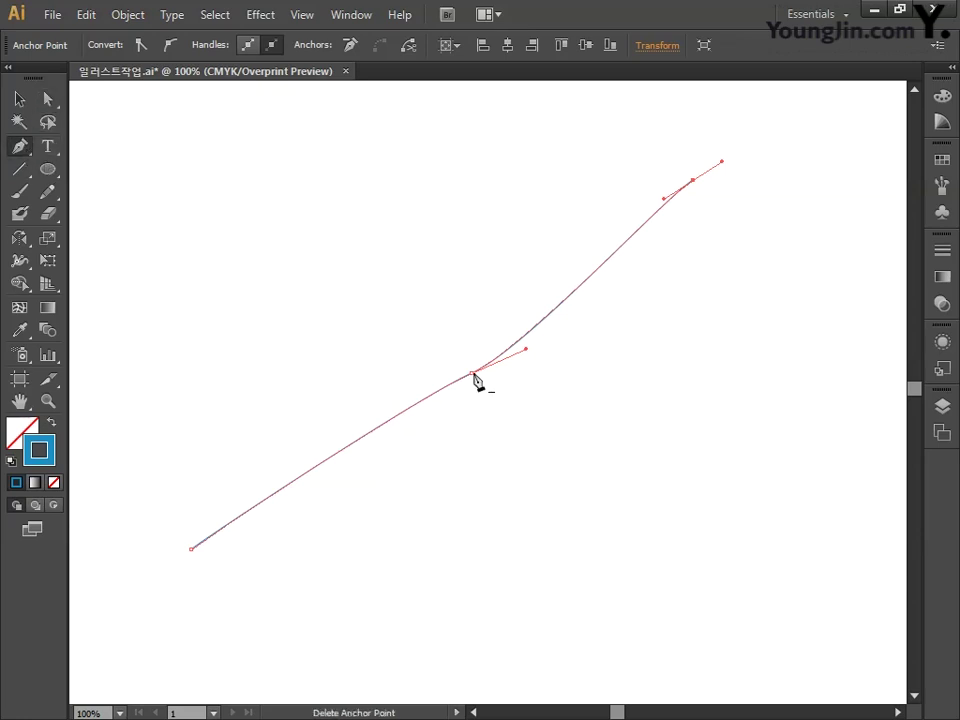
{"action": "left_click_drag", "start_coordinate": [474, 378], "coordinate": [463, 389]}
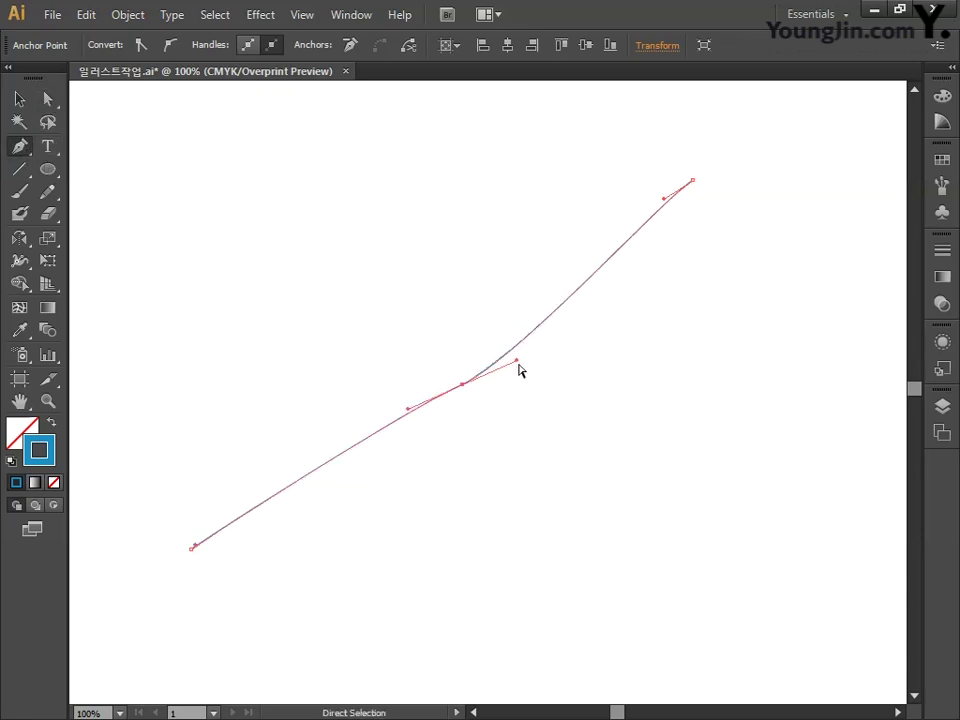
{"action": "left_click_drag", "start_coordinate": [517, 360], "coordinate": [583, 343]}
{"action": "left_click_drag", "start_coordinate": [665, 200], "coordinate": [681, 216]}
{"action": "left_click_drag", "start_coordinate": [195, 545], "coordinate": [276, 439]}
{"action": "left_click_drag", "start_coordinate": [680, 219], "coordinate": [675, 230]}
{"action": "left_click_drag", "start_coordinate": [412, 394], "coordinate": [400, 396]}
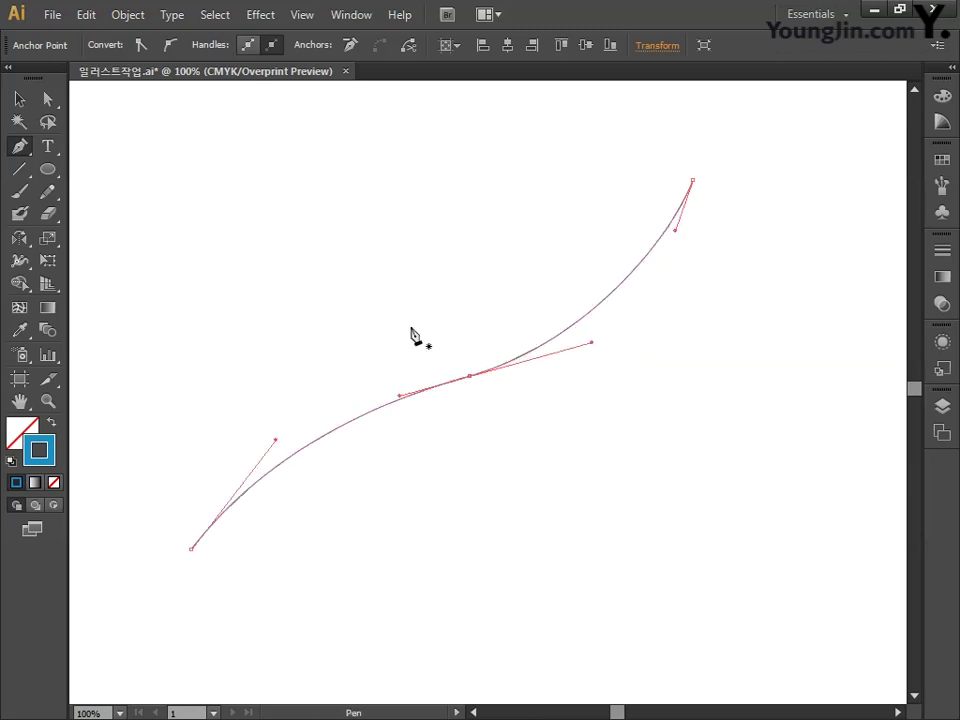
Select the whole S-curve and set its stroke weight to 14 pt
{"action": "left_click", "coordinate": [19, 98]}
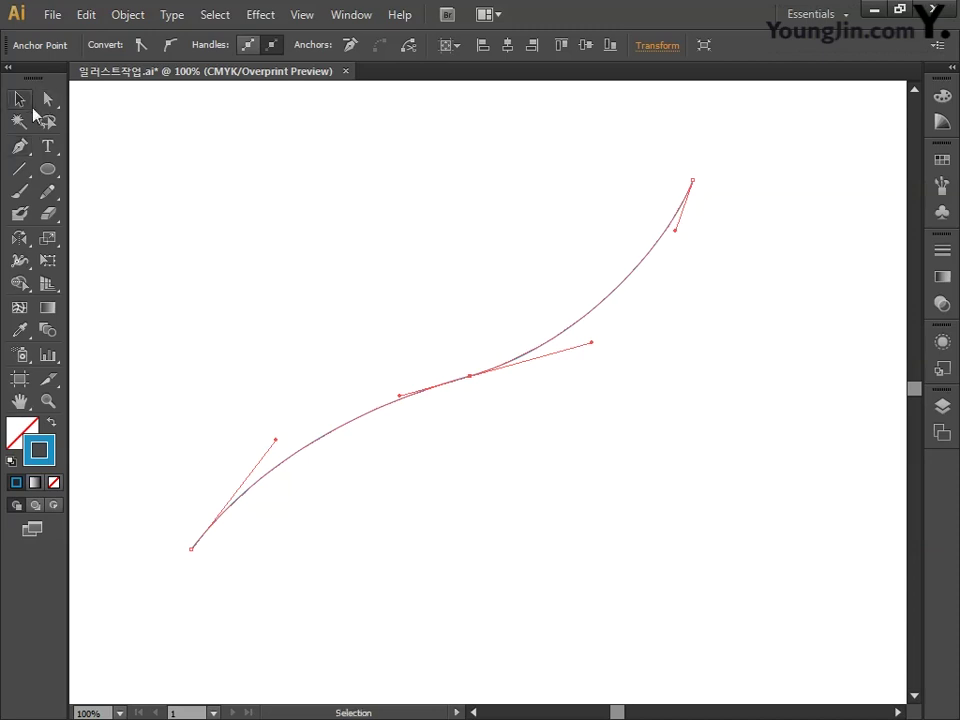
{"action": "left_click", "coordinate": [261, 298]}
{"action": "left_click_drag", "start_coordinate": [291, 250], "coordinate": [535, 465]}
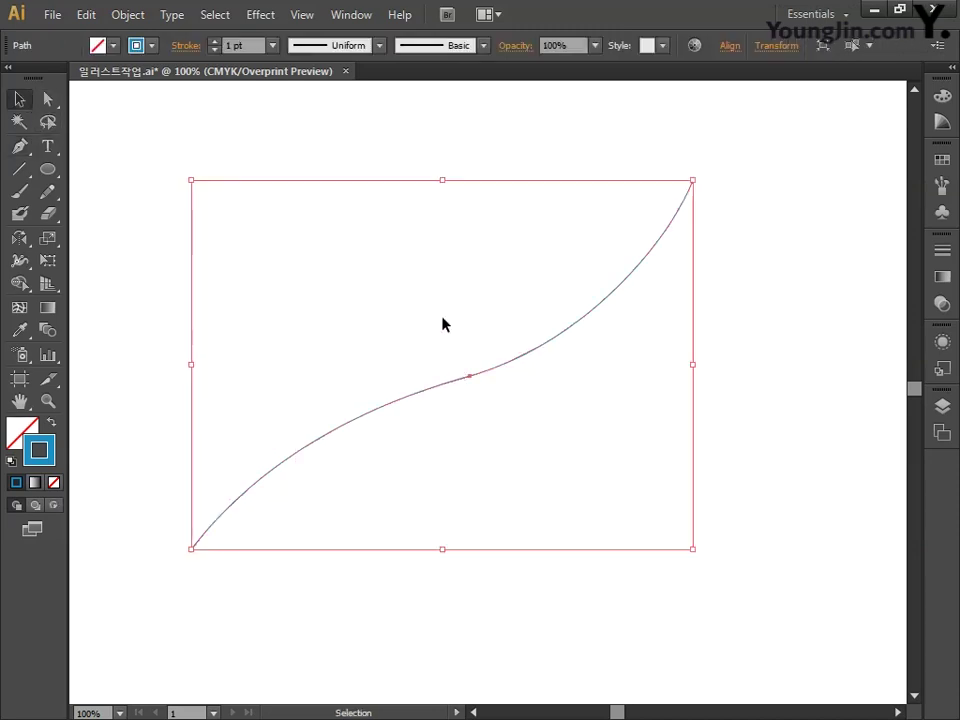
{"action": "left_click", "coordinate": [214, 42]}
{"action": "left_click", "coordinate": [214, 42]}
{"action": "left_click", "coordinate": [214, 42]}
{"action": "left_click", "coordinate": [214, 42]}
{"action": "left_click", "coordinate": [214, 42]}
{"action": "left_click", "coordinate": [214, 42]}
{"action": "left_click", "coordinate": [214, 42]}
{"action": "left_click", "coordinate": [214, 42]}
{"action": "left_click", "coordinate": [214, 42]}
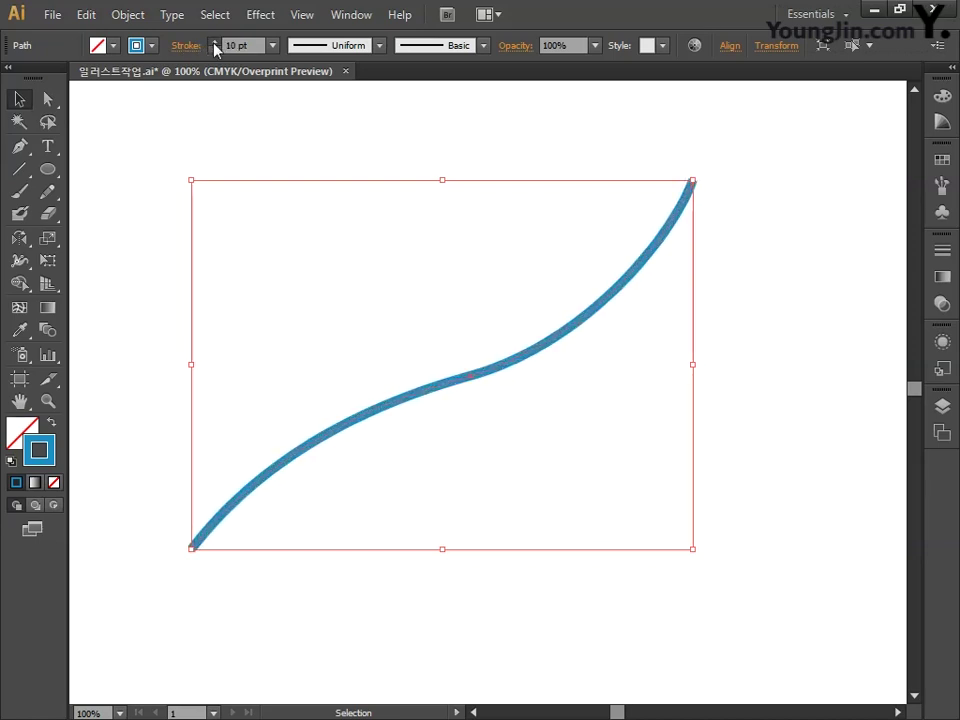
{"action": "left_click", "coordinate": [214, 42]}
{"action": "left_click", "coordinate": [214, 42]}
{"action": "left_click", "coordinate": [214, 42]}
{"action": "left_click", "coordinate": [214, 42]}
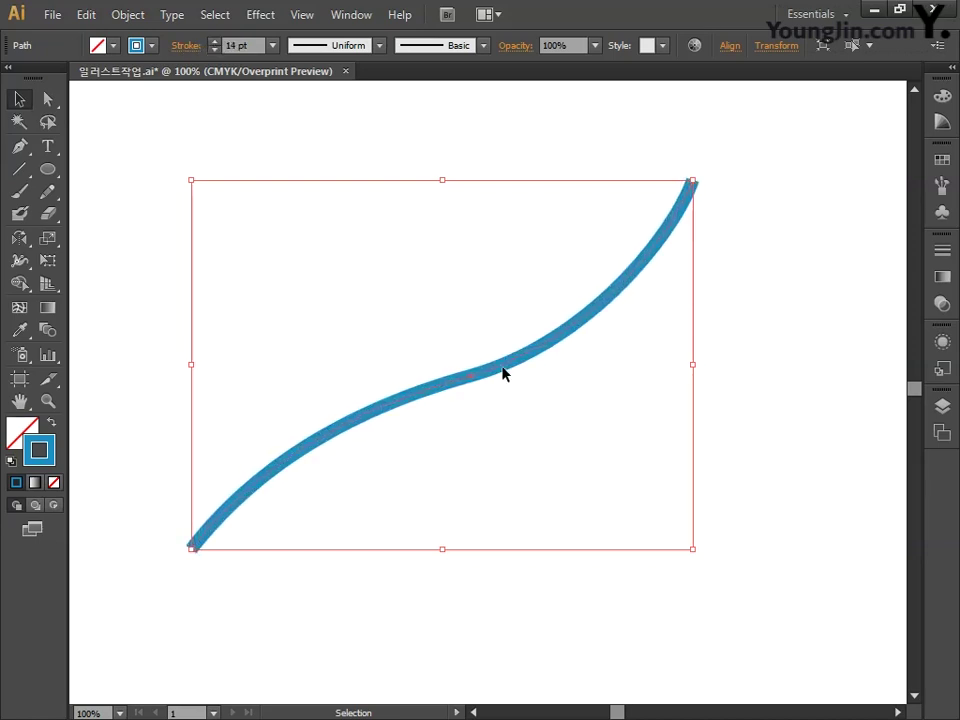
Reduce the S-curve's stroke weight to 12 pt and convert it into a filled shape with Outline Stroke
{"action": "key", "text": "space"}
{"action": "mouse_move", "coordinate": [469, 444]}
{"action": "left_mouse_down"}
{"action": "mouse_move", "coordinate": [486, 444]}
{"action": "mouse_move", "coordinate": [480, 461]}
{"action": "left_mouse_up"}
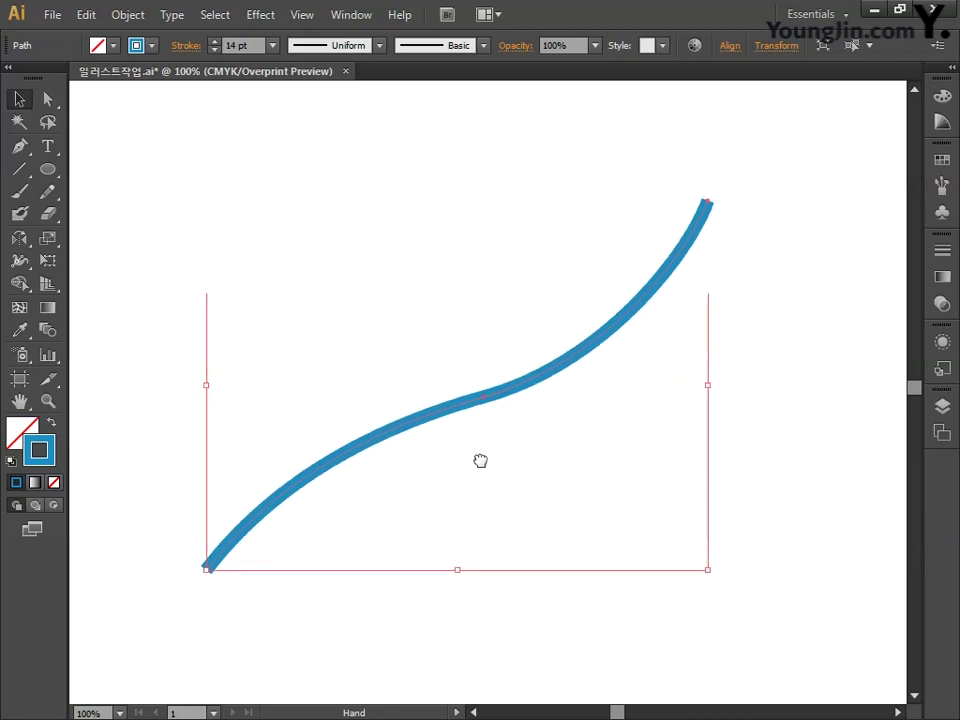
{"action": "left_click", "coordinate": [215, 49]}
{"action": "left_click", "coordinate": [215, 49]}
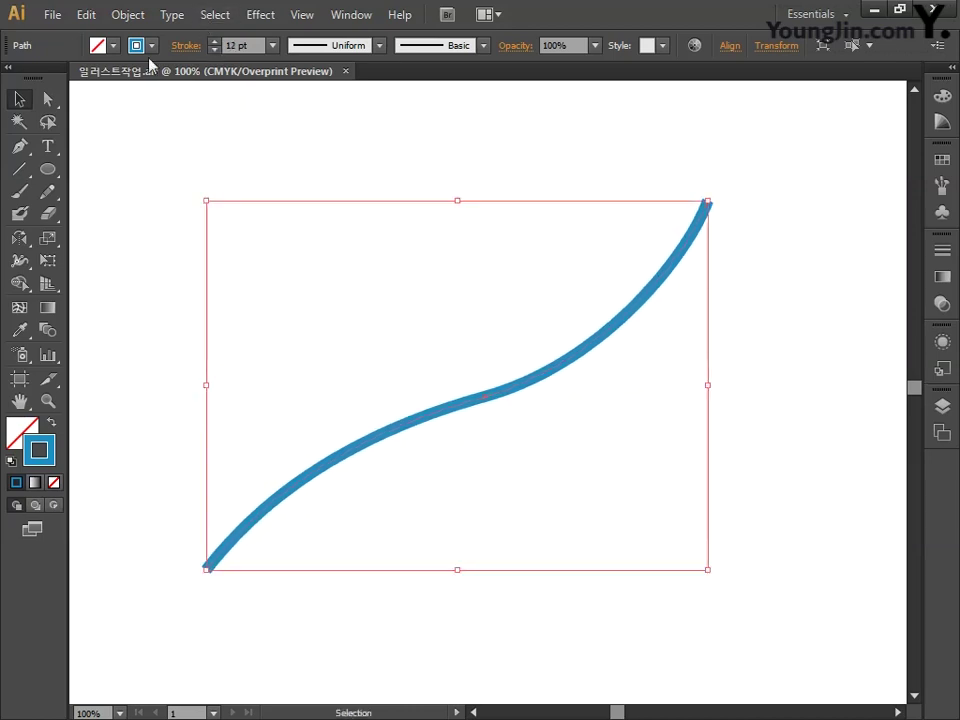
{"action": "left_click", "coordinate": [127, 15]}
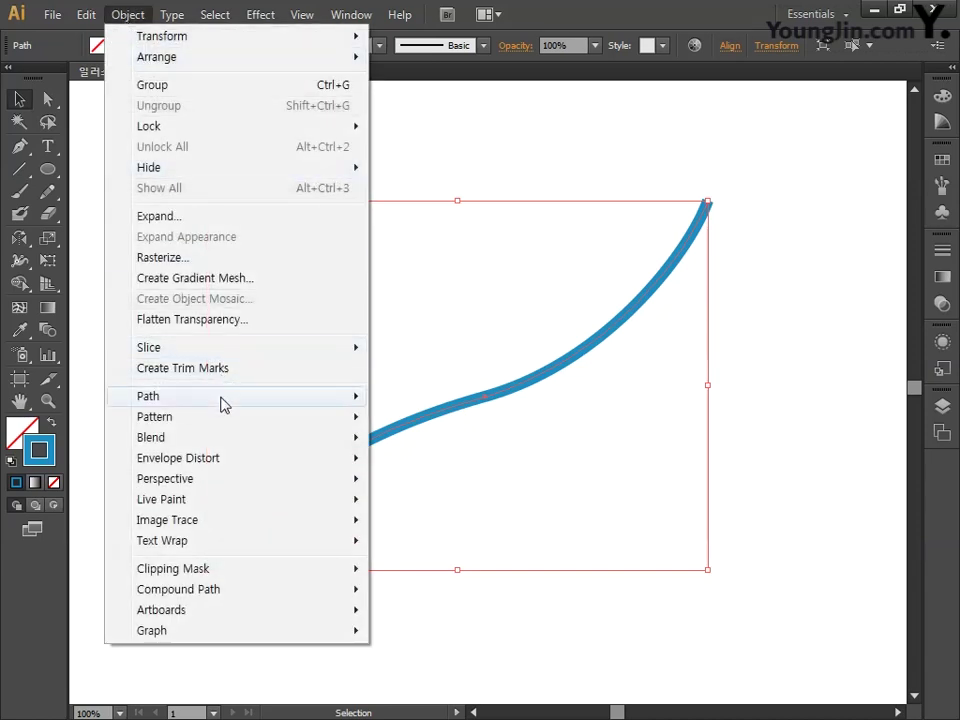
{"action": "mouse_move", "coordinate": [221, 401]}
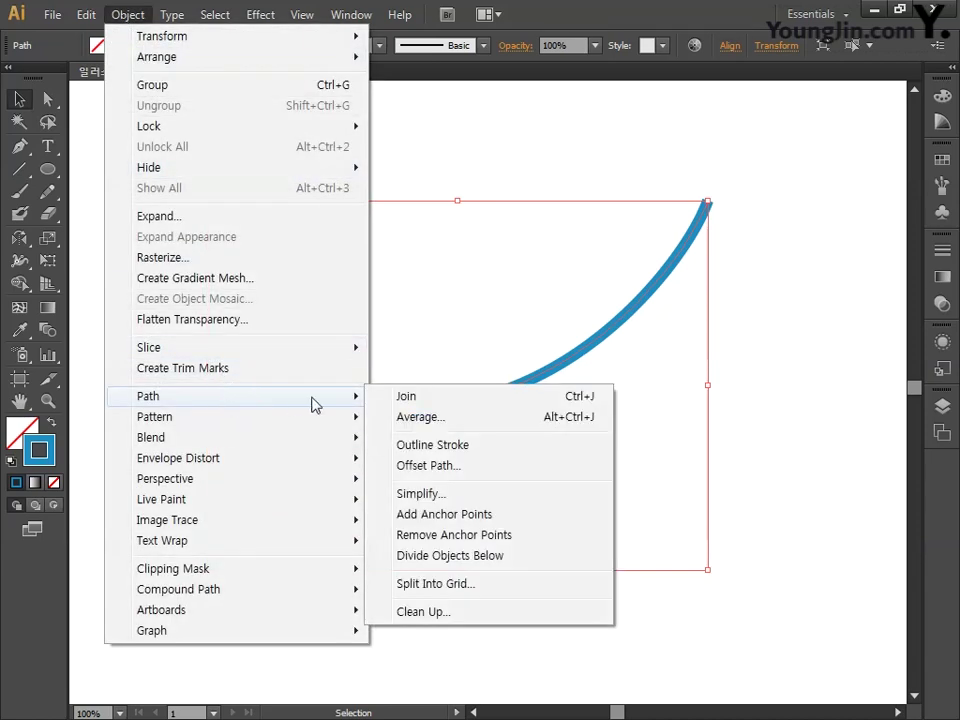
{"action": "left_click", "coordinate": [421, 449]}
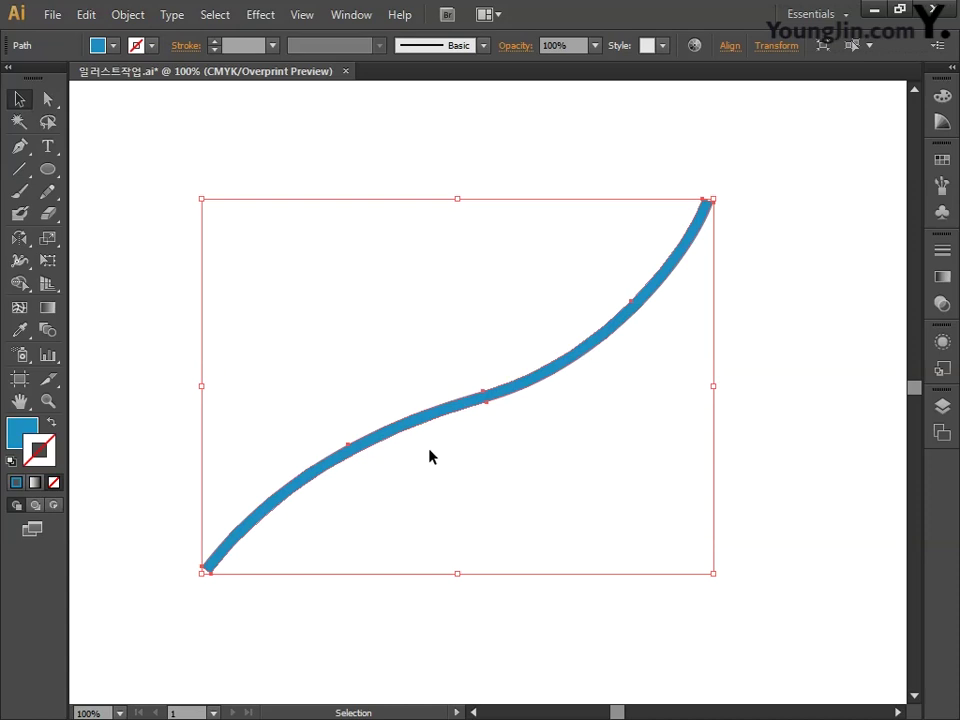
Set the outlined curve's fill to light blue with C 60%, M 5%, Y 0% and K 0%
{"action": "double_click", "coordinate": [24, 434]}
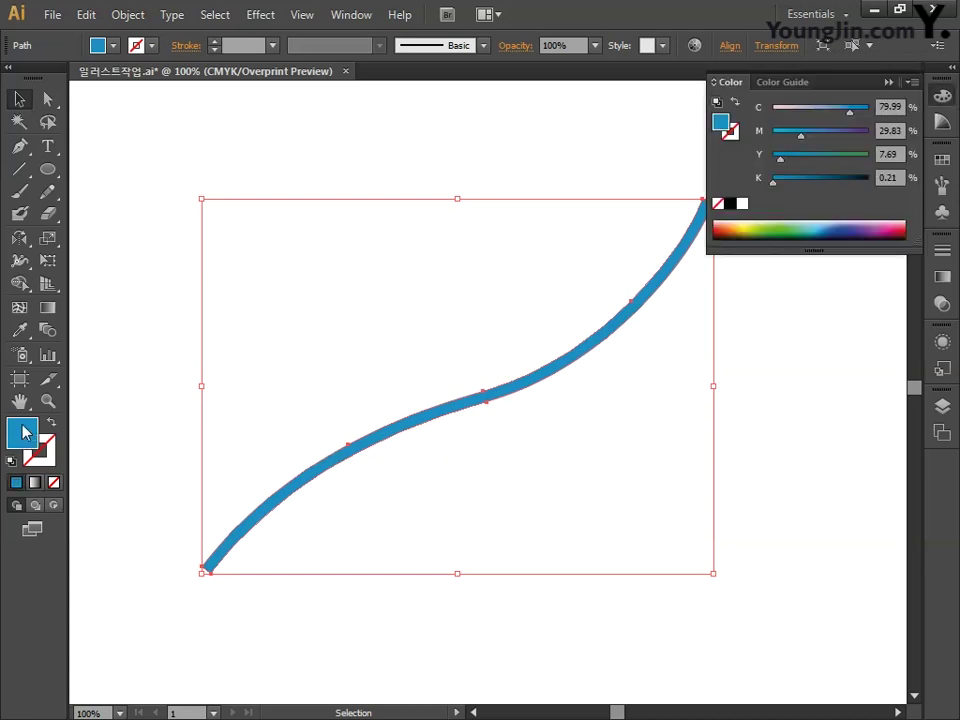
{"action": "left_click", "coordinate": [694, 472]}
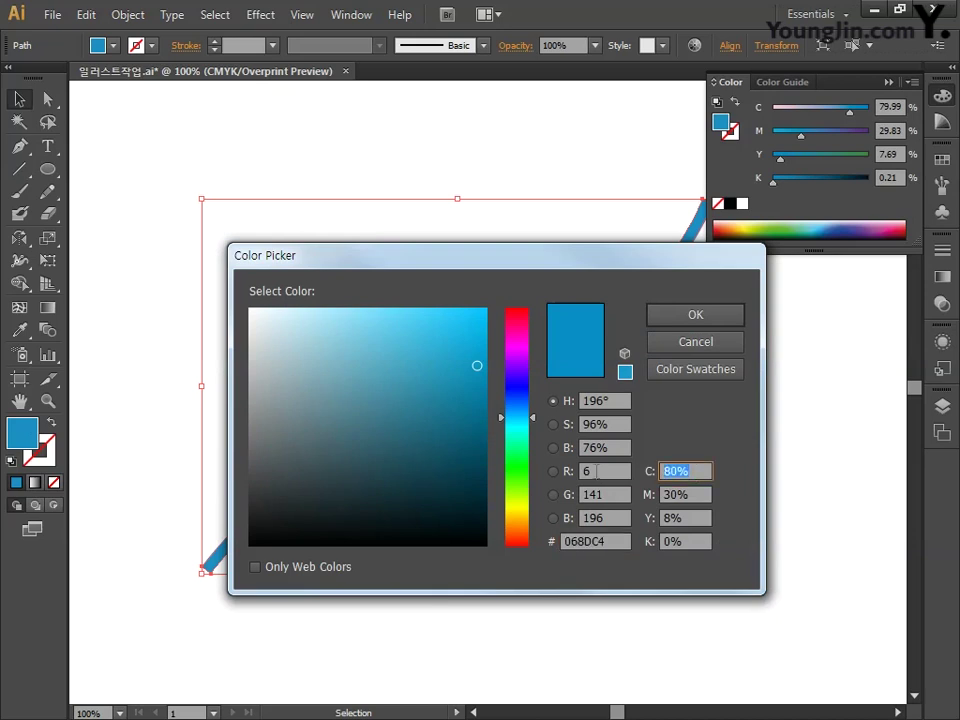
{"action": "type", "text": "60"}
{"action": "key", "text": "Tab"}
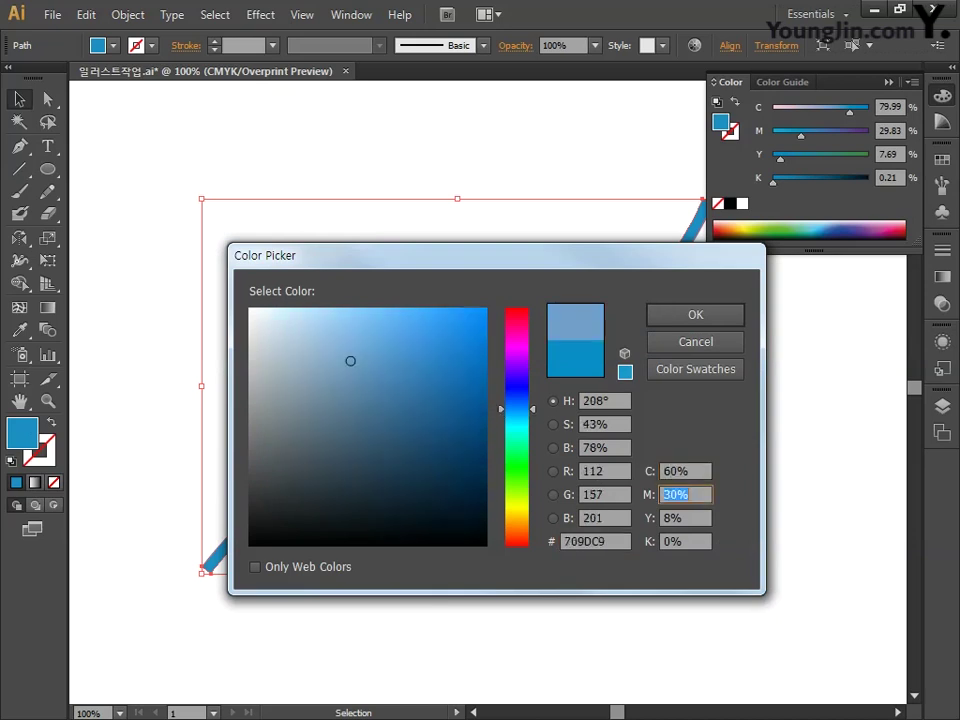
{"action": "type", "text": "5"}
{"action": "key", "text": "Tab"}
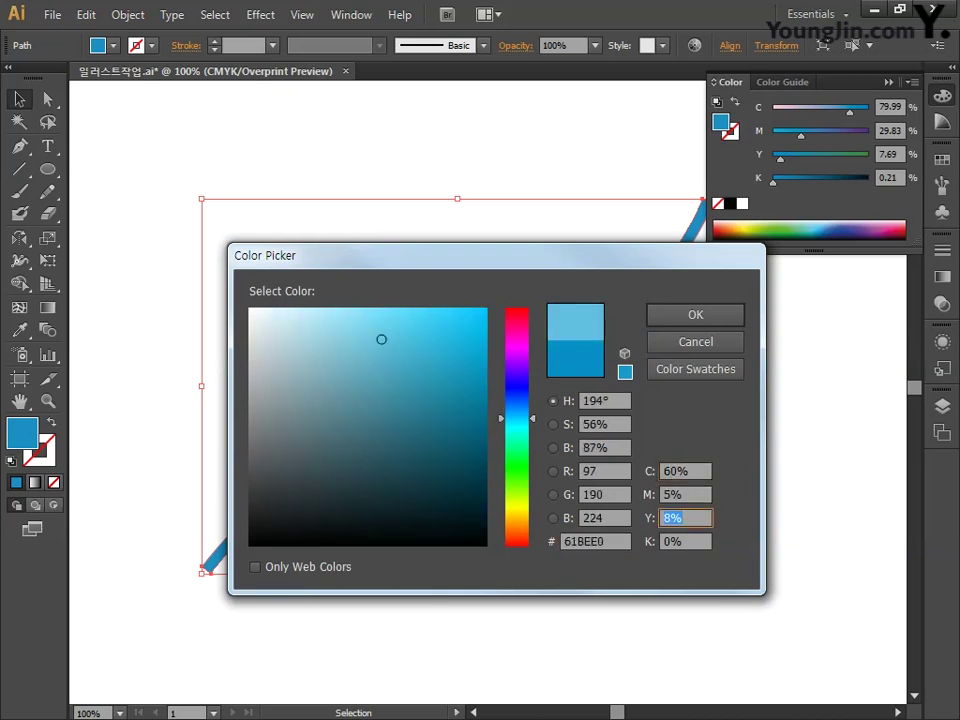
{"action": "type", "text": "0"}
{"action": "key", "text": "Tab"}
{"action": "key", "text": "Return"}
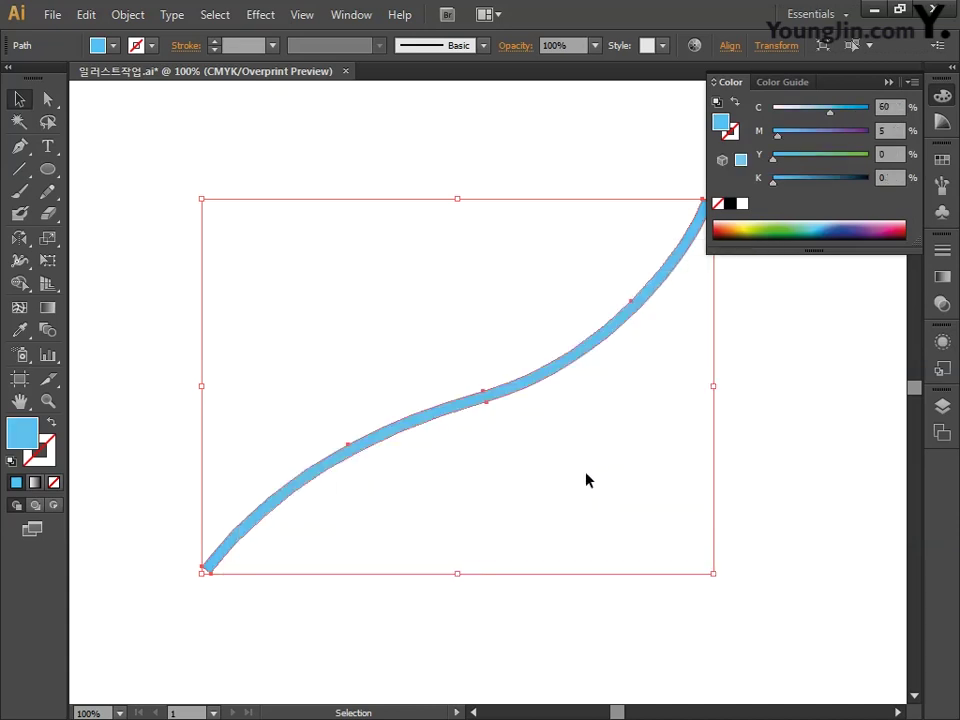
{"action": "left_click", "coordinate": [941, 96]}
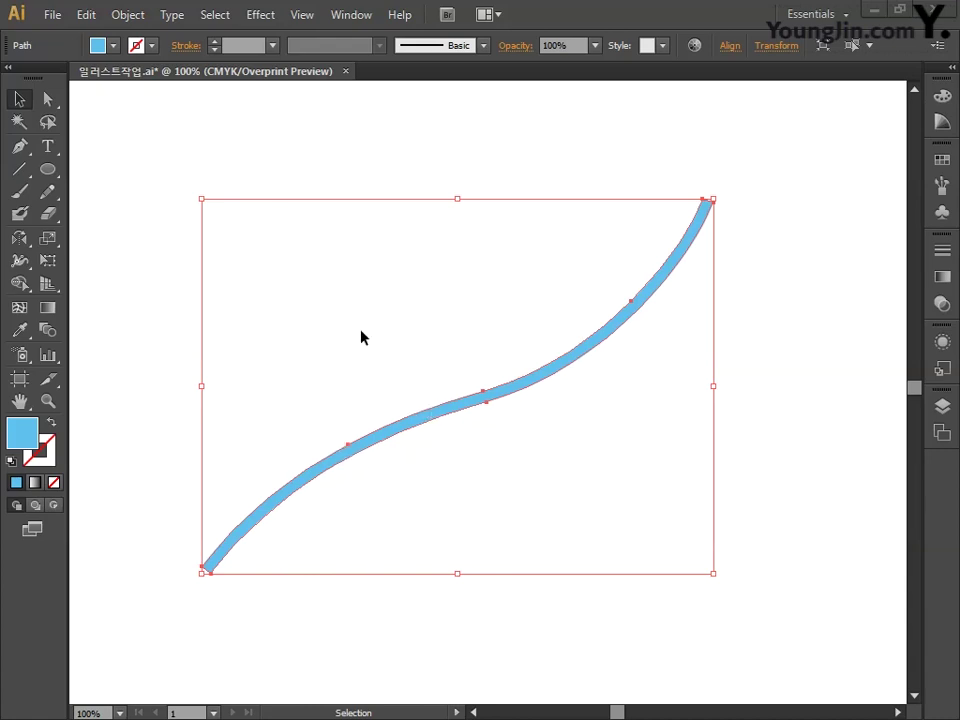
Draw a tall rectangle across the curve's left half and, with Smart Guides enabled, flank it with two narrow strips of equal height
{"action": "left_click_drag", "start_coordinate": [47, 169], "coordinate": [100, 167]}
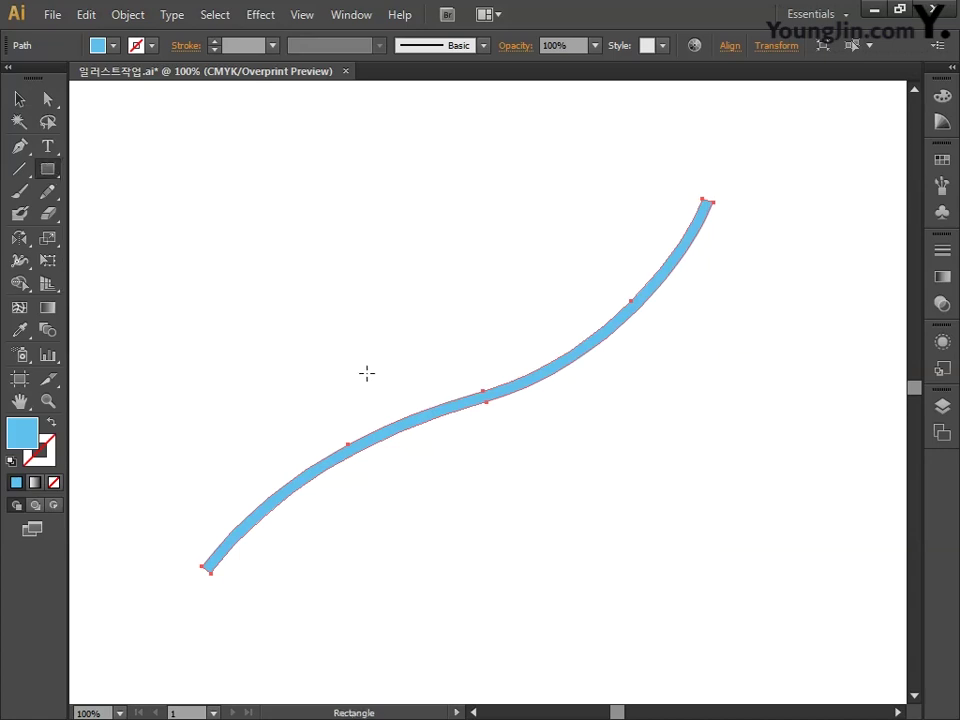
{"action": "left_click_drag", "start_coordinate": [371, 364], "coordinate": [403, 506]}
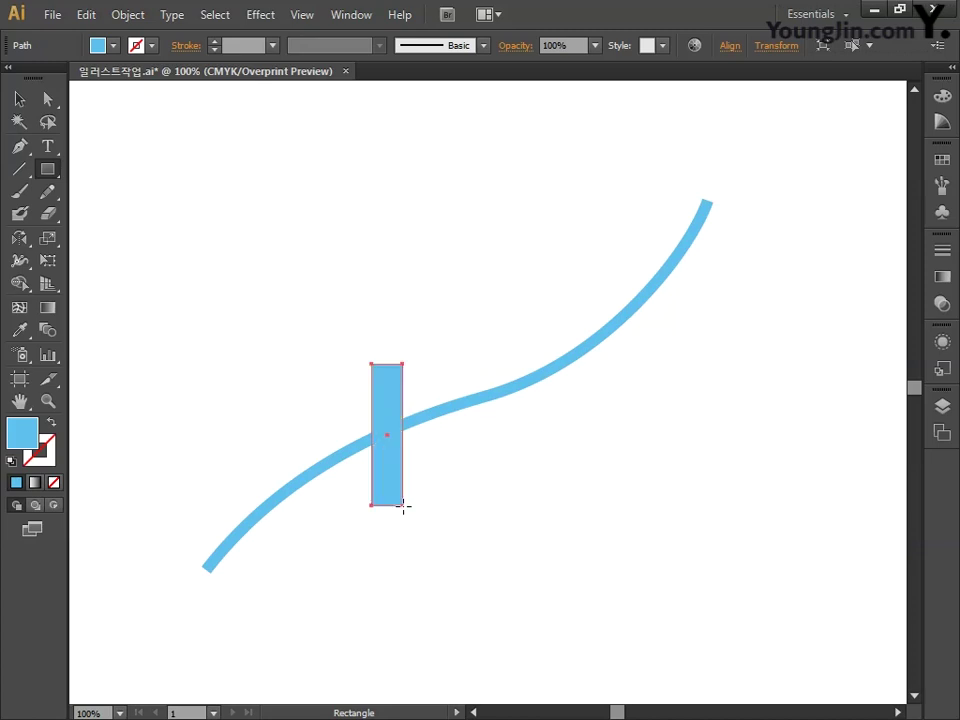
{"action": "left_click", "coordinate": [302, 14]}
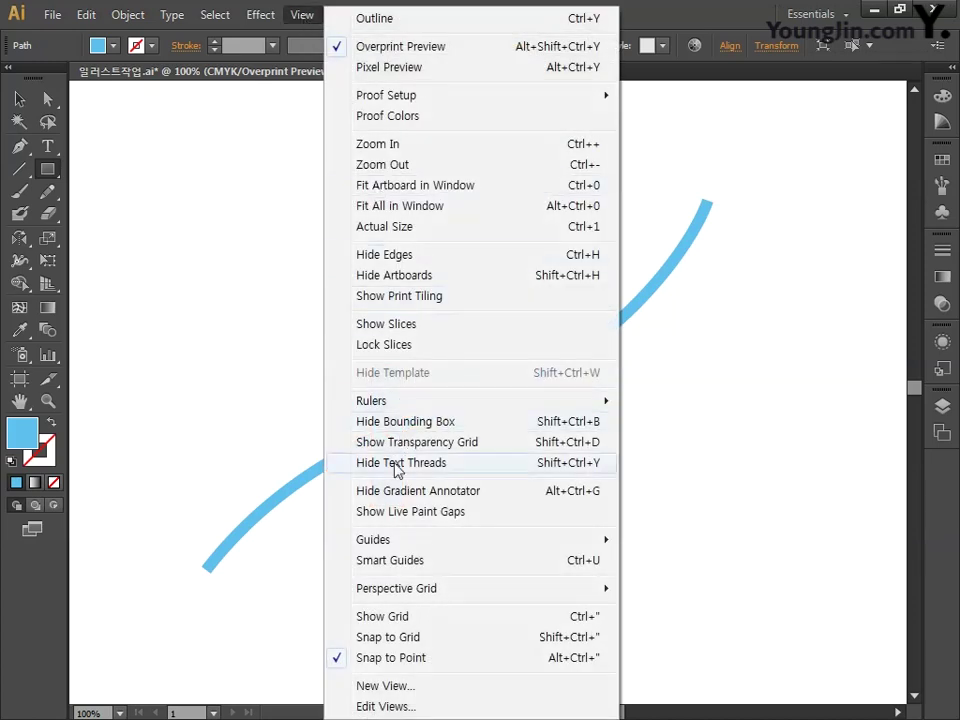
{"action": "left_click", "coordinate": [390, 561]}
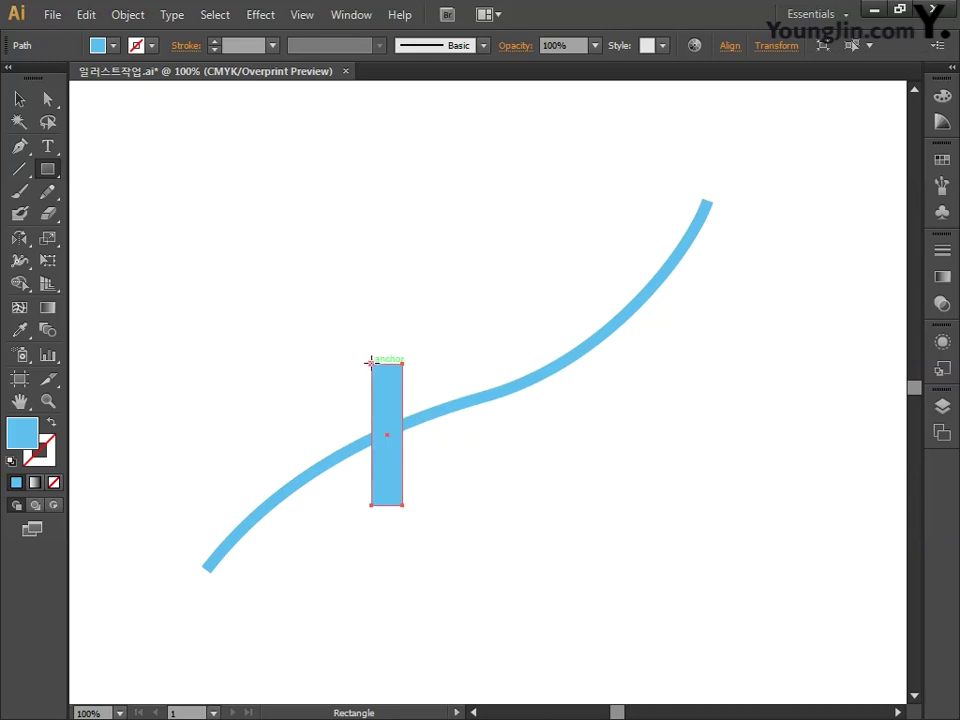
{"action": "left_click_drag", "start_coordinate": [371, 365], "coordinate": [360, 505]}
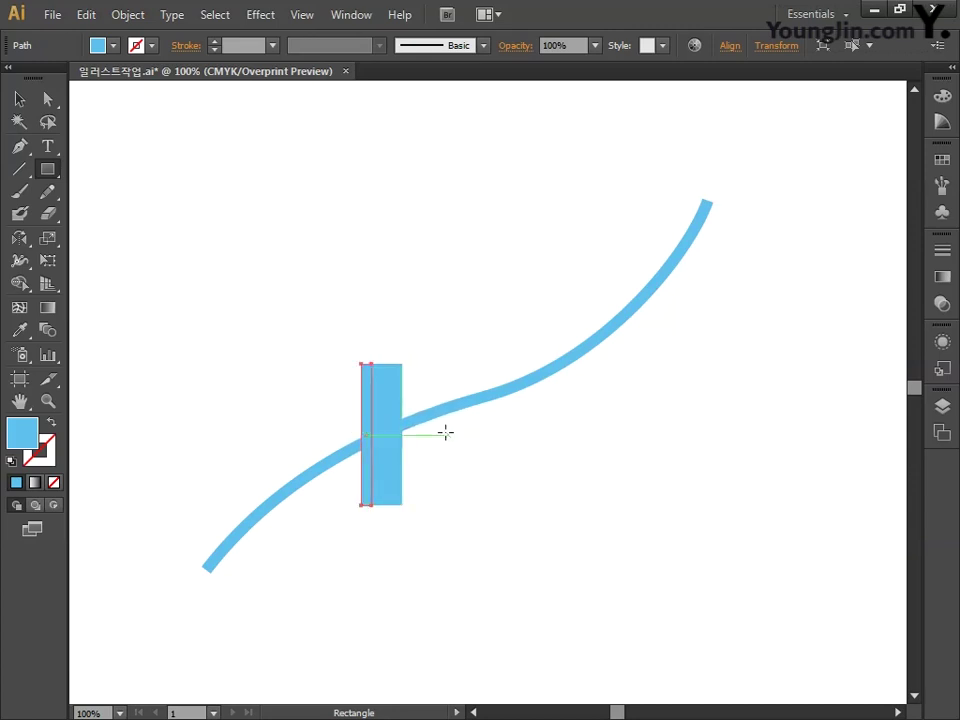
{"action": "left_click_drag", "start_coordinate": [404, 364], "coordinate": [411, 503]}
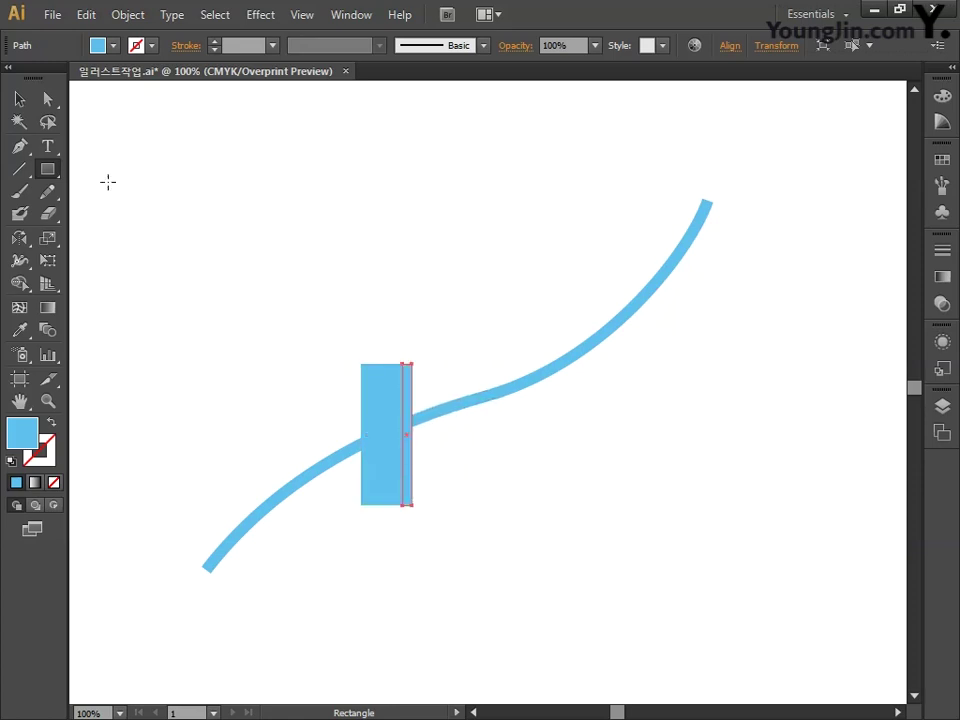
Select both narrow side strips and fill them yellow-green with C 30%, M 0%, Y 80% and K 0%
{"action": "left_click", "coordinate": [19, 99]}
{"action": "left_click", "coordinate": [369, 388], "text": "shift"}
{"action": "left_click", "coordinate": [368, 384]}
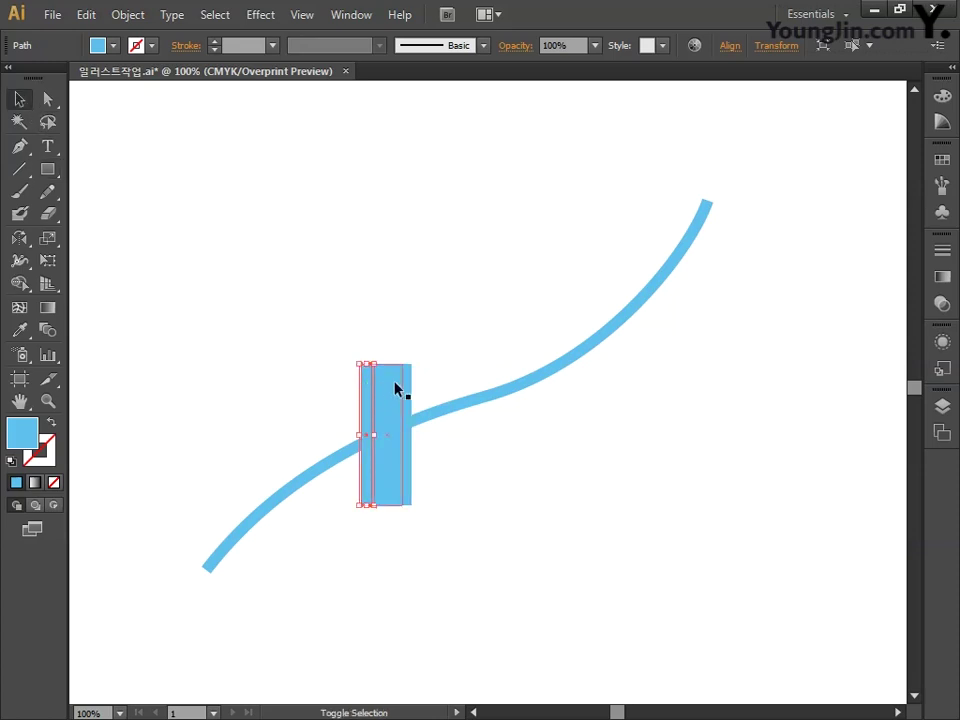
{"action": "left_click", "coordinate": [409, 383], "text": "shift"}
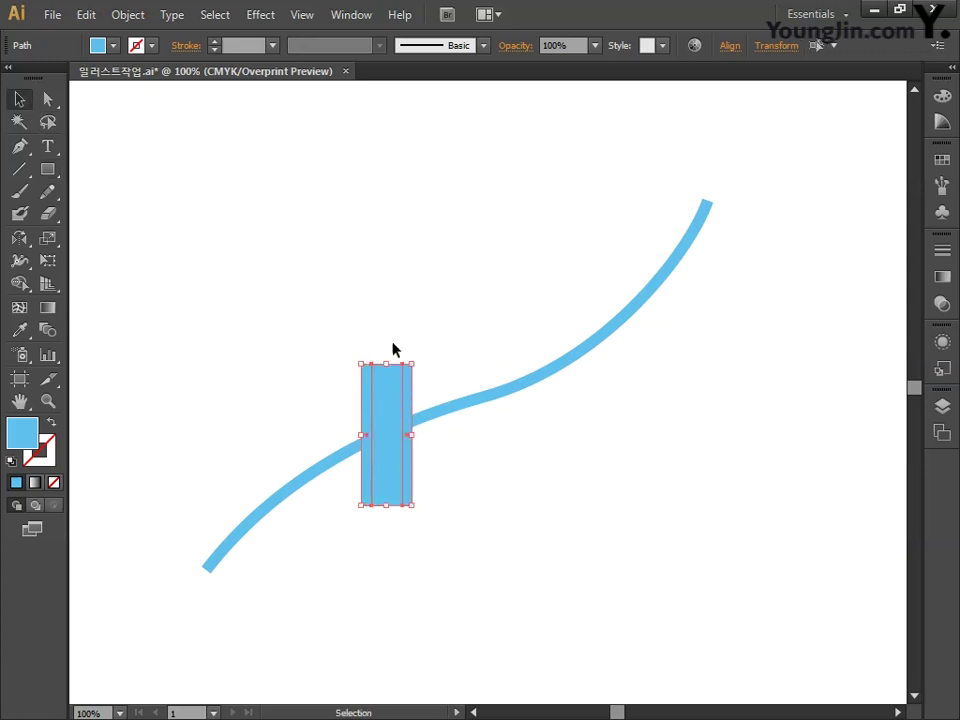
{"action": "double_click", "coordinate": [24, 435]}
{"action": "left_click", "coordinate": [693, 470]}
{"action": "double_click", "coordinate": [693, 470]}
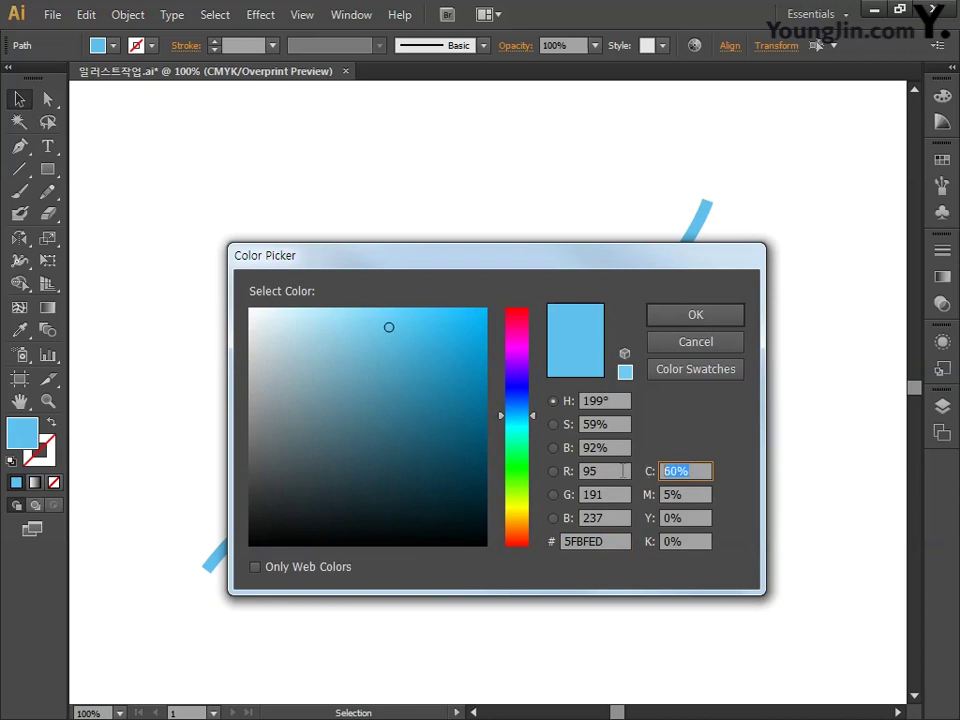
{"action": "type", "text": "30"}
{"action": "key", "text": "Tab"}
{"action": "type", "text": "0"}
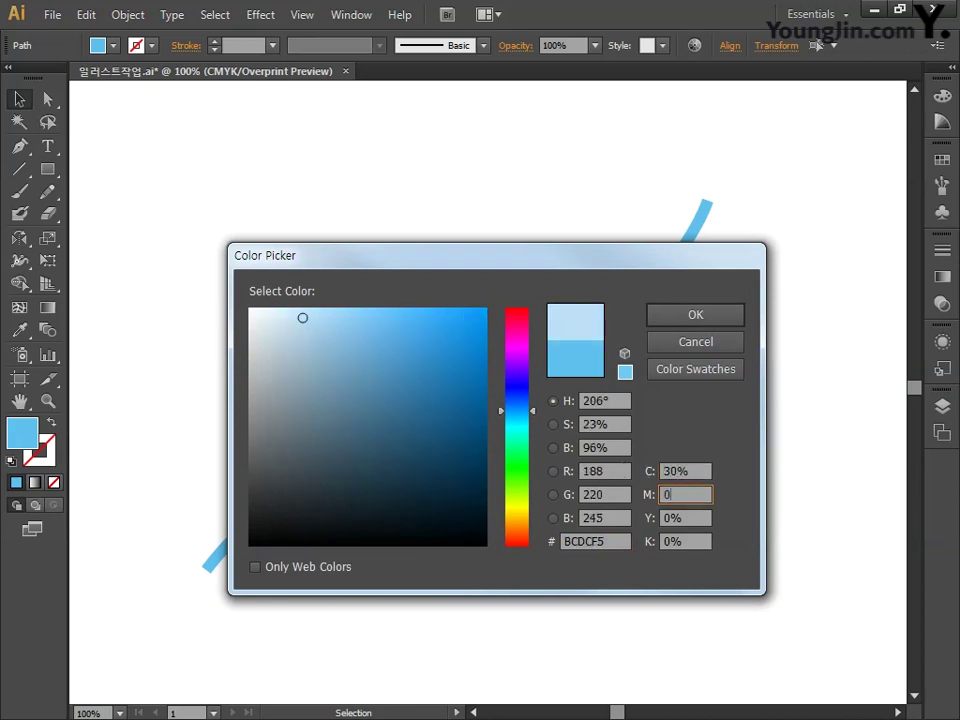
{"action": "key", "text": "Tab"}
{"action": "type", "text": "80"}
{"action": "key", "text": "Tab"}
{"action": "type", "text": "0"}
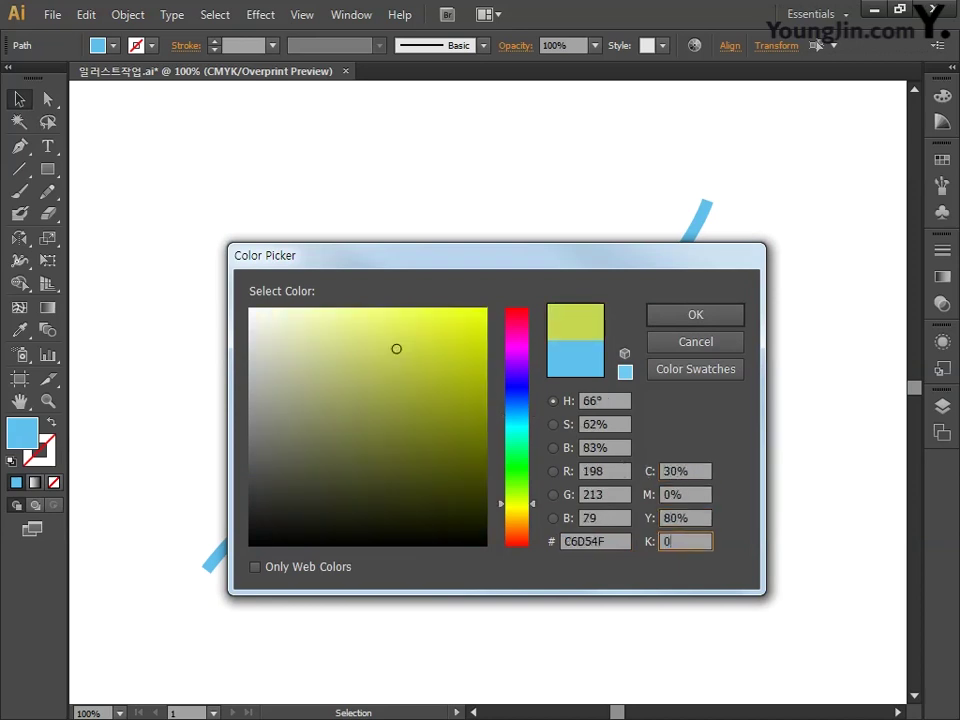
{"action": "key", "text": "Return"}
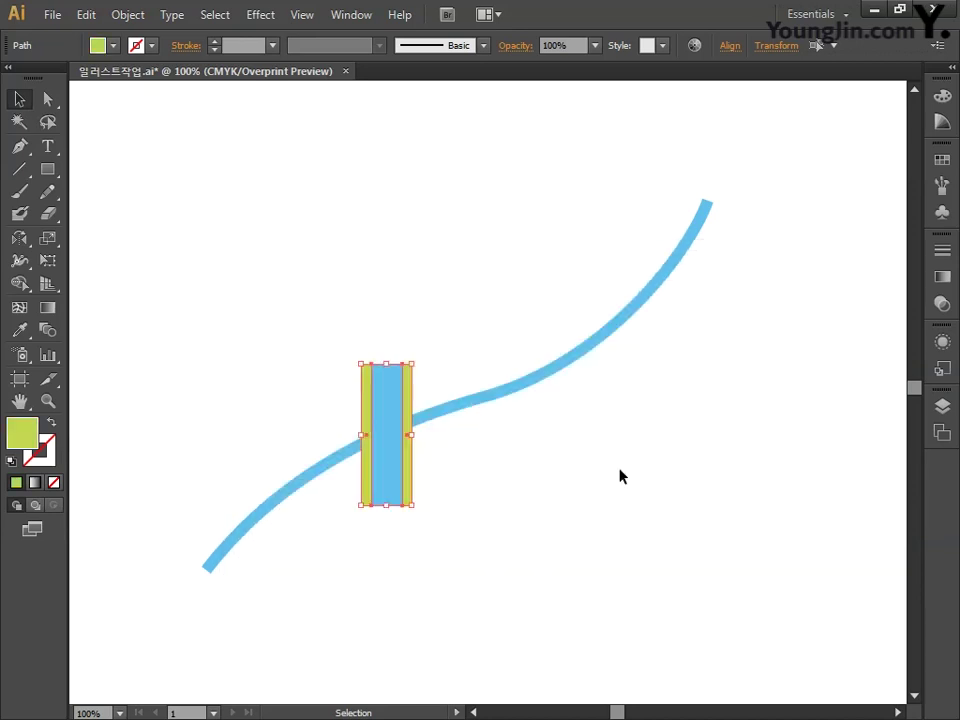
Fill the wide centre rectangle orange with C 0%, M 60%, Y 70% and K 0%
{"action": "left_click", "coordinate": [398, 461]}
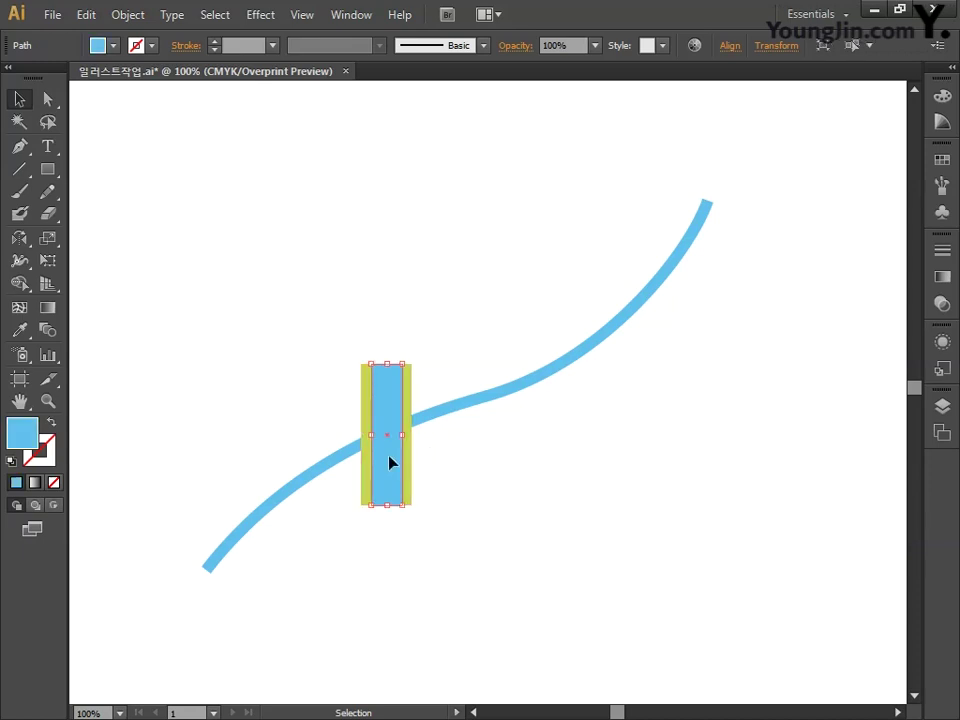
{"action": "double_click", "coordinate": [23, 433]}
{"action": "left_click", "coordinate": [706, 470]}
{"action": "type", "text": "0"}
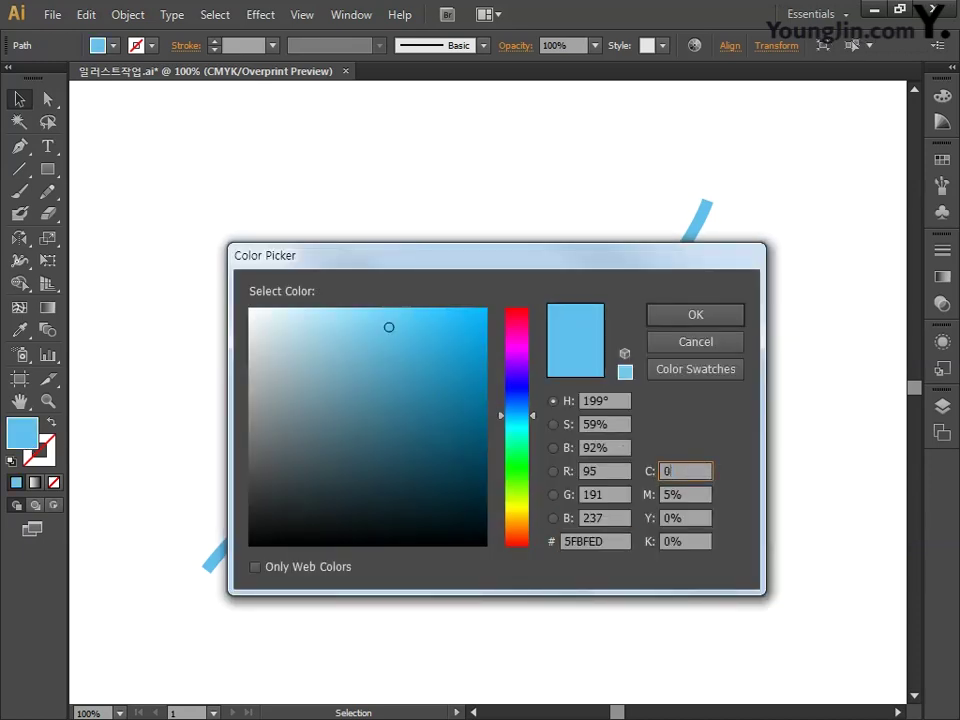
{"action": "key", "text": "Tab"}
{"action": "type", "text": "6"}
{"action": "key", "text": "Tab"}
{"action": "type", "text": "7"}
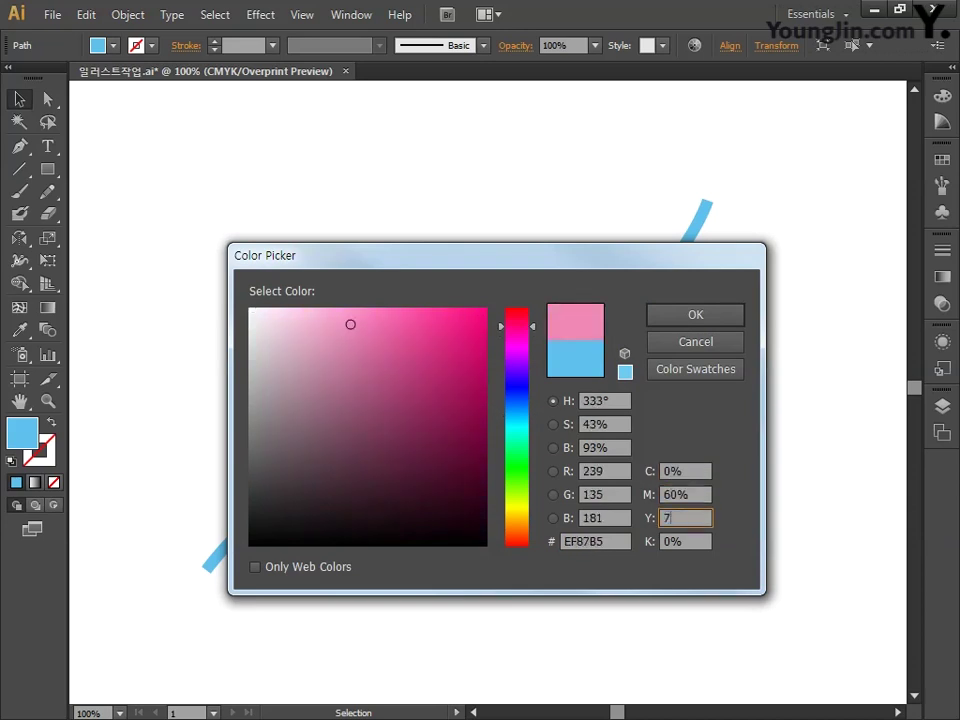
{"action": "key", "text": "Tab"}
{"action": "key", "text": "Return"}
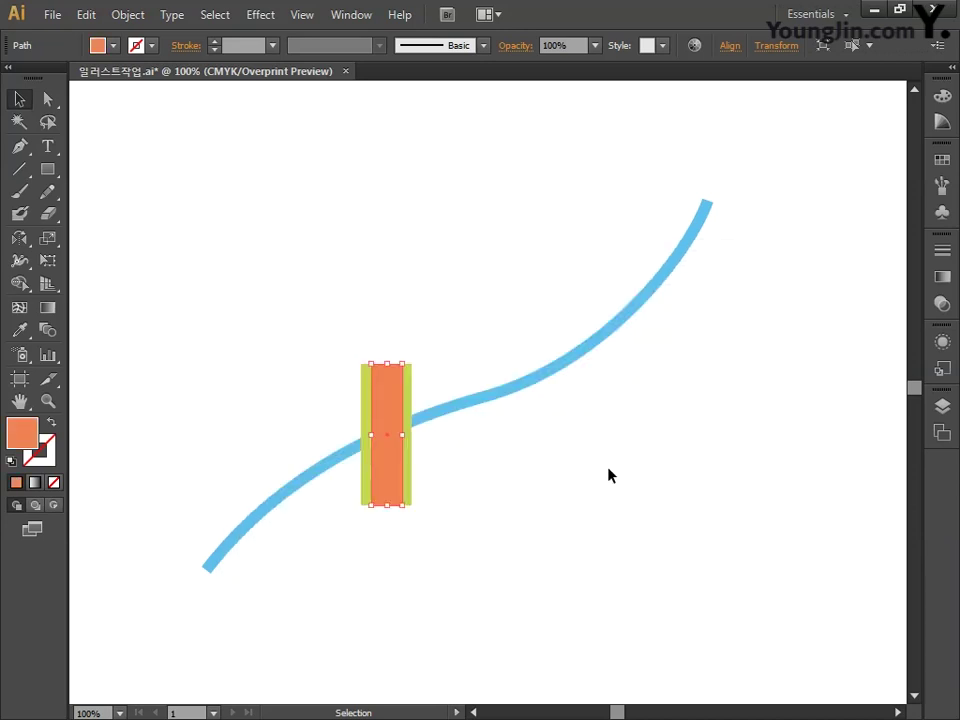
Select all three rectangles of the striped bar and narrow them together slightly about their common centre
{"action": "left_click", "coordinate": [579, 475]}
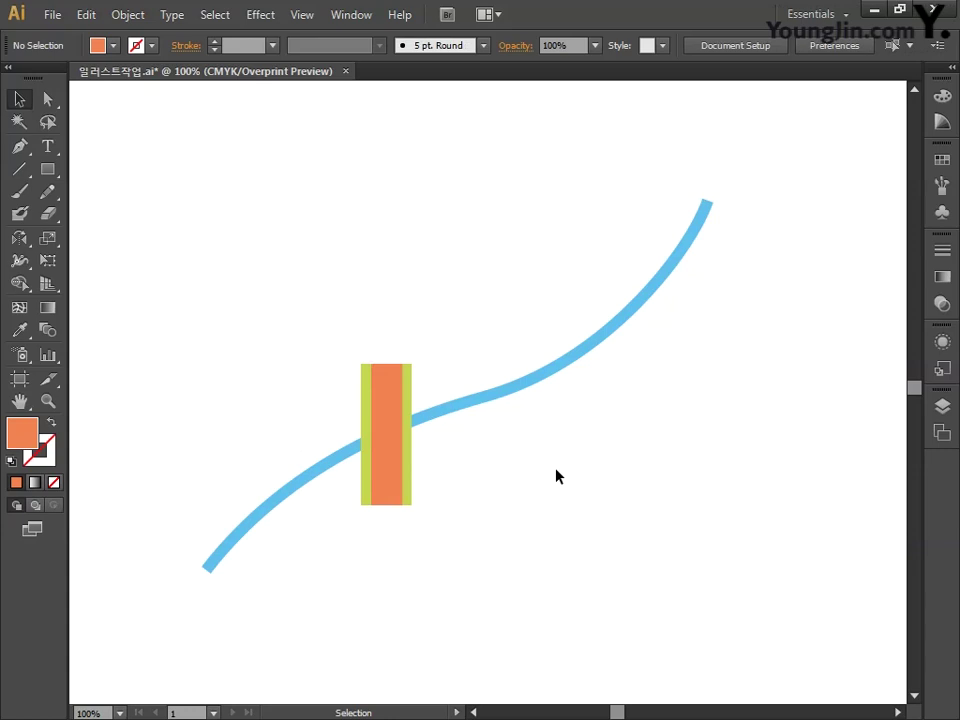
{"action": "left_click_drag", "start_coordinate": [467, 536], "coordinate": [345, 484]}
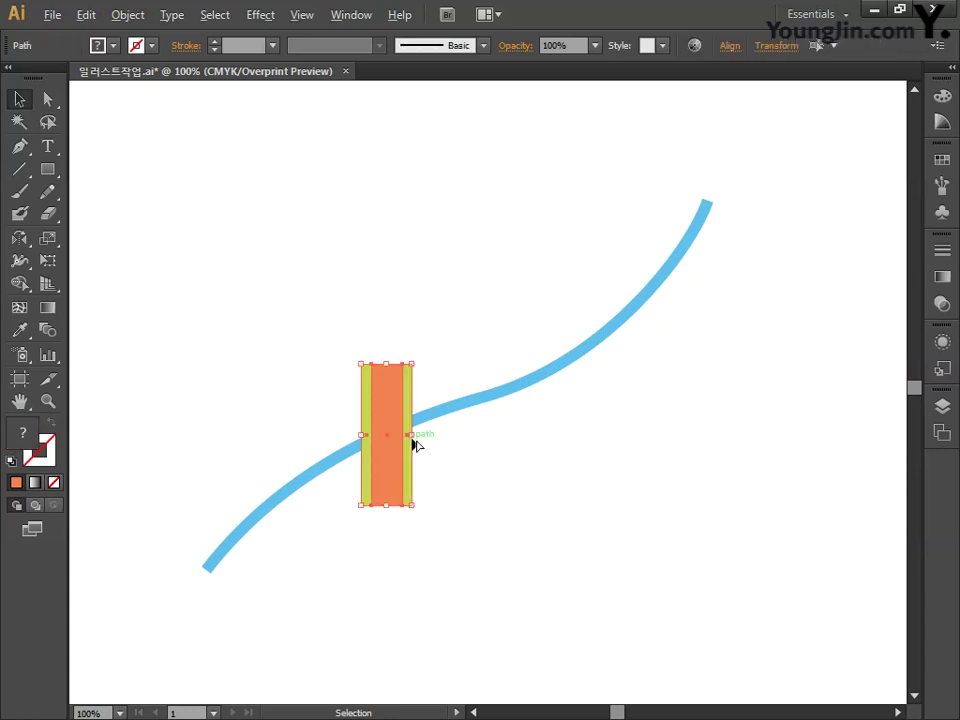
{"action": "left_click_drag", "start_coordinate": [412, 512], "coordinate": [407, 546]}
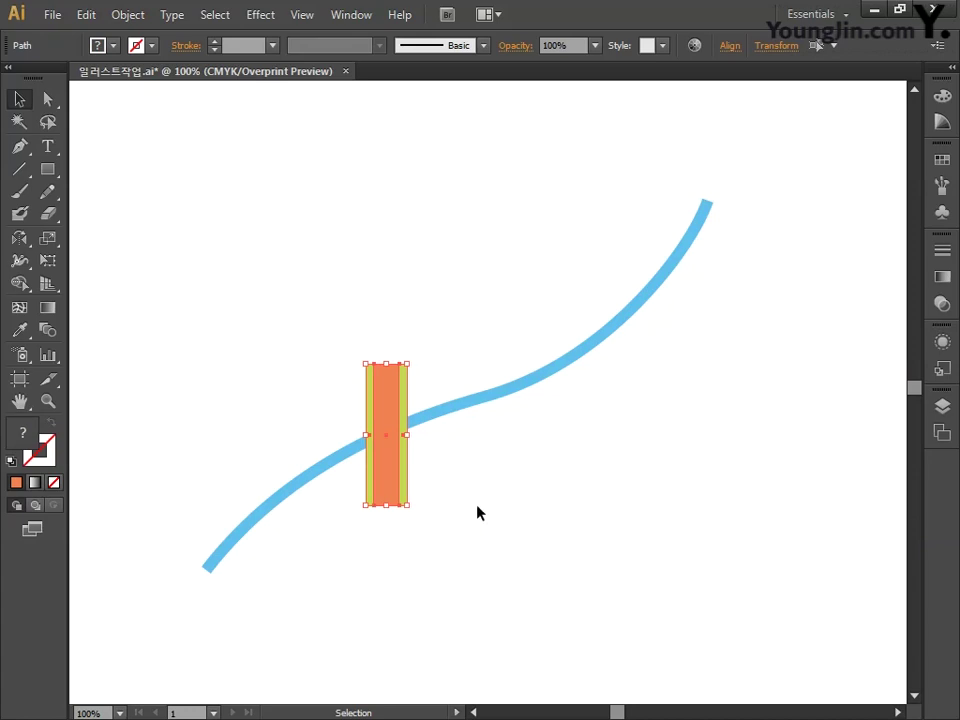
Place a copy of the striped bar over the curve's upper right part and widen the copy about its centre
{"action": "left_click_drag", "start_coordinate": [316, 314], "coordinate": [431, 389]}
{"action": "left_click_drag", "start_coordinate": [392, 489], "coordinate": [647, 350]}
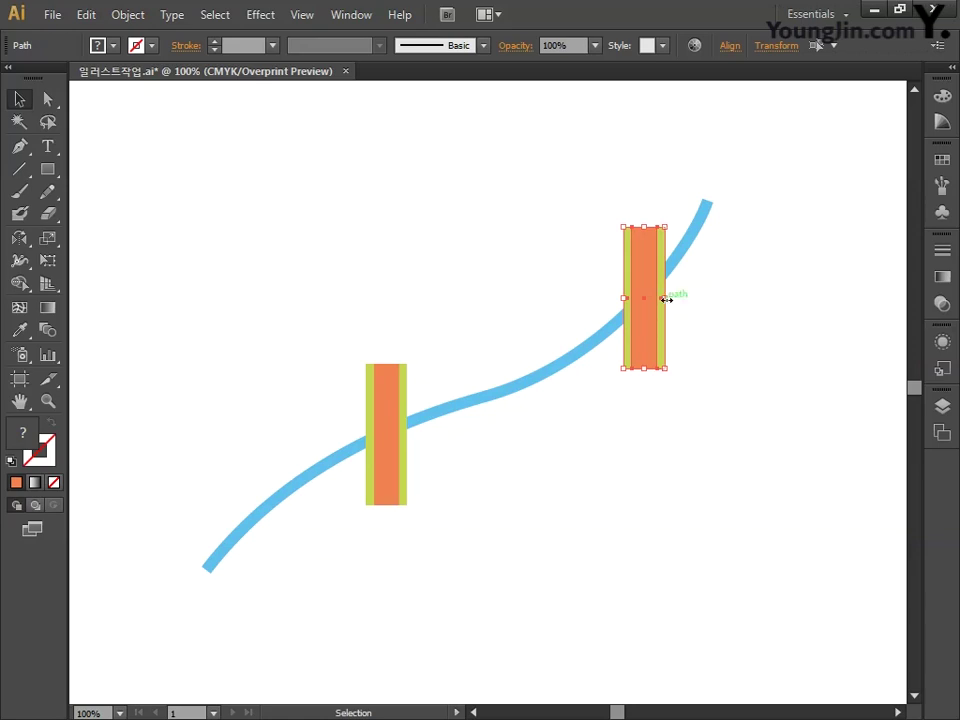
{"action": "left_click_drag", "start_coordinate": [666, 299], "coordinate": [679, 341]}
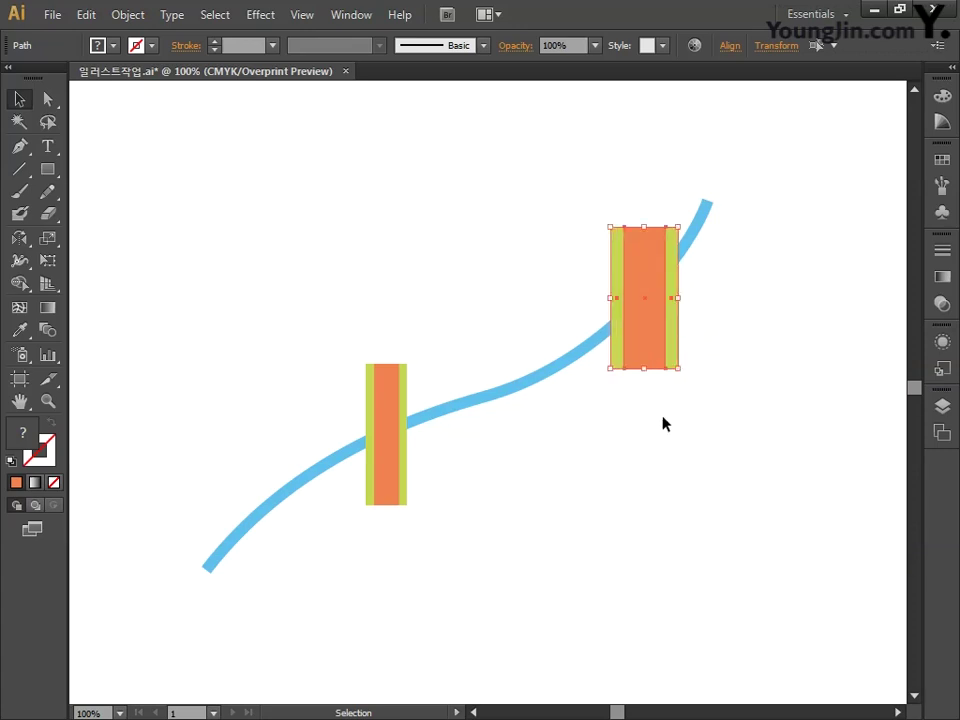
{"action": "left_click", "coordinate": [610, 485]}
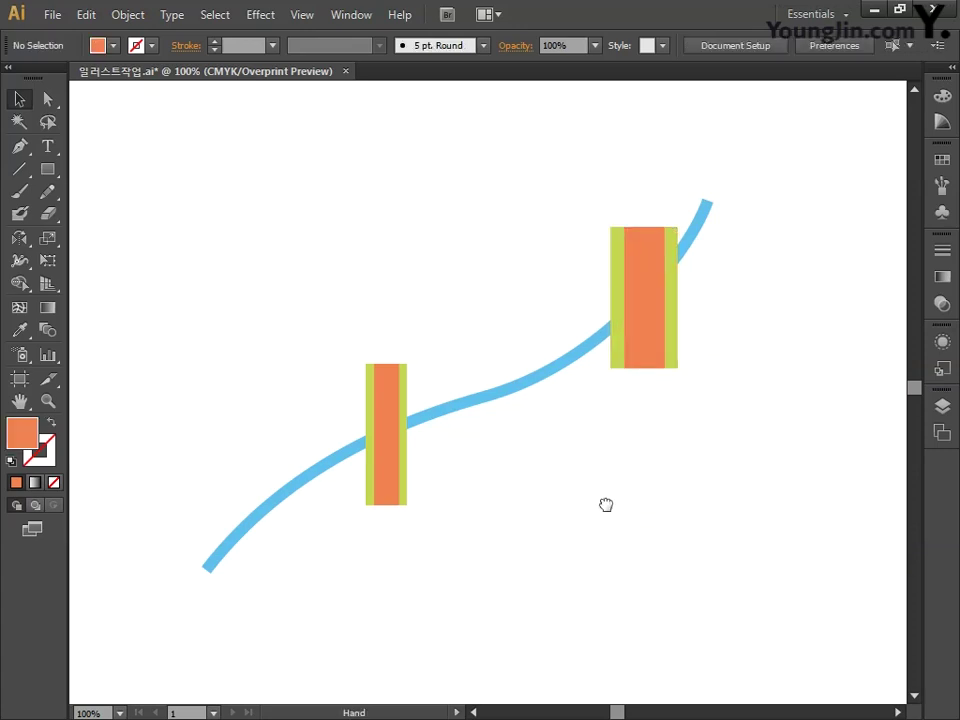
{"action": "left_click_drag", "start_coordinate": [606, 503], "coordinate": [606, 492]}
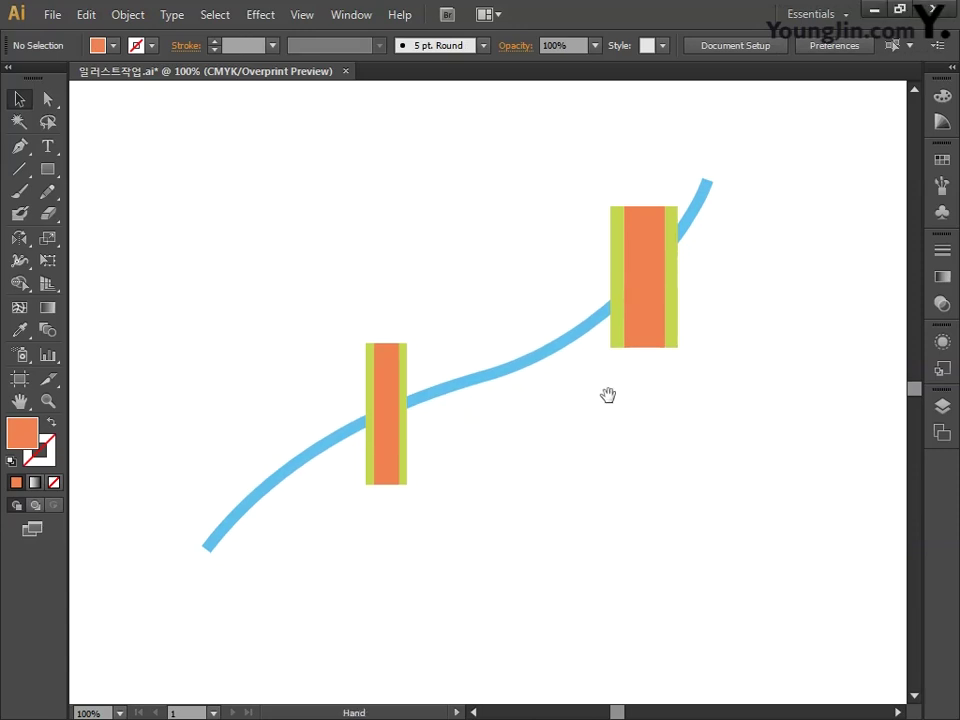
{"action": "left_click_drag", "start_coordinate": [609, 394], "coordinate": [545, 460]}
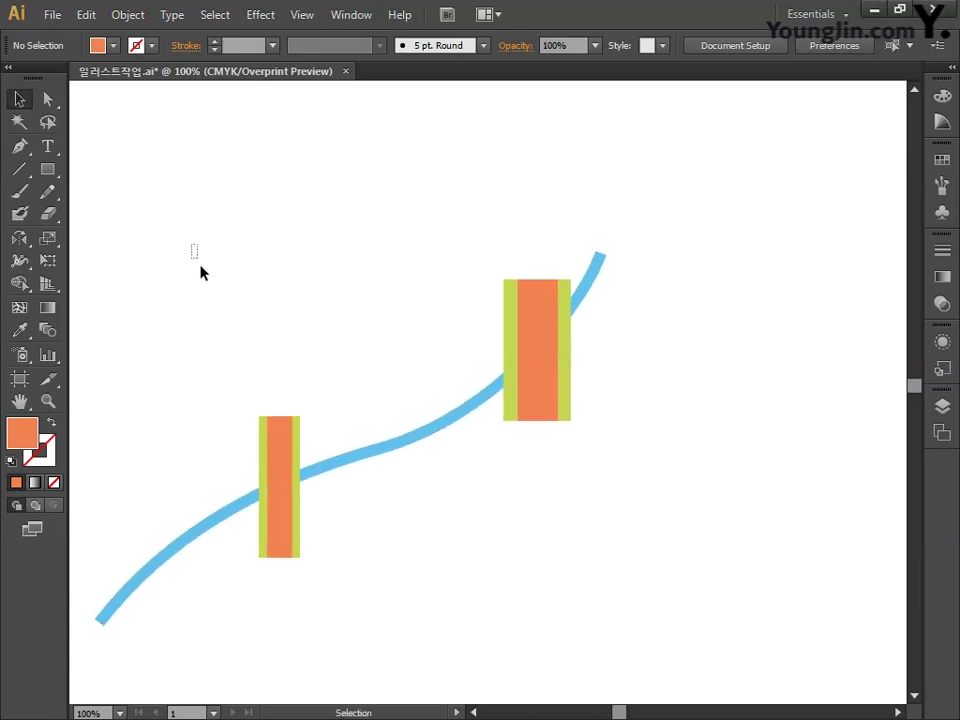
Select the curve together with both striped bars and split them all where they overlap with Pathfinder Divide
{"action": "left_click_drag", "start_coordinate": [200, 266], "coordinate": [609, 566]}
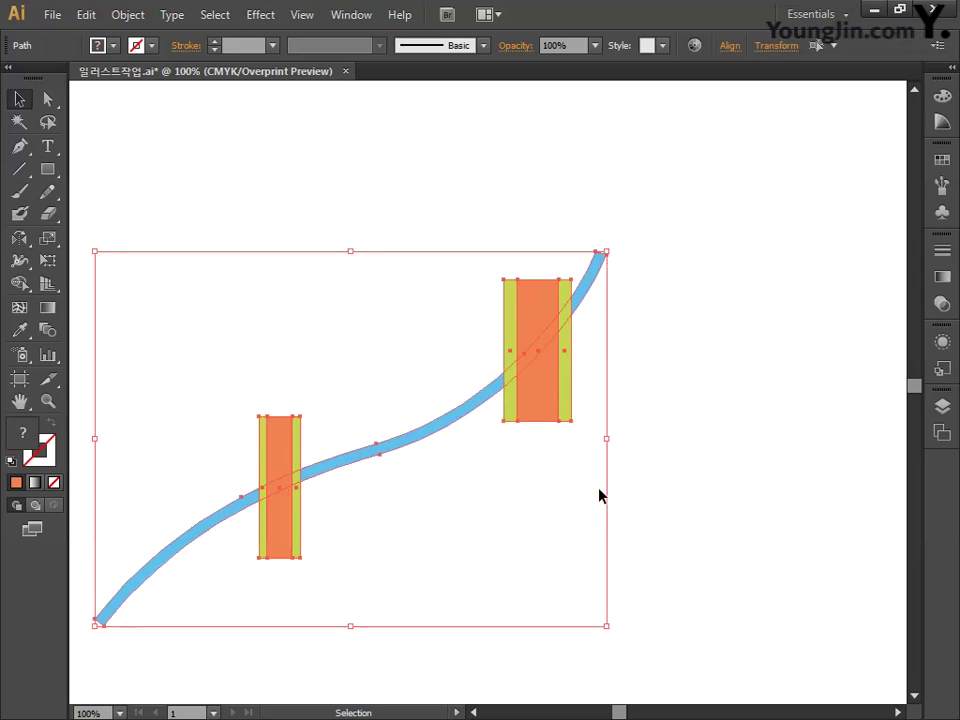
{"action": "left_click", "coordinate": [349, 15]}
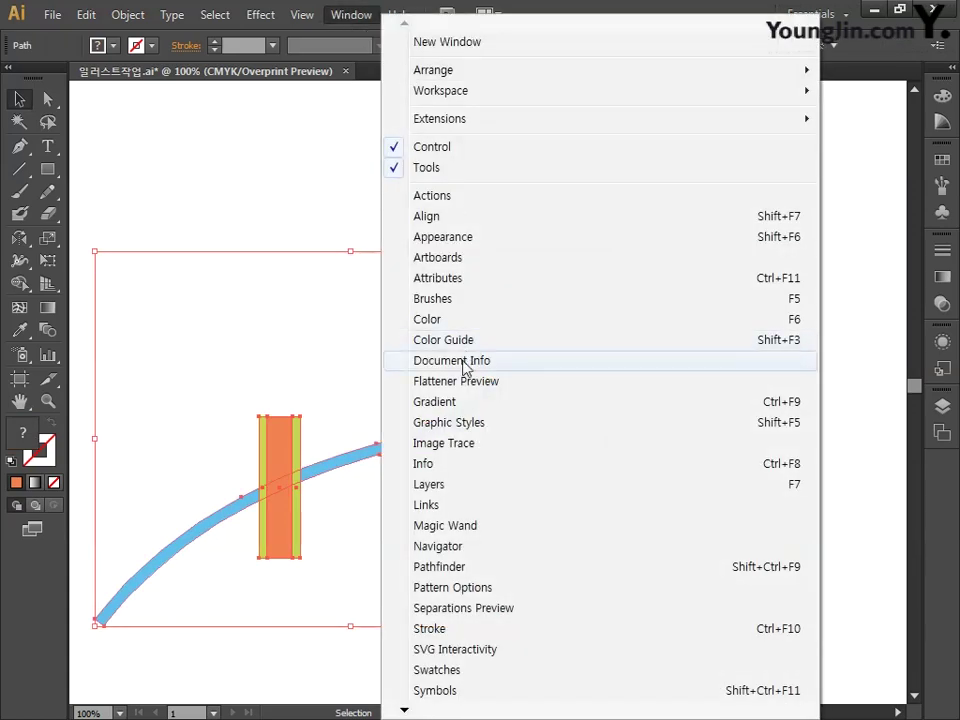
{"action": "left_click", "coordinate": [454, 567]}
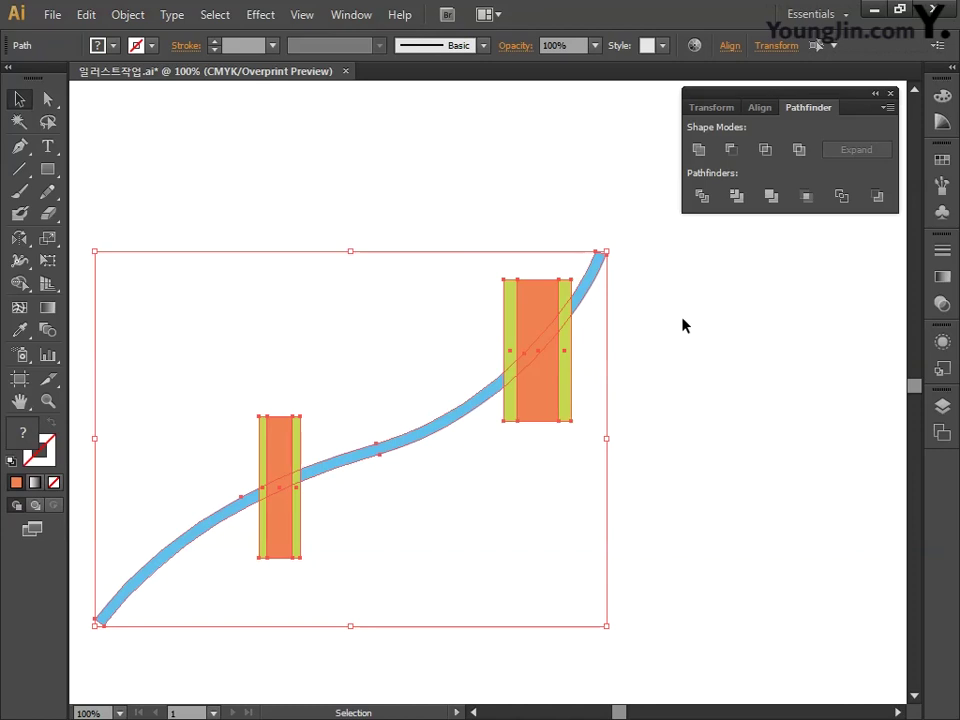
{"action": "left_click", "coordinate": [703, 197]}
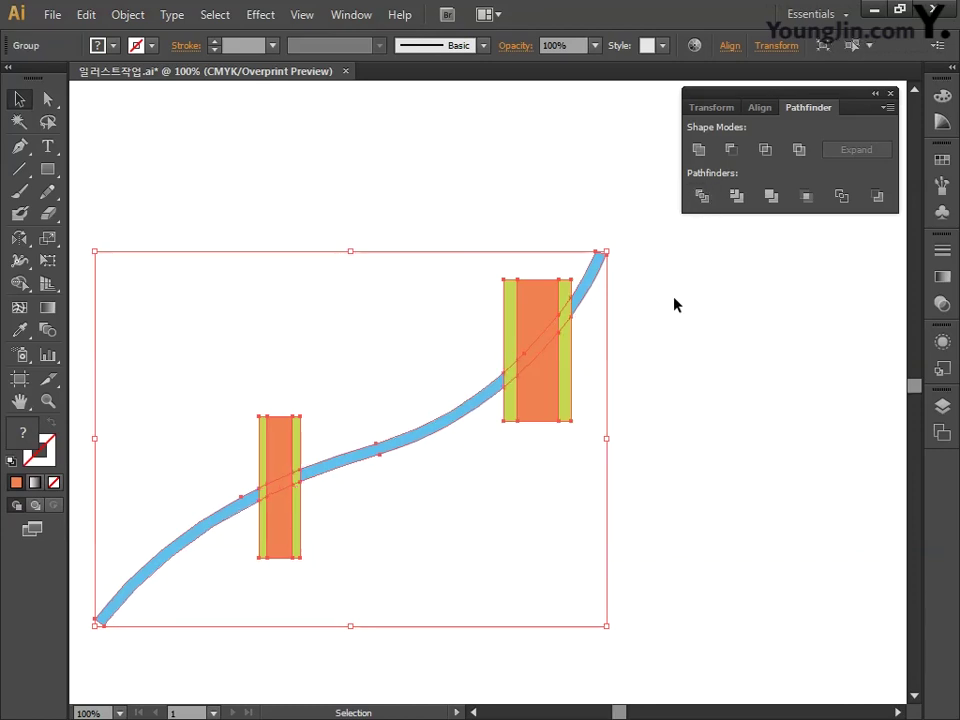
Delete the pieces of the upper right striped bar lying above and below the curve, keeping the stripes inside it
{"action": "left_click", "coordinate": [55, 100]}
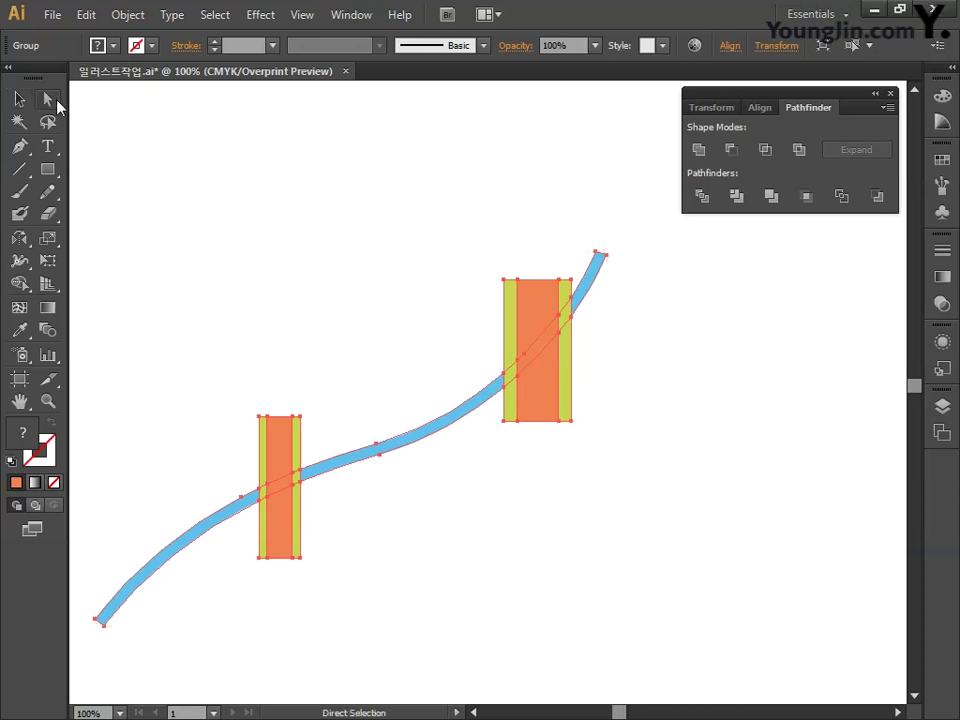
{"action": "left_click", "coordinate": [378, 153]}
{"action": "left_click_drag", "start_coordinate": [446, 223], "coordinate": [570, 283]}
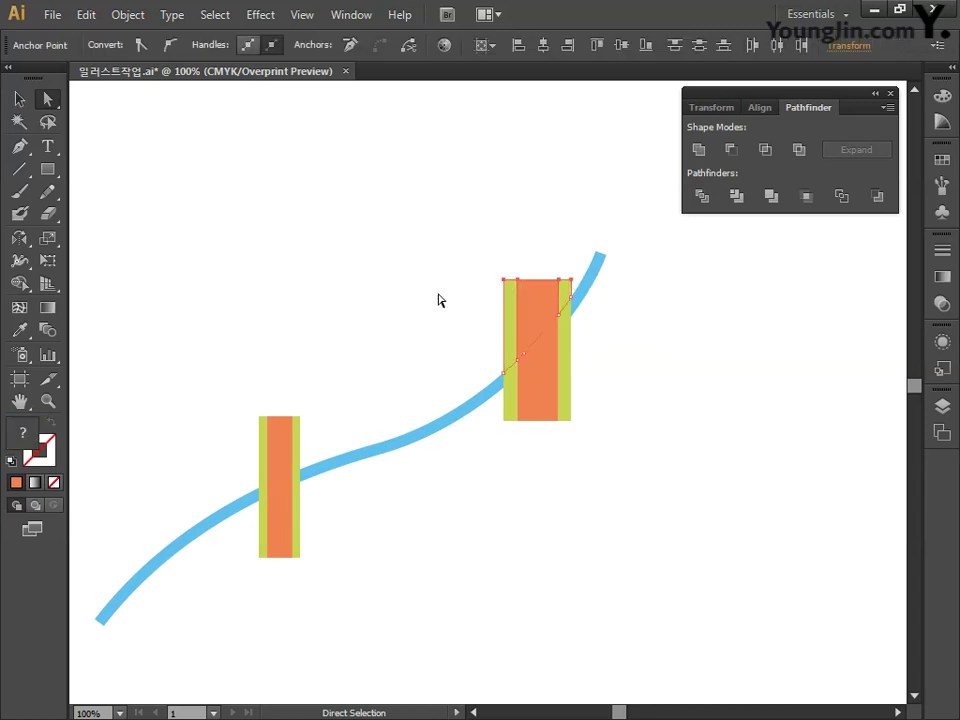
{"action": "key", "text": "Delete"}
{"action": "left_click_drag", "start_coordinate": [634, 477], "coordinate": [495, 423]}
{"action": "key", "text": "Delete"}
Delete the pieces of the lower left striped bar that stick out above and below the curve
{"action": "left_click", "coordinate": [199, 388]}
{"action": "left_click_drag", "start_coordinate": [204, 379], "coordinate": [323, 440]}
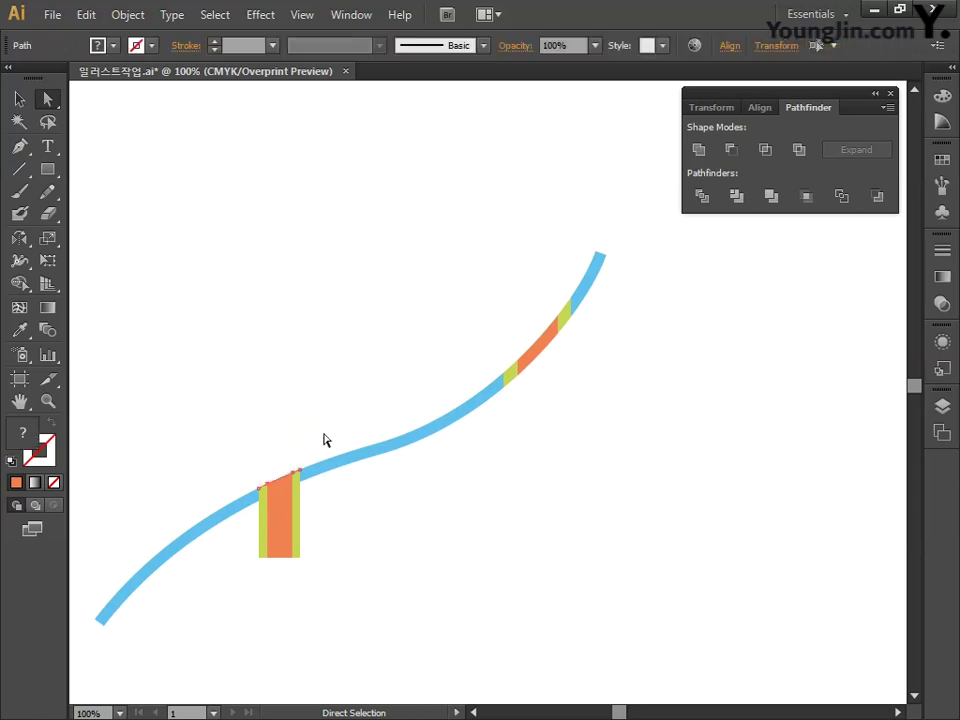
{"action": "key", "text": "Delete"}
{"action": "left_click_drag", "start_coordinate": [323, 584], "coordinate": [250, 536]}
{"action": "key", "text": "Delete"}
{"action": "key", "text": "Delete"}
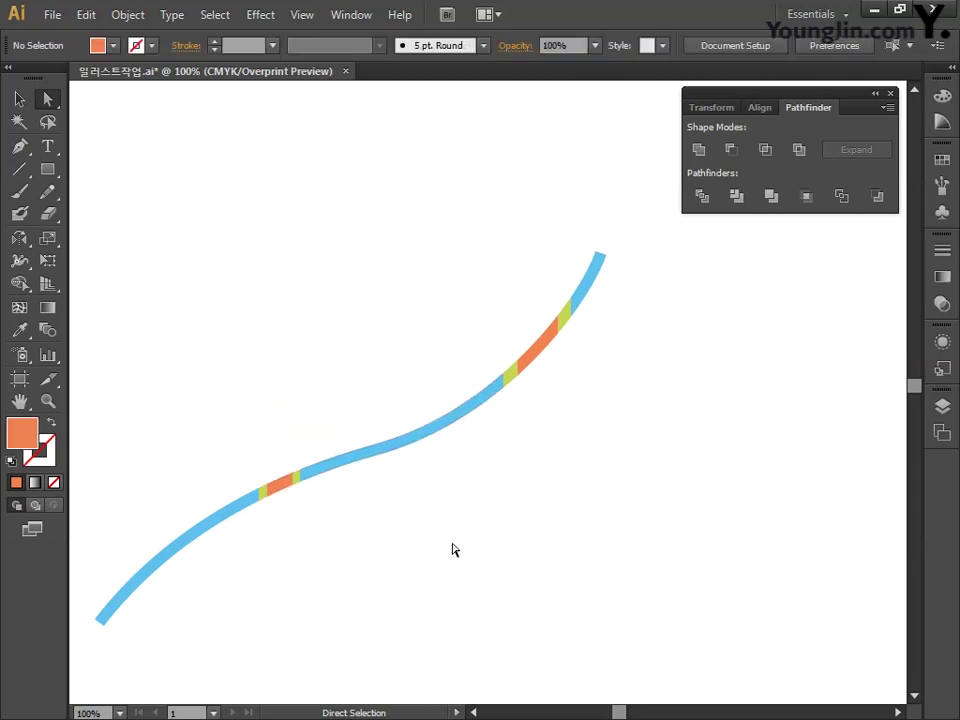
Draw a small circle with the Ellipse tool over the upper right end of the curve
{"action": "left_click_drag", "start_coordinate": [448, 516], "coordinate": [484, 508]}
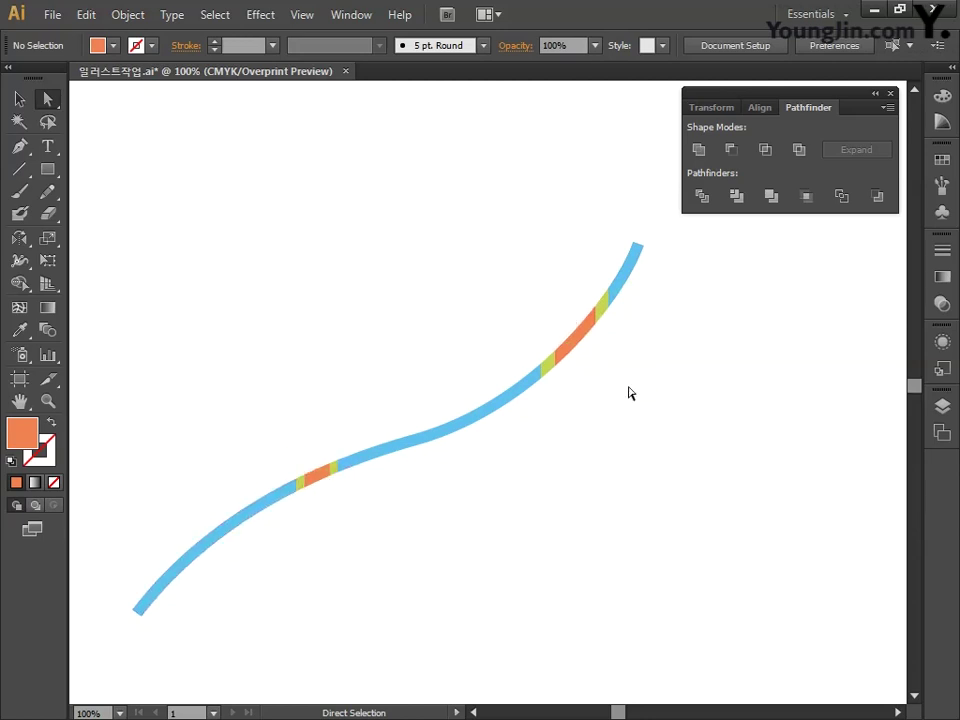
{"action": "left_click_drag", "start_coordinate": [630, 393], "coordinate": [615, 393]}
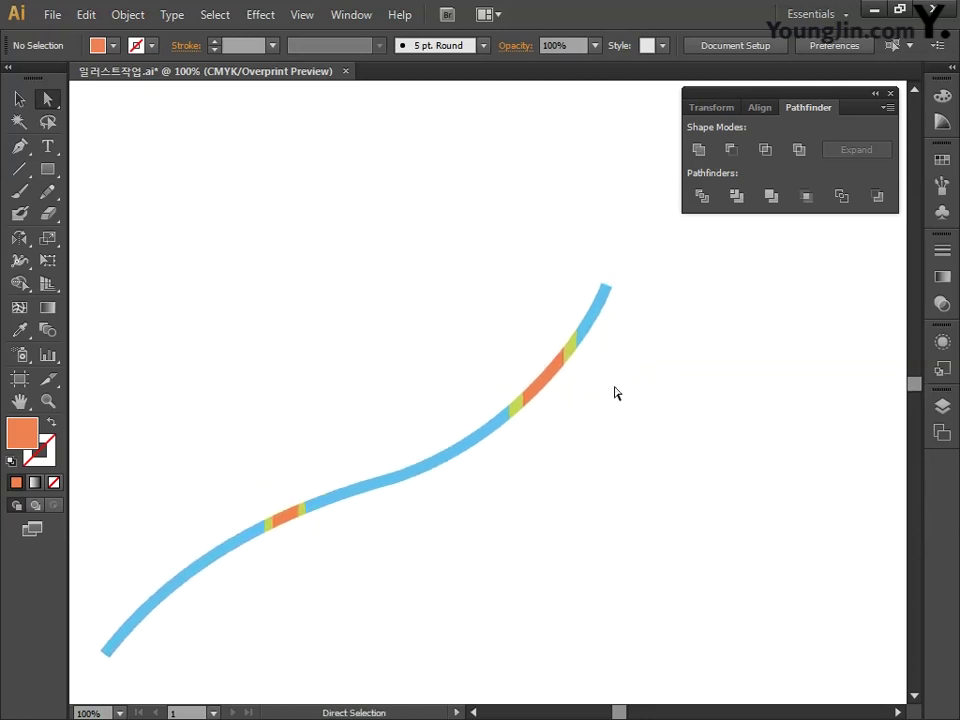
{"action": "left_click", "coordinate": [50, 177]}
{"action": "left_click_drag", "start_coordinate": [54, 178], "coordinate": [124, 213]}
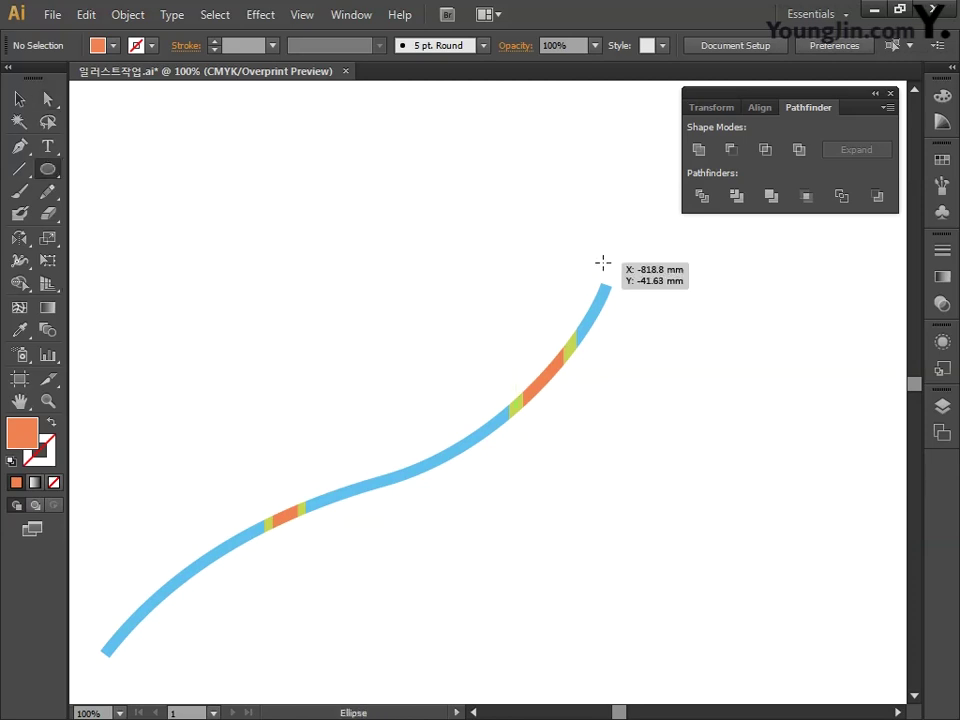
{"action": "left_click_drag", "start_coordinate": [598, 260], "coordinate": [617, 279]}
{"action": "left_click", "coordinate": [19, 99]}
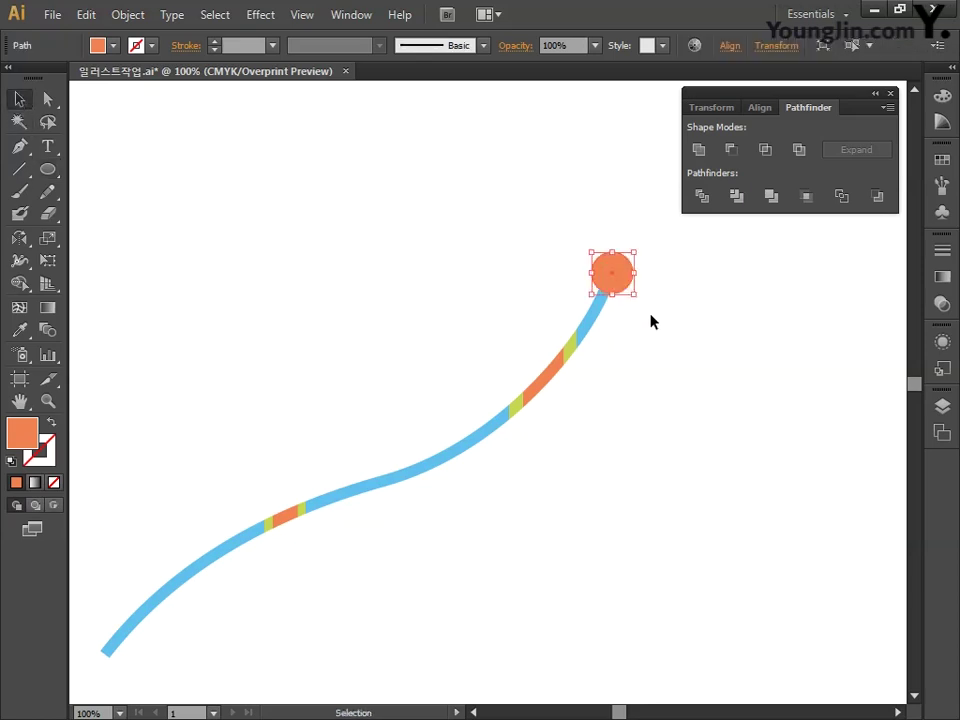
Fill the circle at the curve's end blue with C 65%, M 5%, Y 0% and K 0%
{"action": "double_click", "coordinate": [22, 432]}
{"action": "left_click", "coordinate": [686, 471]}
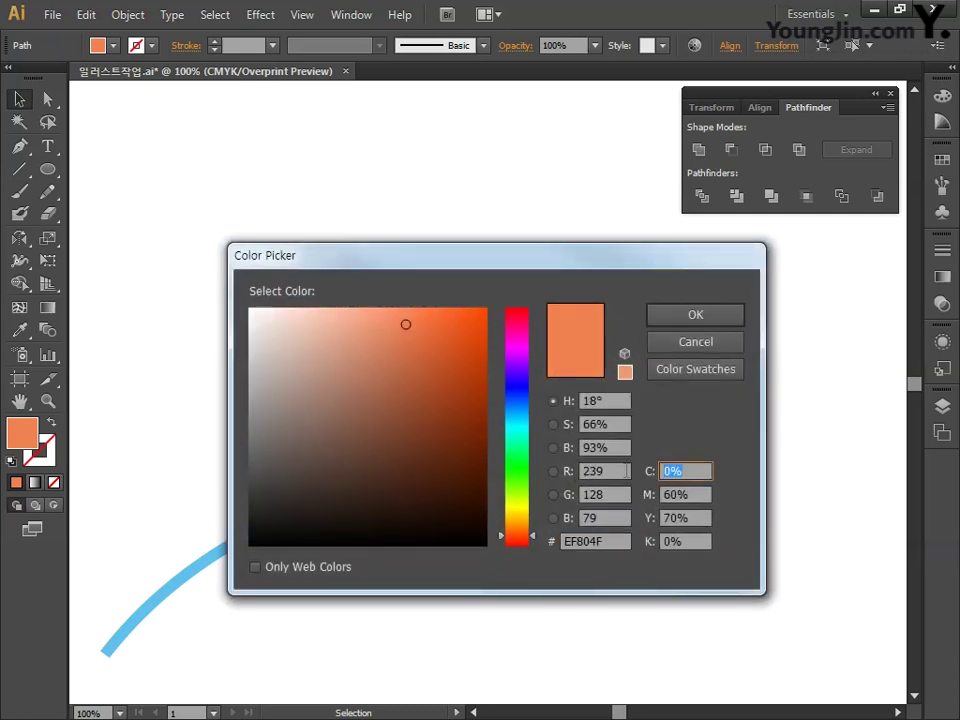
{"action": "type", "text": "65"}
{"action": "key", "text": "Tab"}
{"action": "type", "text": "5"}
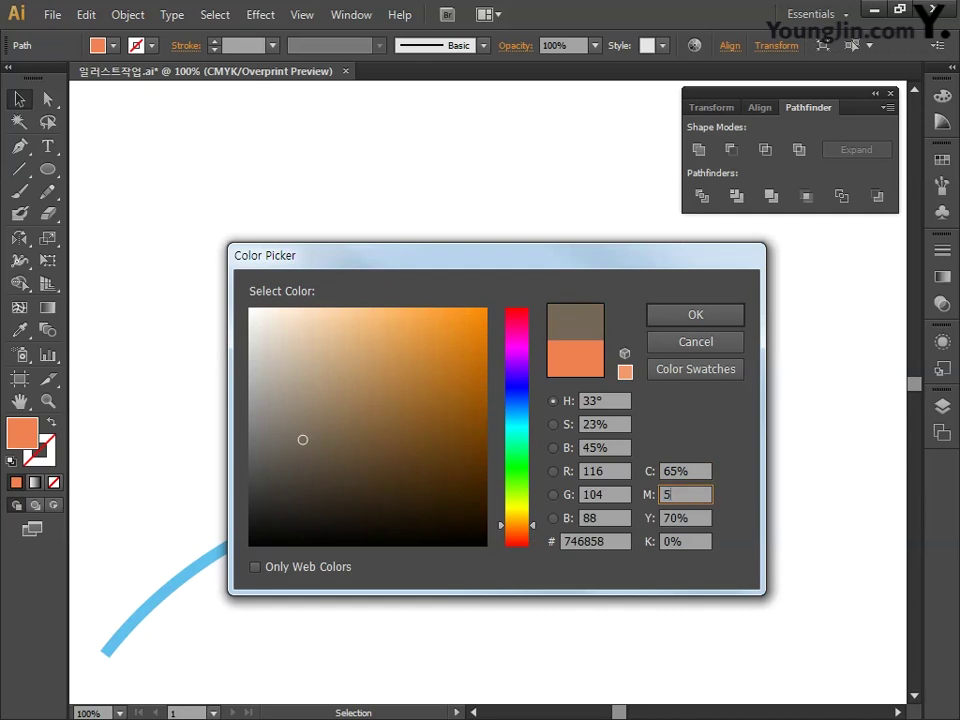
{"action": "key", "text": "Tab"}
{"action": "type", "text": "0"}
{"action": "key", "text": "Tab"}
{"action": "key", "text": "Return"}
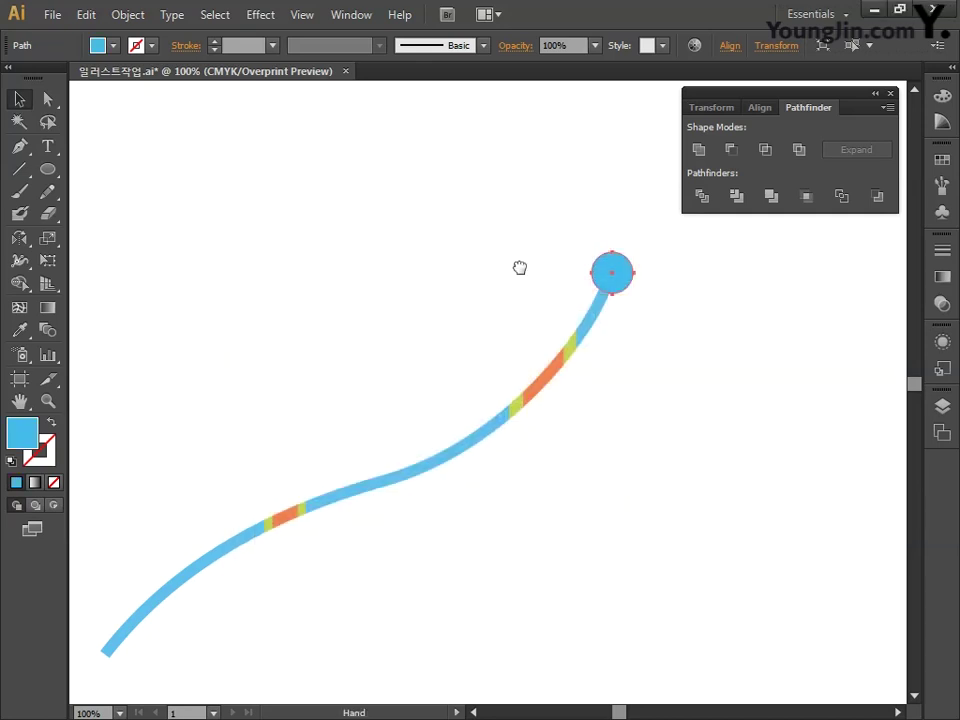
Make a copy of the blue circle uniformly scaled to 80% about its centre
{"action": "left_click_drag", "start_coordinate": [519, 268], "coordinate": [384, 381]}
{"action": "key", "text": "ctrl+equal"}
{"action": "key", "text": "ctrl+equal"}
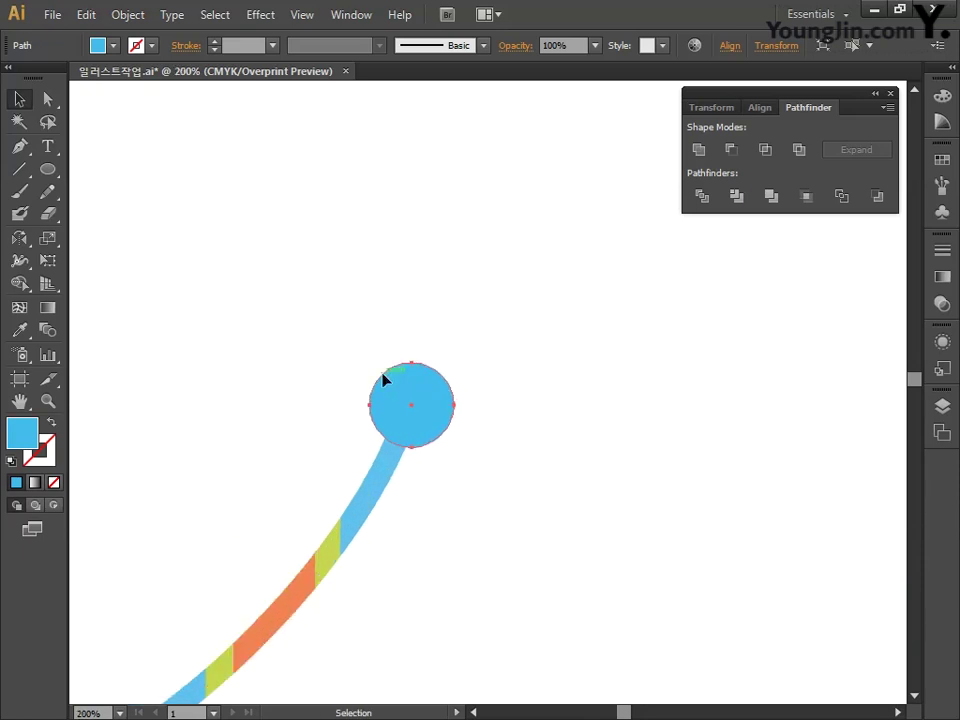
{"action": "left_click_drag", "start_coordinate": [529, 418], "coordinate": [570, 406]}
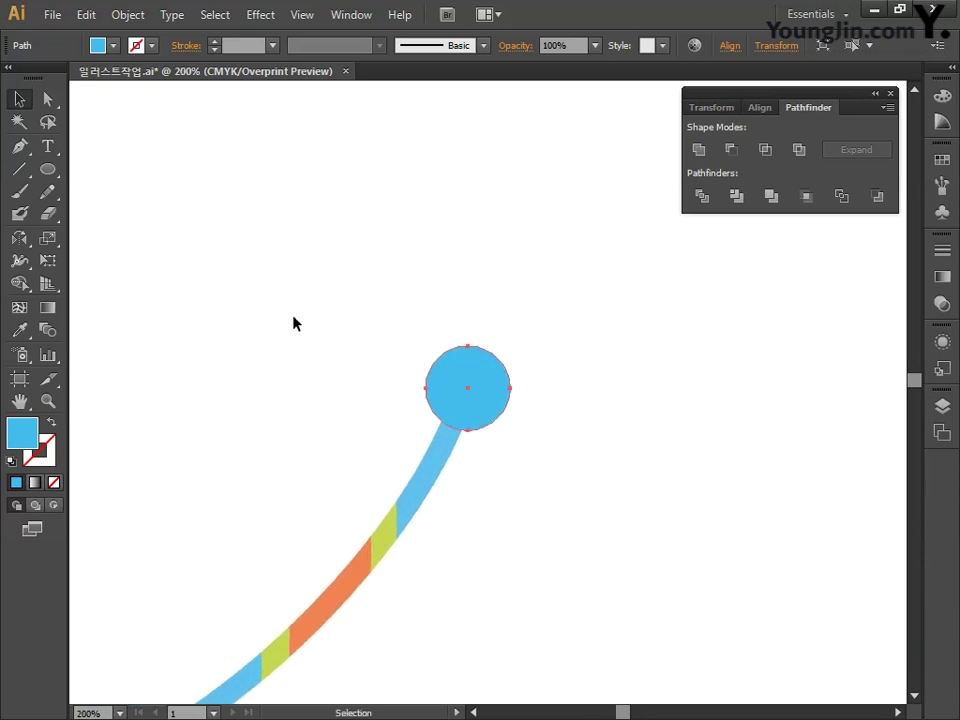
{"action": "double_click", "coordinate": [49, 241]}
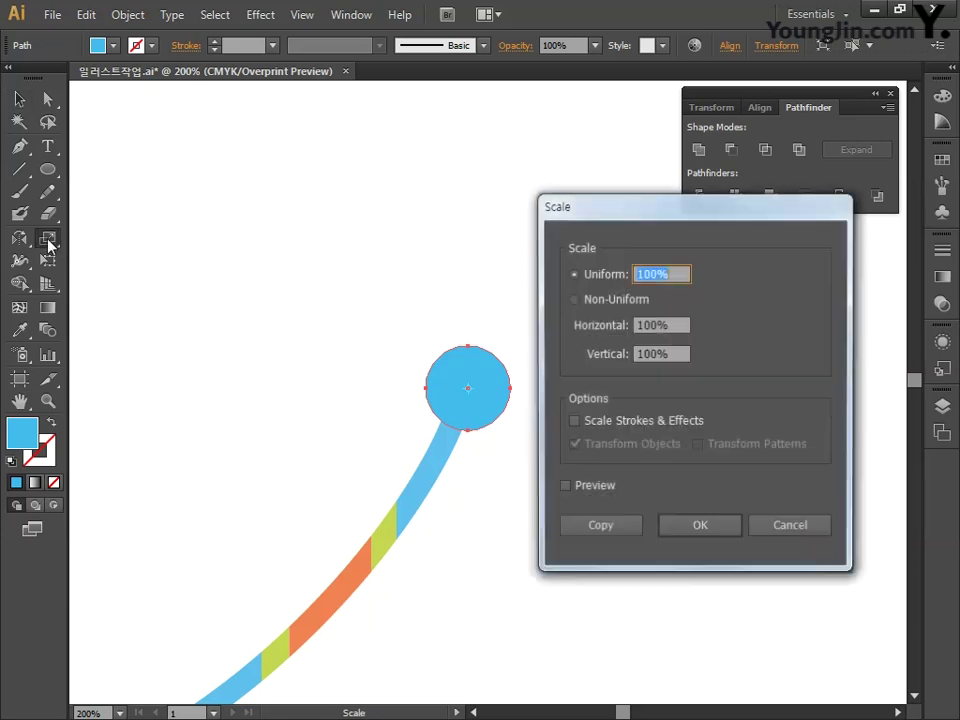
{"action": "left_click_drag", "start_coordinate": [669, 210], "coordinate": [703, 257]}
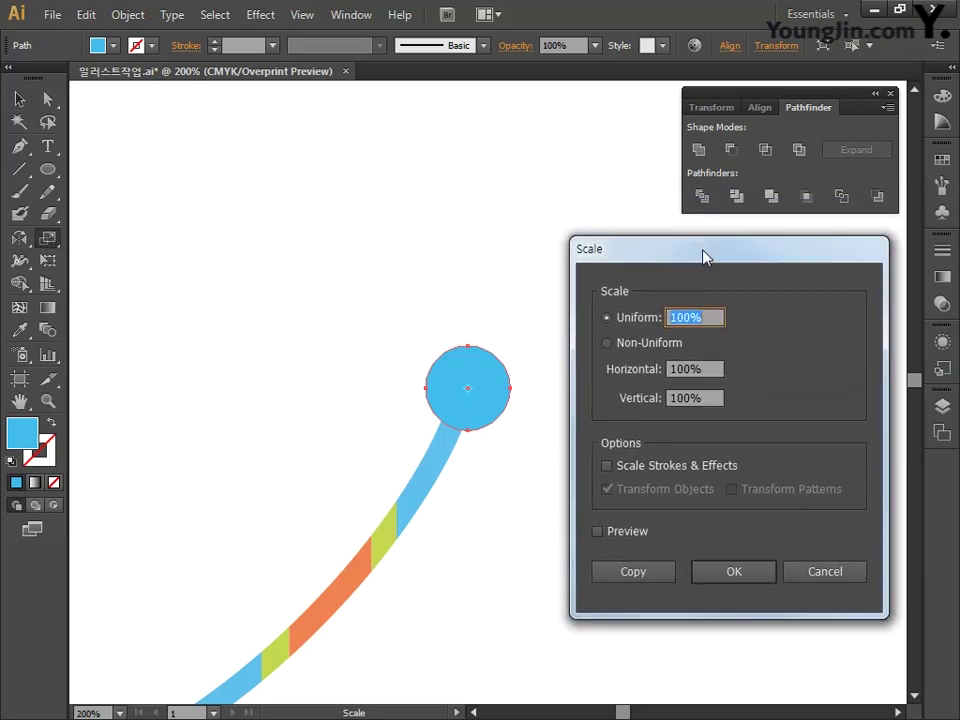
{"action": "left_click", "coordinate": [712, 317]}
{"action": "left_click", "coordinate": [617, 320]}
{"action": "type", "text": "80"}
{"action": "left_click", "coordinate": [634, 570]}
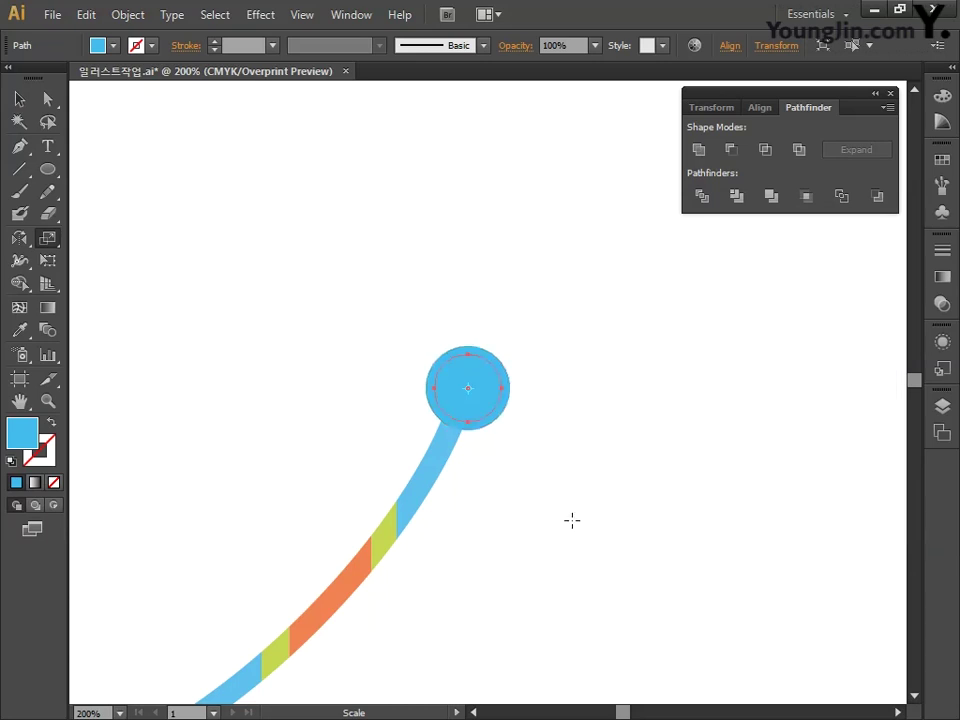
Fill the smaller circle copy yellow-green with C 30%, M 0%, Y 80% and K 0%
{"action": "double_click", "coordinate": [22, 432]}
{"action": "left_click_drag", "start_coordinate": [484, 257], "coordinate": [440, 148]}
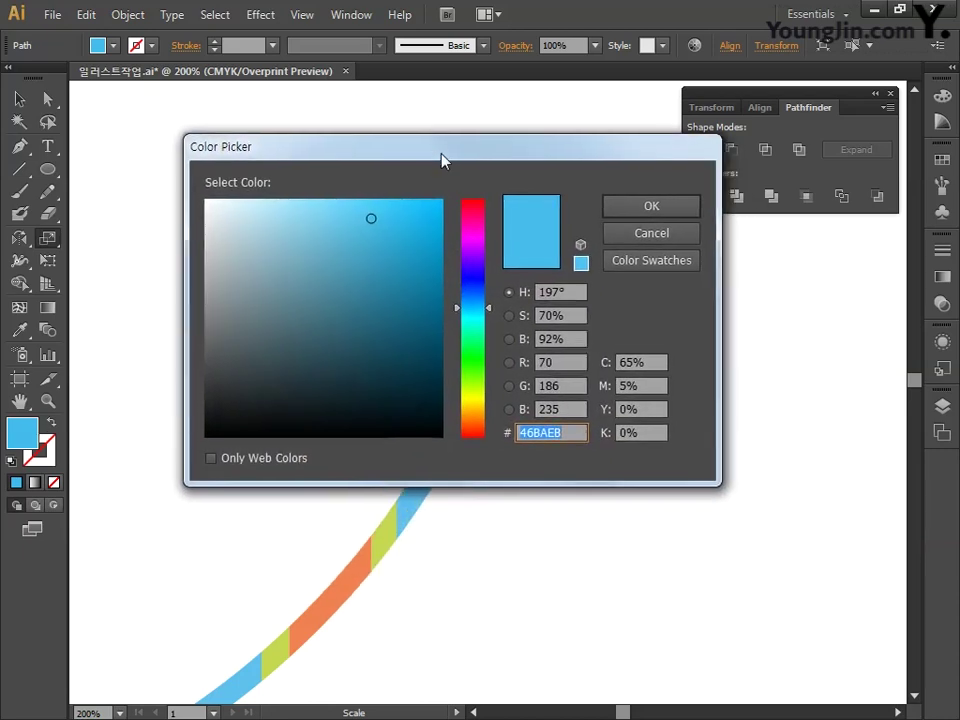
{"action": "left_click", "coordinate": [621, 362]}
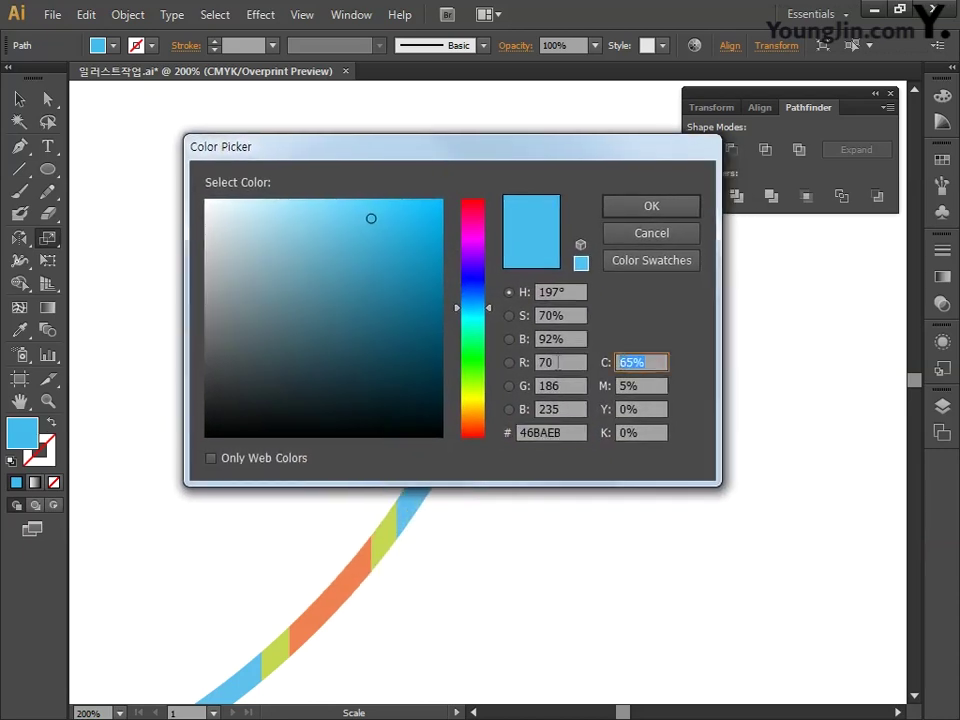
{"action": "type", "text": "30"}
{"action": "key", "text": "Tab"}
{"action": "type", "text": "0"}
{"action": "key", "text": "Tab"}
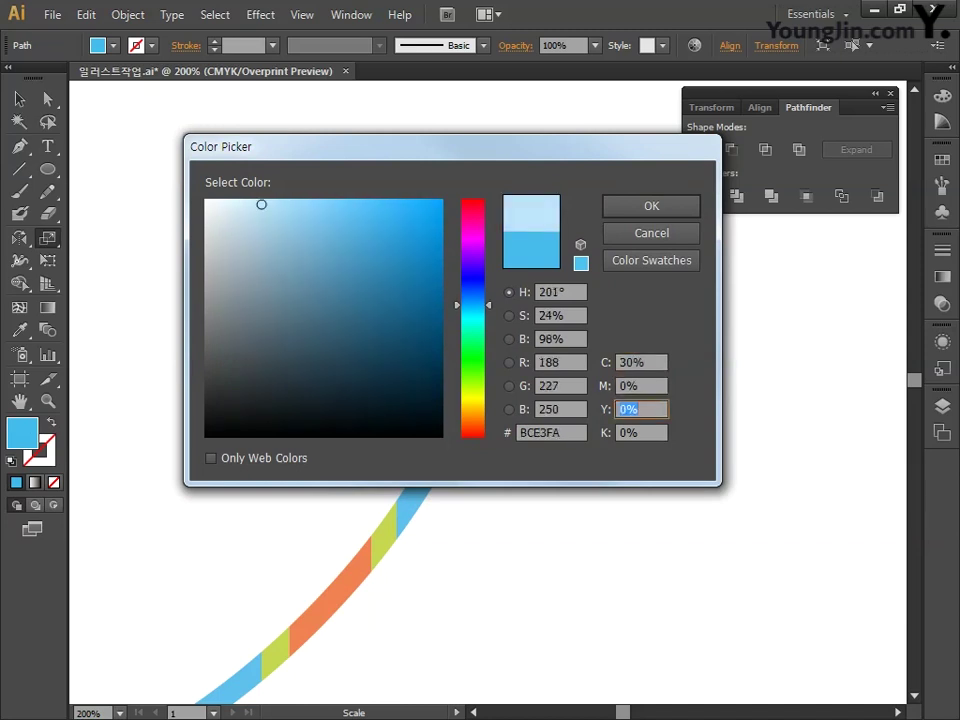
{"action": "type", "text": "80"}
{"action": "key", "text": "Tab"}
{"action": "type", "text": "0"}
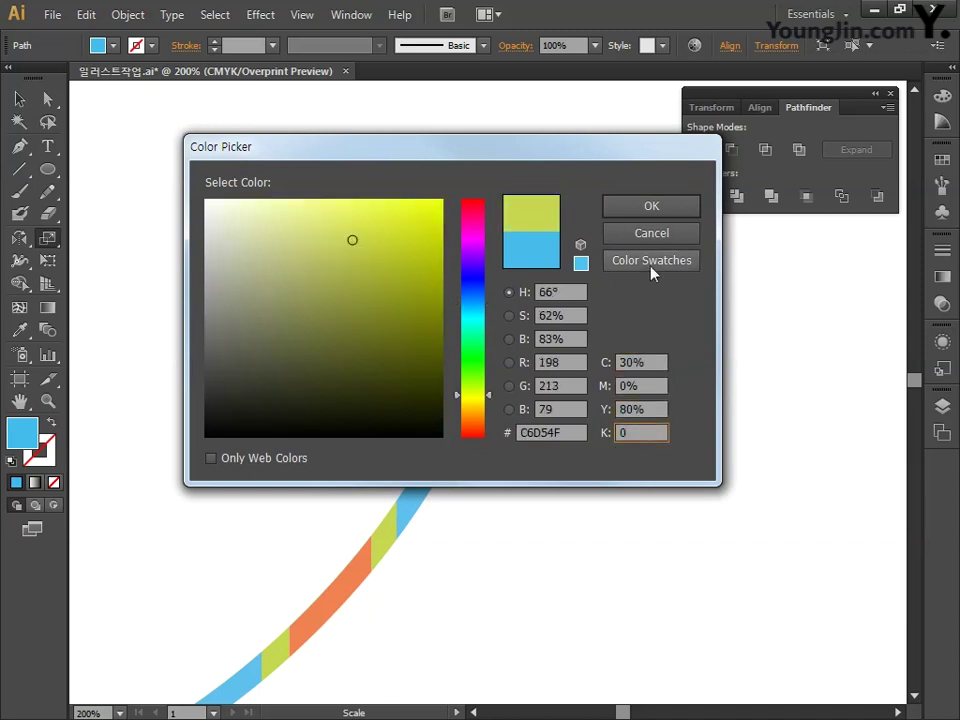
{"action": "left_click", "coordinate": [640, 211]}
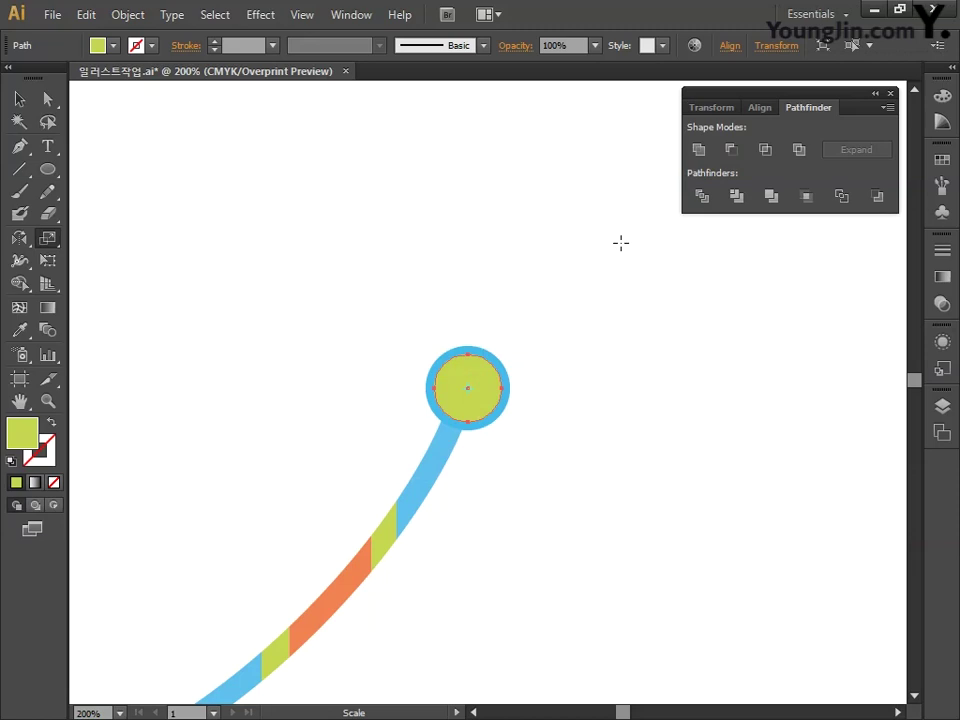
Make a concentric copy of the yellow-green circle uniformly scaled to 60%
{"action": "double_click", "coordinate": [48, 238]}
{"action": "left_click_drag", "start_coordinate": [688, 262], "coordinate": [683, 274]}
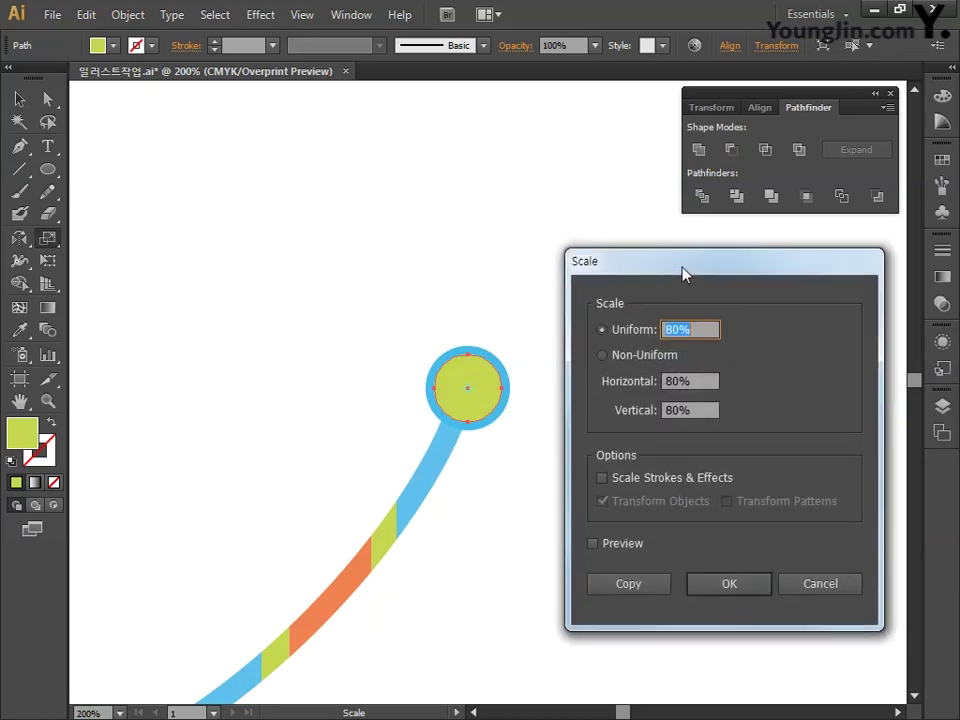
{"action": "type", "text": "60"}
{"action": "left_click", "coordinate": [628, 583]}
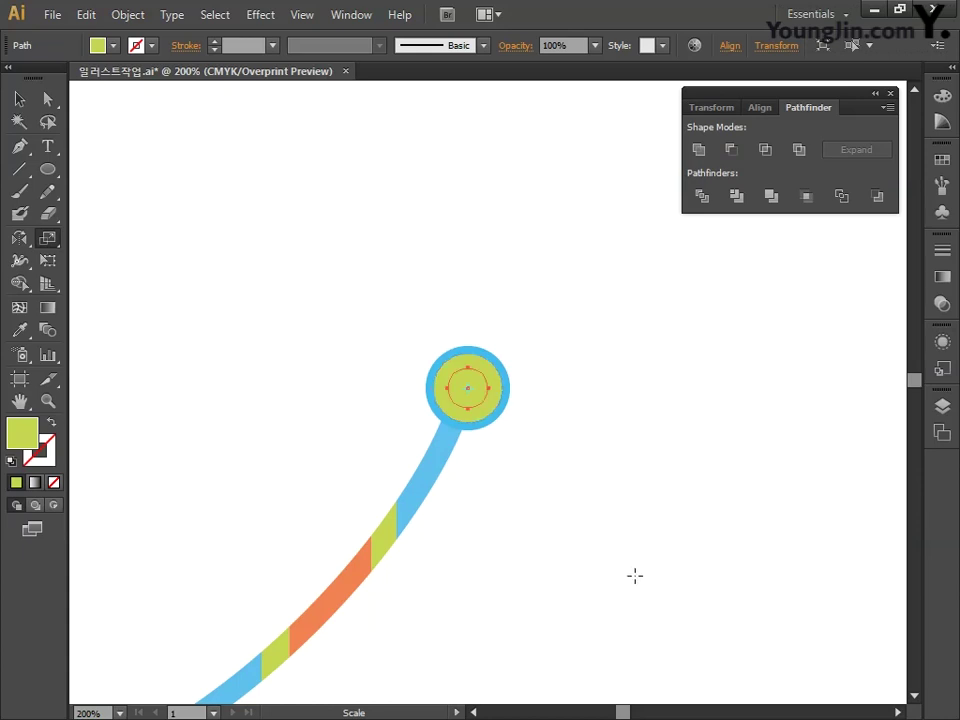
Fill the innermost circle orange with C 0%, M 60%, Y 70% and K 0%, and deselect it
{"action": "double_click", "coordinate": [22, 432]}
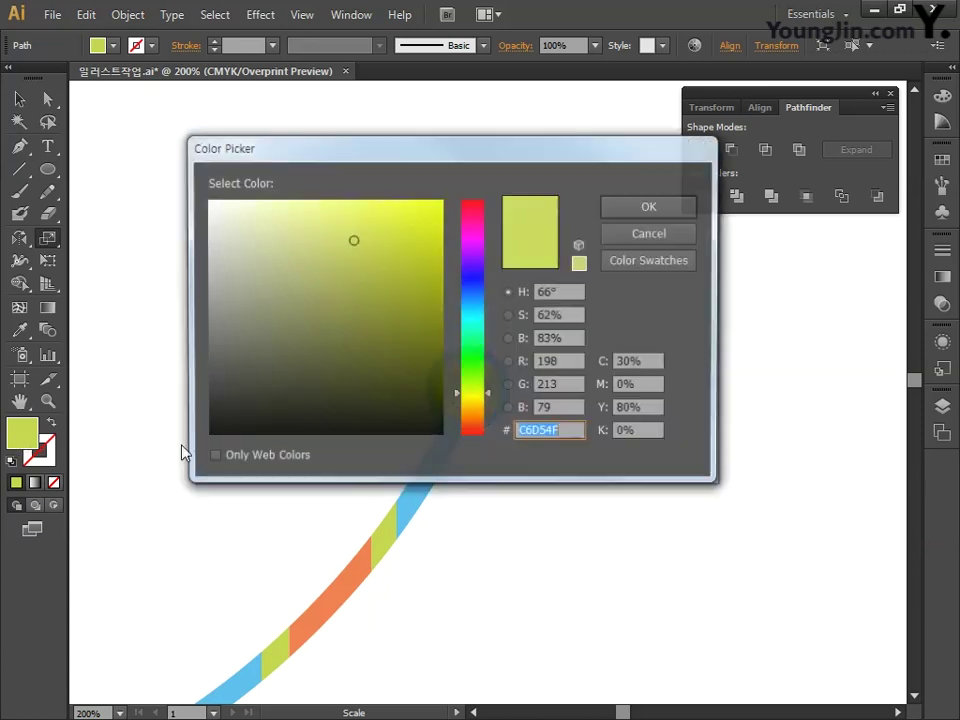
{"action": "left_click_drag", "start_coordinate": [450, 165], "coordinate": [686, 182]}
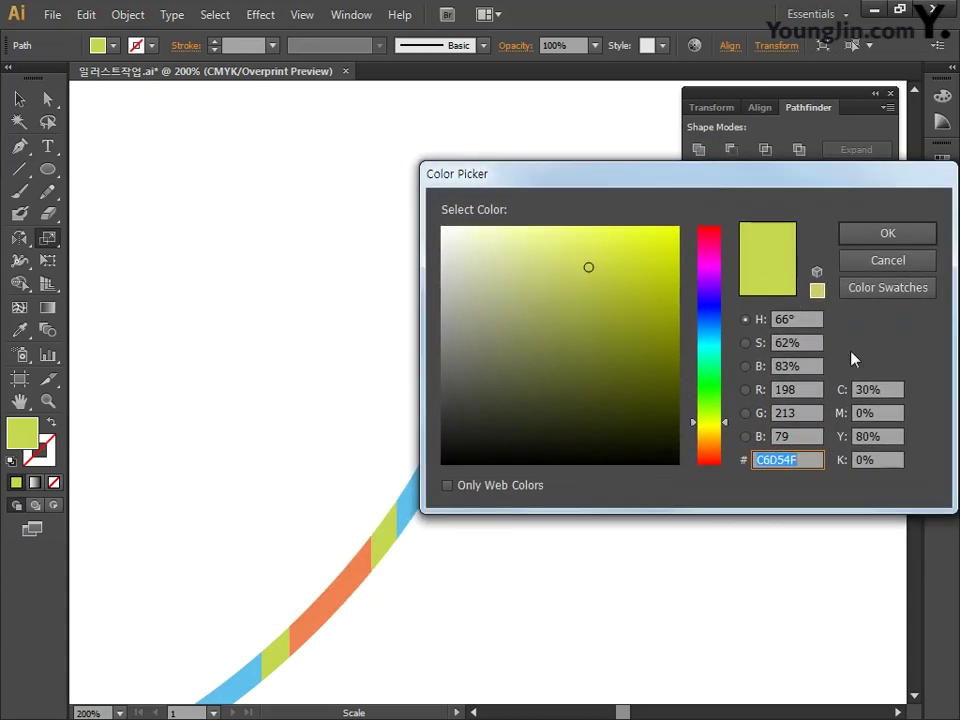
{"action": "left_click_drag", "start_coordinate": [889, 389], "coordinate": [811, 390]}
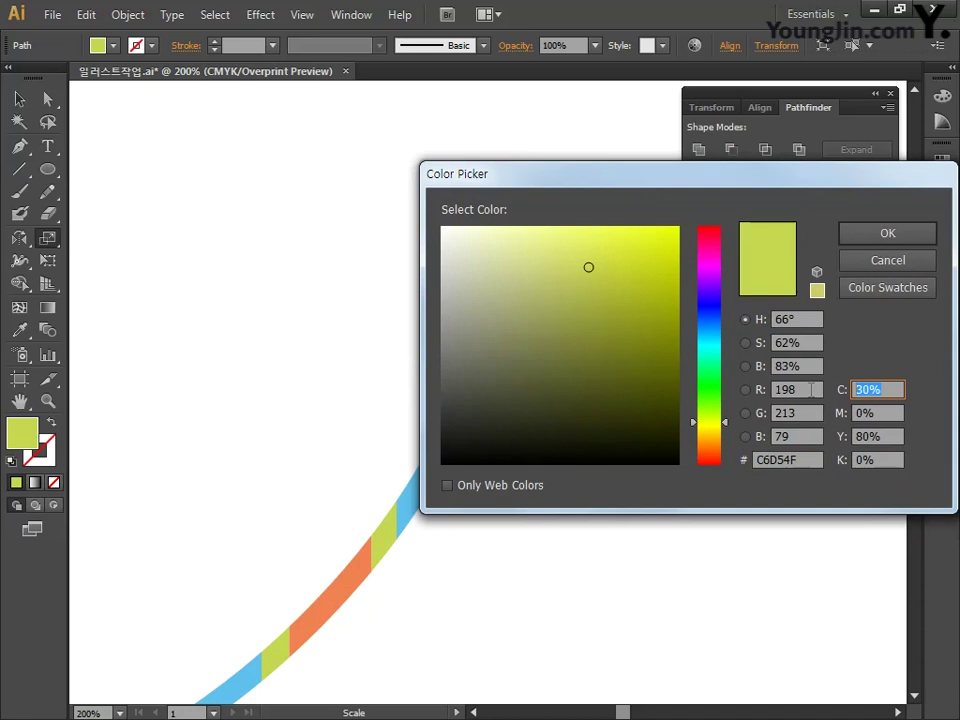
{"action": "type", "text": "0"}
{"action": "key", "text": "Tab"}
{"action": "type", "text": "60"}
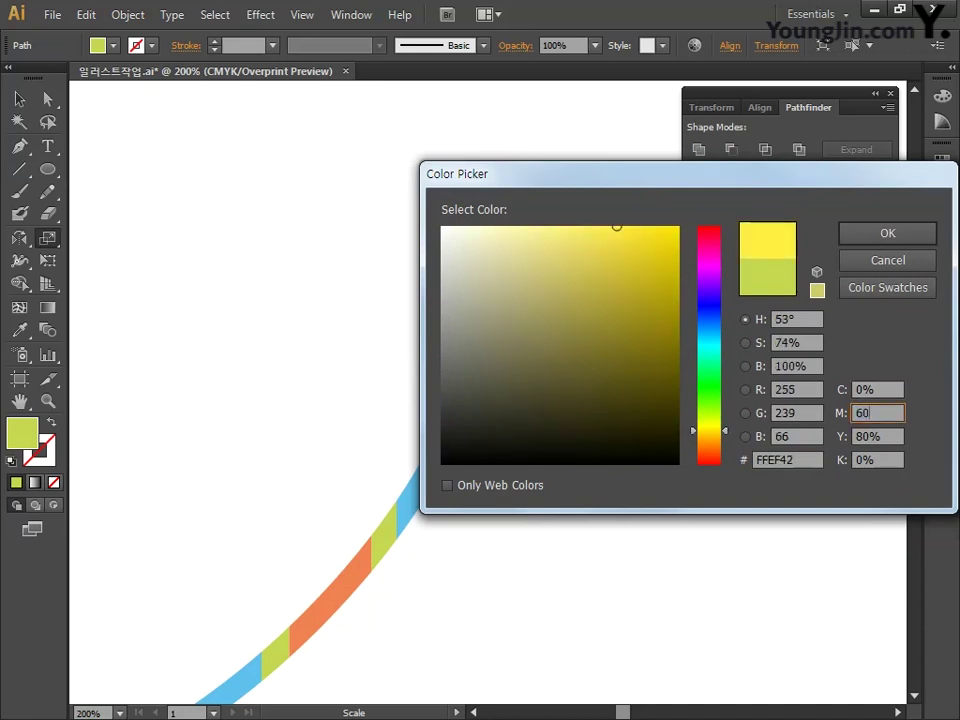
{"action": "key", "text": "Tab"}
{"action": "type", "text": "70"}
{"action": "key", "text": "Tab"}
{"action": "type", "text": "0"}
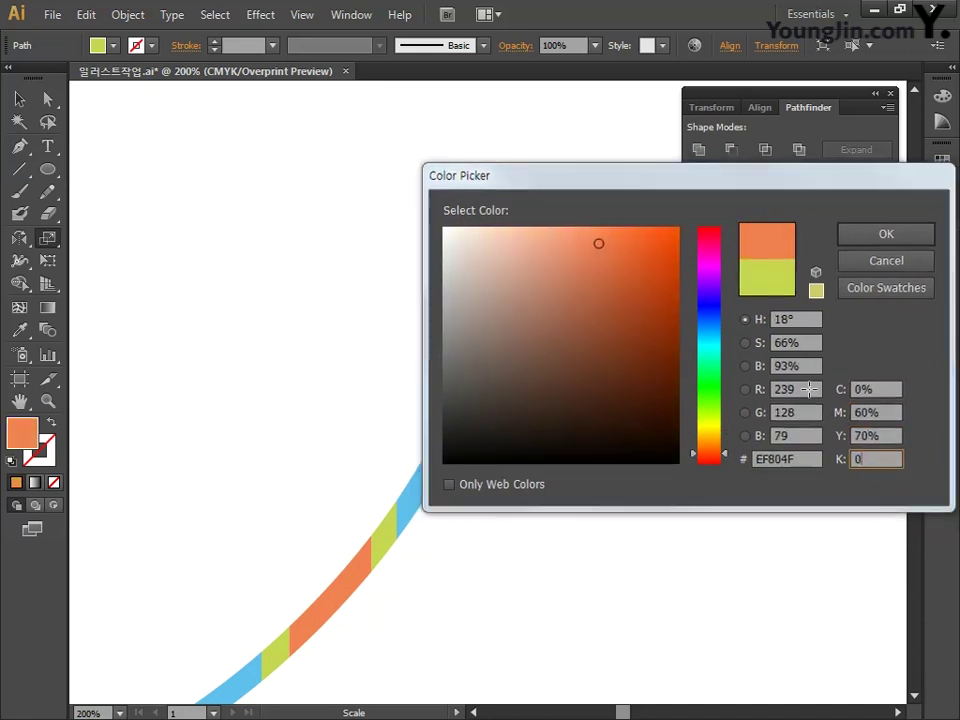
{"action": "key", "text": "Return"}
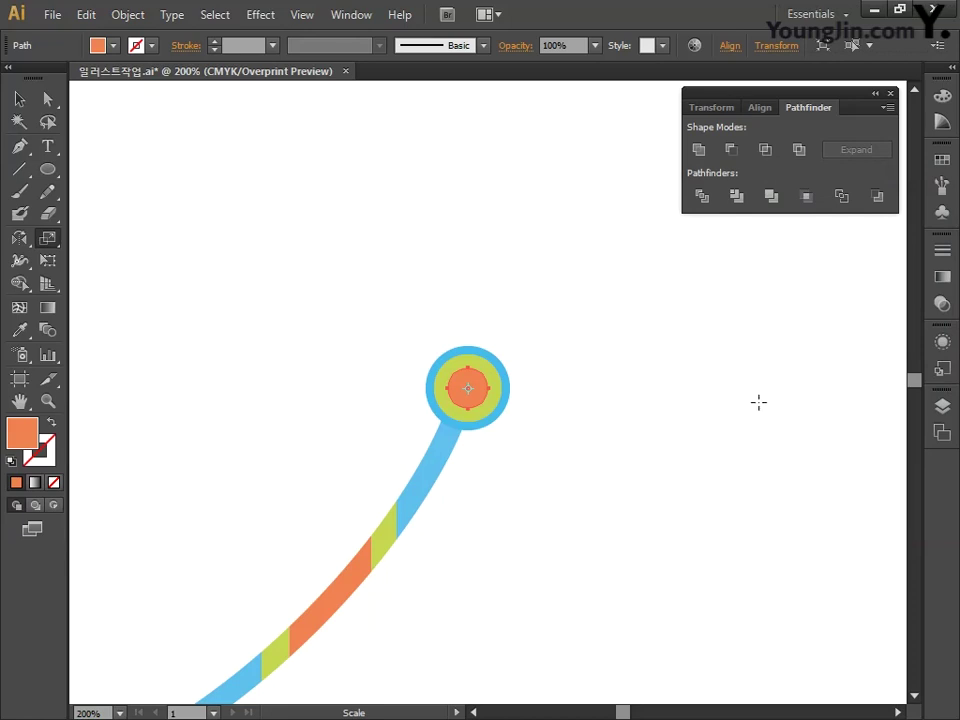
{"action": "left_click", "coordinate": [19, 99]}
{"action": "left_click", "coordinate": [240, 250]}
{"action": "left_click_drag", "start_coordinate": [298, 329], "coordinate": [414, 190]}
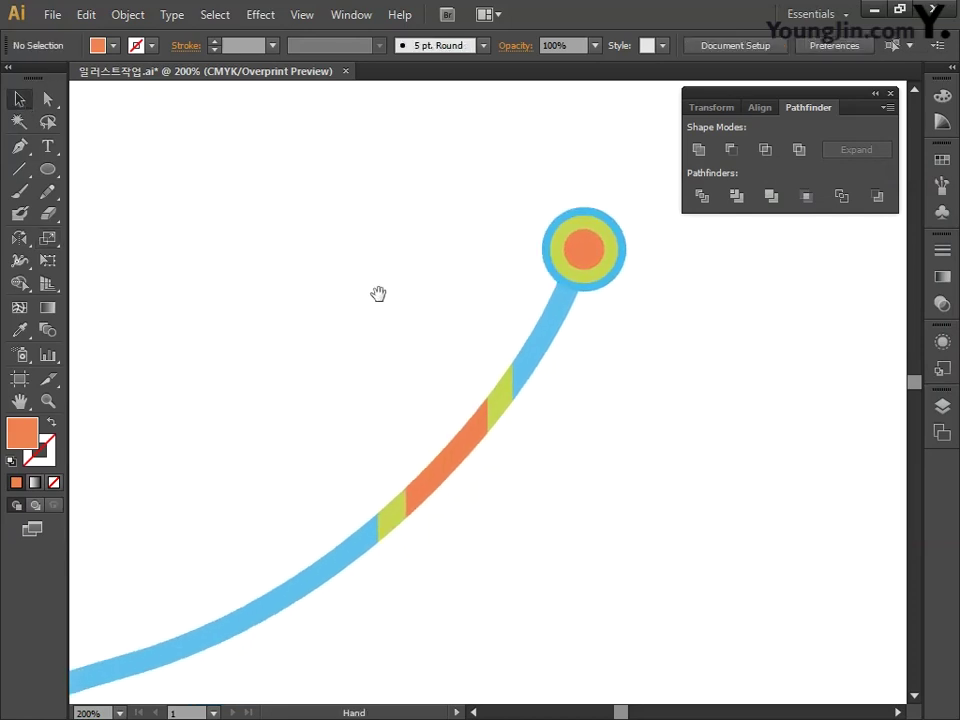
{"action": "left_click_drag", "start_coordinate": [378, 294], "coordinate": [413, 256]}
{"action": "key", "text": "ctrl+minus"}
{"action": "left_click_drag", "start_coordinate": [395, 301], "coordinate": [461, 293]}
{"action": "key", "text": "ctrl+minus"}
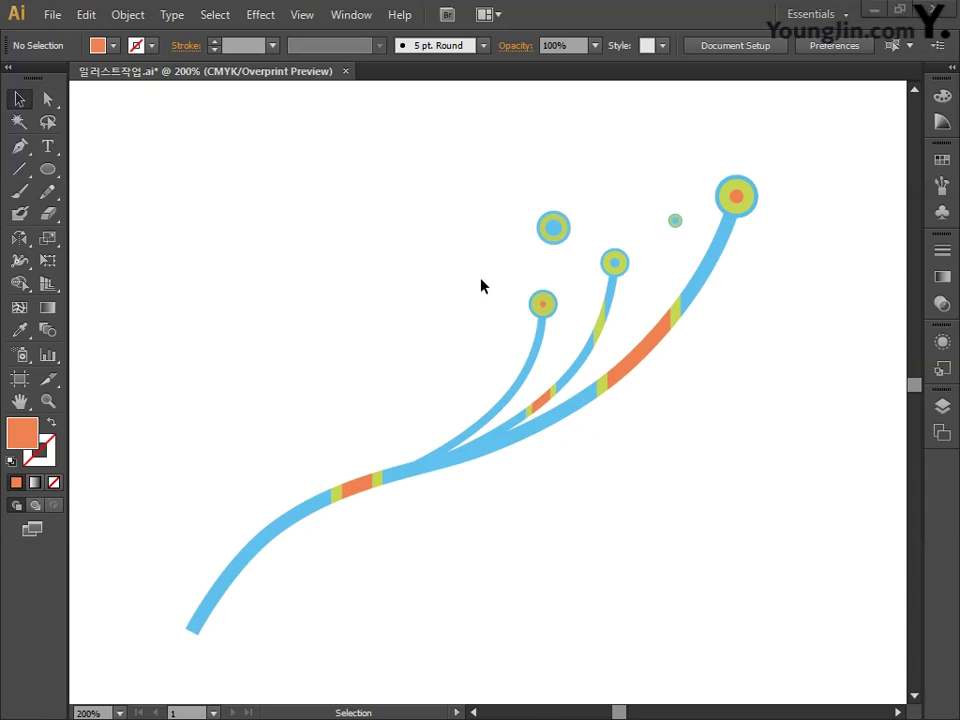
Draw a large circle in an empty area beside the branching curves
{"action": "key", "text": "space"}
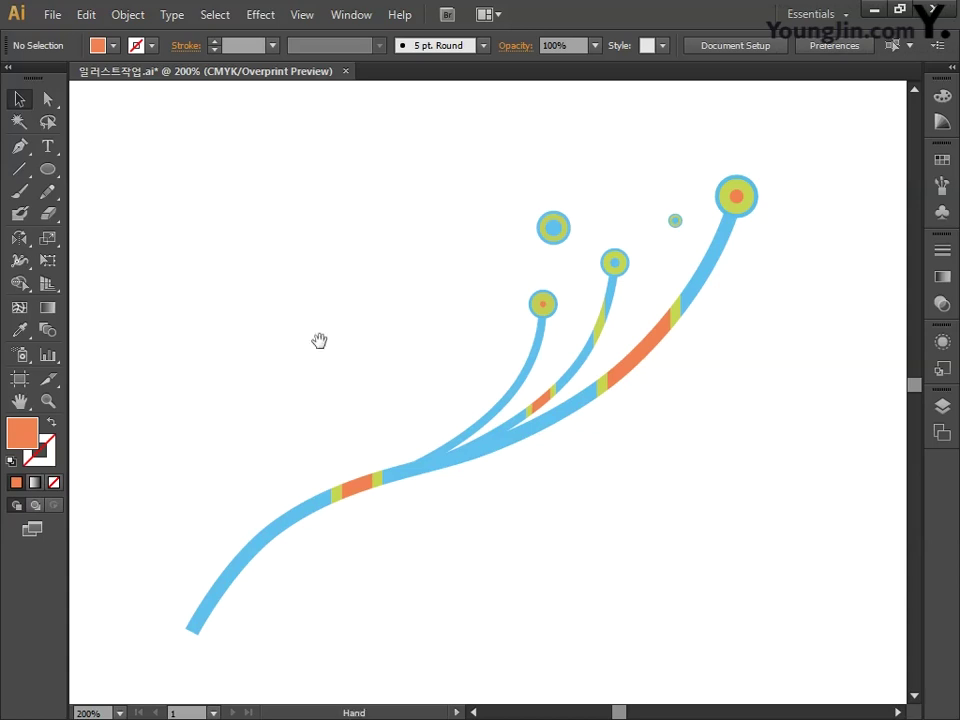
{"action": "left_click_drag", "start_coordinate": [263, 340], "coordinate": [458, 344]}
{"action": "left_click_drag", "start_coordinate": [130, 348], "coordinate": [504, 354]}
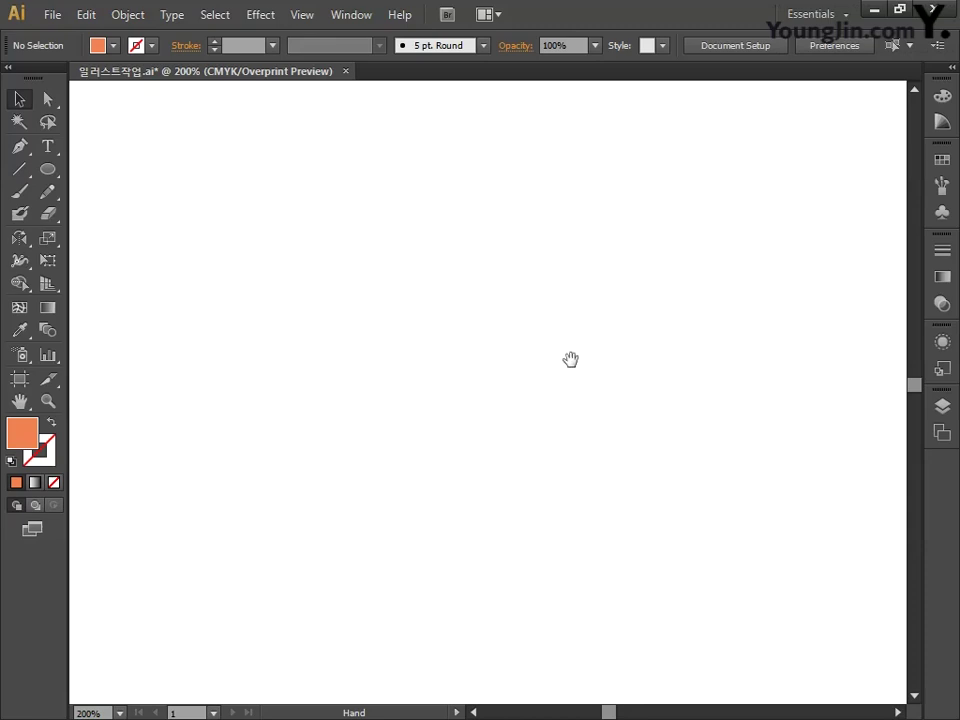
{"action": "left_click", "coordinate": [47, 171]}
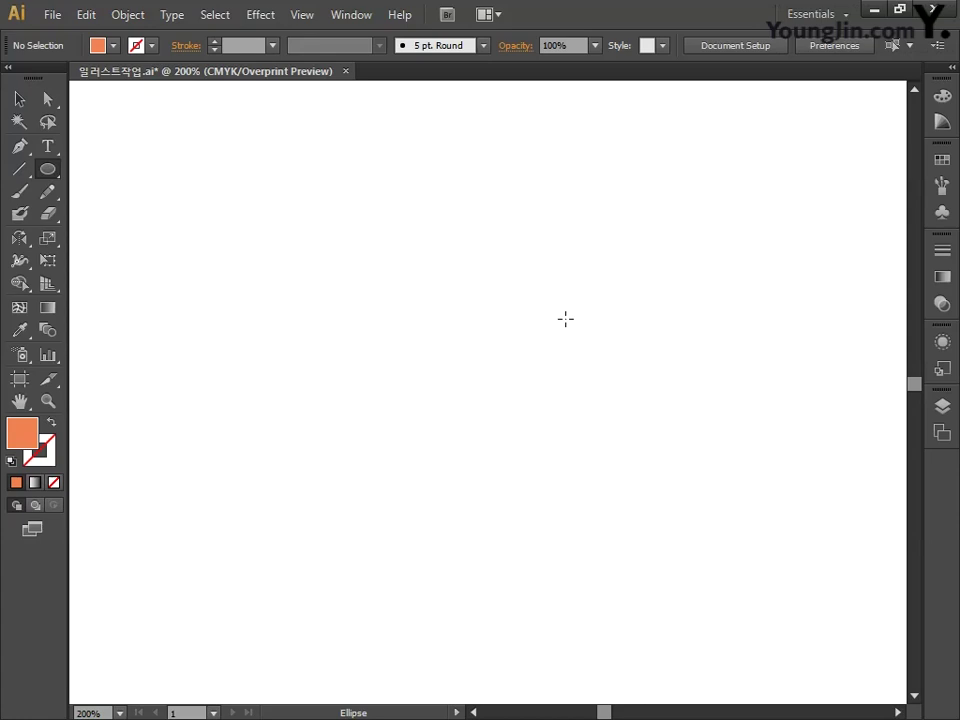
{"action": "left_click_drag", "start_coordinate": [332, 231], "coordinate": [668, 542]}
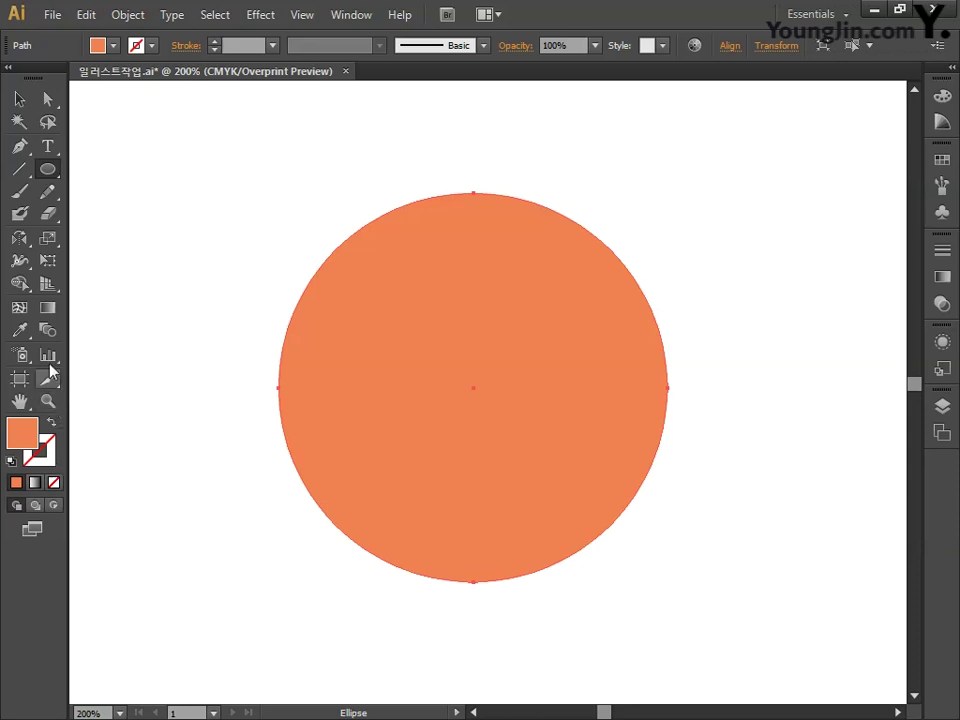
Apply a radial gradient fill to the large circle
{"action": "double_click", "coordinate": [47, 307]}
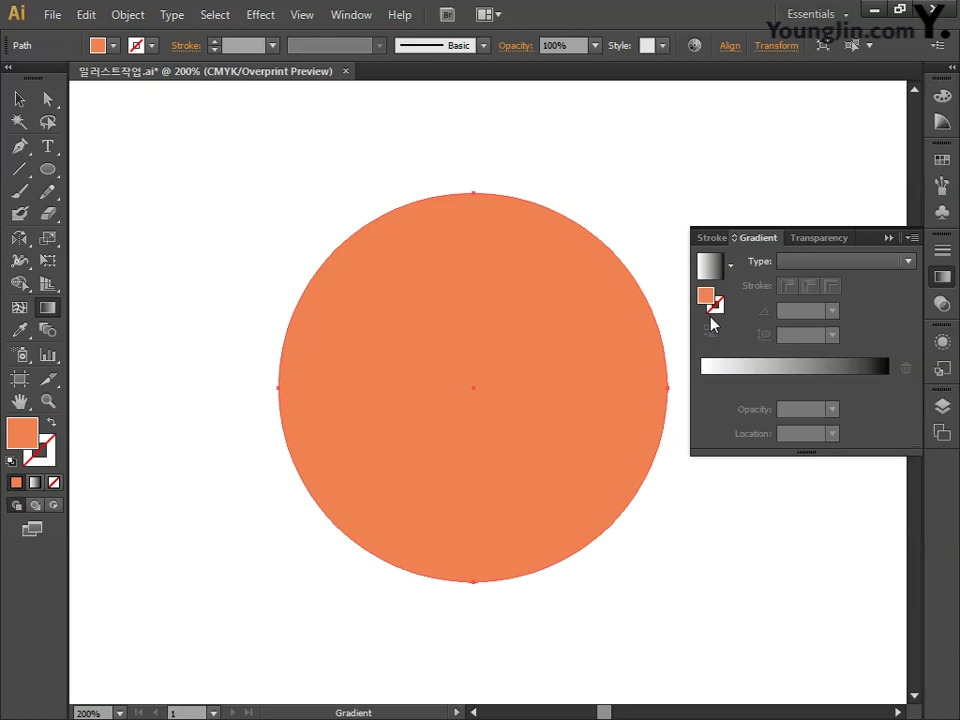
{"action": "left_click", "coordinate": [859, 261]}
{"action": "left_click", "coordinate": [810, 302]}
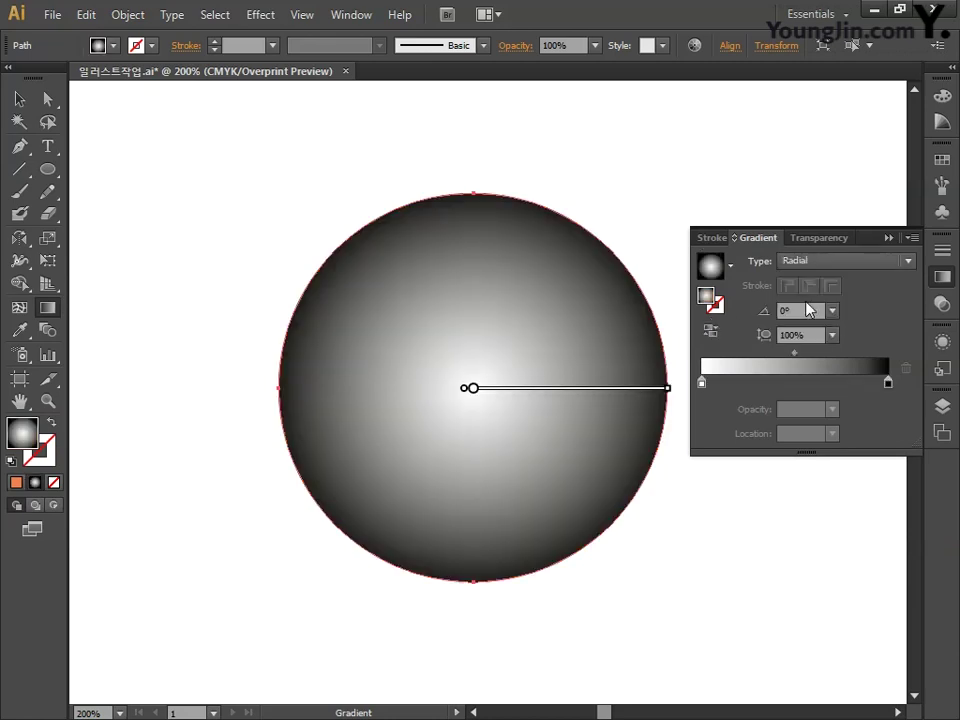
Set the gradient's centre stop to CMYK white with C, M, Y and K at 0% and its opacity to 0%
{"action": "double_click", "coordinate": [701, 383]}
{"action": "left_click", "coordinate": [882, 402]}
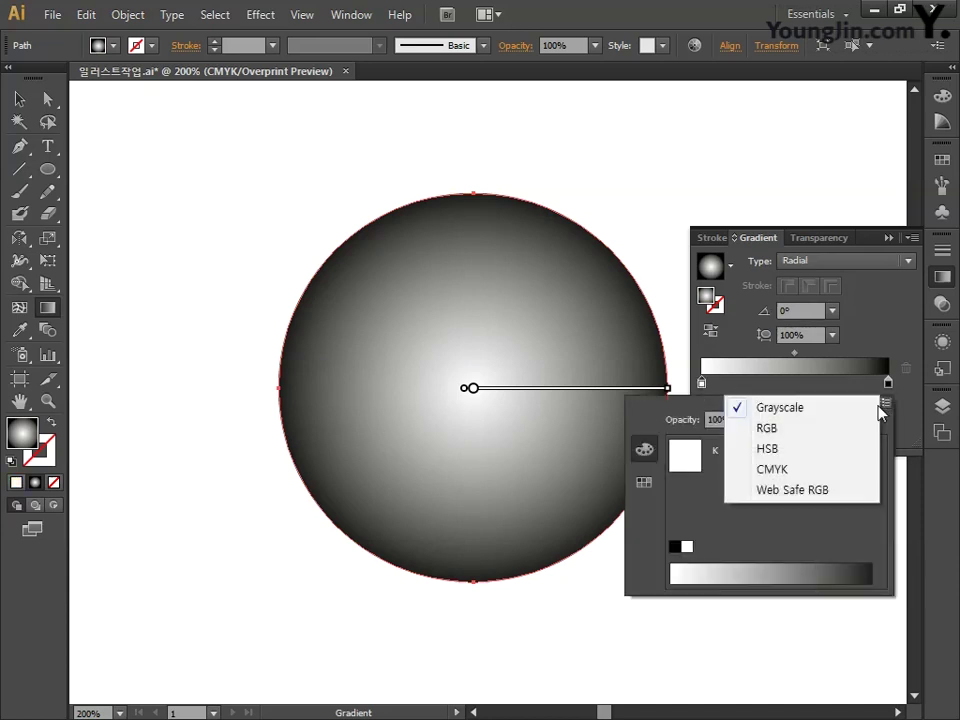
{"action": "left_click", "coordinate": [786, 468]}
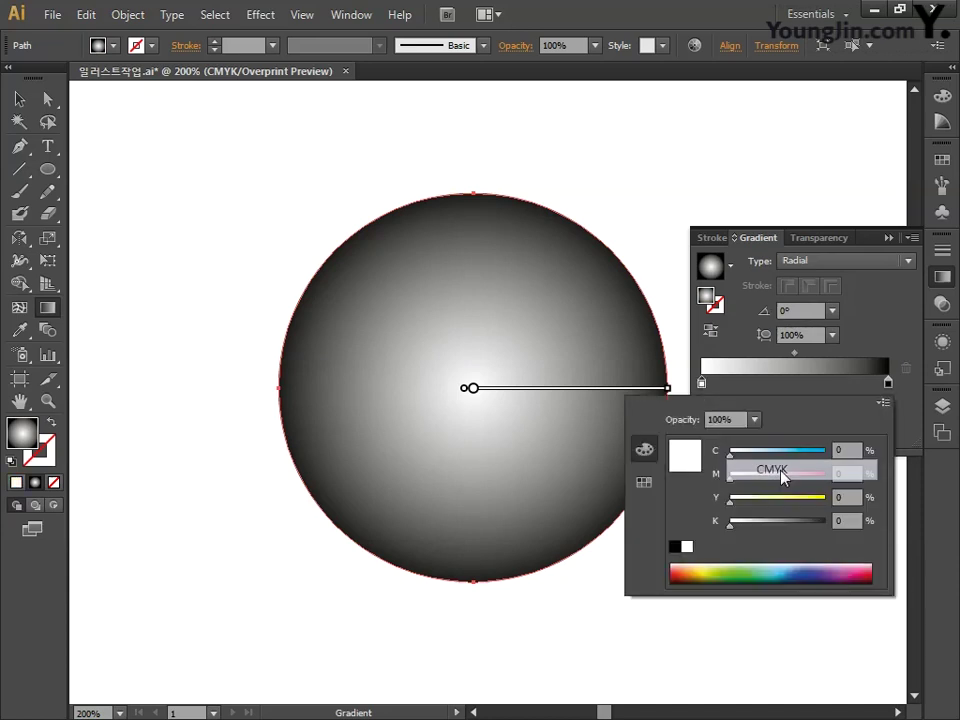
{"action": "left_click", "coordinate": [848, 449]}
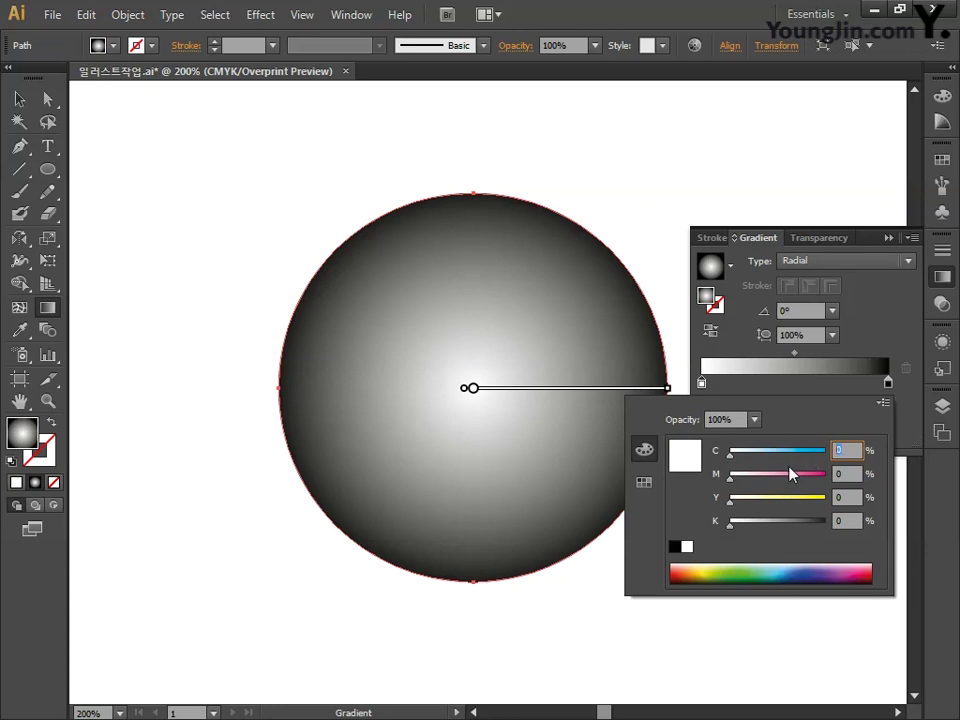
{"action": "key", "text": "Tab"}
{"action": "key", "text": "Tab"}
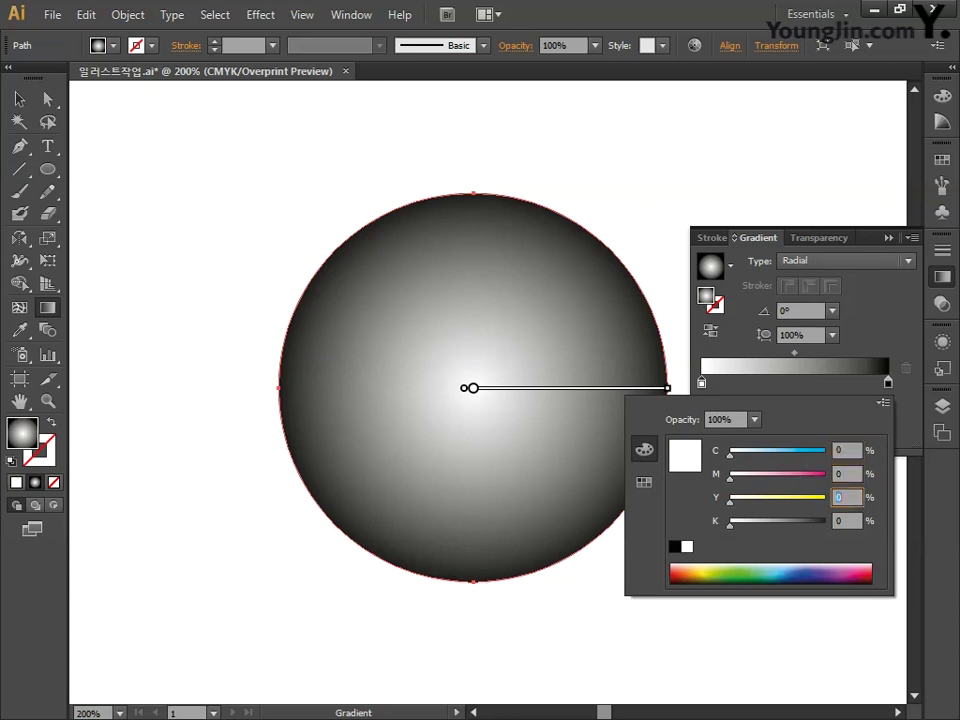
{"action": "key", "text": "Return"}
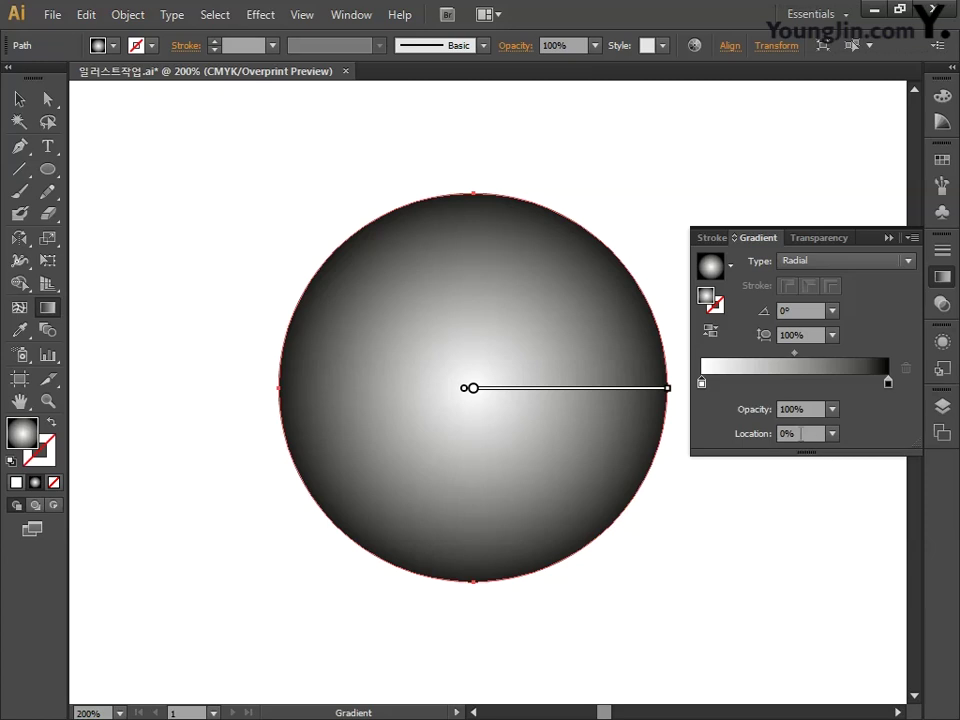
{"action": "left_click", "coordinate": [753, 410]}
{"action": "type", "text": "0"}
{"action": "key", "text": "Return"}
Set the gradient's outer stop to light blue in CMYK with C 35%, M 5%, Y 0% and K 0%
{"action": "double_click", "coordinate": [888, 381]}
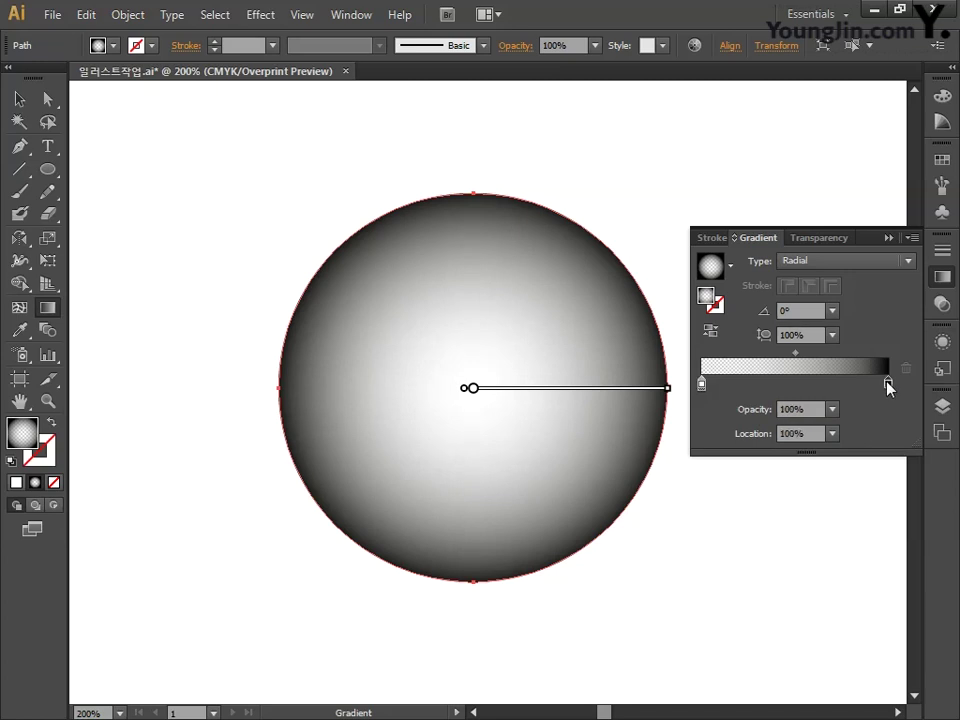
{"action": "left_click", "coordinate": [883, 405]}
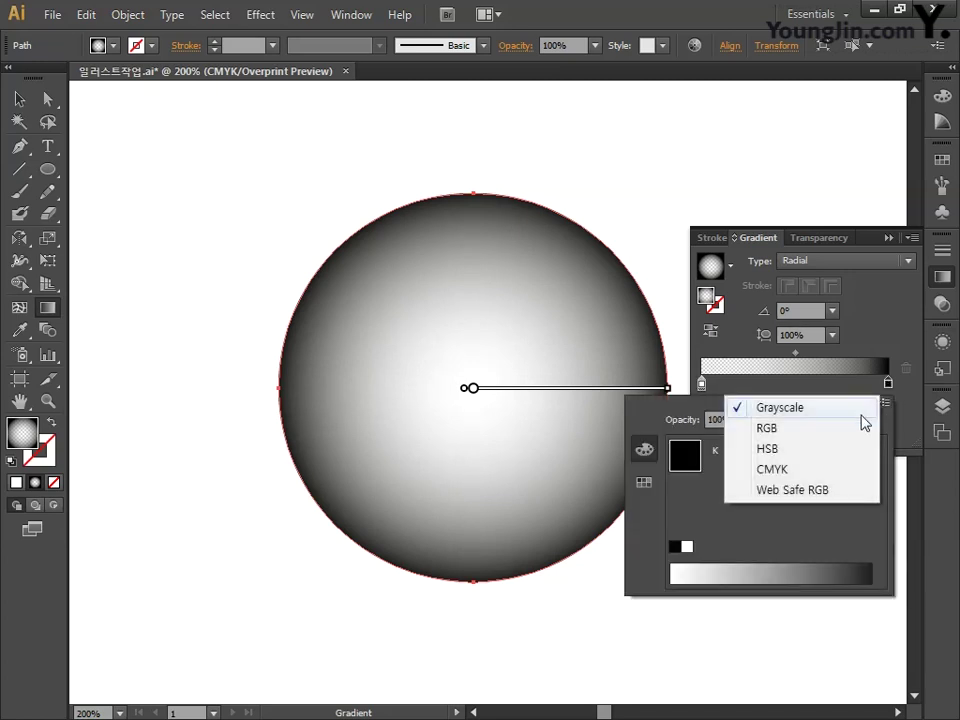
{"action": "left_click", "coordinate": [869, 470]}
{"action": "left_click", "coordinate": [846, 450]}
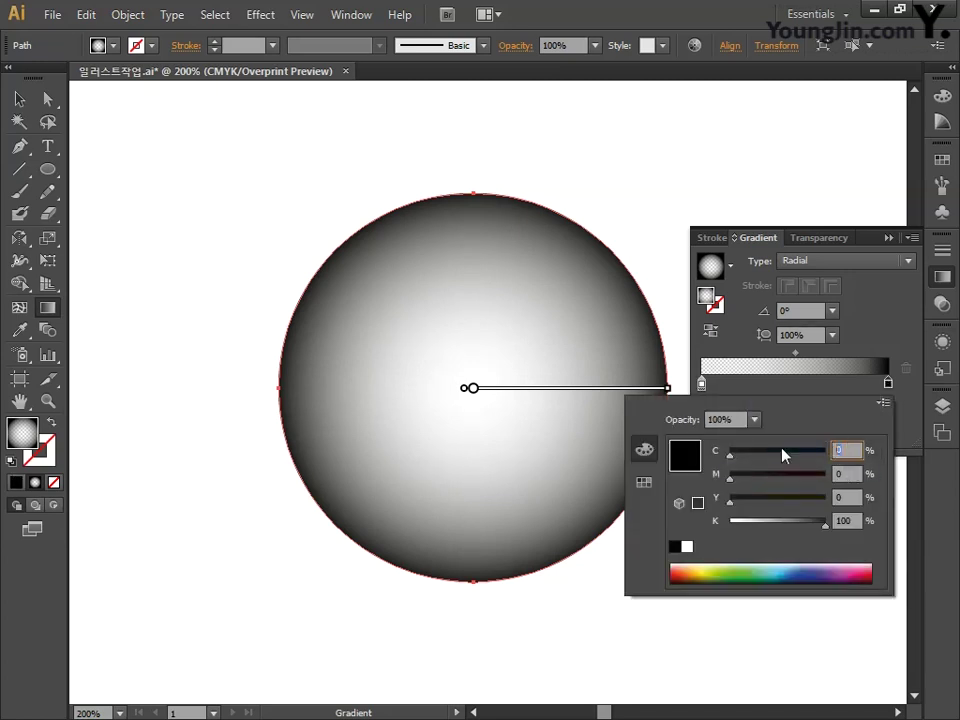
{"action": "type", "text": "35"}
{"action": "key", "text": "Tab"}
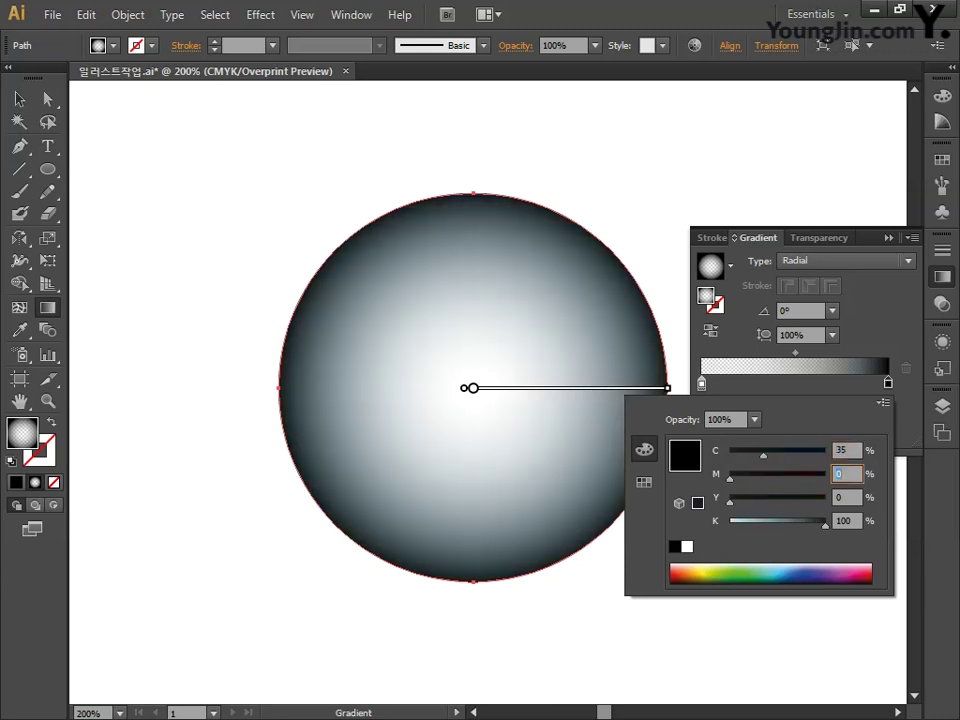
{"action": "key", "text": "Tab"}
{"action": "key", "text": "Tab"}
{"action": "type", "text": "0"}
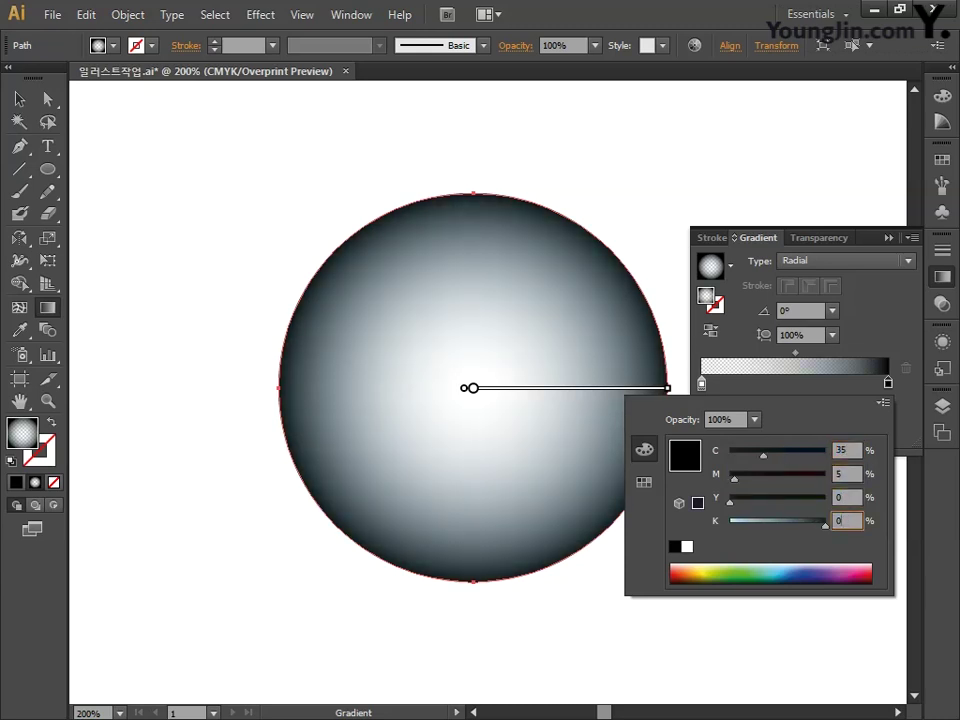
{"action": "key", "text": "Return"}
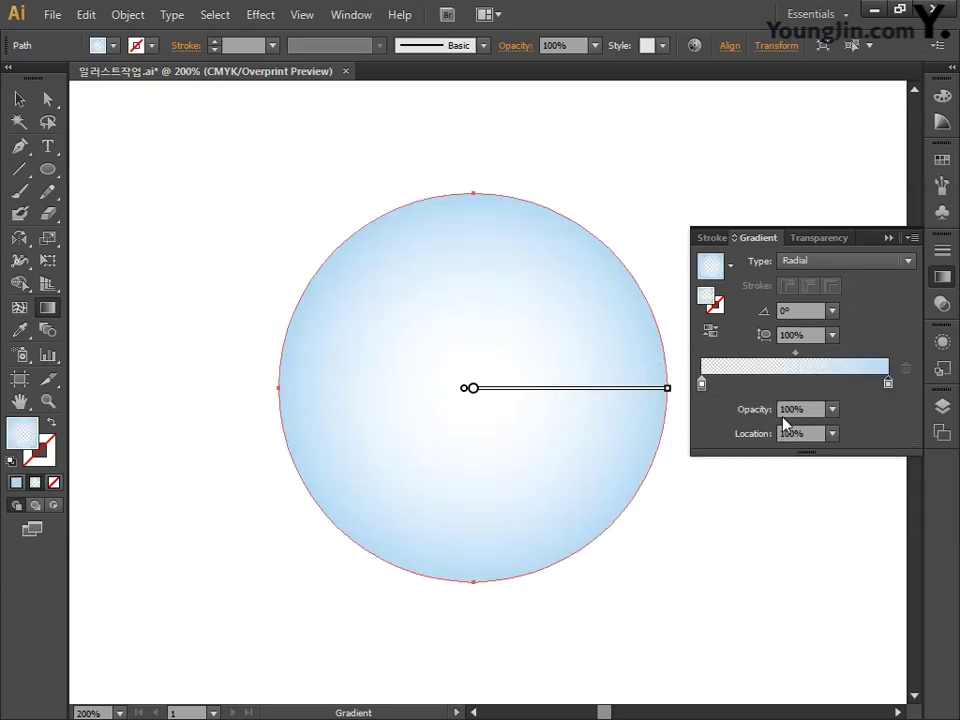
{"action": "left_click", "coordinate": [941, 276]}
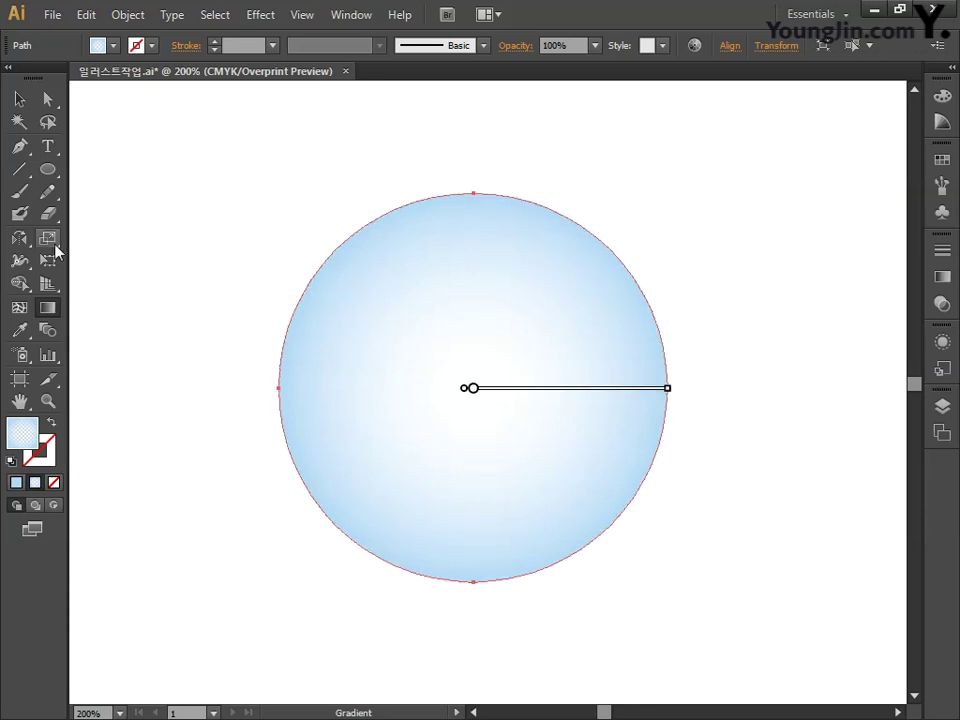
Make a concentric copy of the gradient circle uniformly scaled to 85%
{"action": "double_click", "coordinate": [55, 247]}
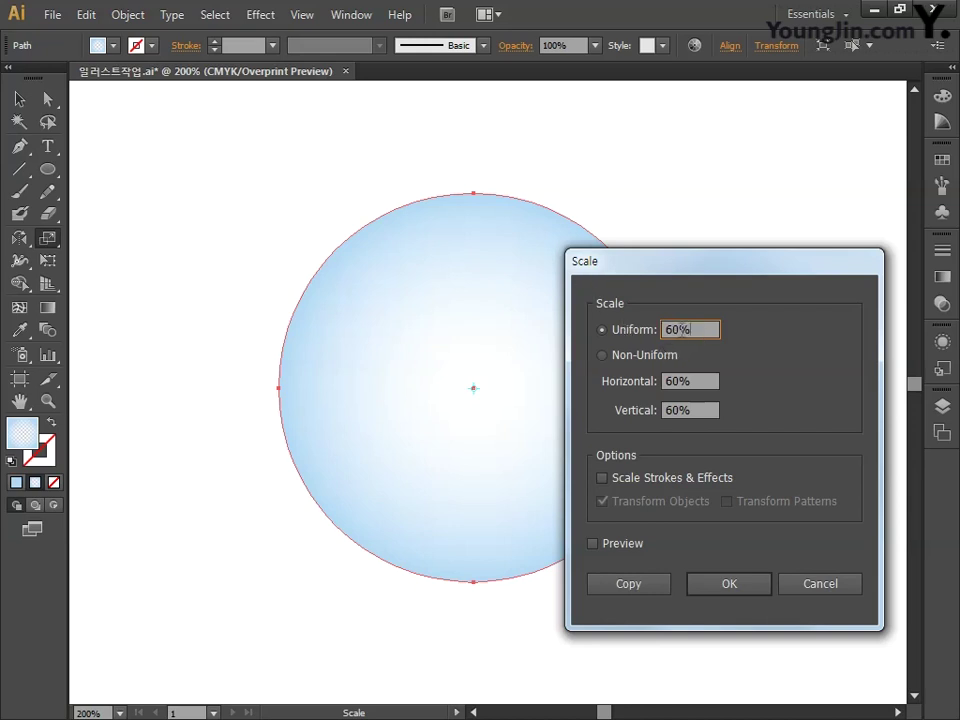
{"action": "type", "text": "85"}
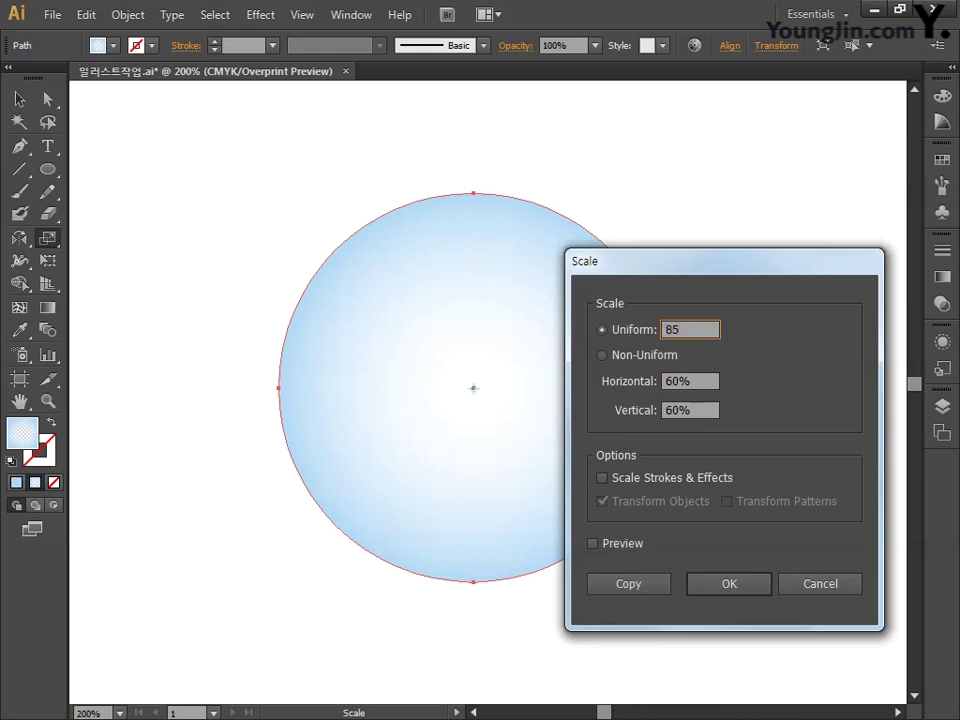
{"action": "left_click", "coordinate": [628, 582]}
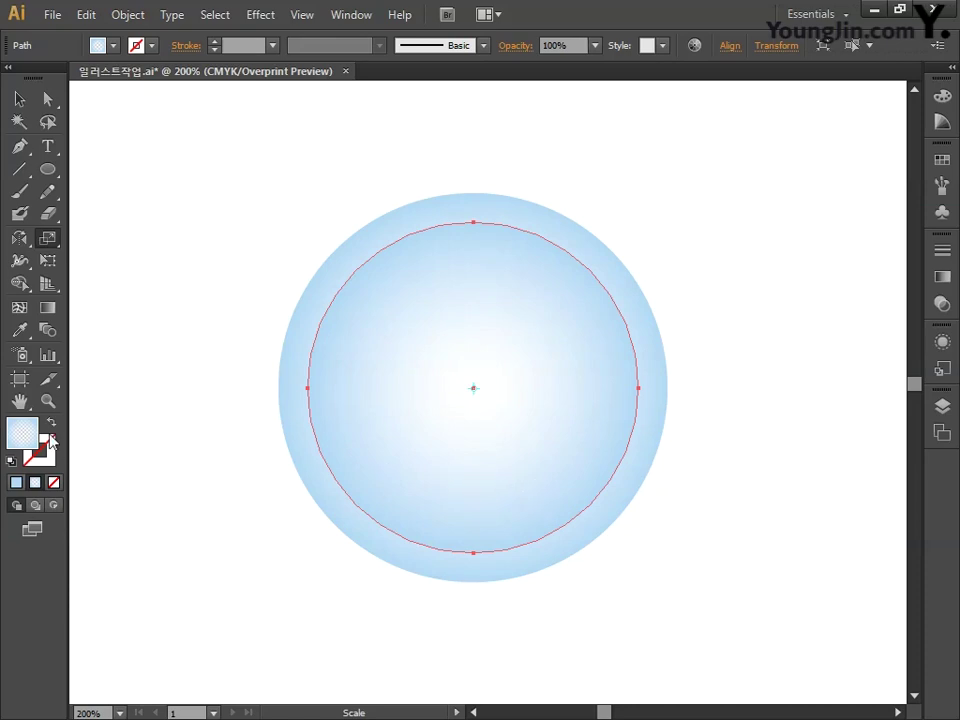
Remove the inner circle's fill and give it a brown stroke of about C 33%, M 83%, Y 97%, K 45%
{"action": "left_click", "coordinate": [54, 480]}
{"action": "double_click", "coordinate": [48, 458]}
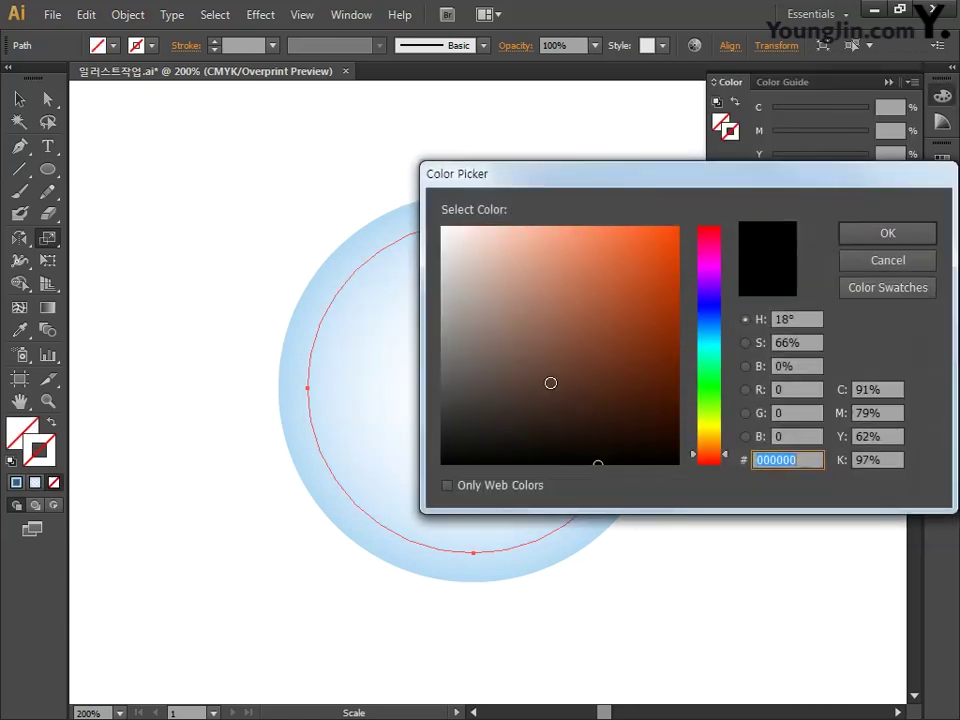
{"action": "left_click", "coordinate": [641, 353]}
{"action": "left_click", "coordinate": [888, 234]}
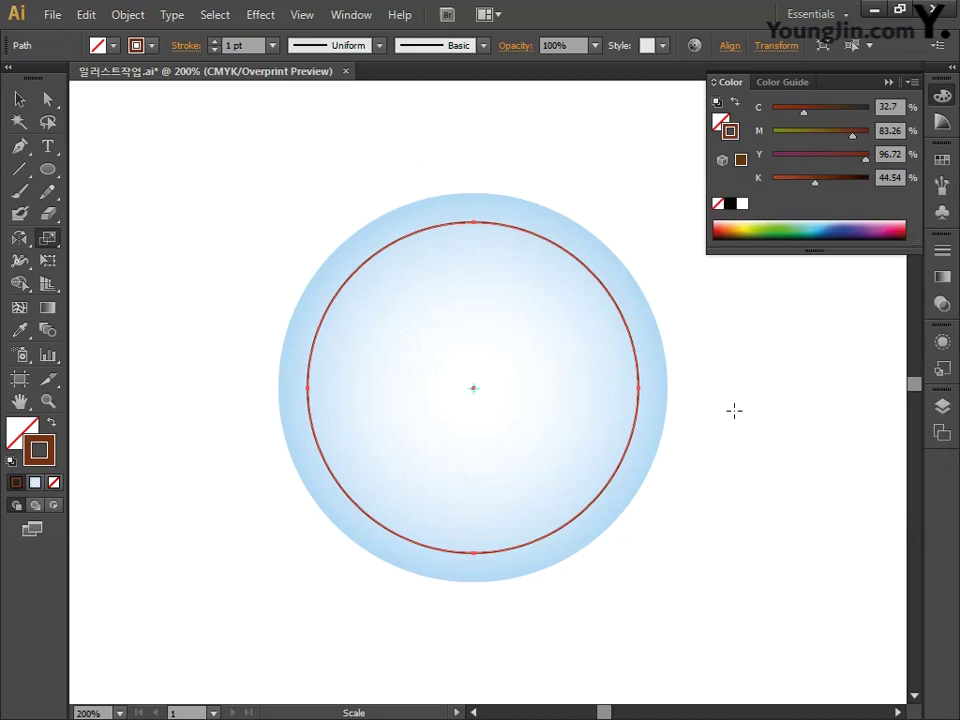
Add closely spaced anchor points along the lower-left arc of the inner circle with the Pen tool
{"action": "left_click", "coordinate": [20, 147]}
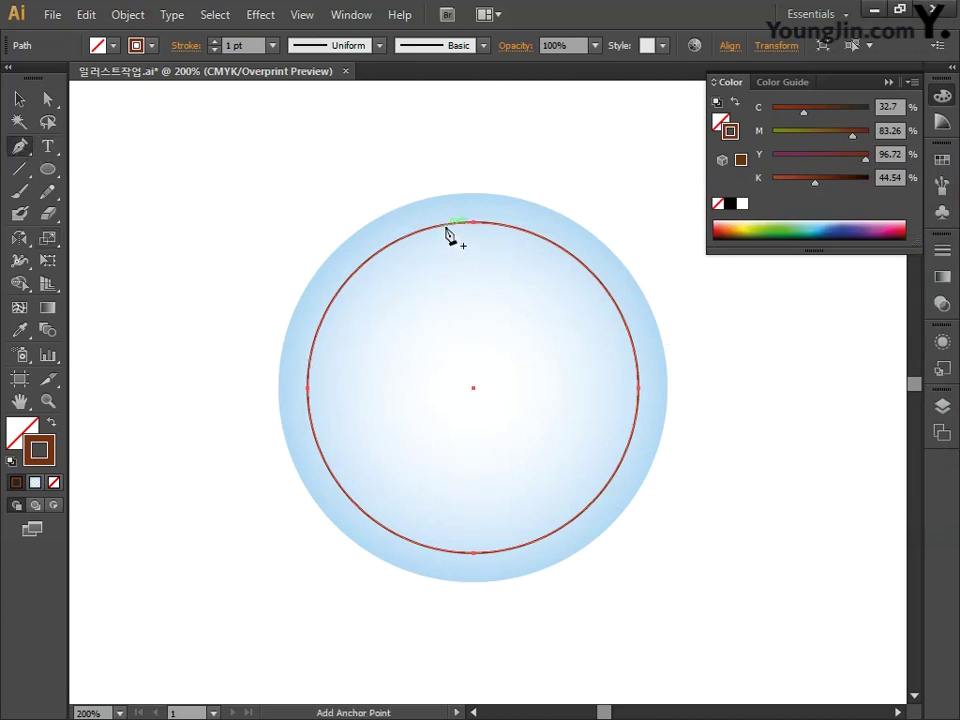
{"action": "left_click", "coordinate": [338, 482]}
{"action": "left_click", "coordinate": [352, 501]}
{"action": "left_click", "coordinate": [370, 517]}
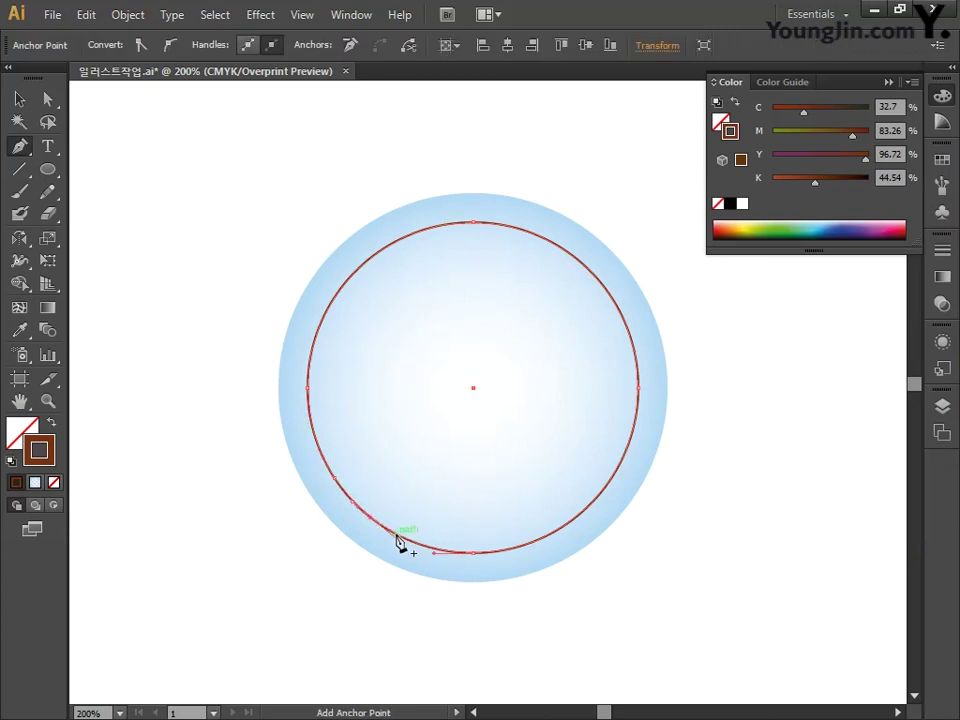
{"action": "left_click", "coordinate": [395, 533]}
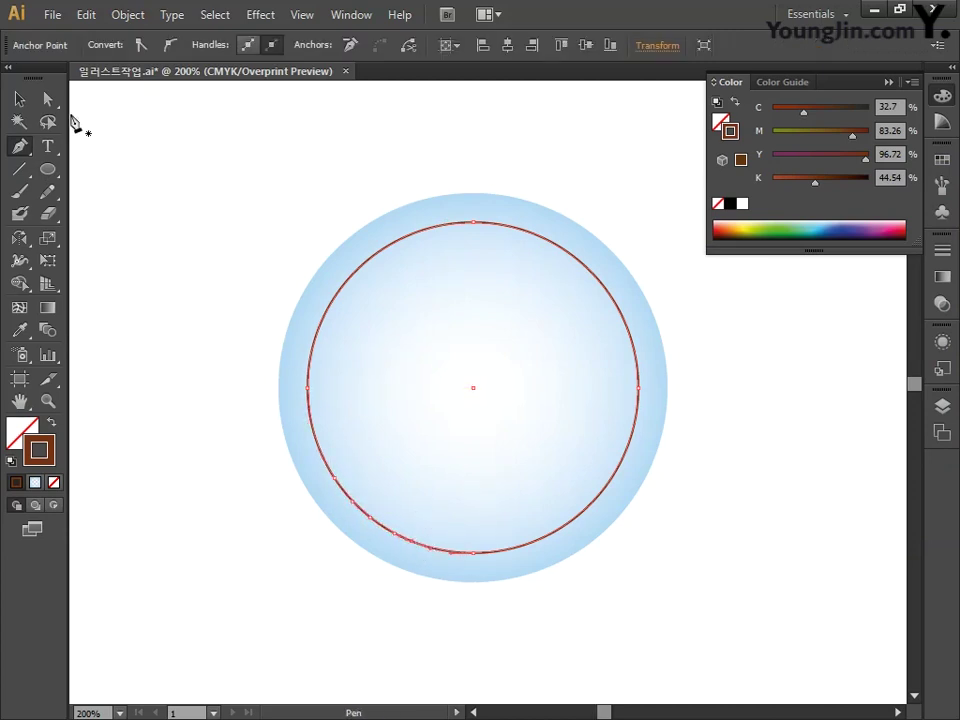
Delete the inner circle's right and bottom anchors and one lower-left anchor, leaving a long left arc and a short separate arc
{"action": "left_click", "coordinate": [49, 100]}
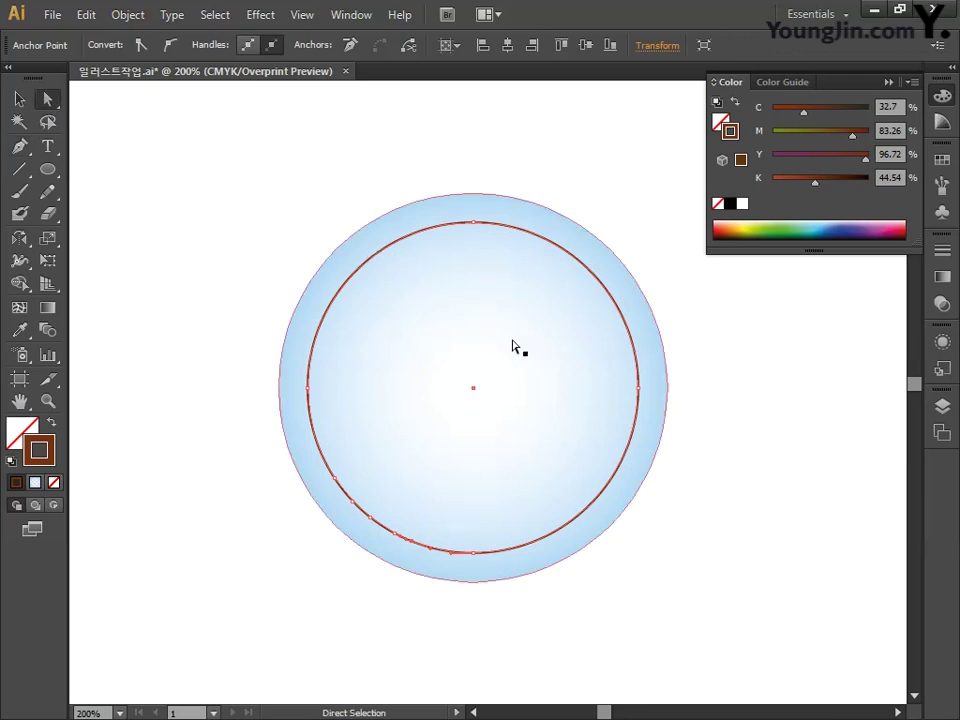
{"action": "left_click", "coordinate": [638, 392]}
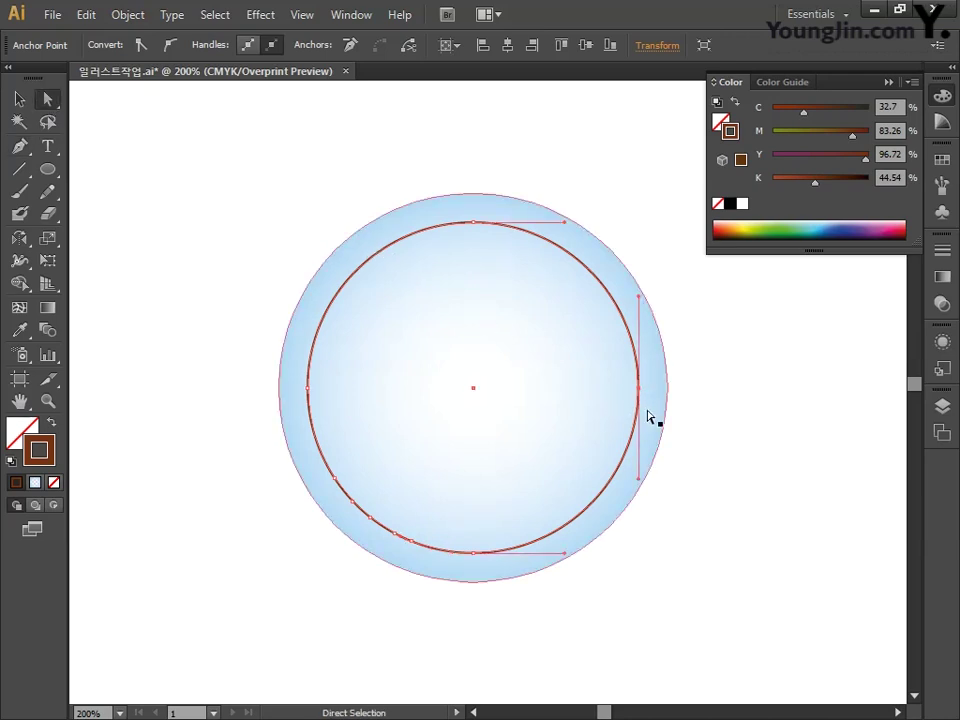
{"action": "key", "text": "Delete"}
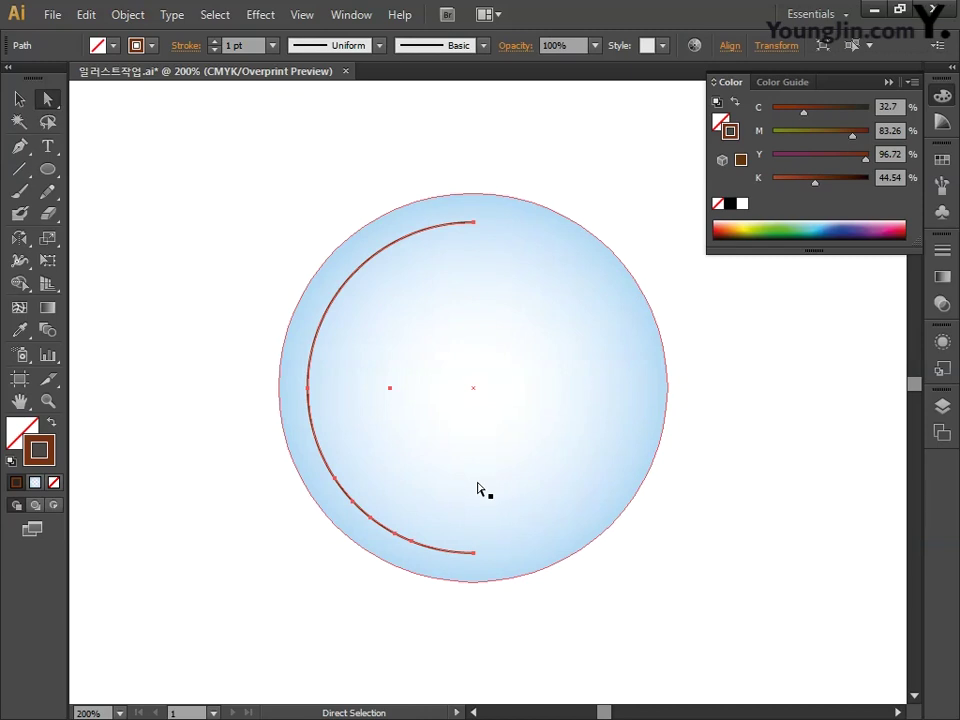
{"action": "left_click", "coordinate": [353, 505]}
{"action": "left_click", "coordinate": [474, 553]}
{"action": "key", "text": "Delete"}
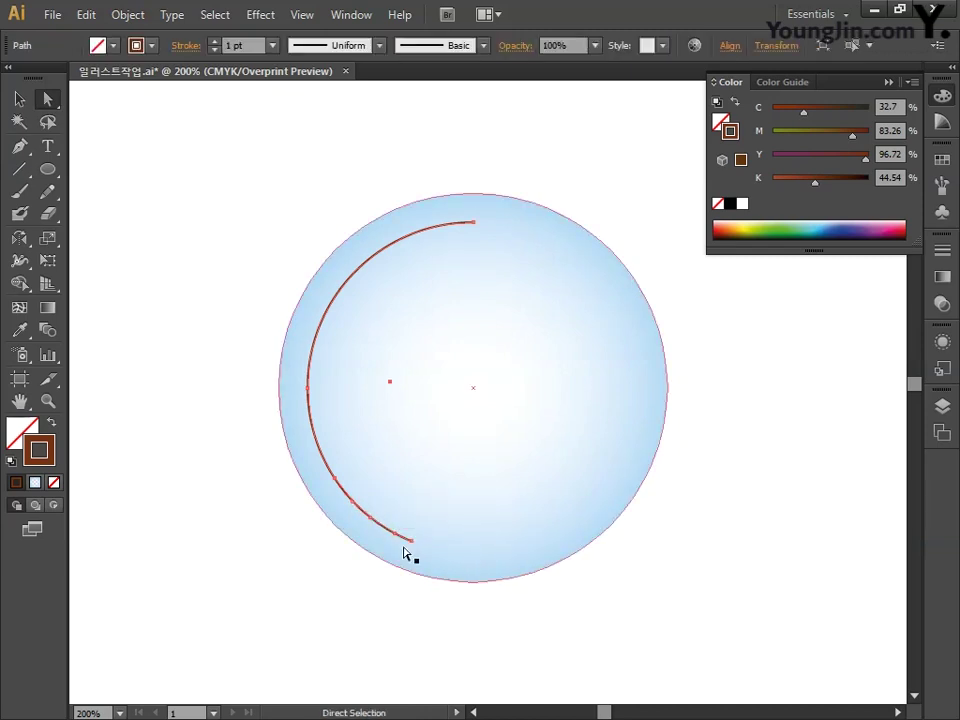
{"action": "left_click", "coordinate": [353, 505]}
{"action": "key", "text": "Delete"}
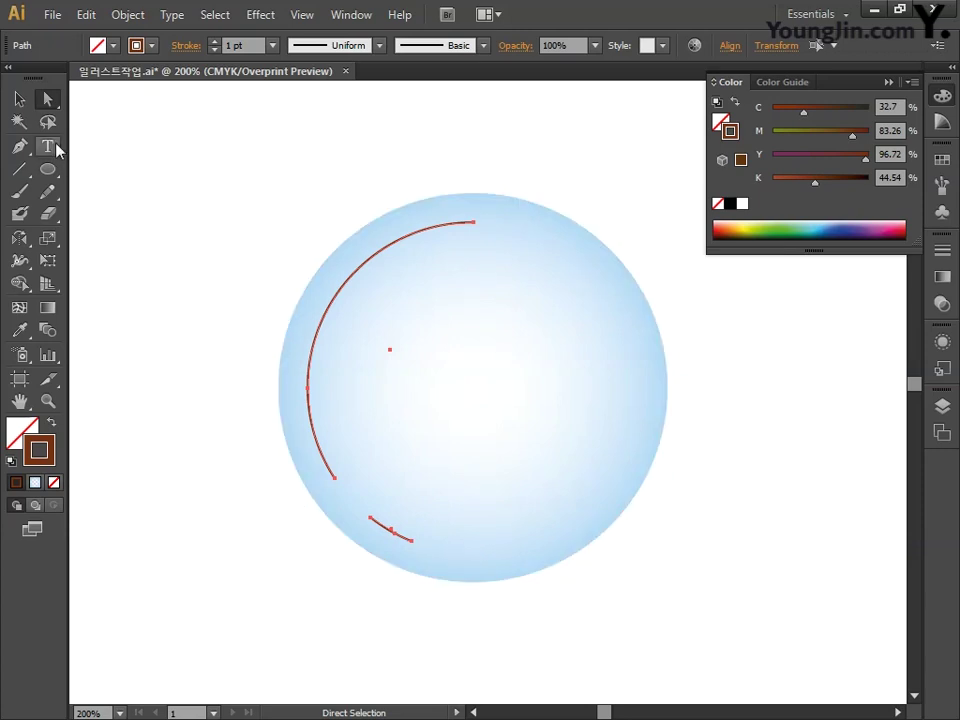
Set the stroke weight of both arcs to 16 pt
{"action": "left_click", "coordinate": [216, 42]}
{"action": "left_click", "coordinate": [216, 42]}
{"action": "left_click", "coordinate": [216, 42]}
{"action": "left_click", "coordinate": [216, 42]}
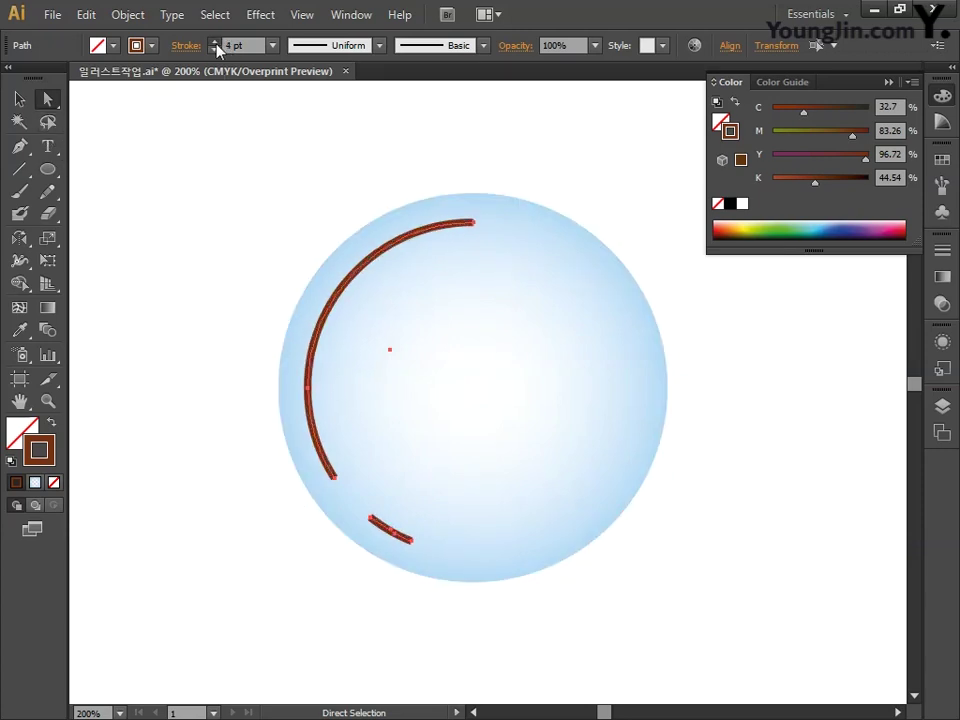
{"action": "left_click", "coordinate": [216, 42]}
{"action": "left_click", "coordinate": [216, 42]}
{"action": "left_click", "coordinate": [216, 42]}
{"action": "left_click", "coordinate": [216, 42]}
{"action": "left_click", "coordinate": [216, 42]}
{"action": "left_click", "coordinate": [216, 42]}
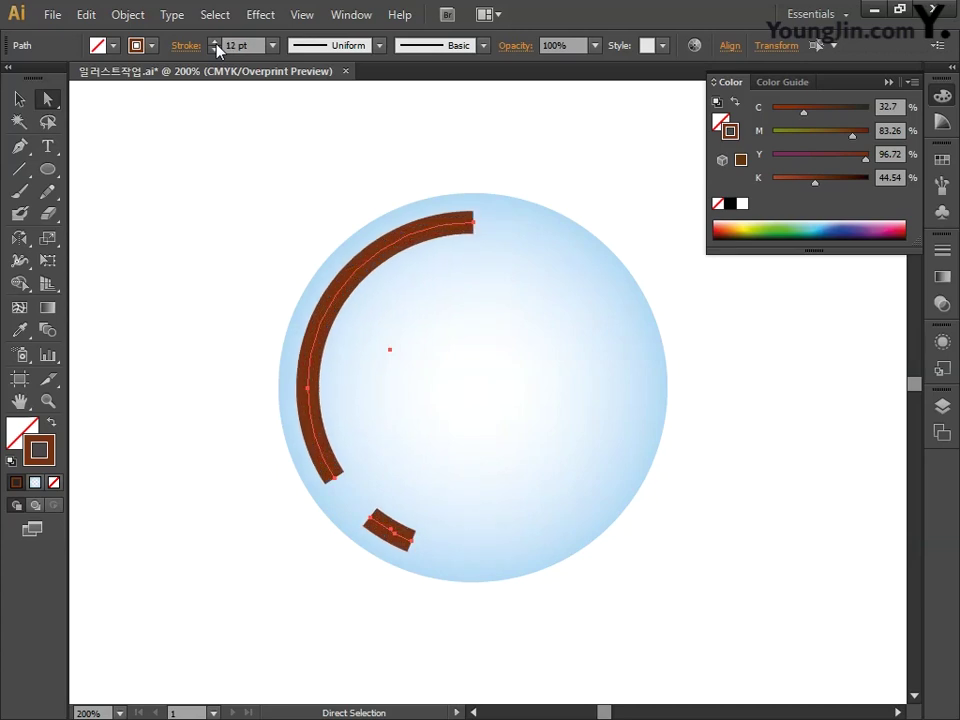
{"action": "left_click", "coordinate": [216, 44]}
{"action": "left_click", "coordinate": [216, 44]}
{"action": "left_click", "coordinate": [216, 44]}
{"action": "left_click", "coordinate": [216, 44]}
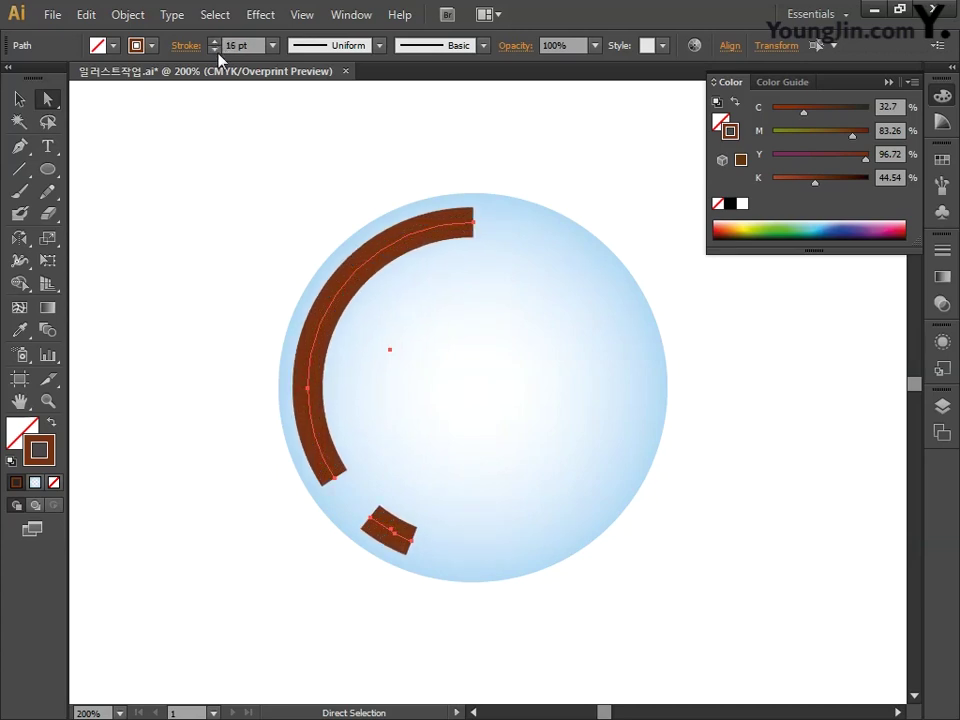
Give both arc strokes round caps and convert them to filled shapes with Outline Stroke
{"action": "left_click", "coordinate": [942, 251]}
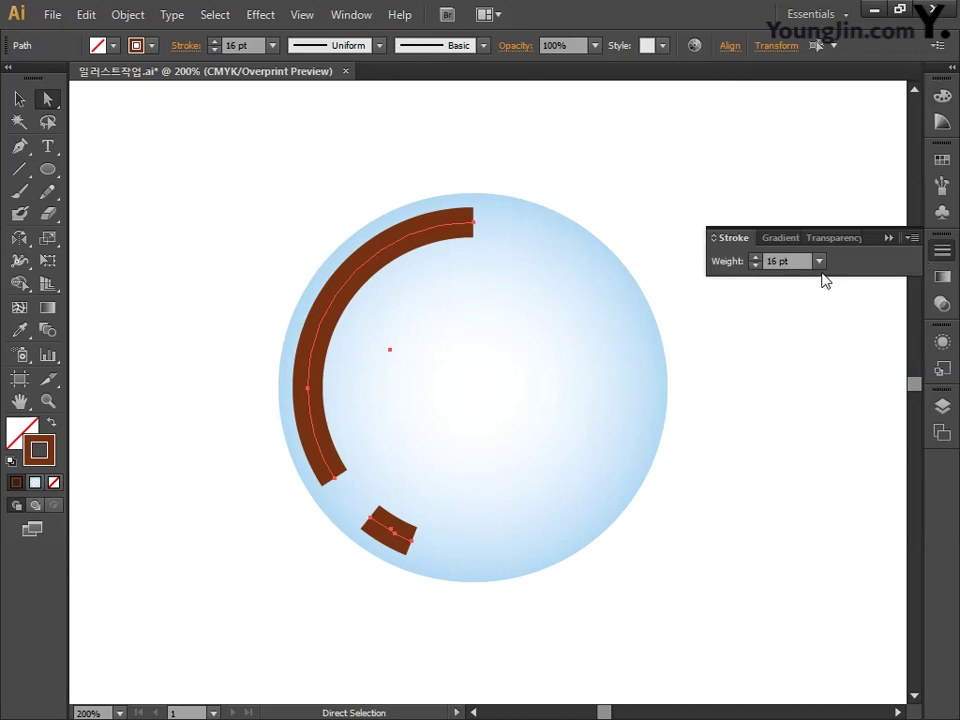
{"action": "left_click", "coordinate": [911, 239]}
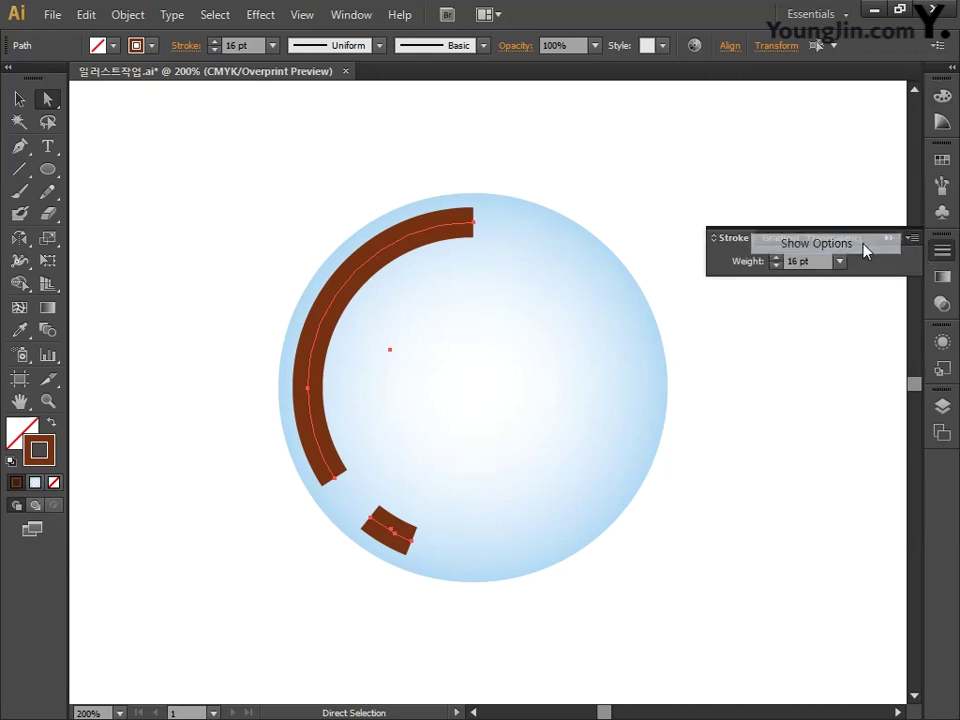
{"action": "left_click", "coordinate": [864, 244]}
{"action": "left_click", "coordinate": [802, 286]}
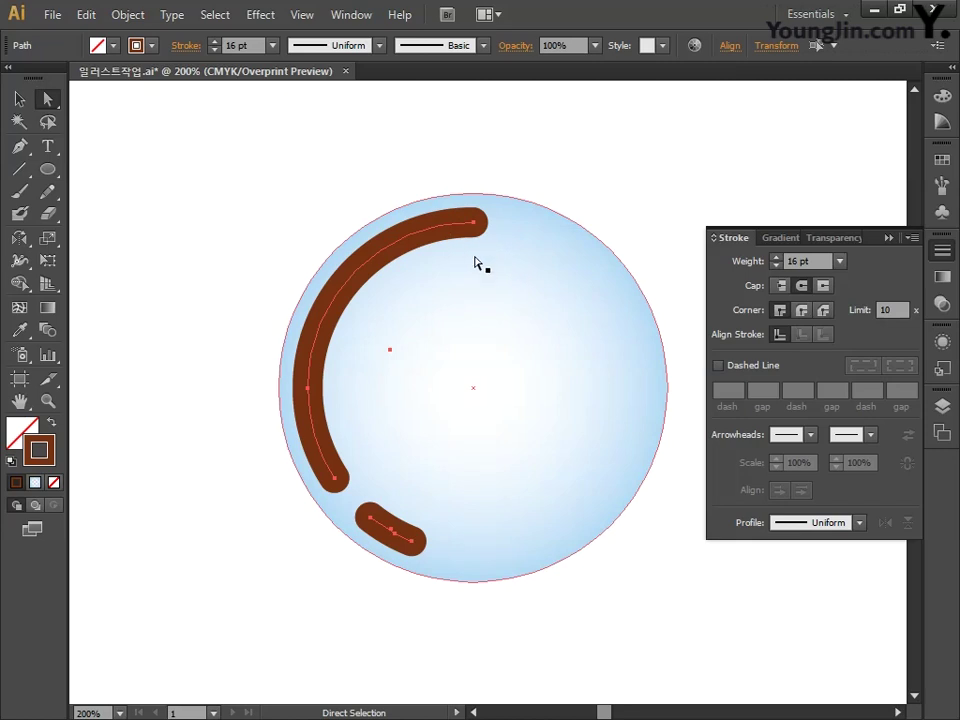
{"action": "left_click", "coordinate": [125, 15]}
{"action": "mouse_move", "coordinate": [223, 402]}
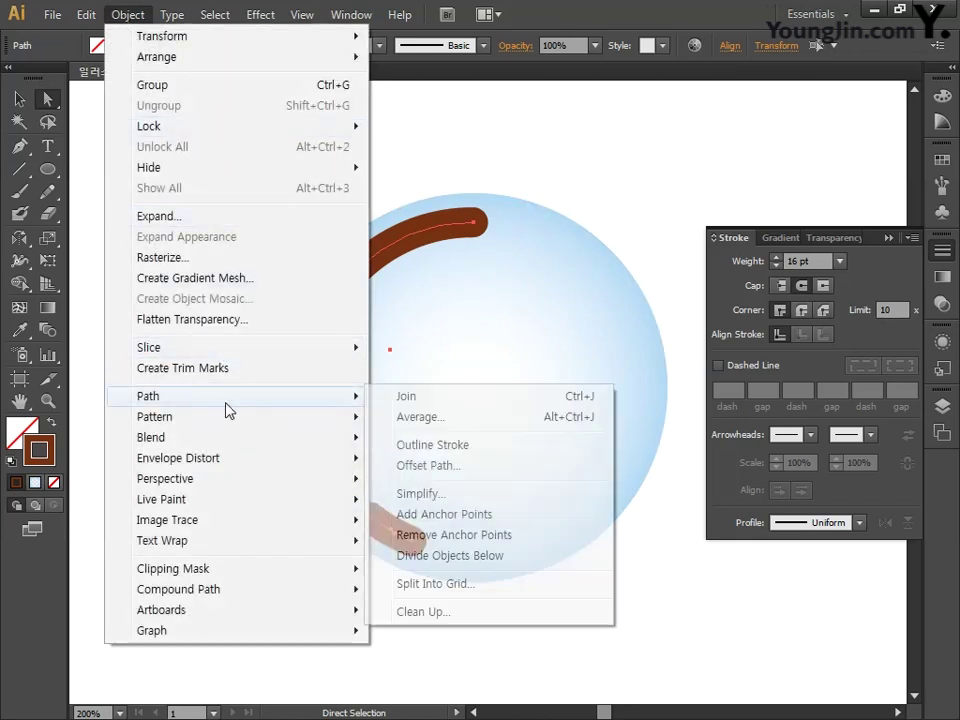
{"action": "left_click", "coordinate": [430, 447]}
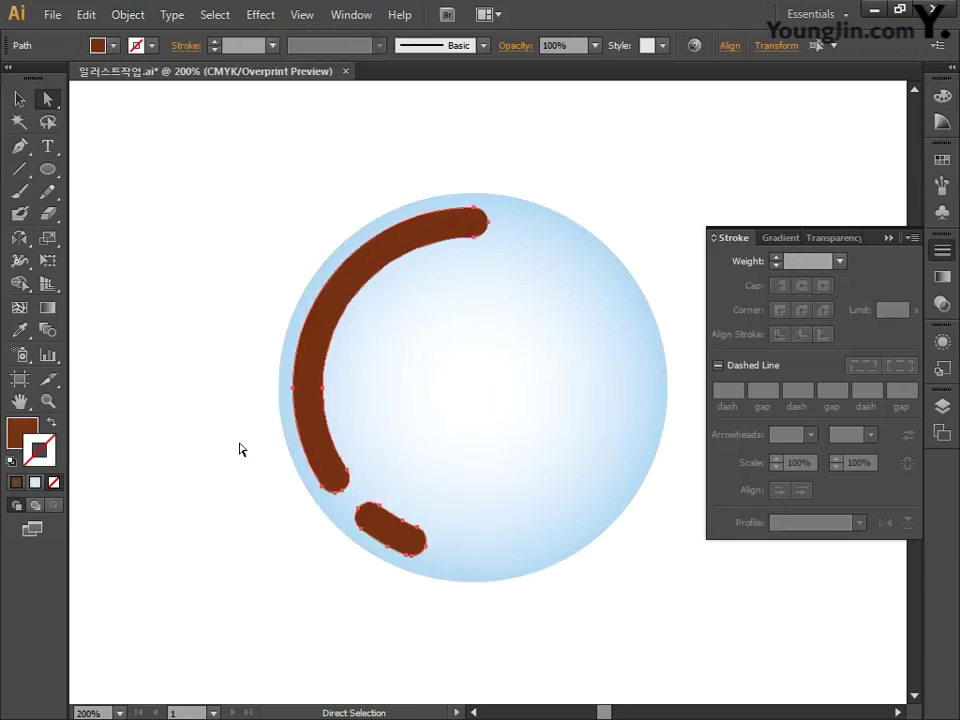
Fill the two outlined arc shapes with white, C 0%, M 0%, Y 0%, K 0%
{"action": "double_click", "coordinate": [22, 432]}
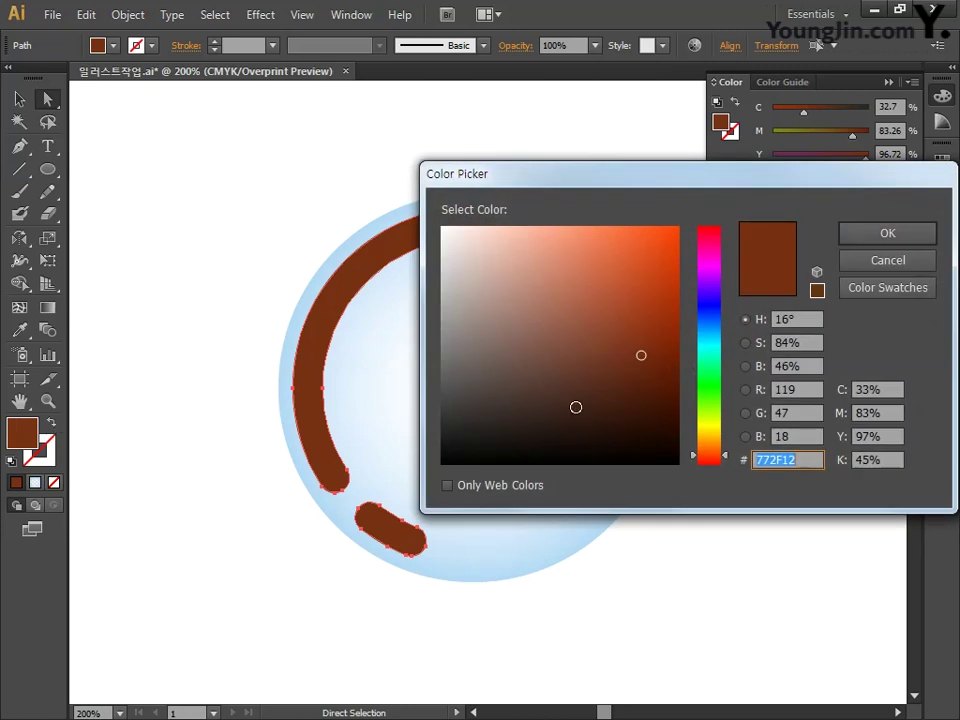
{"action": "key", "text": "Tab"}
{"action": "type", "text": "0"}
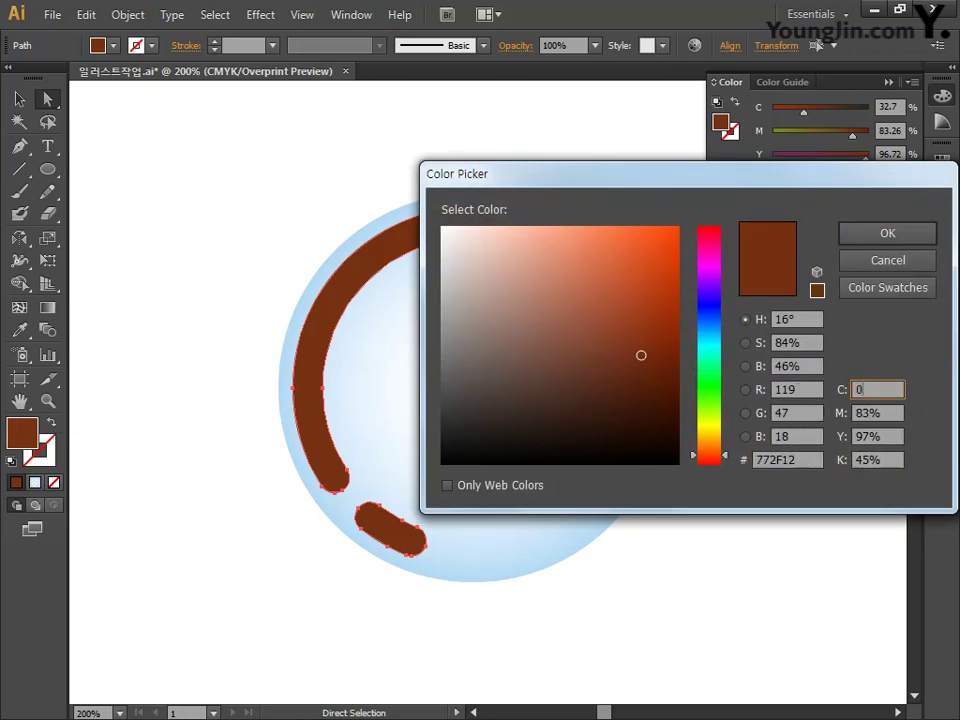
{"action": "key", "text": "Tab"}
{"action": "type", "text": "0"}
{"action": "key", "text": "Tab"}
{"action": "type", "text": "0"}
{"action": "key", "text": "Tab"}
{"action": "type", "text": "0"}
{"action": "key", "text": "Return"}
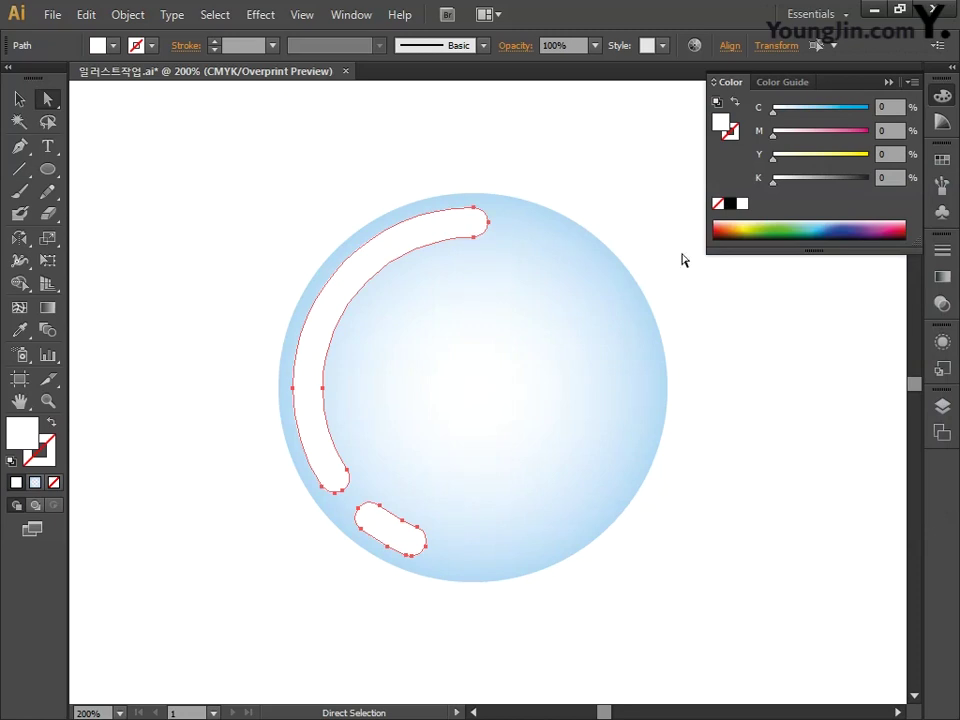
Set the opacity of the two white highlight shapes to 80%
{"action": "left_click", "coordinate": [555, 45]}
{"action": "type", "text": "80"}
{"action": "key", "text": "Return"}
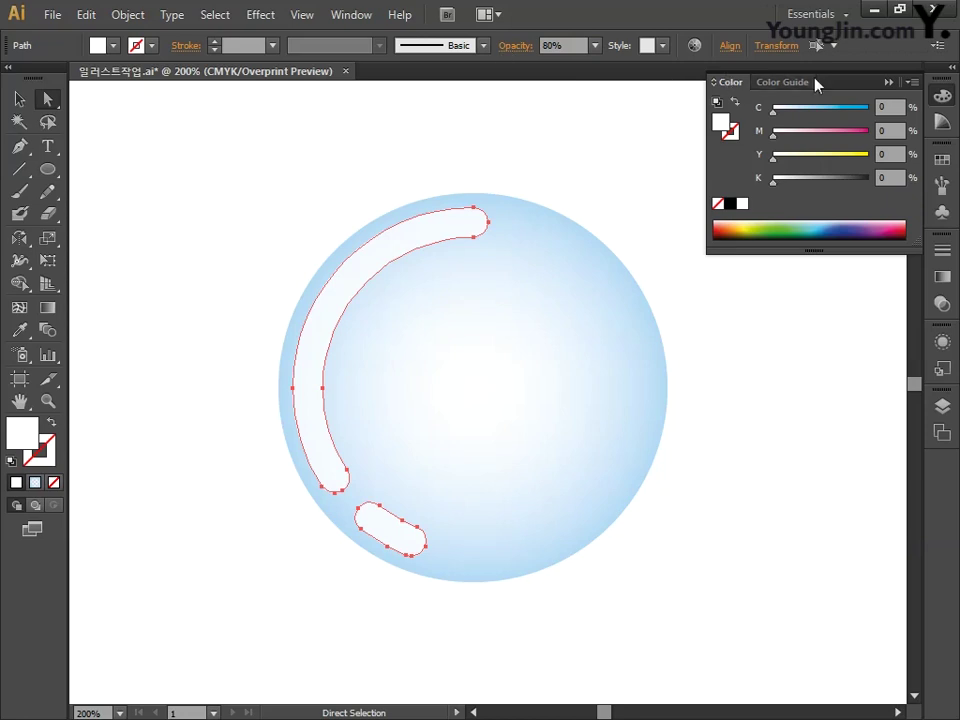
{"action": "left_click", "coordinate": [941, 94]}
Group the blue gradient circle with its two highlight shapes and deselect the artwork
{"action": "left_click", "coordinate": [22, 100]}
{"action": "left_click", "coordinate": [146, 163]}
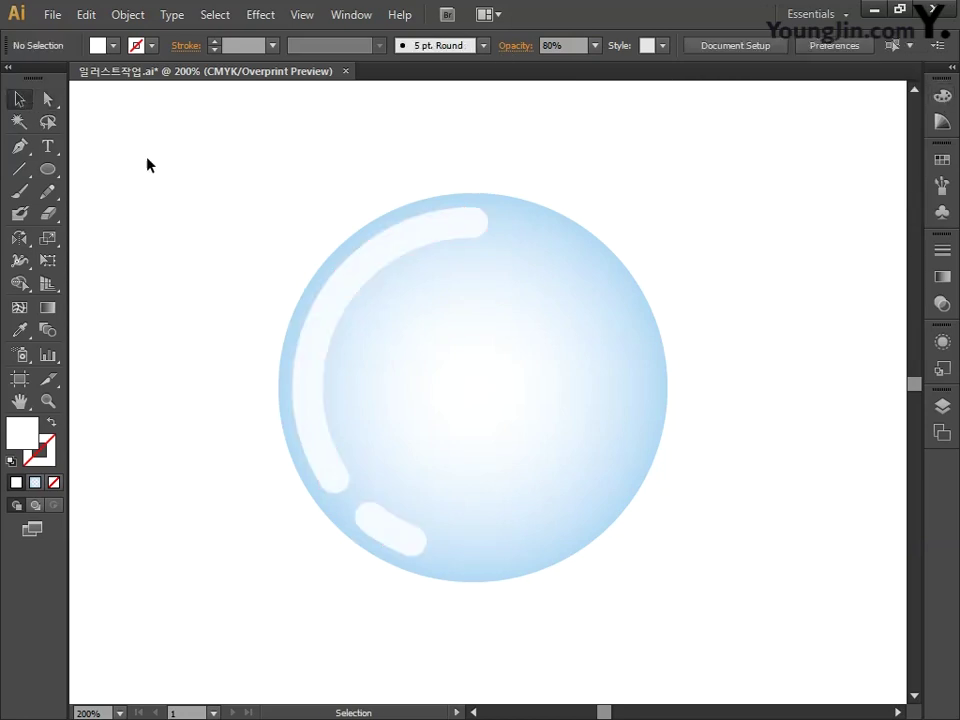
{"action": "left_click_drag", "start_coordinate": [227, 167], "coordinate": [744, 662]}
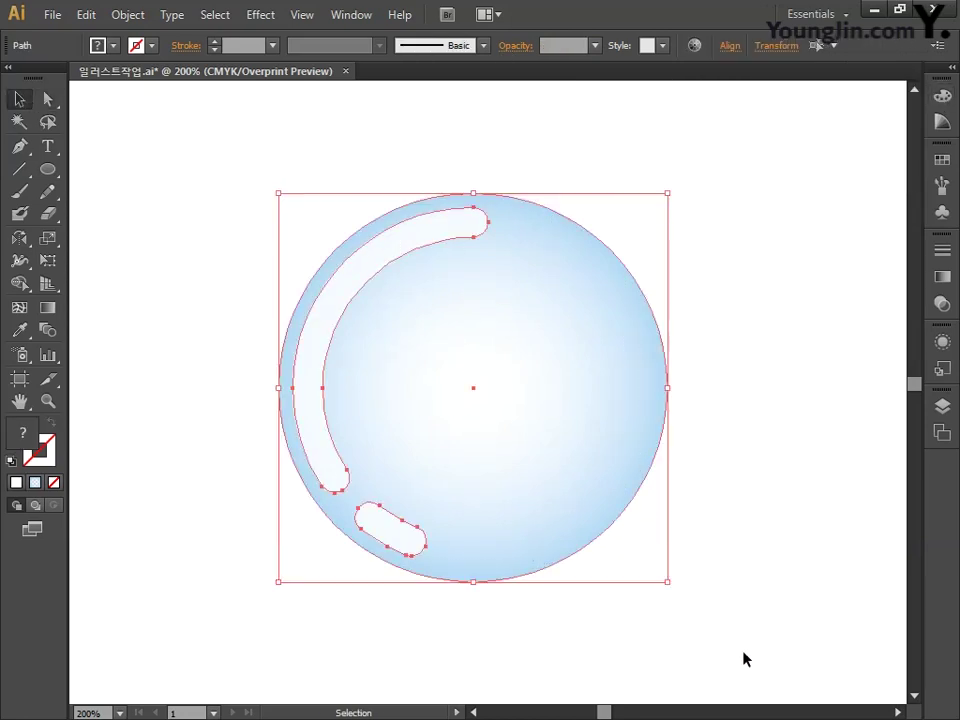
{"action": "key", "text": "ctrl+g"}
{"action": "left_click", "coordinate": [746, 556]}
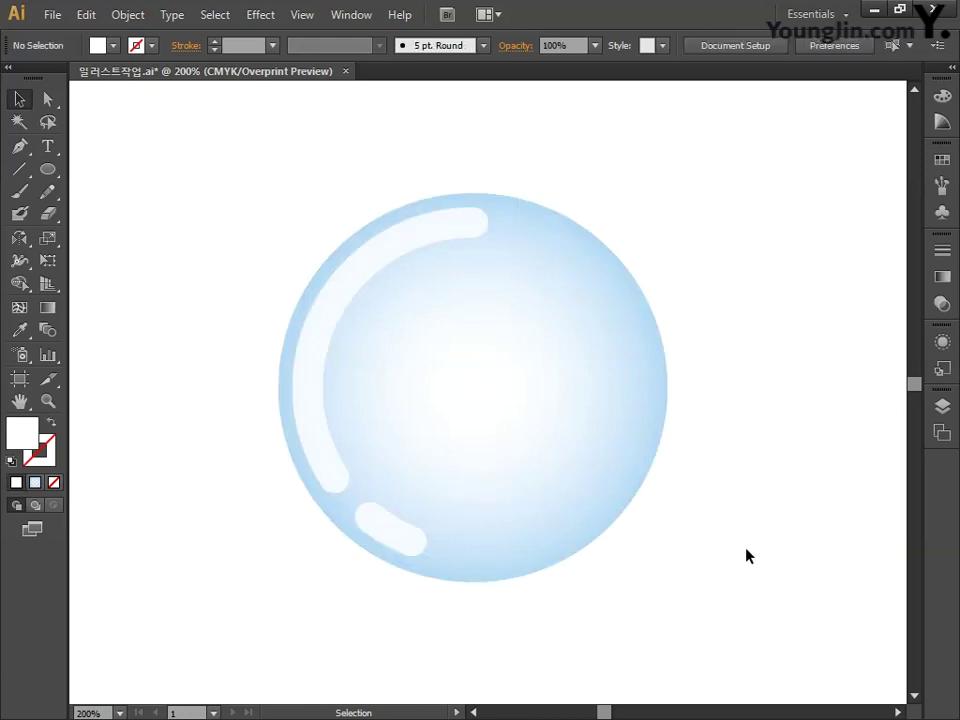